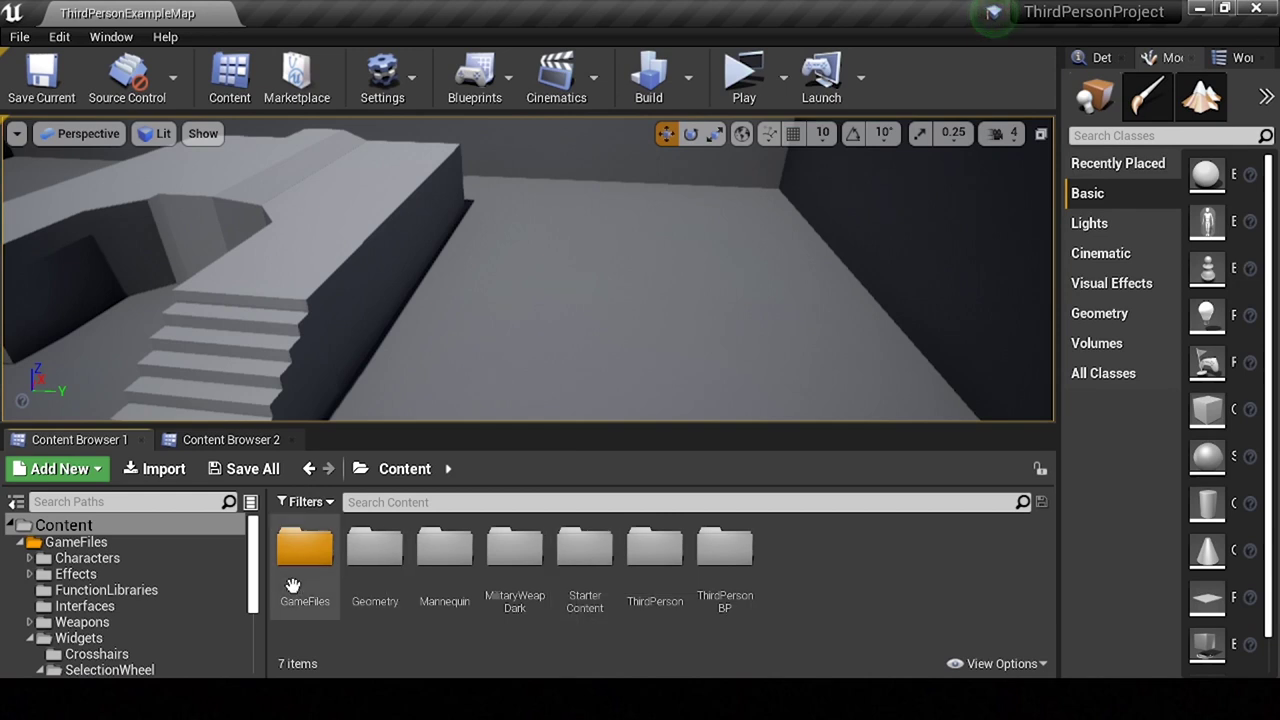
# Step: Create a new folder named Pistol inside GameFiles > Weapons > Guns
pyautogui.doubleClick(305, 570)
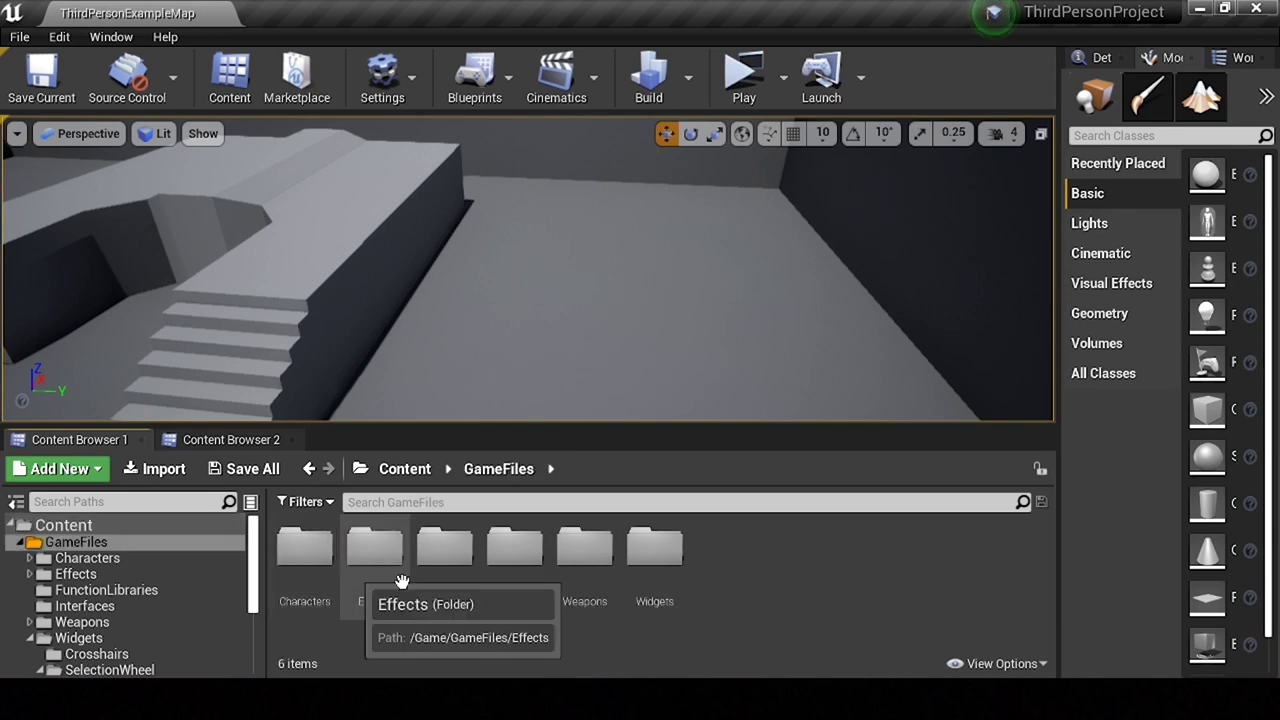
pyautogui.doubleClick(586, 578)
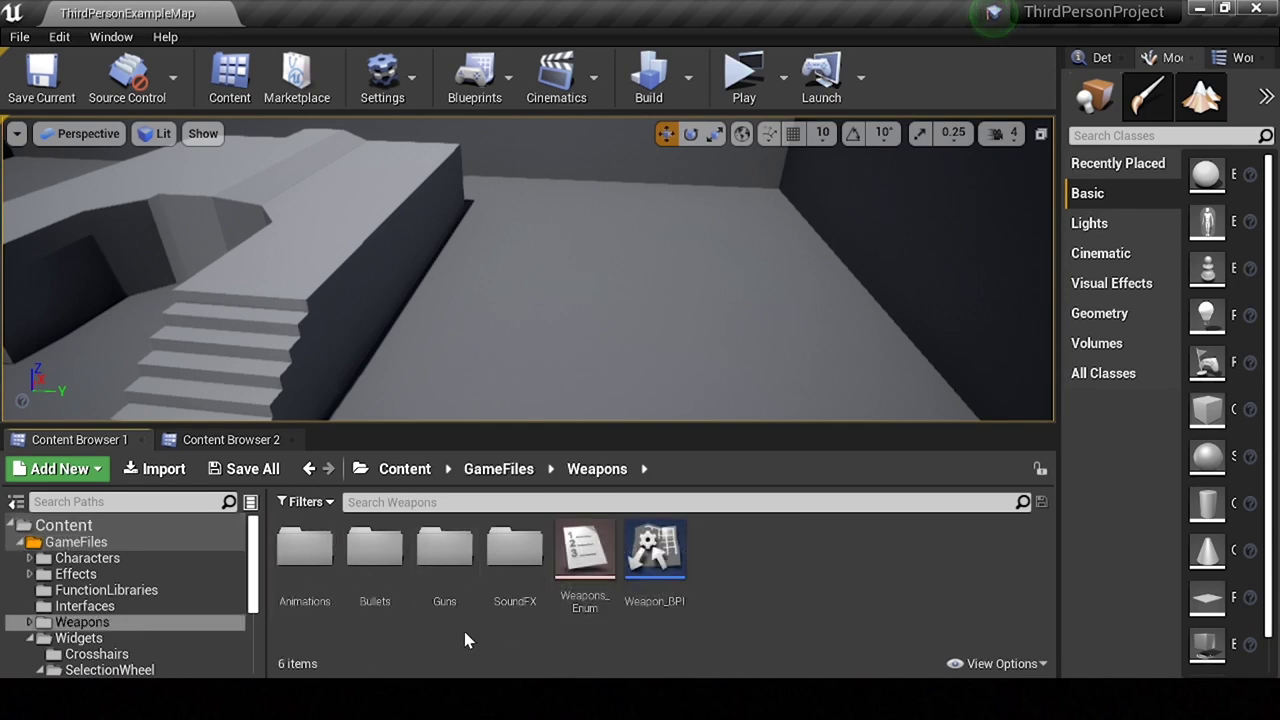
pyautogui.doubleClick(445, 550)
pyautogui.rightClick(594, 604)
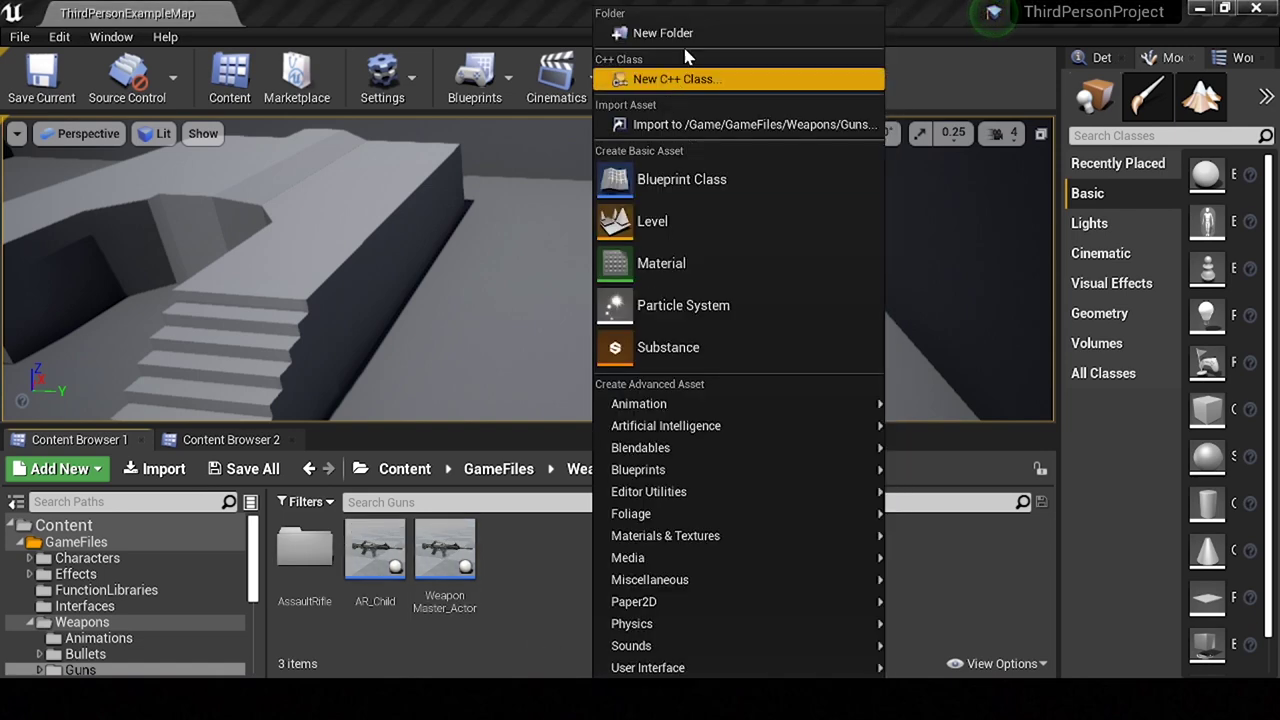
pyautogui.click(683, 34)
pyautogui.write('l')
pyautogui.press('Return')
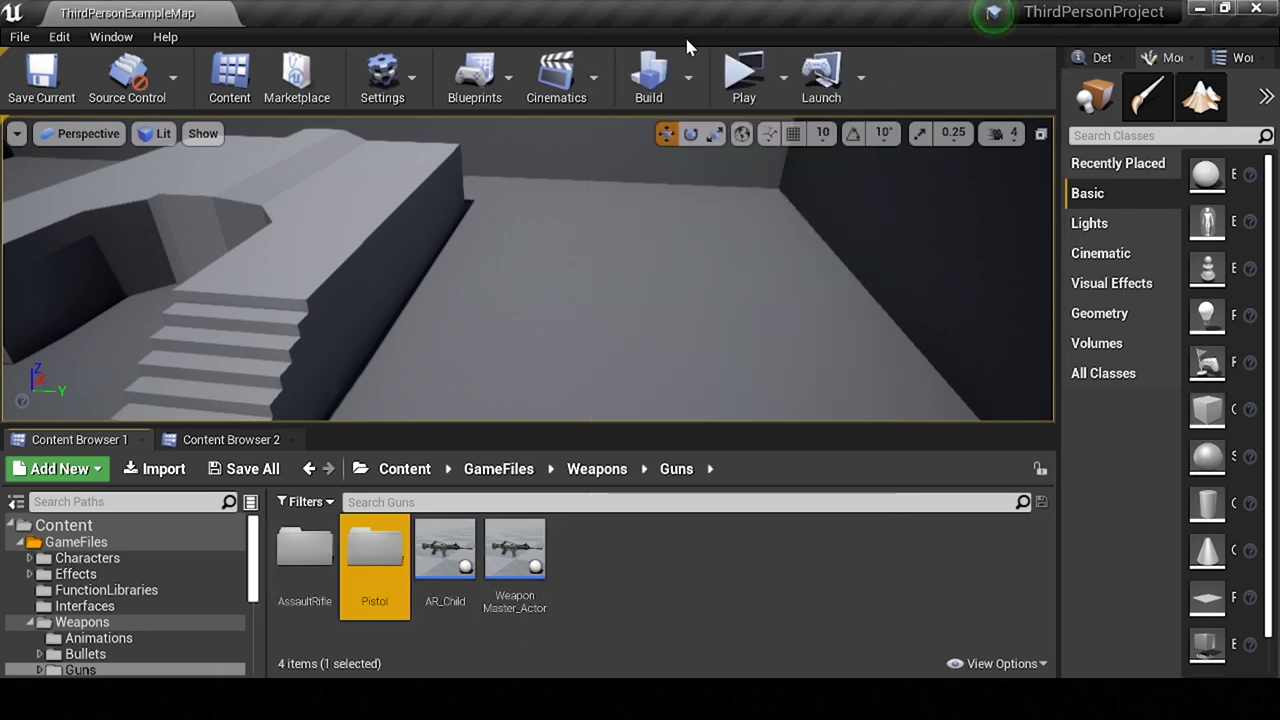
# Step: Browse the second Content Browser to MilitaryWeapDark > Weapons
pyautogui.click(231, 439)
pyautogui.scroll(2, 110, 525)
pyautogui.scroll(2, 110, 525)
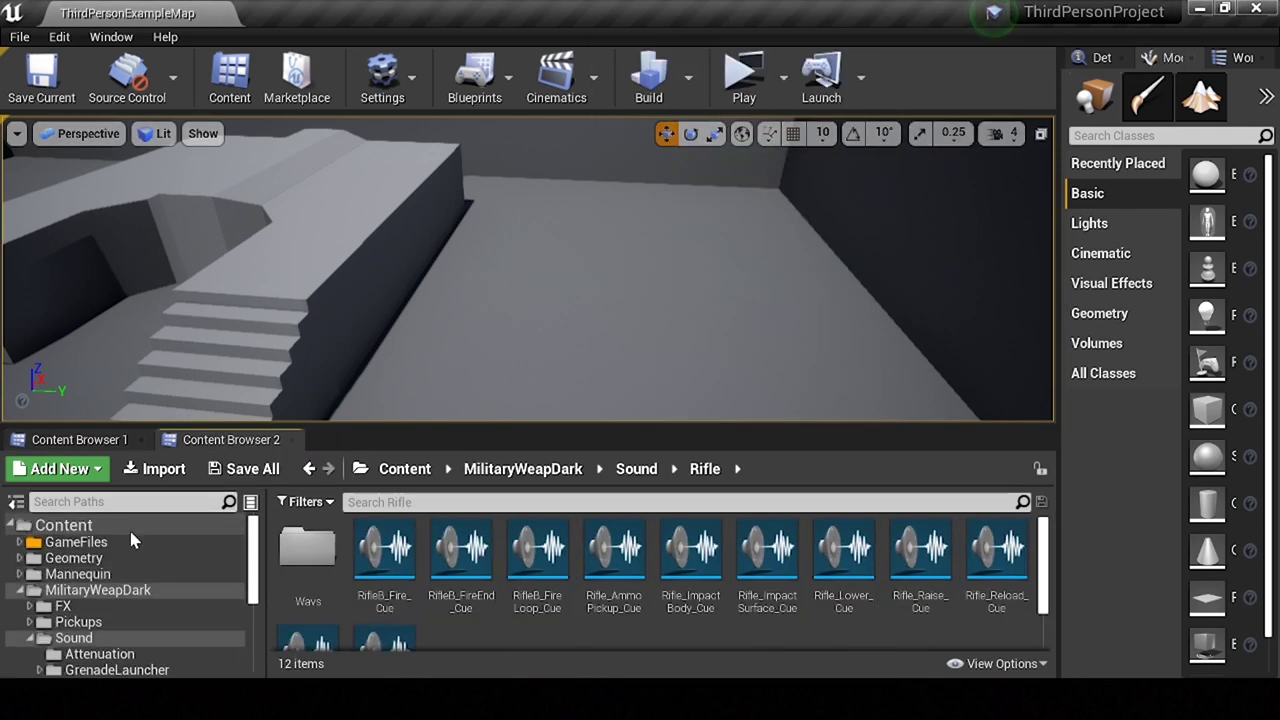
pyautogui.click(90, 525)
pyautogui.click(500, 575)
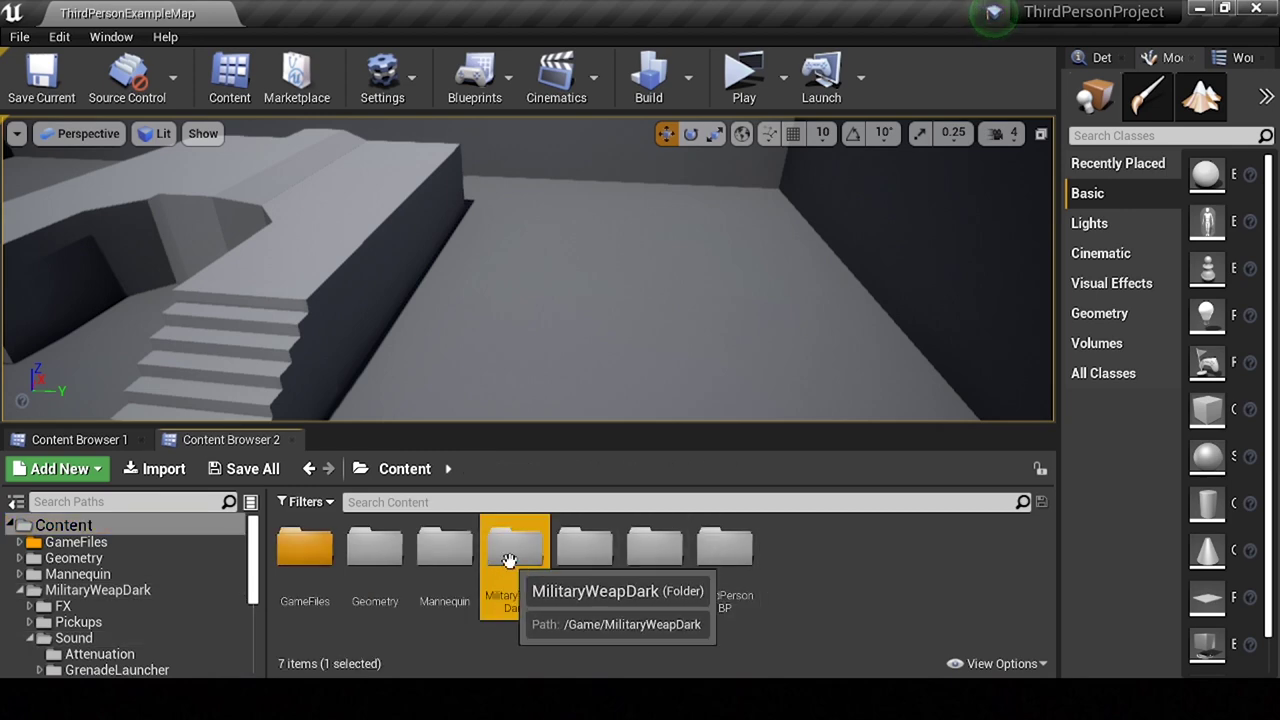
pyautogui.doubleClick(520, 573)
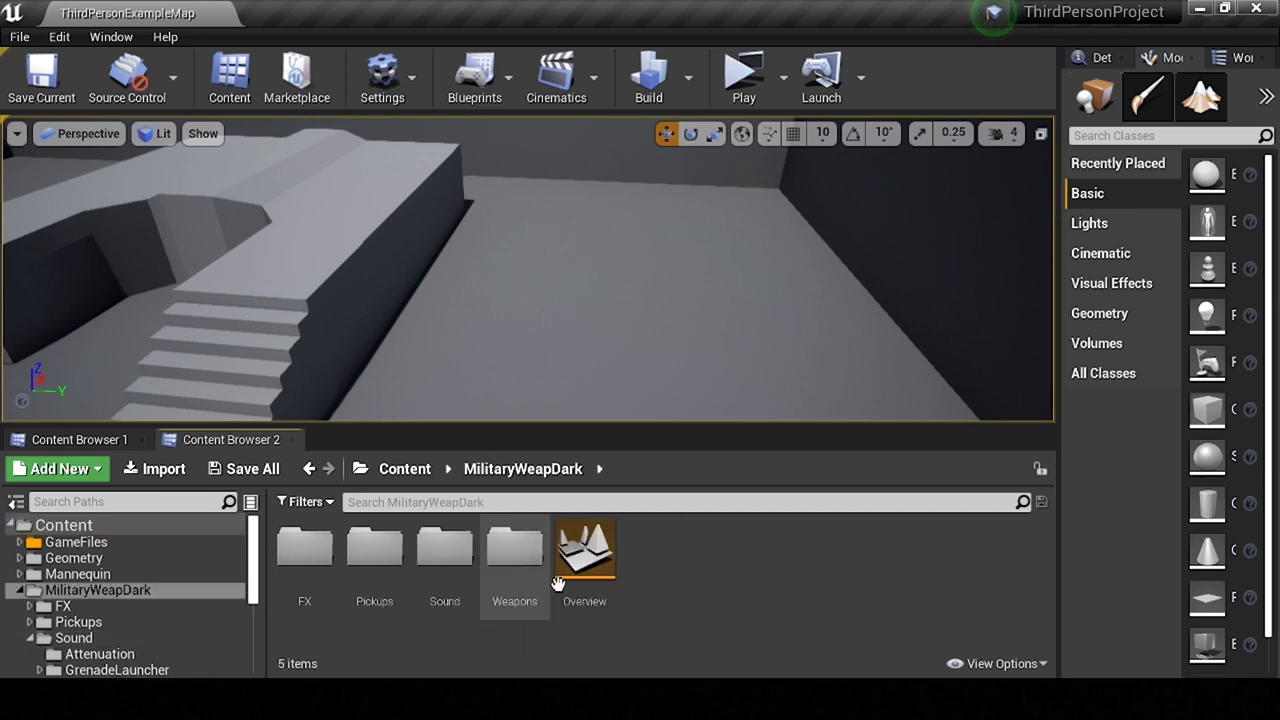
pyautogui.doubleClick(514, 550)
pyautogui.scroll(-1, 640, 570)
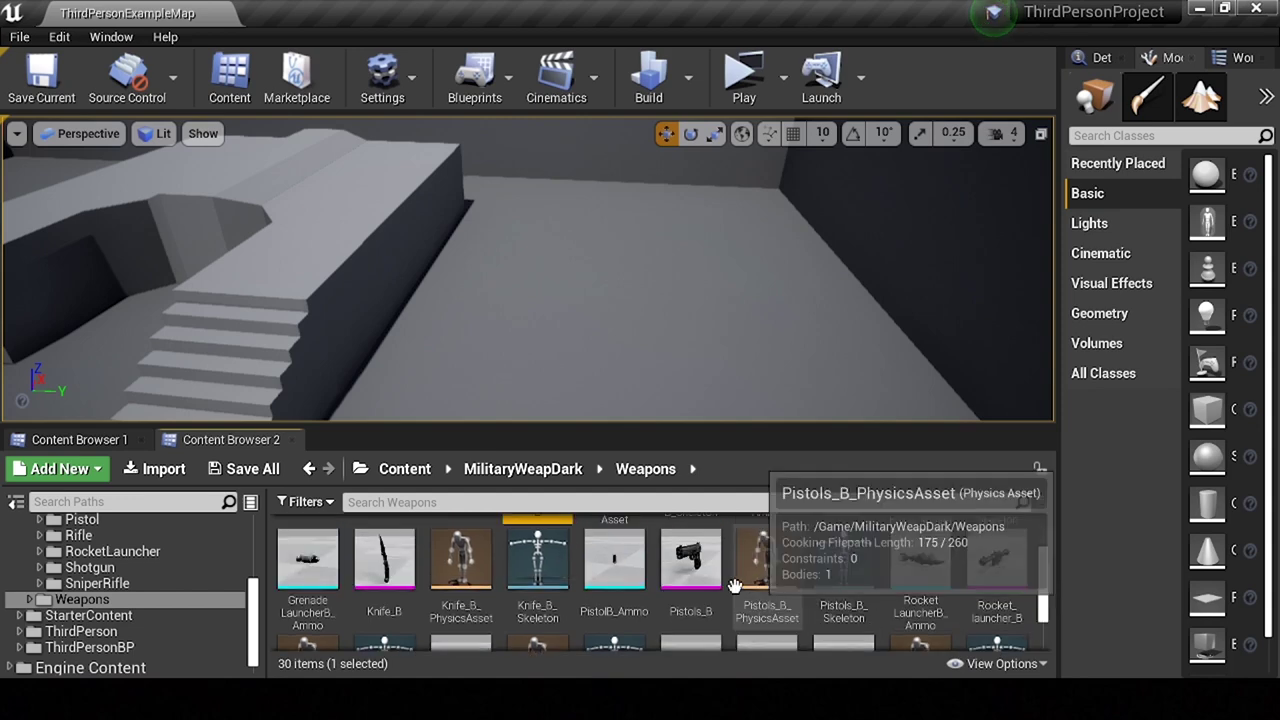
# Step: Move Pistols_B, its physics asset and skeleton into the new Pistol folder
pyautogui.click(688, 565)
pyautogui.keyDown('shift'); pyautogui.click(831, 568); pyautogui.keyUp('shift')
pyautogui.moveTo(760, 580); pyautogui.dragTo(91, 437)
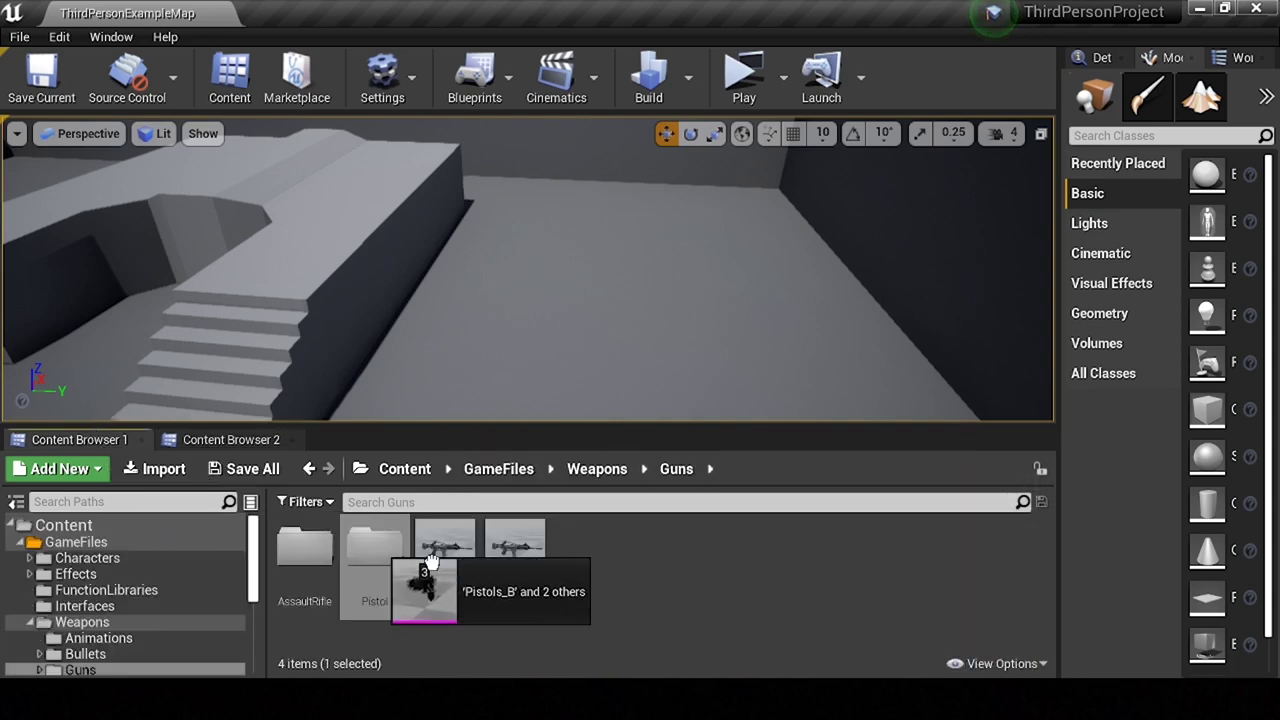
pyautogui.moveTo(91, 437); pyautogui.dragTo(392, 585)
pyautogui.click(430, 597)
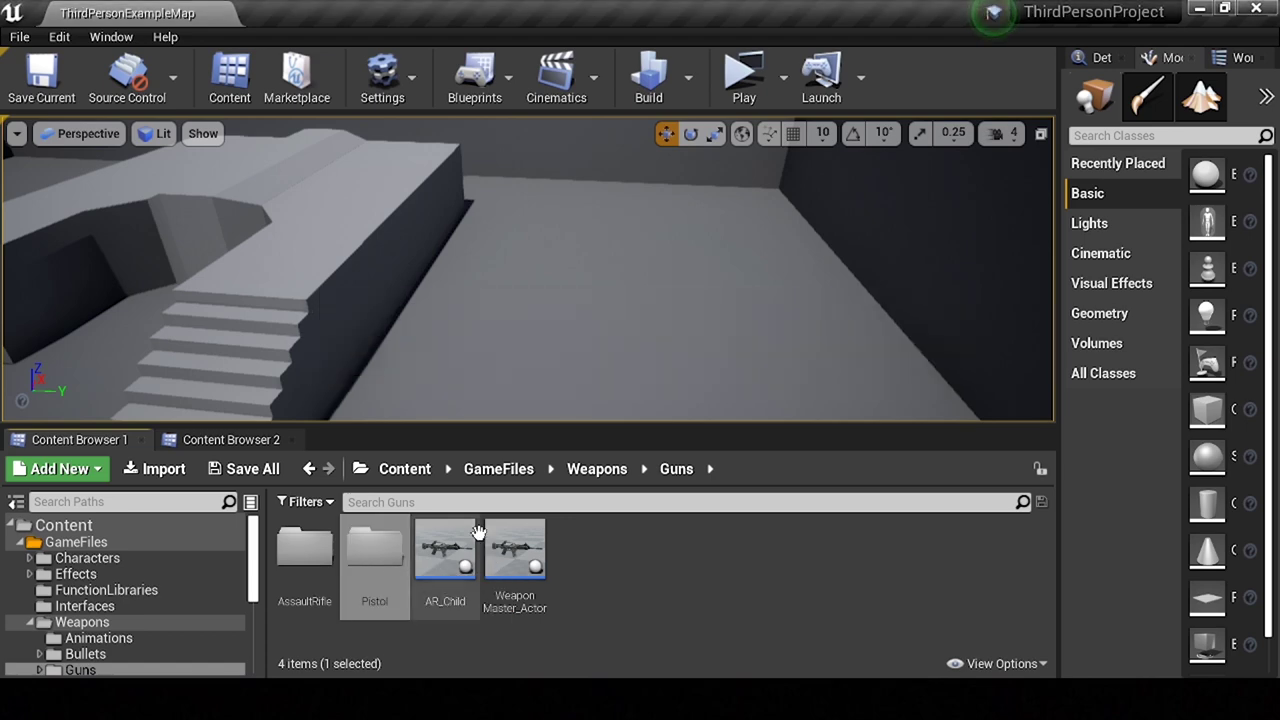
pyautogui.click(521, 546)
# Step: Create a child blueprint of Weapon Master_Actor named Pistol_Child and open it
pyautogui.rightClick(521, 546)
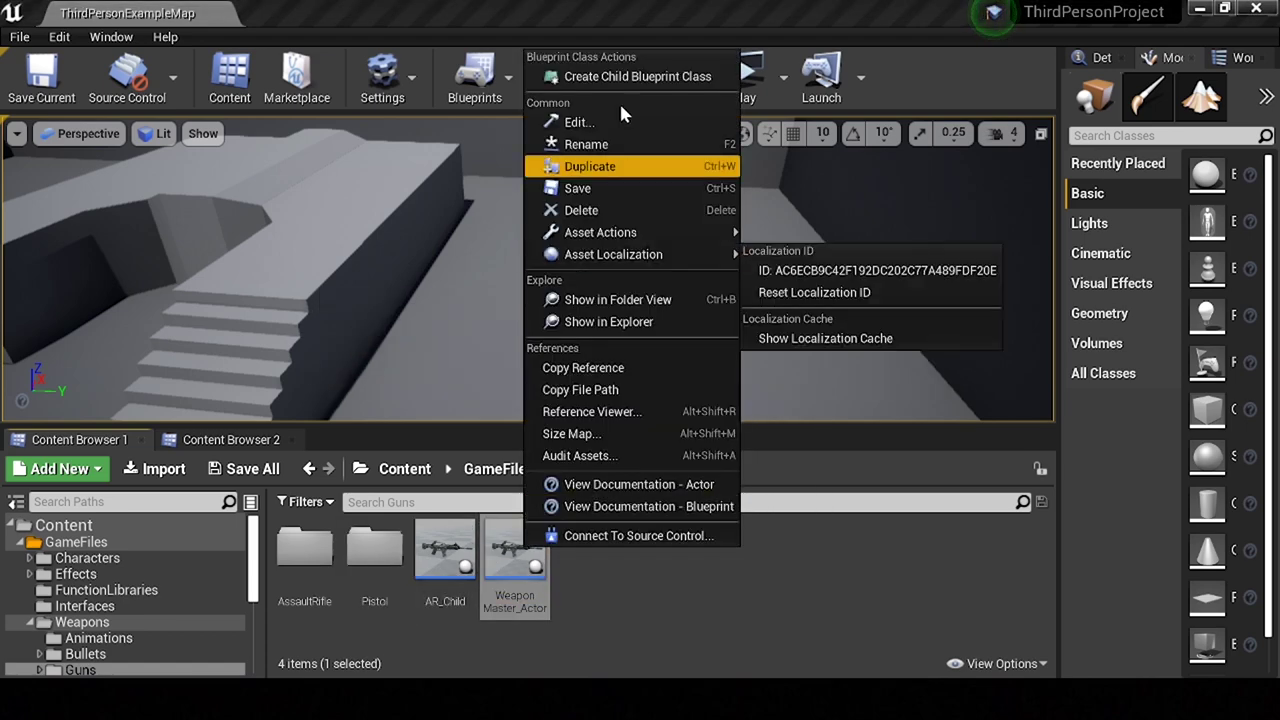
pyautogui.click(600, 166)
pyautogui.press('BackSpace')
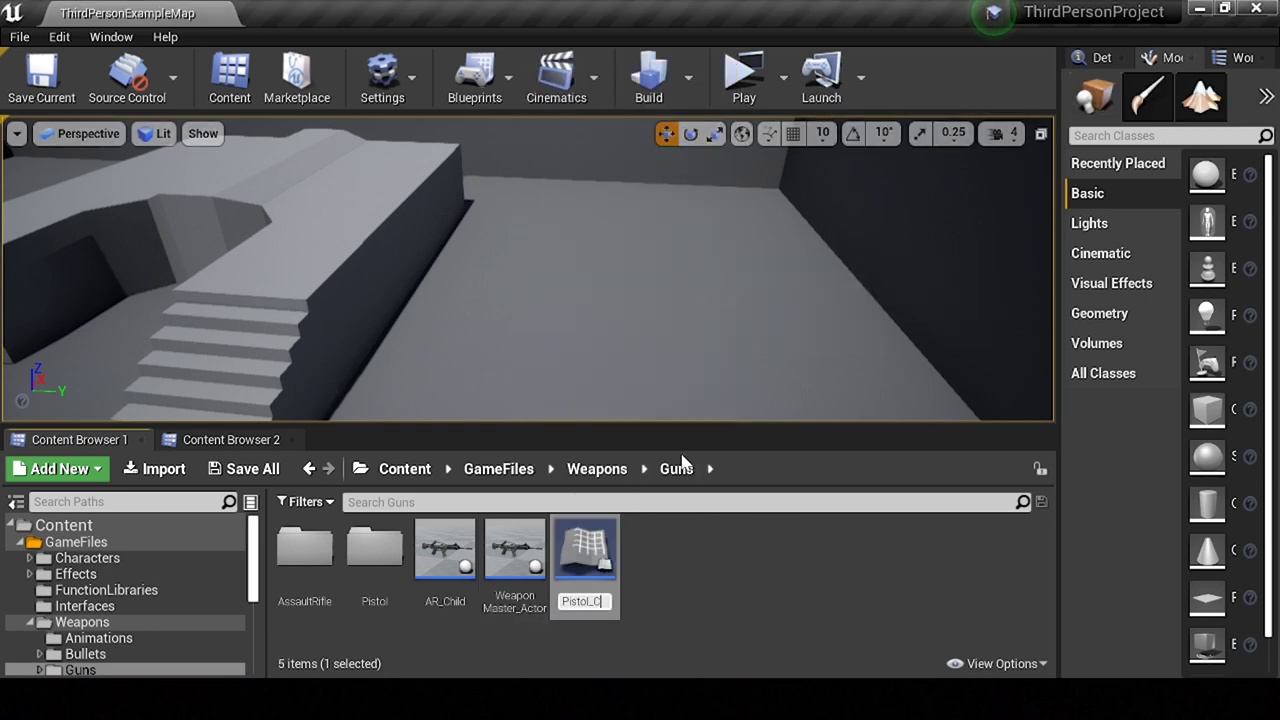
pyautogui.write('hild')
pyautogui.press('Return')
pyautogui.doubleClick(505, 595)
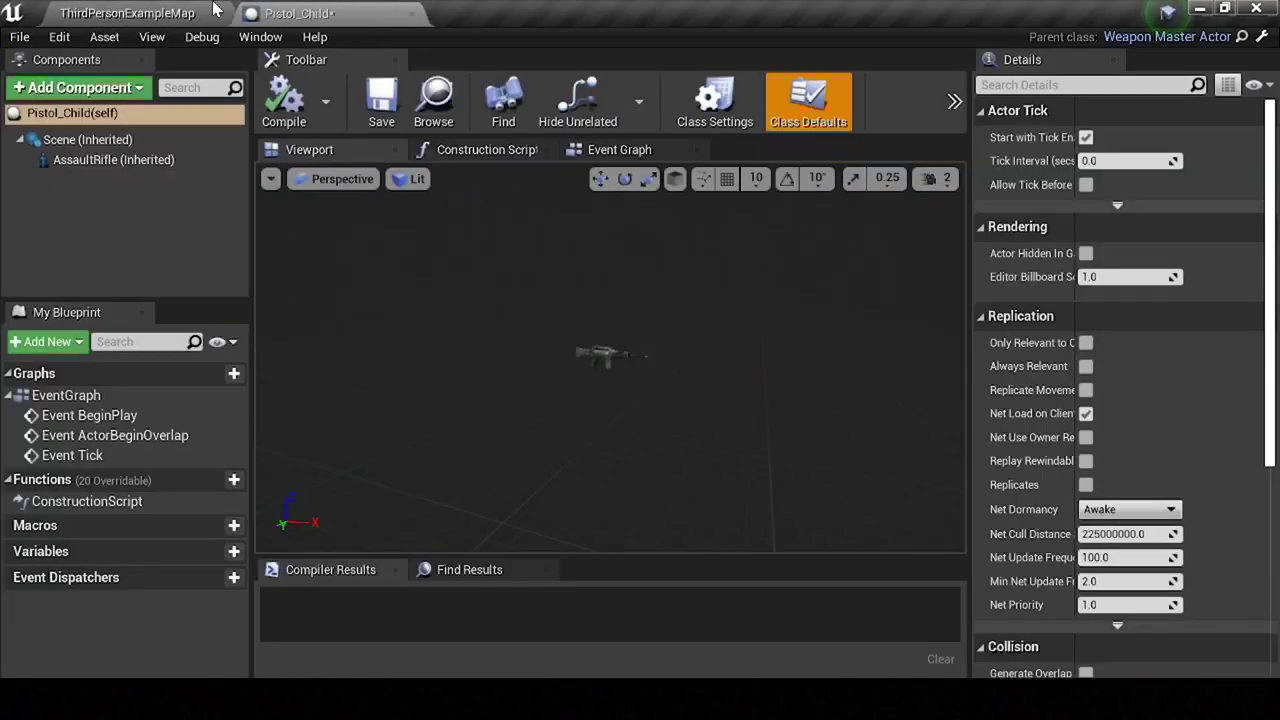
# Step: Set the inherited AssaultRifle component's skeletal mesh to Pistols_B
pyautogui.click(213, 9)
pyautogui.doubleClick(368, 545)
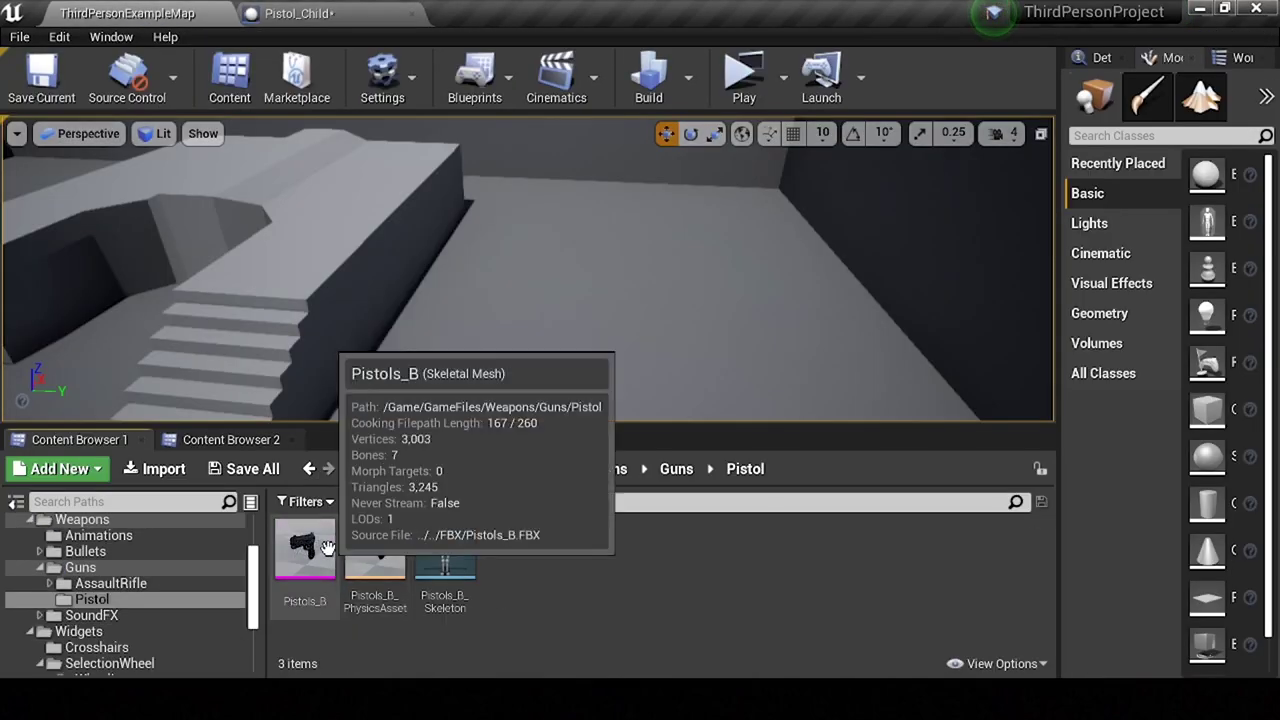
pyautogui.click(300, 13)
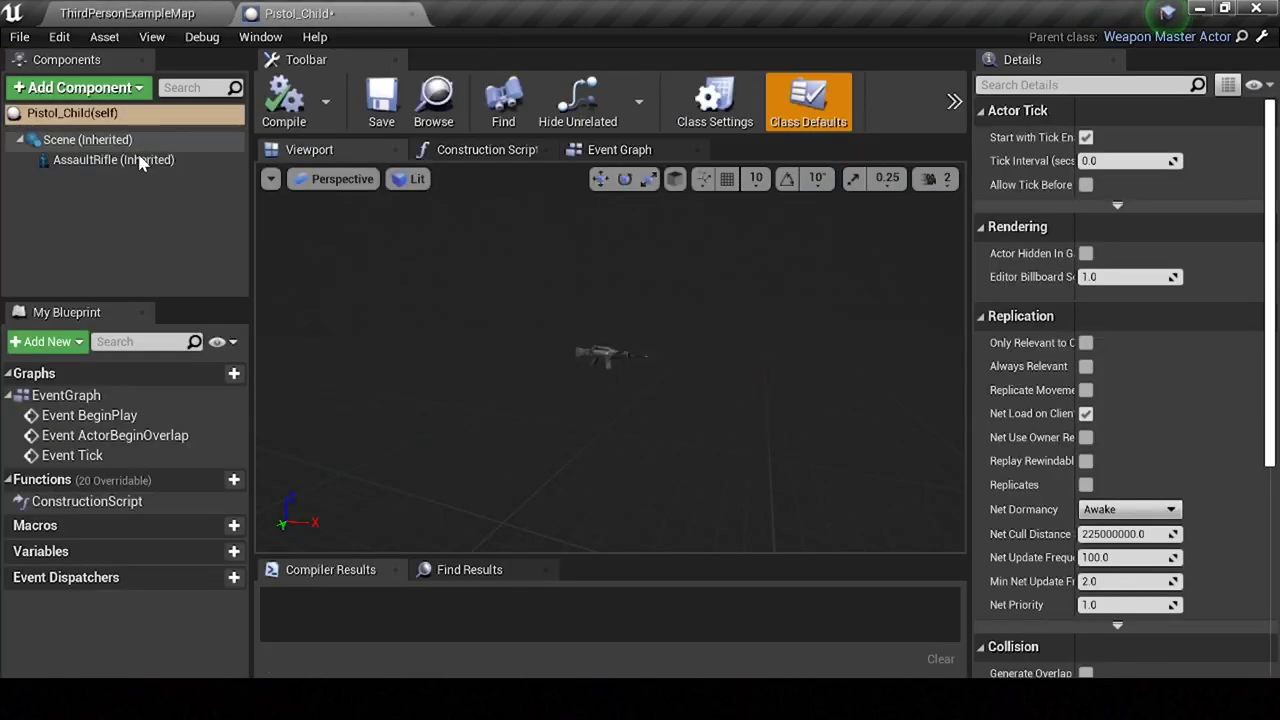
pyautogui.click(145, 161)
pyautogui.click(153, 8)
pyautogui.click(303, 545)
pyautogui.click(300, 13)
pyautogui.scroll(-3, 1172, 531)
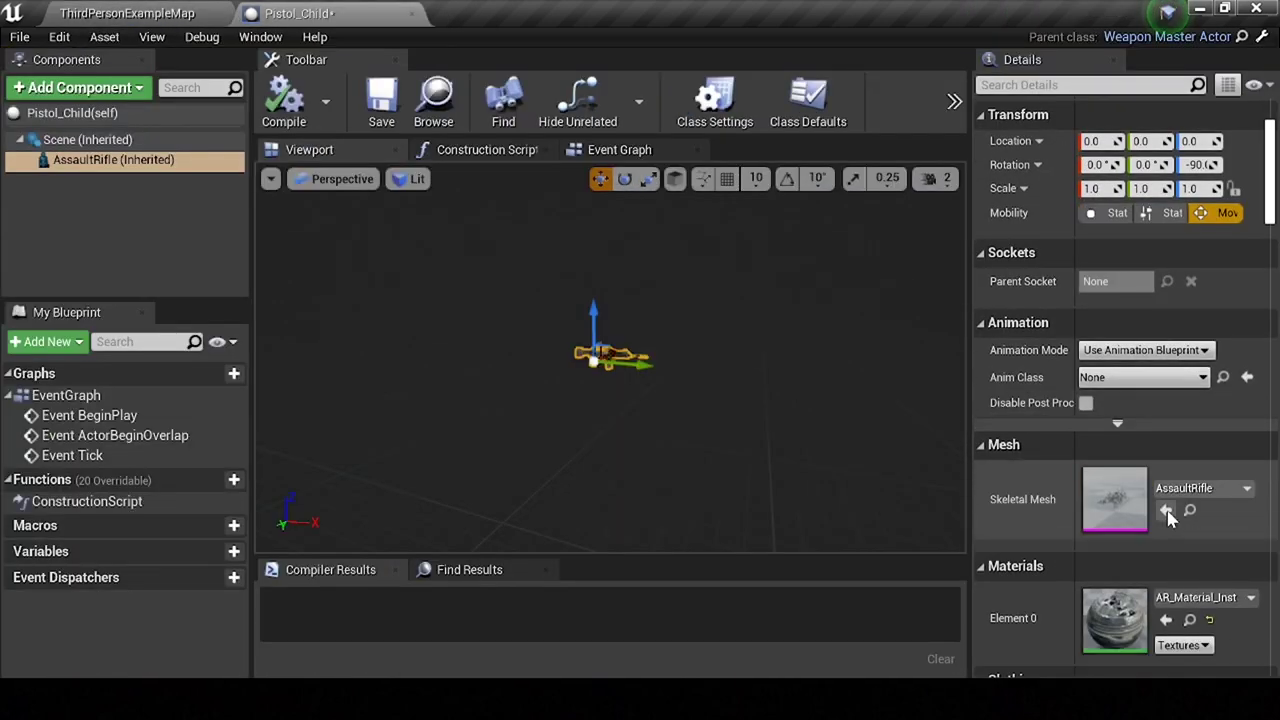
pyautogui.click(1166, 510)
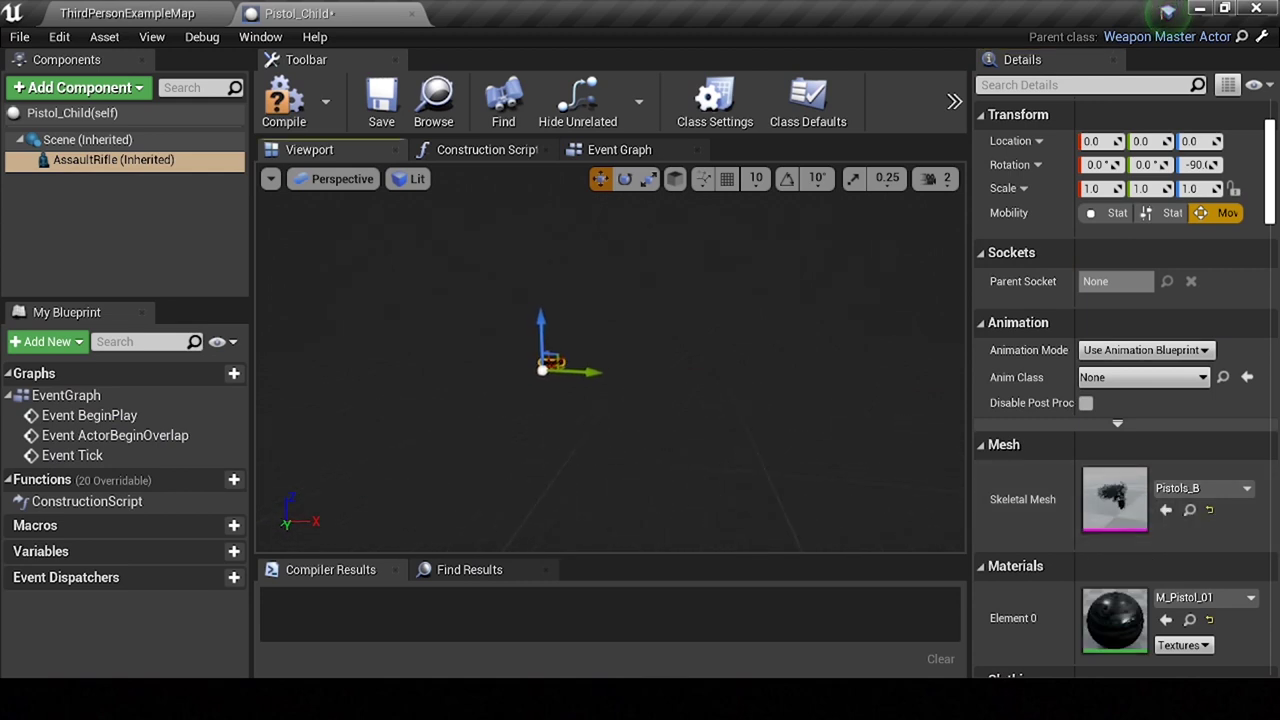
# Step: Compile the Pistol_Child blueprint with its new pistol mesh
pyautogui.scroll(2, 610, 365)
pyautogui.scroll(1, 610, 365)
pyautogui.scroll(2, 610, 365)
pyautogui.scroll(5, 610, 365)
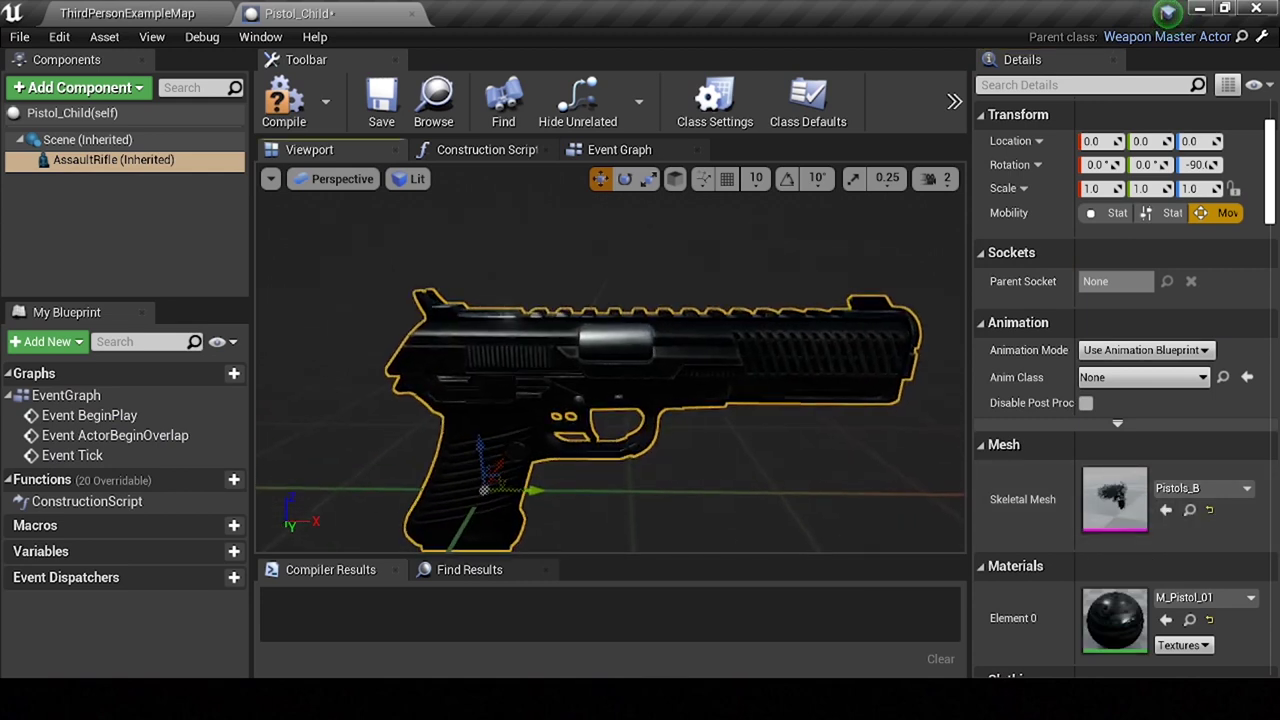
pyautogui.scroll(-4, 610, 365)
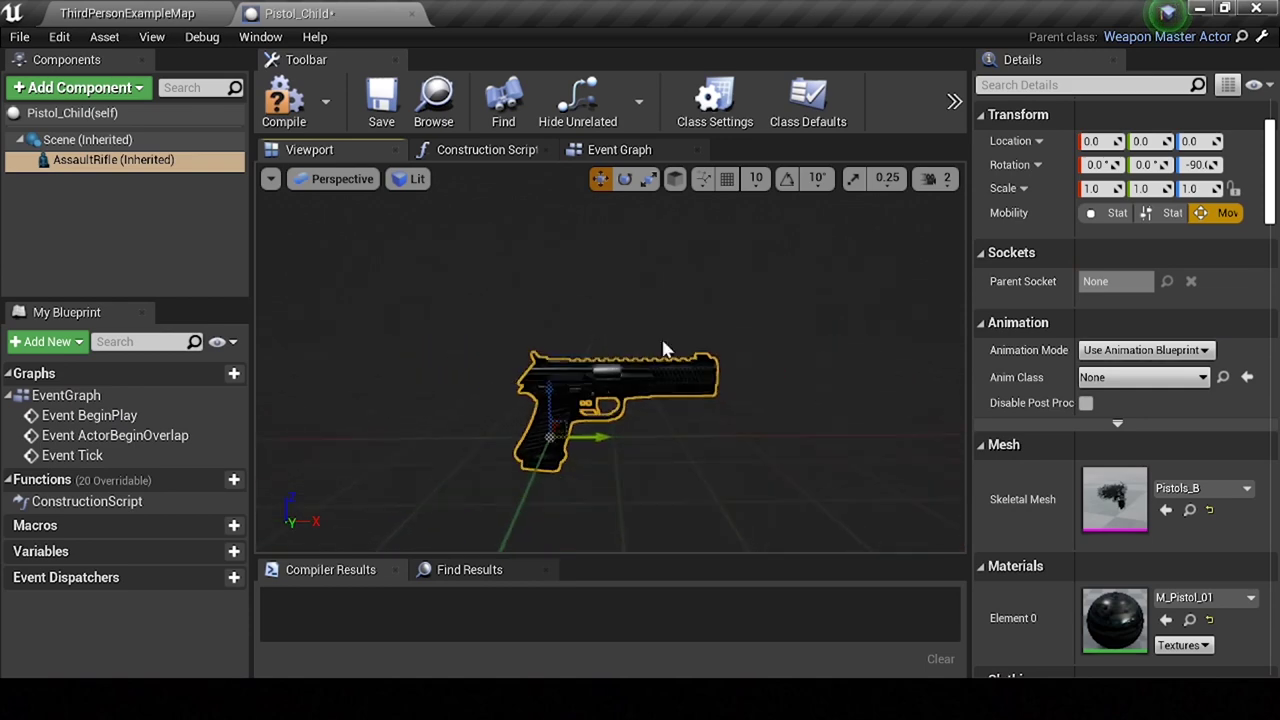
pyautogui.scroll(-1, 610, 365)
pyautogui.click(284, 100)
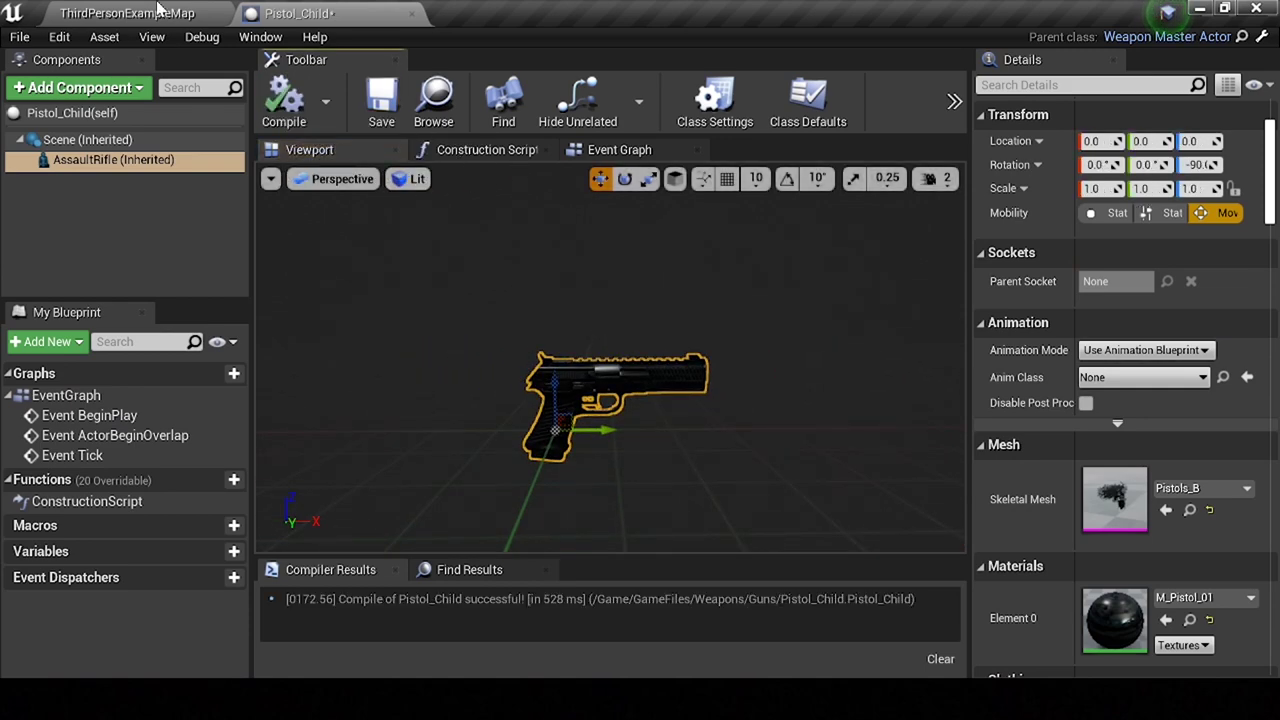
# Step: Add the Weapon_BPI interface to Pistol_Child in Class Settings
pyautogui.click(805, 102)
pyautogui.click(745, 108)
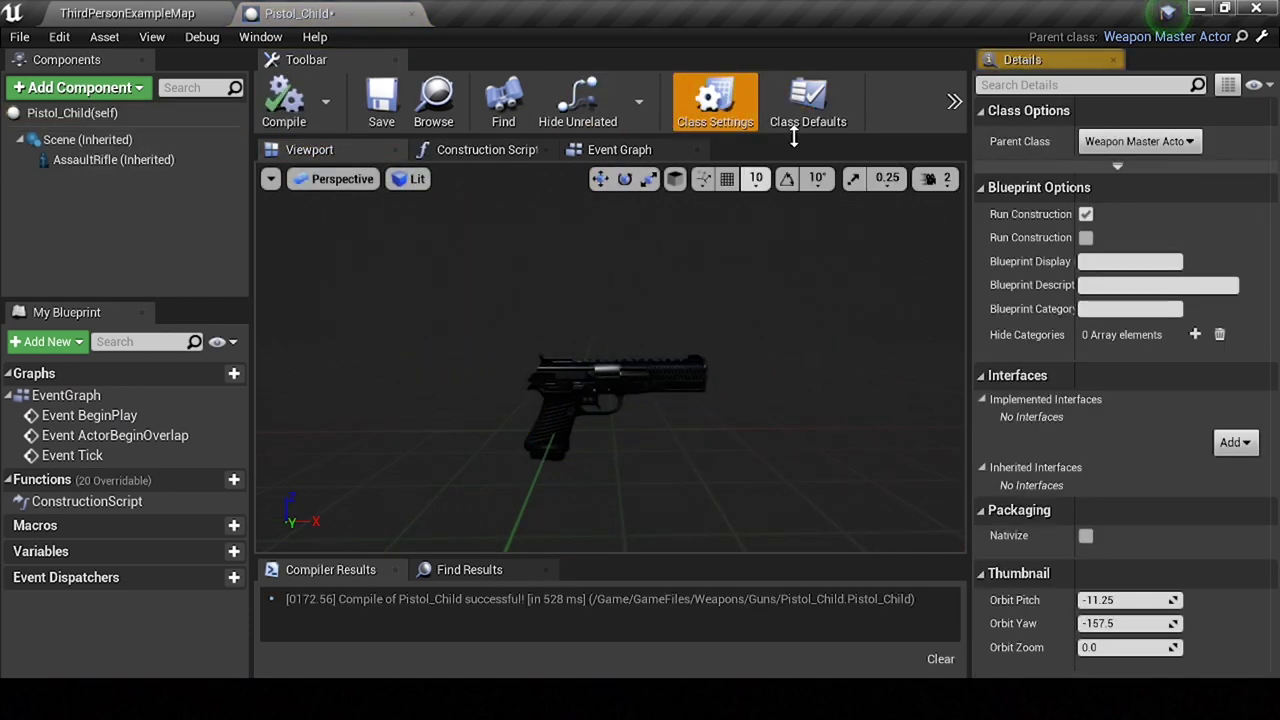
pyautogui.click(1232, 442)
pyautogui.write('weapon')
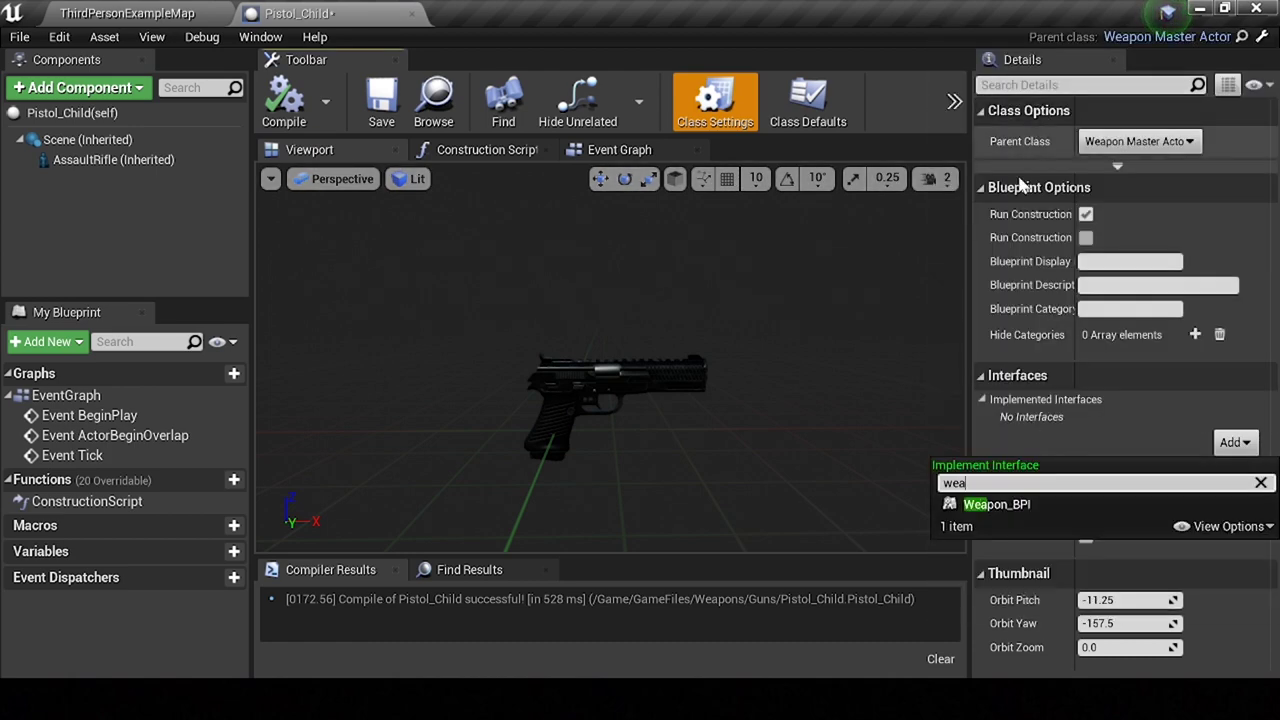
pyautogui.click(995, 504)
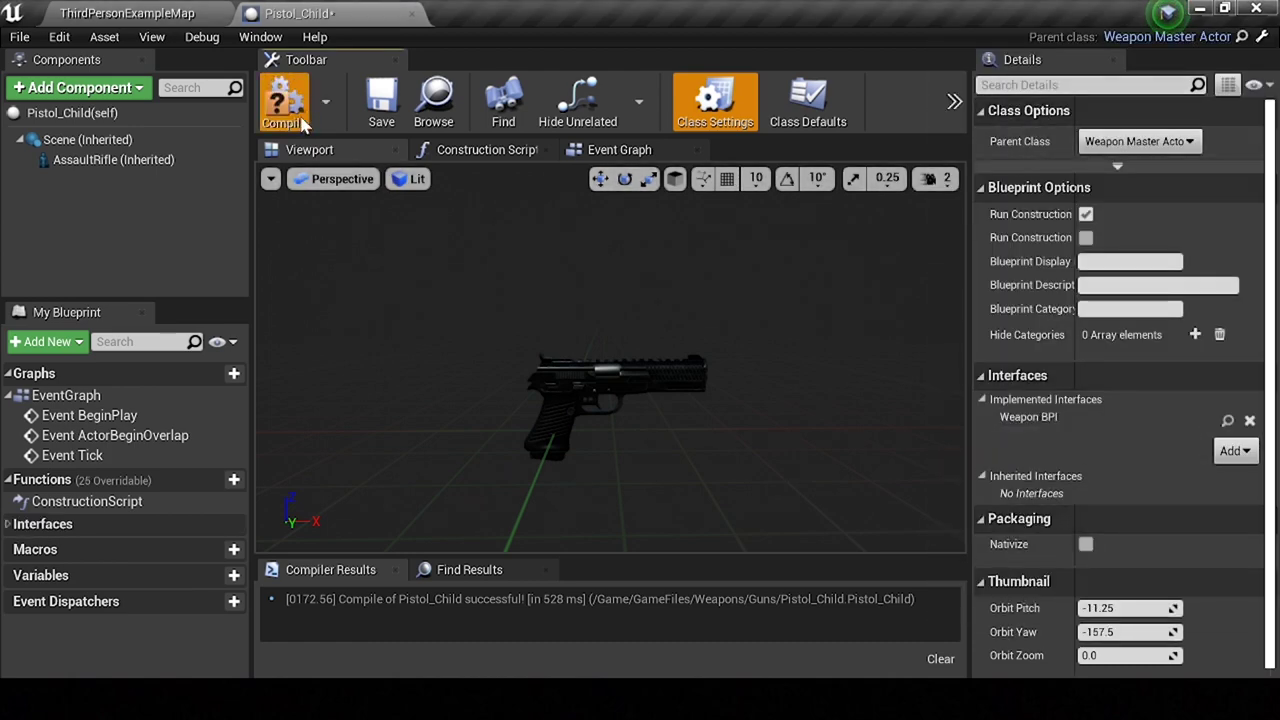
pyautogui.click(127, 13)
pyautogui.click(150, 590)
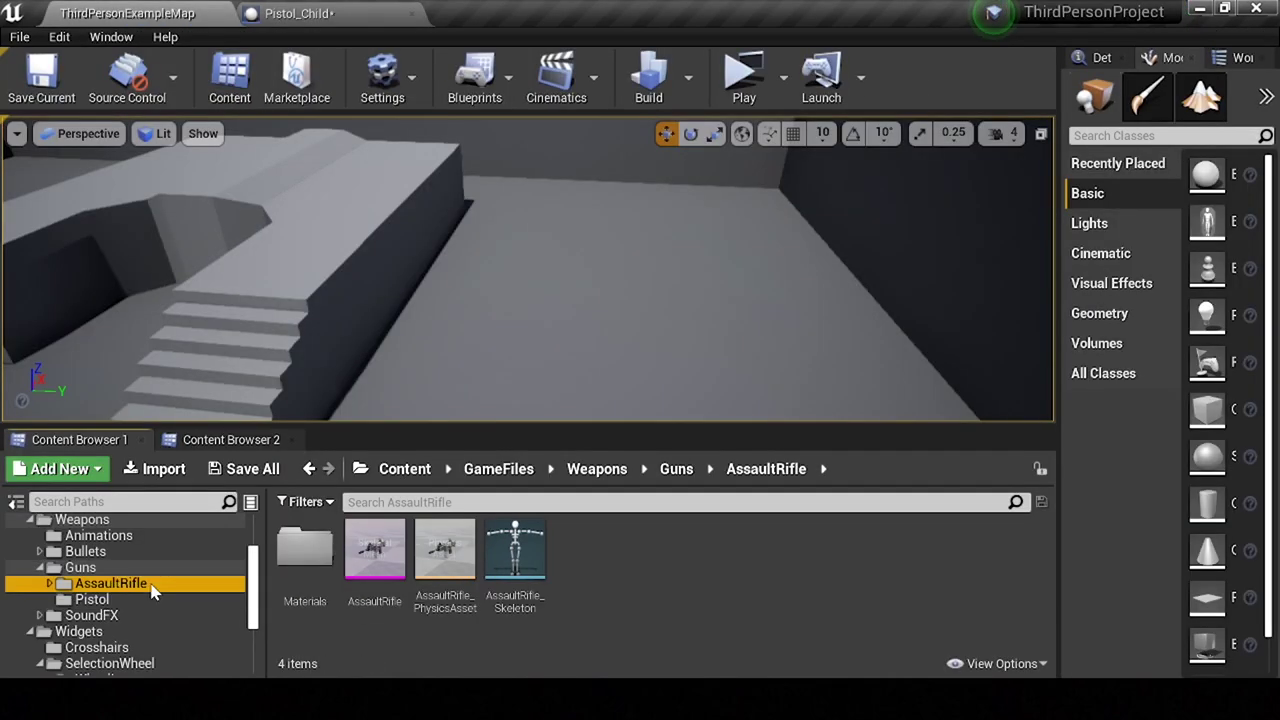
# Step: Open AR_Child from the Guns folder and review its event graph nodes
pyautogui.click(80, 567)
pyautogui.doubleClick(444, 575)
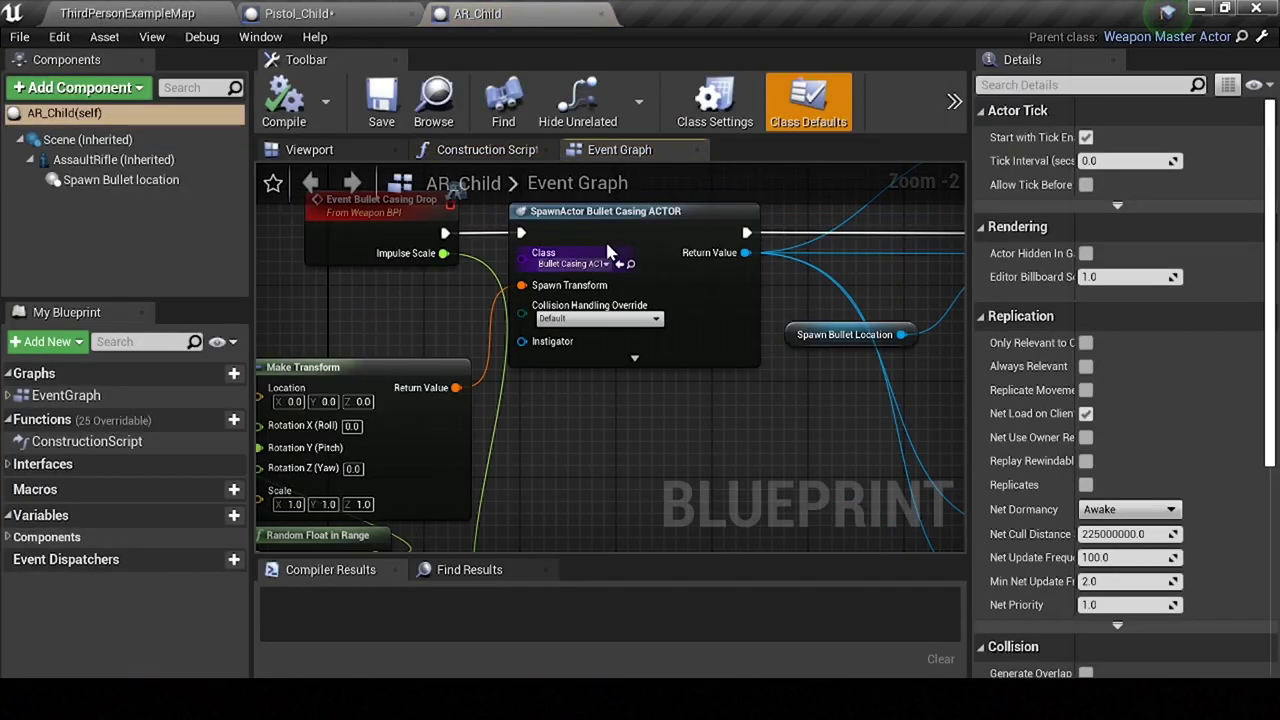
pyautogui.scroll(-5, 620, 297)
pyautogui.scroll(-3, 620, 297)
pyautogui.scroll(-1, 620, 297)
pyautogui.moveTo(620, 297)
pyautogui.mouseDown(button='right')
pyautogui.moveTo(571, 474)
pyautogui.moveTo(551, 334)
pyautogui.moveTo(523, 543)
pyautogui.mouseUp(button='right')
pyautogui.scroll(-1, 551, 334)
pyautogui.scroll(3, 558, 334)
pyautogui.scroll(3, 550, 308)
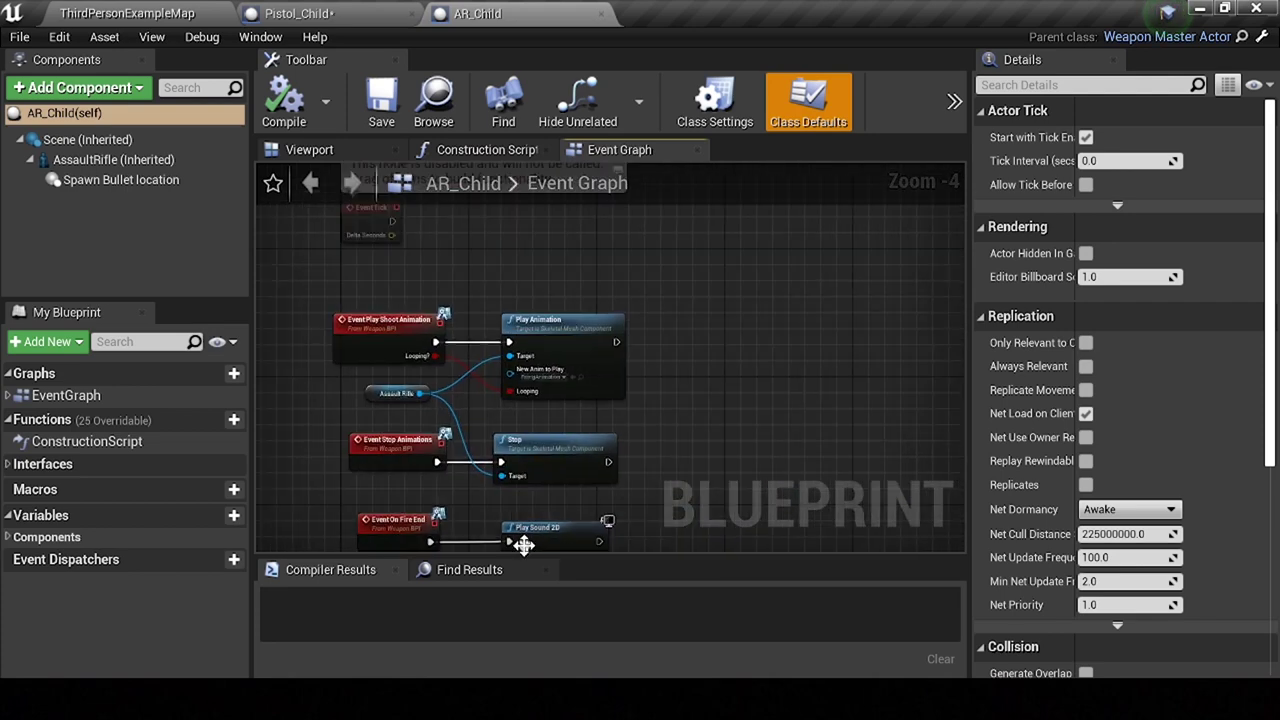
pyautogui.scroll(-1, 500, 450)
pyautogui.scroll(-2, 460, 330)
pyautogui.scroll(-1, 428, 292)
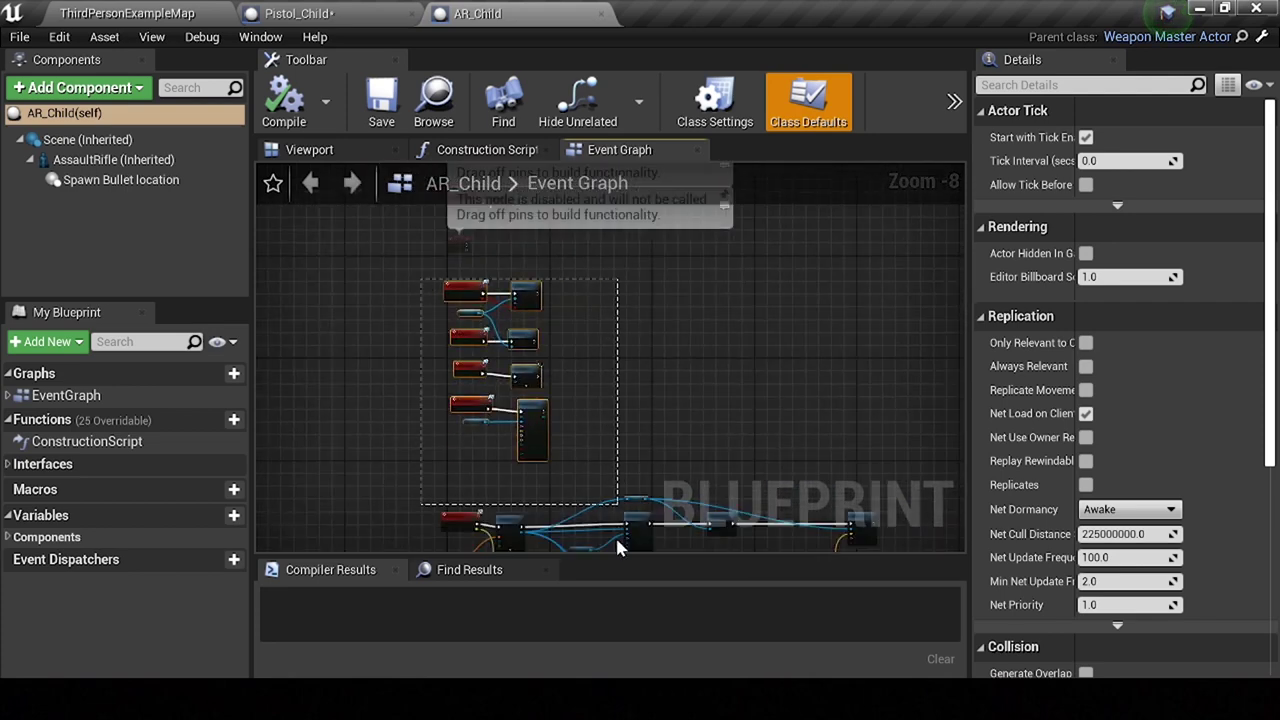
pyautogui.moveTo(618, 533); pyautogui.dragTo(735, 462, button='right')
pyautogui.moveTo(866, 420); pyautogui.dragTo(866, 420)
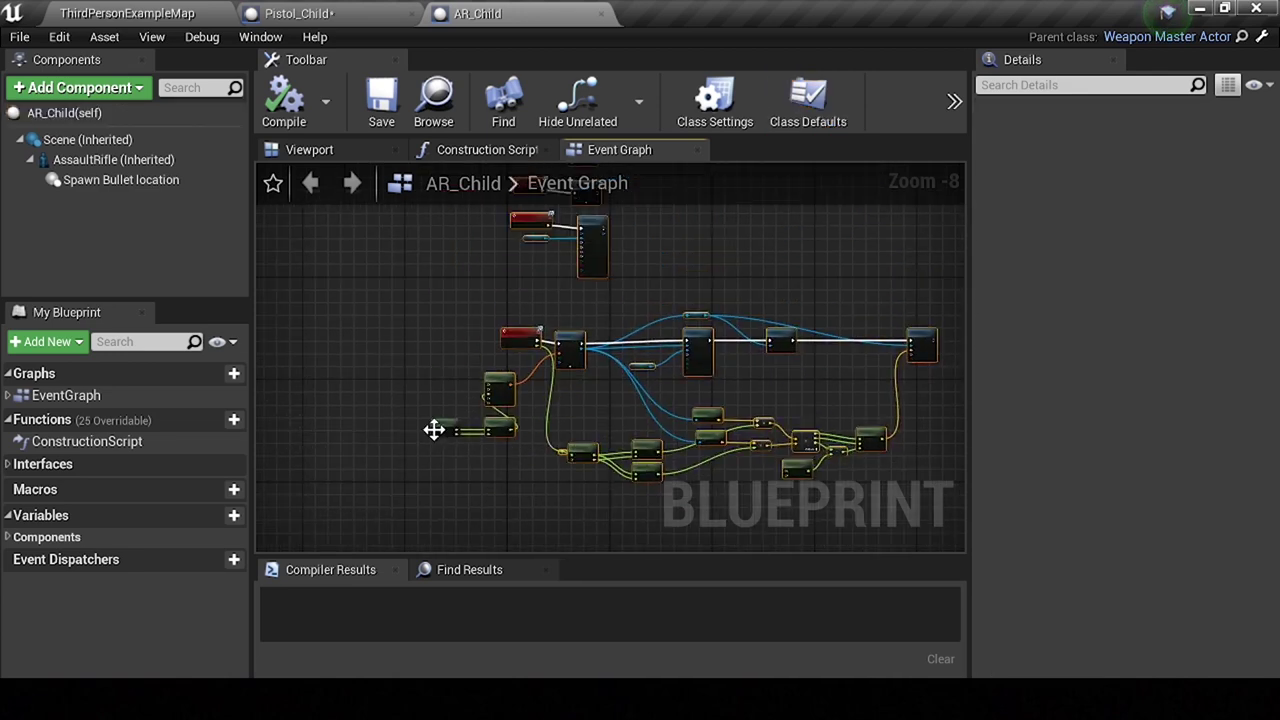
pyautogui.moveTo(434, 429); pyautogui.dragTo(537, 527, button='right')
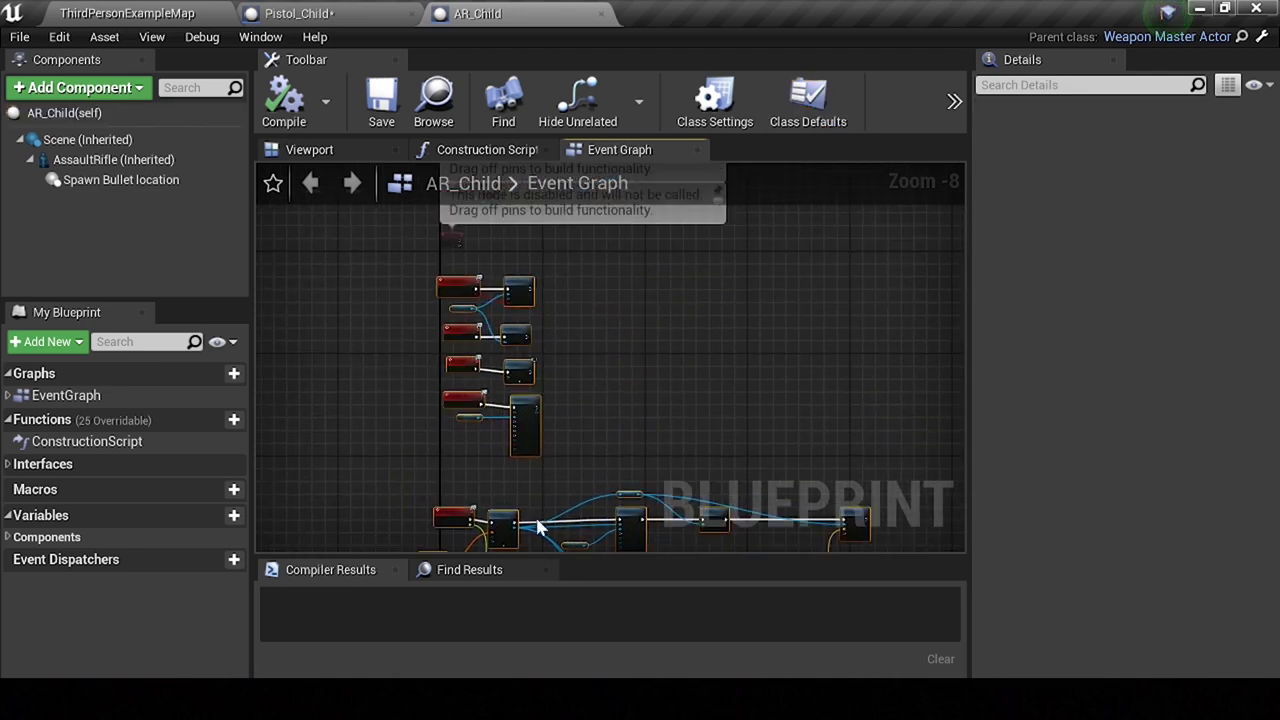
pyautogui.rightClick(455, 292)
# Step: Clear the disabled nodes from Pistol_Child's Event Graph and compile it
pyautogui.click(330, 10)
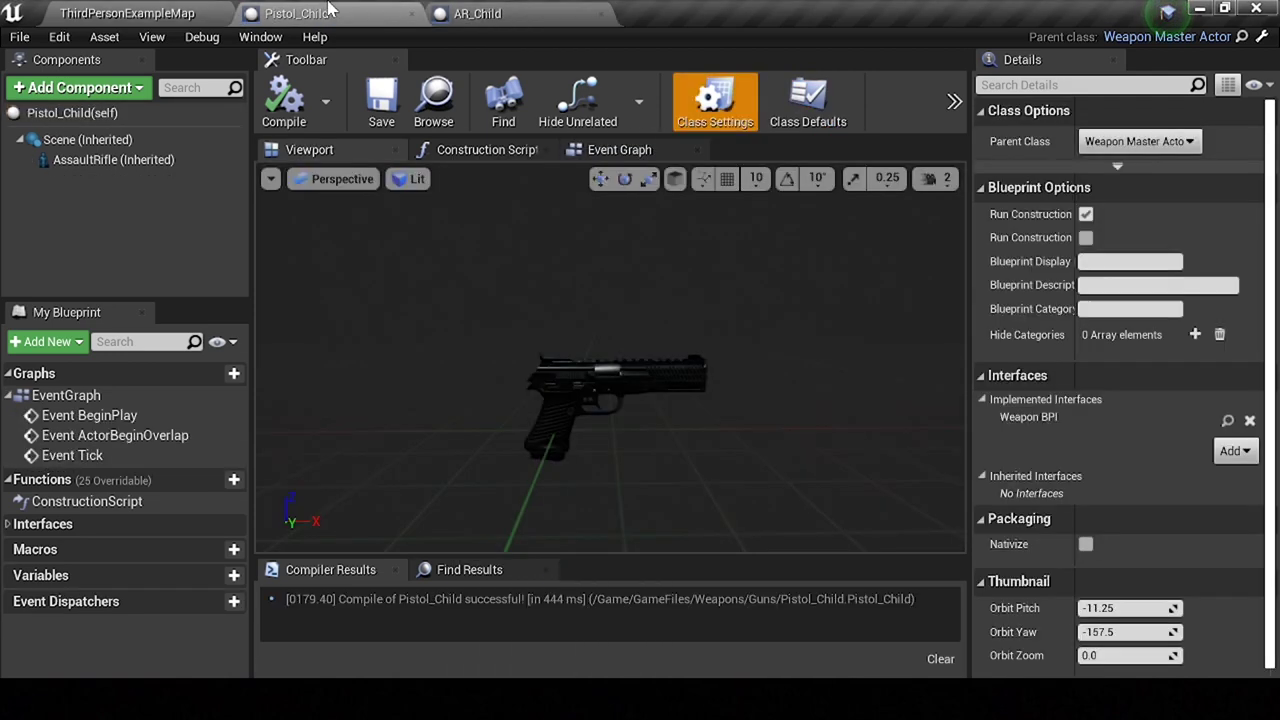
pyautogui.click(619, 149)
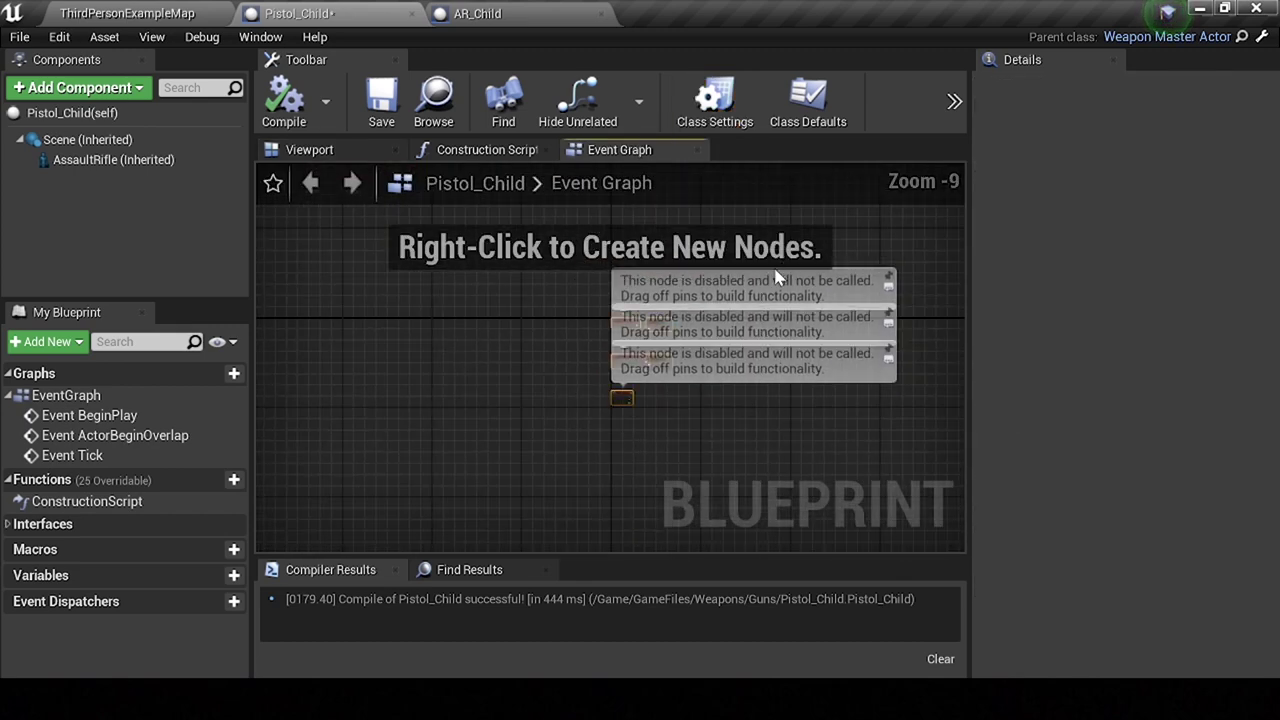
pyautogui.rightClick(458, 341)
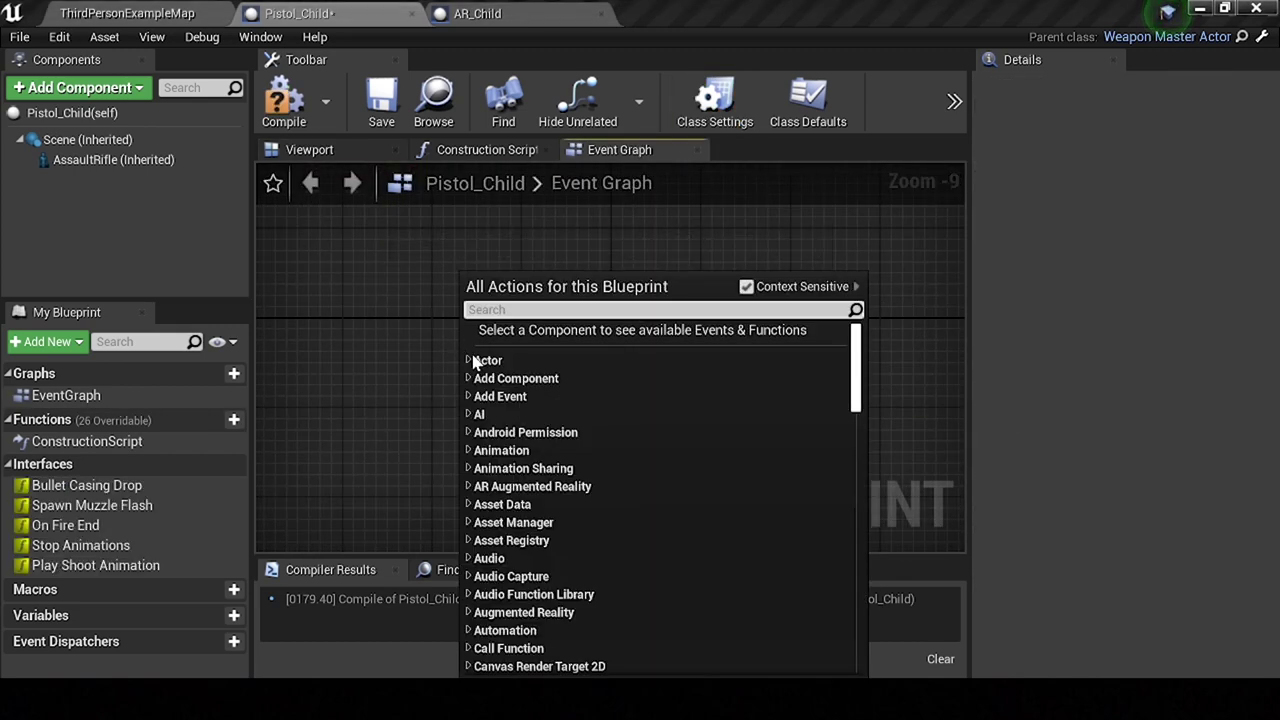
pyautogui.click(420, 298)
pyautogui.moveTo(451, 320); pyautogui.dragTo(462, 331, button='right')
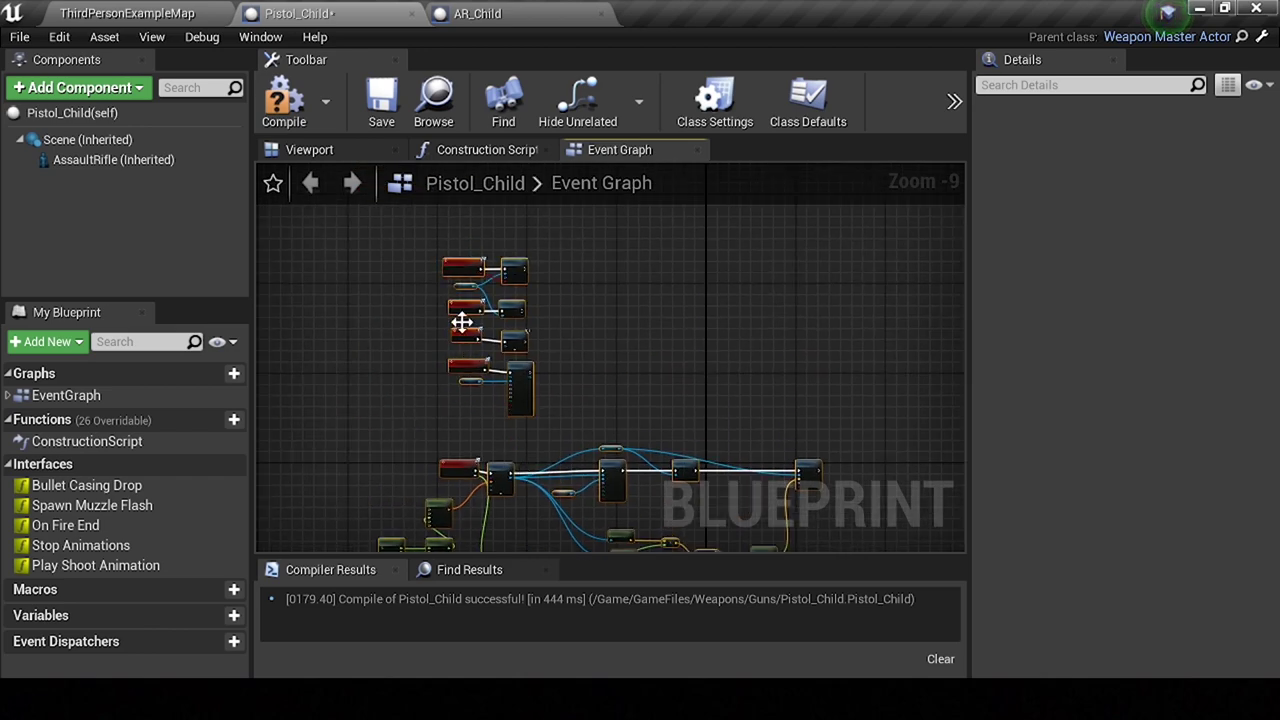
pyautogui.moveTo(460, 285); pyautogui.dragTo(456, 250, button='right')
pyautogui.click(287, 104)
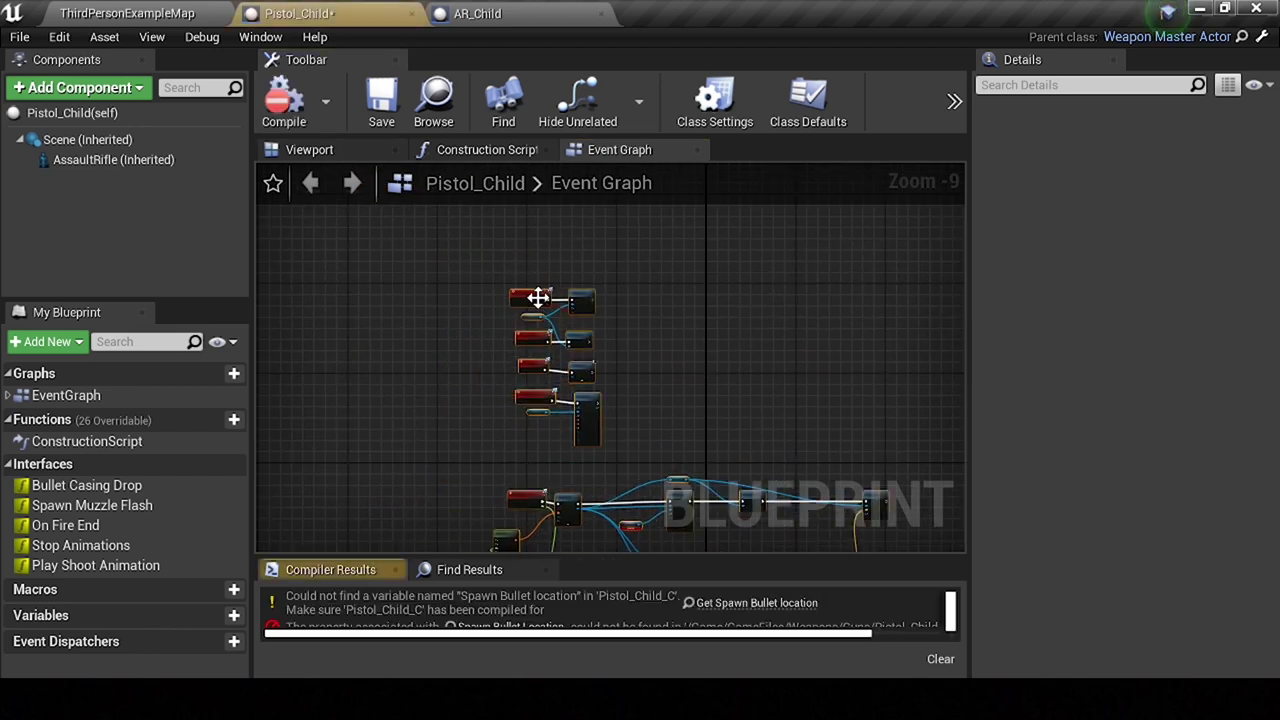
# Step: Frame the Play Shoot Animation and Stop Animations nodes and check the AssaultRifle component
pyautogui.scroll(2, 573, 357)
pyautogui.scroll(5, 618, 339)
pyautogui.moveTo(639, 309); pyautogui.dragTo(686, 403, button='right')
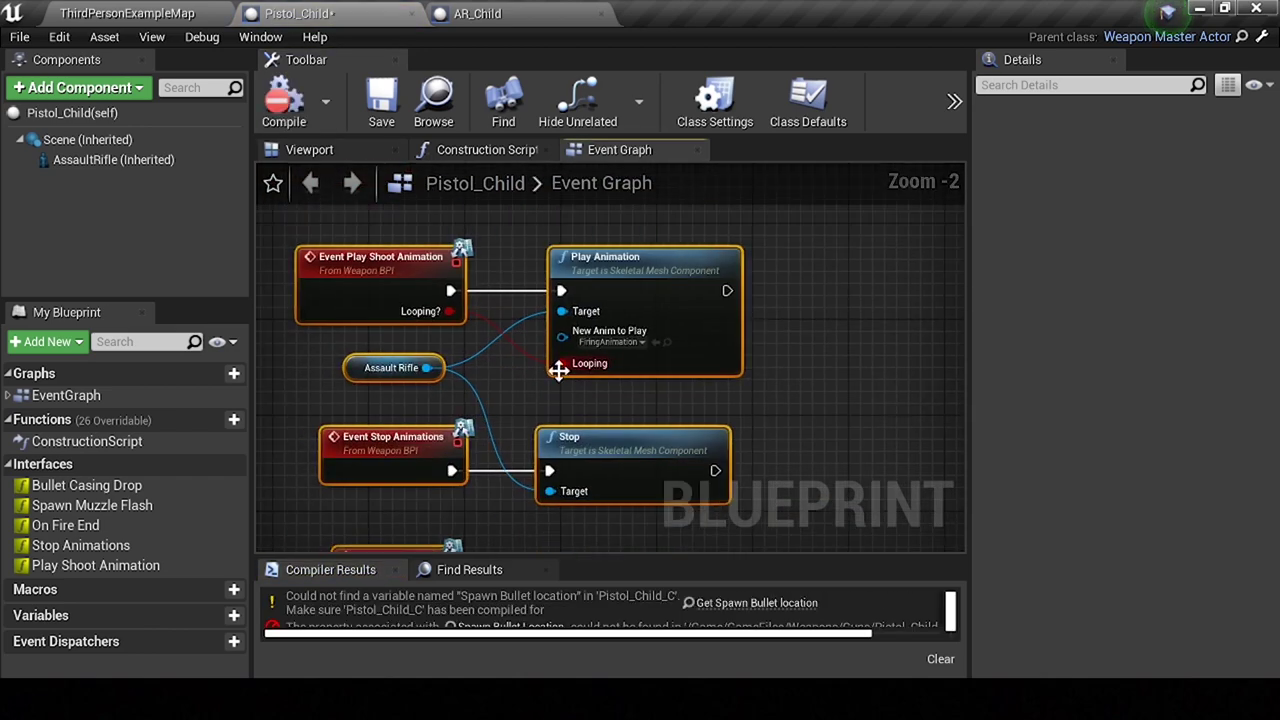
pyautogui.click(686, 403)
pyautogui.click(138, 168)
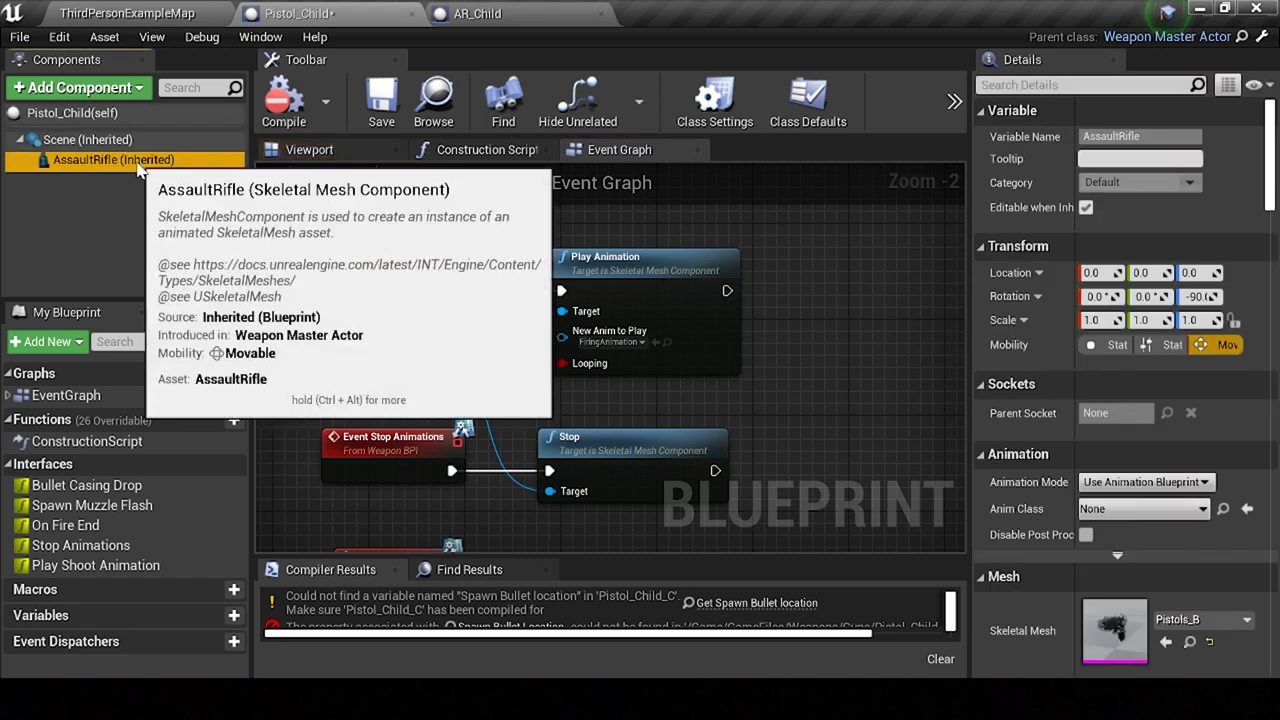
pyautogui.click(185, 13)
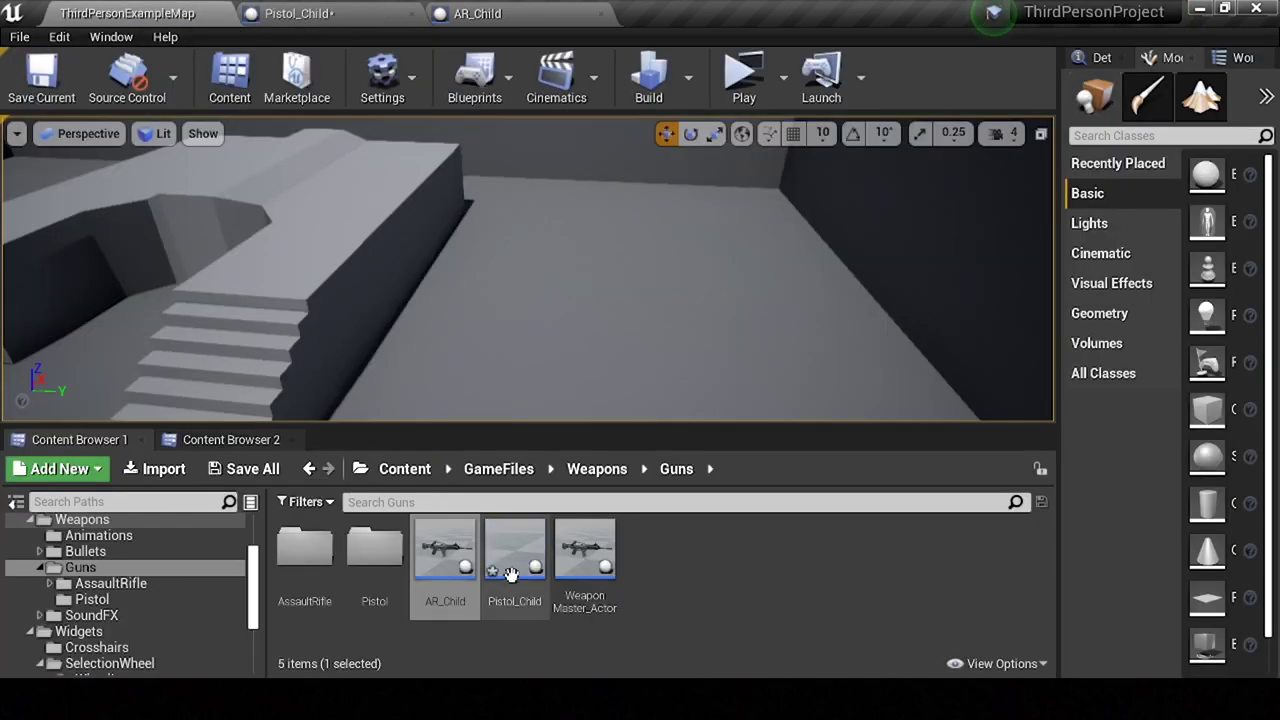
# Step: Rename WeaponMaster_Actor's AssaultRifle component to Gun, compile, and confirm Pistol_Child's graph uses Gun
pyautogui.doubleClick(577, 586)
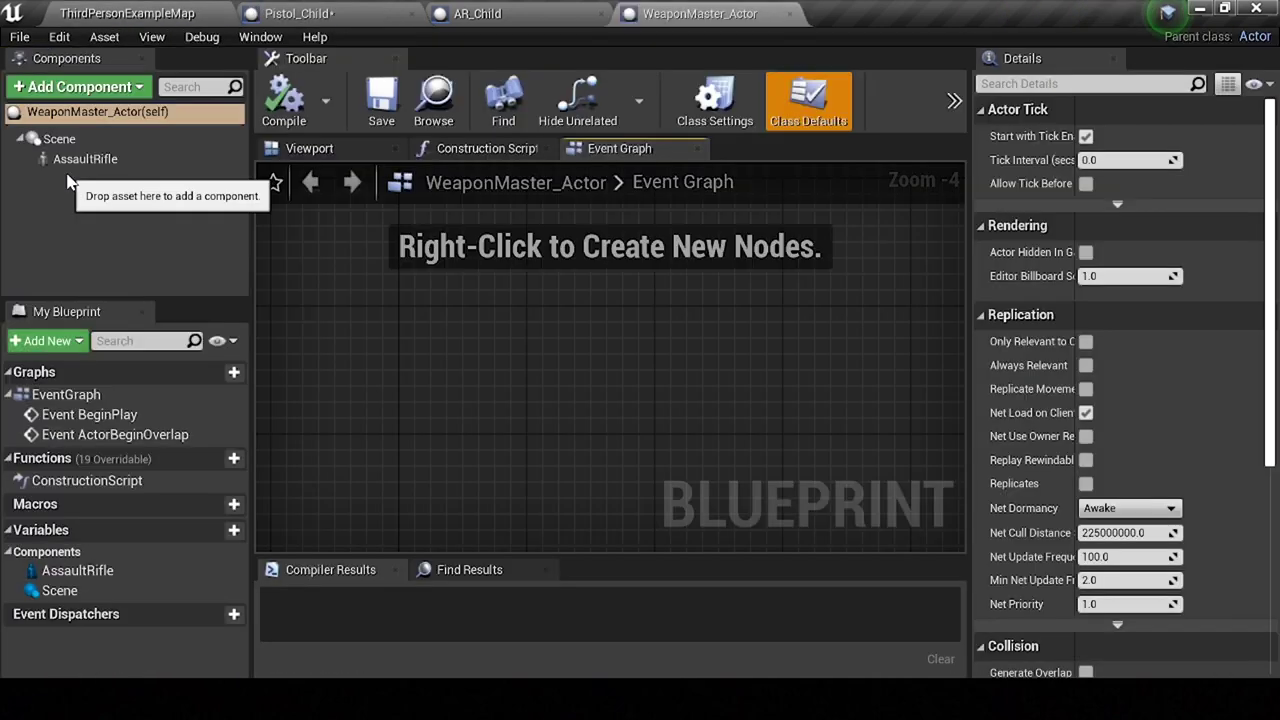
pyautogui.click(85, 159)
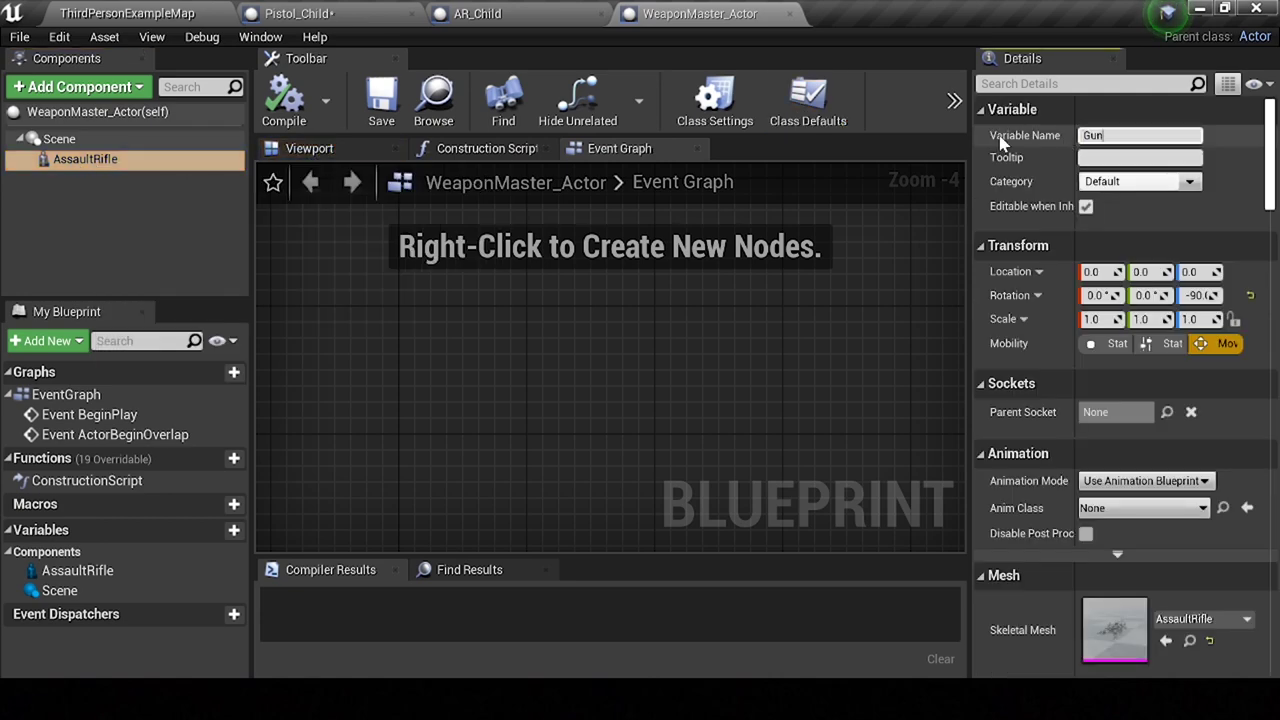
pyautogui.click(284, 100)
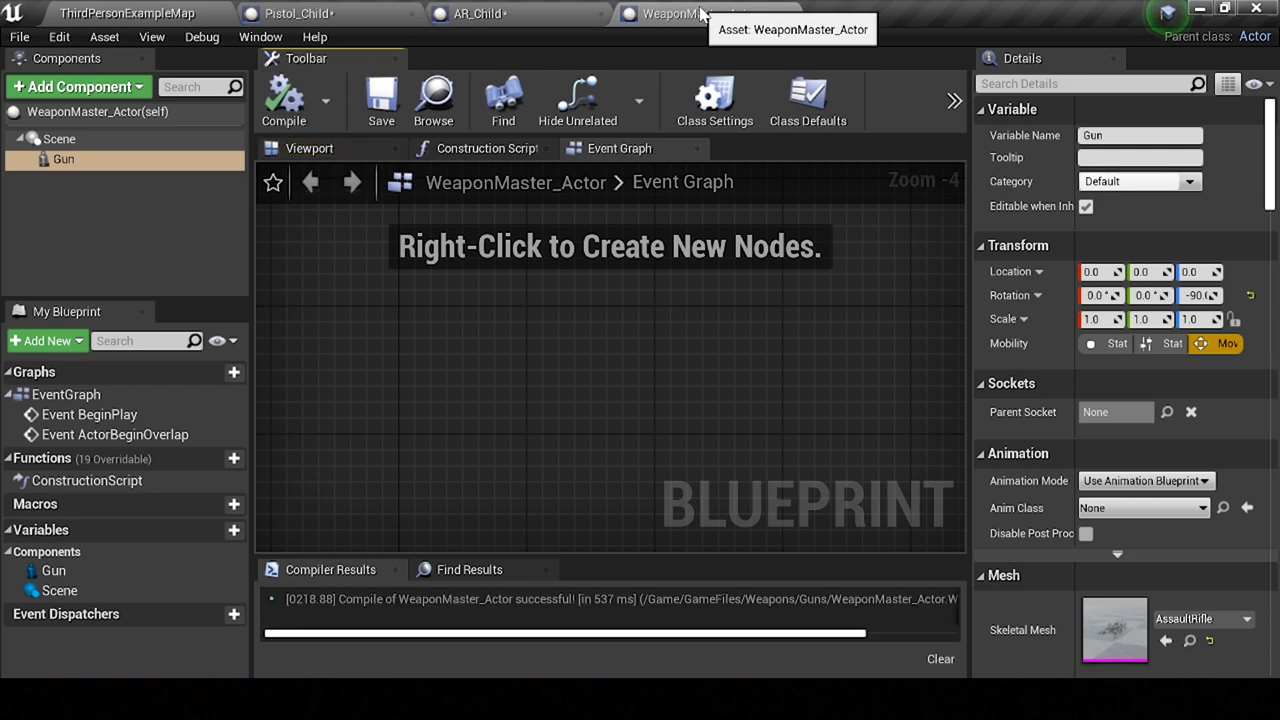
pyautogui.click(477, 13)
pyautogui.click(389, 8)
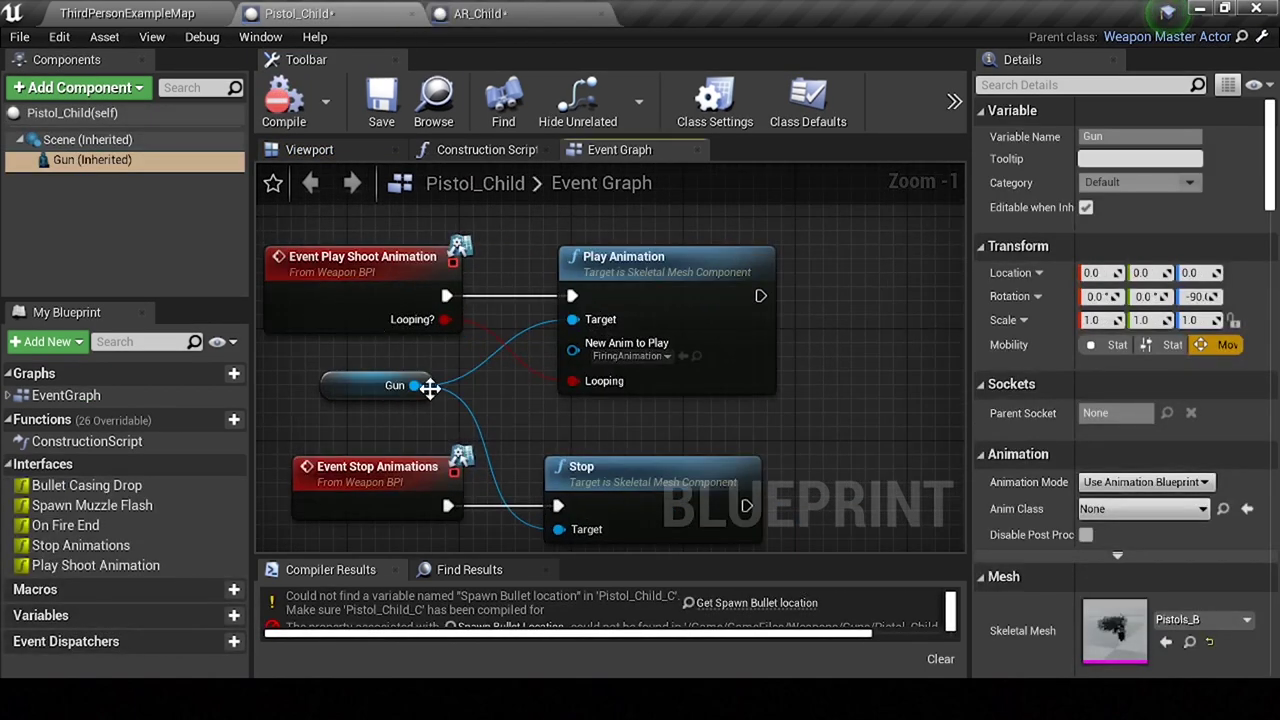
pyautogui.moveTo(429, 388); pyautogui.dragTo(494, 356, button='right')
pyautogui.click(129, 11)
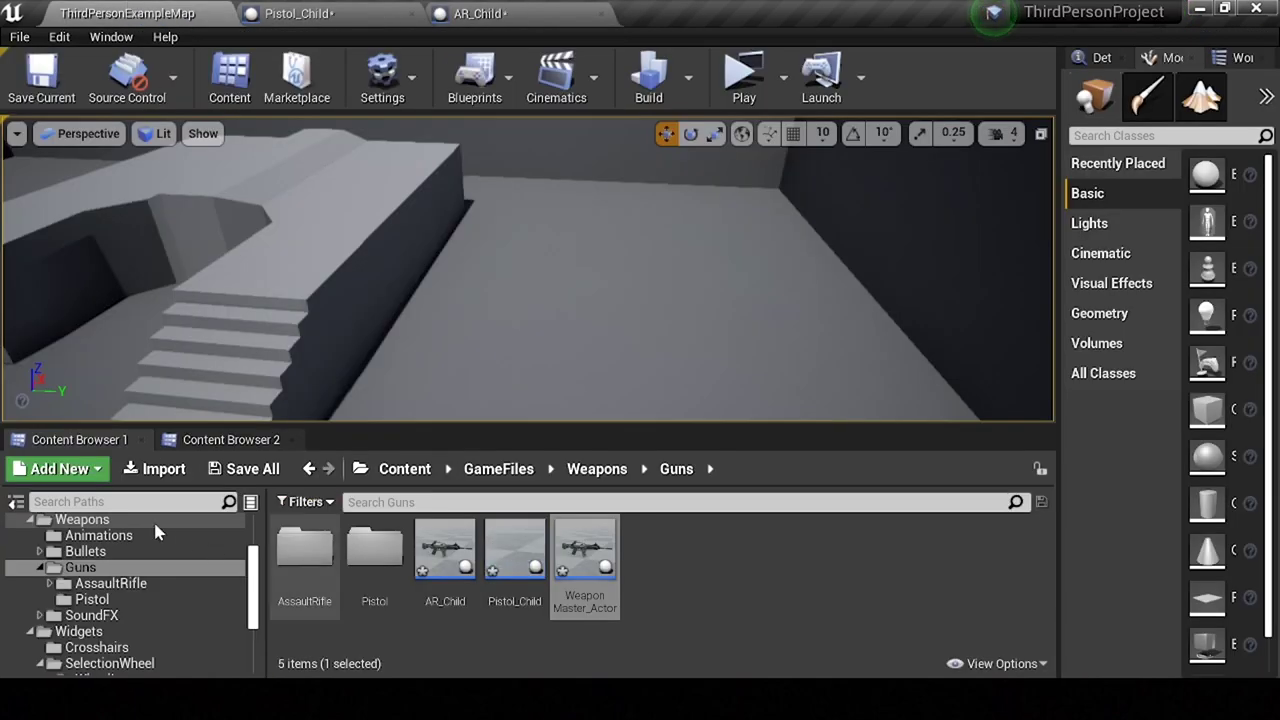
# Step: Move Fire_Pistol_W from MilitaryWeapDark's Anims into the project's Animations folder
pyautogui.click(231, 439)
pyautogui.scroll(1, 589, 563)
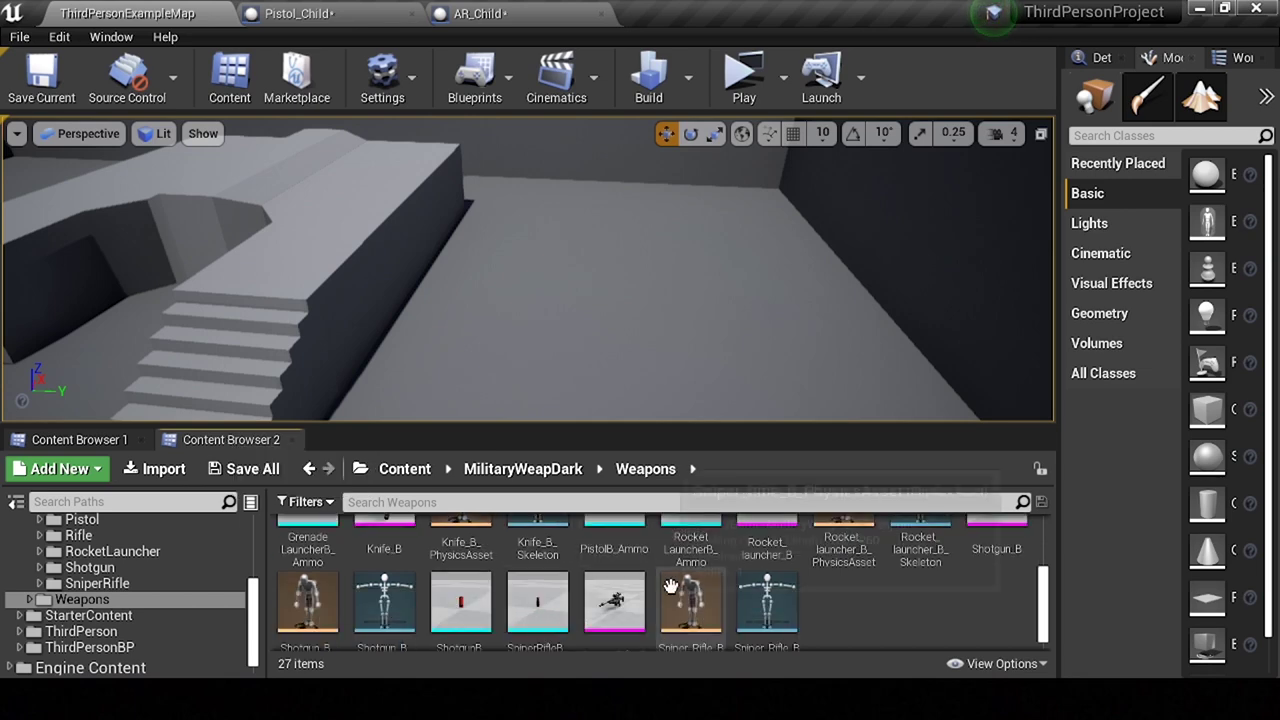
pyautogui.scroll(1, 600, 565)
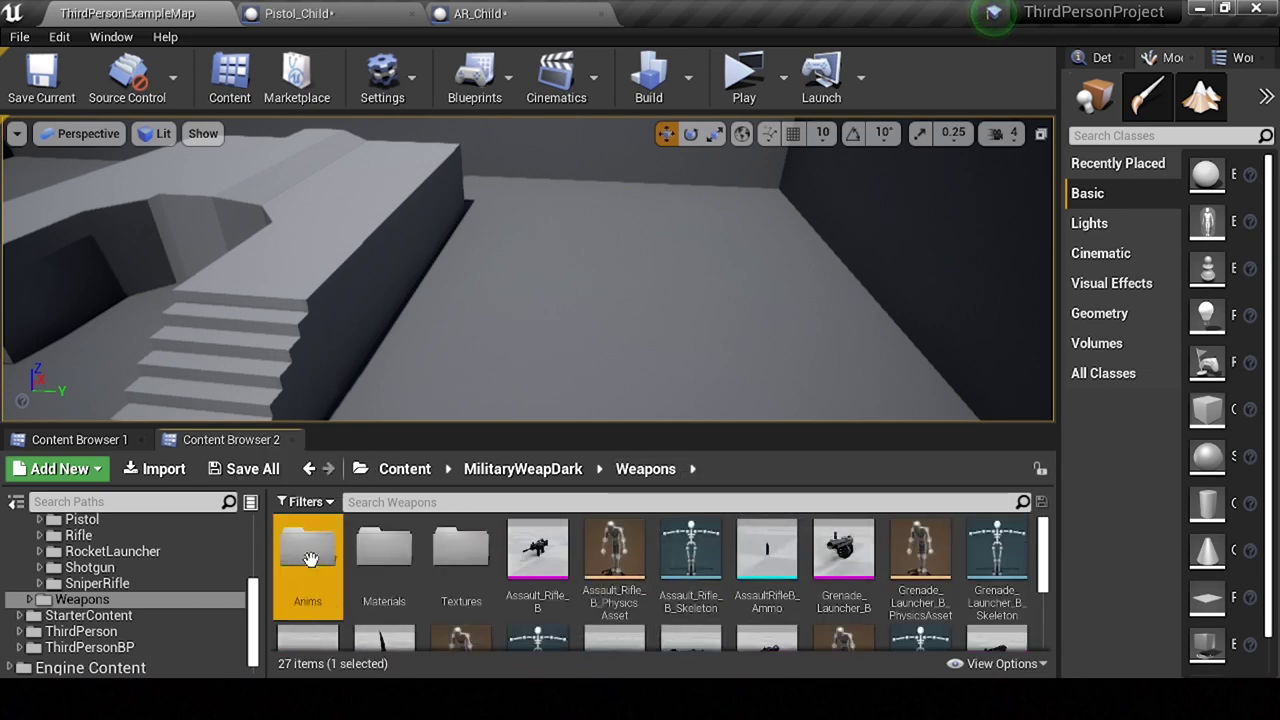
pyautogui.doubleClick(308, 550)
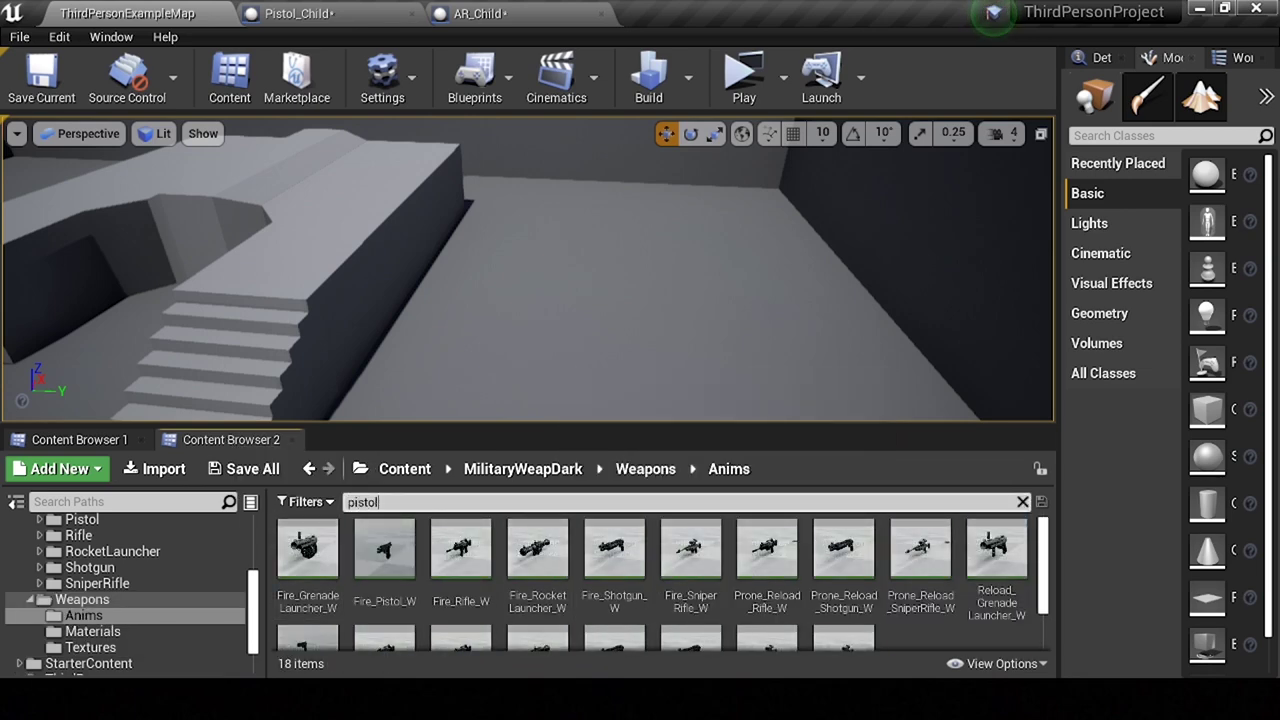
pyautogui.write('l')
pyautogui.moveTo(336, 562); pyautogui.dragTo(92, 436)
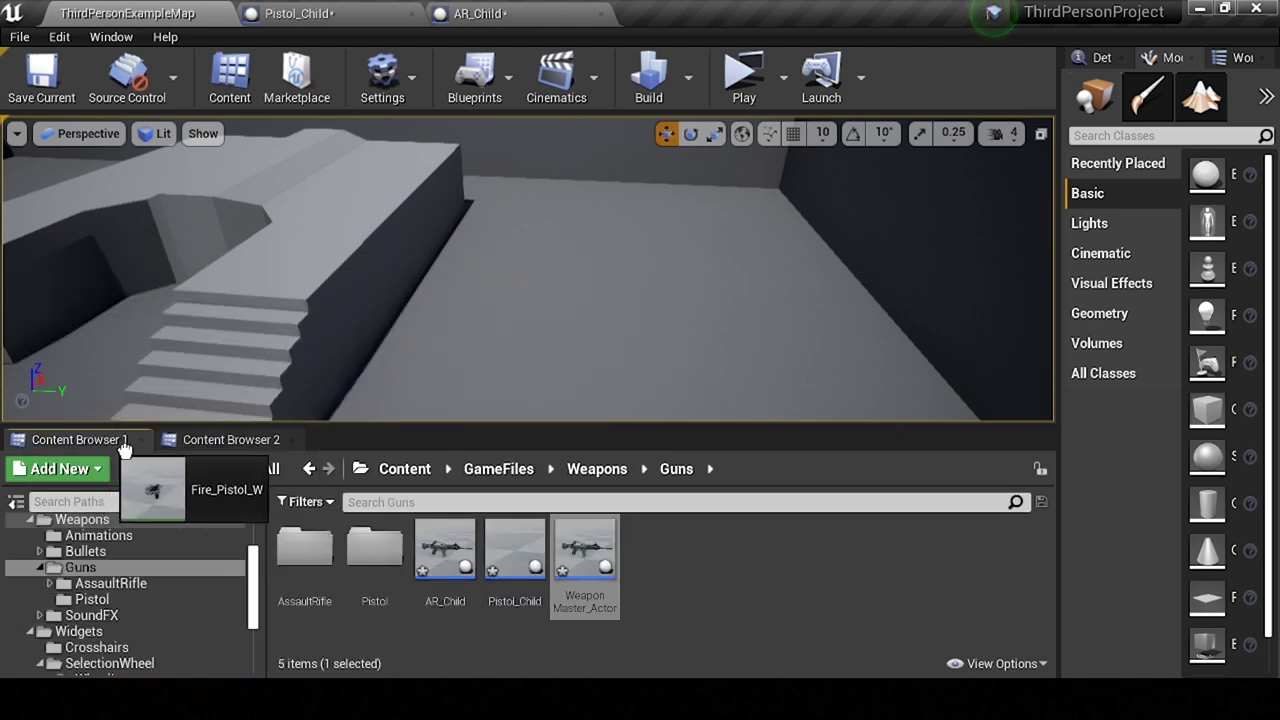
pyautogui.moveTo(92, 436)
pyautogui.mouseDown()
pyautogui.moveTo(644, 596)
pyautogui.moveTo(130, 443)
pyautogui.mouseUp()
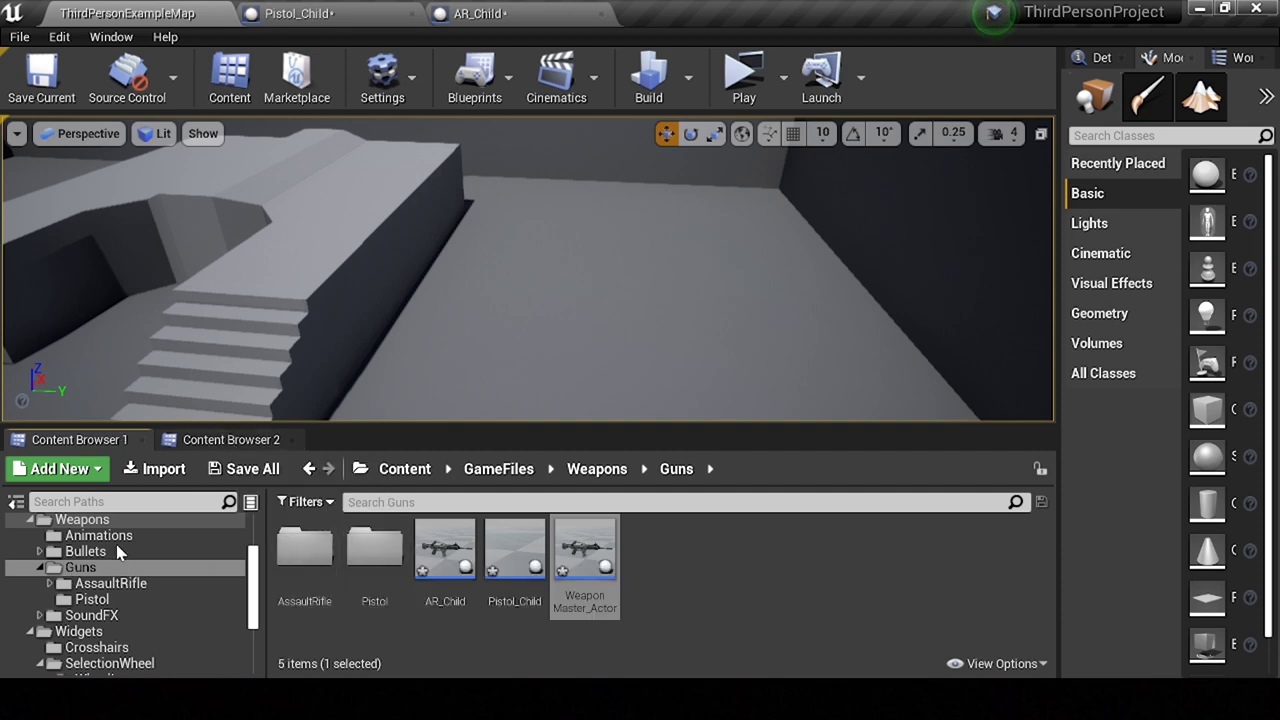
pyautogui.click(98, 535)
pyautogui.click(203, 440)
pyautogui.moveTo(305, 560)
pyautogui.mouseDown()
pyautogui.moveTo(120, 440)
pyautogui.moveTo(443, 598)
pyautogui.mouseUp()
pyautogui.click(470, 619)
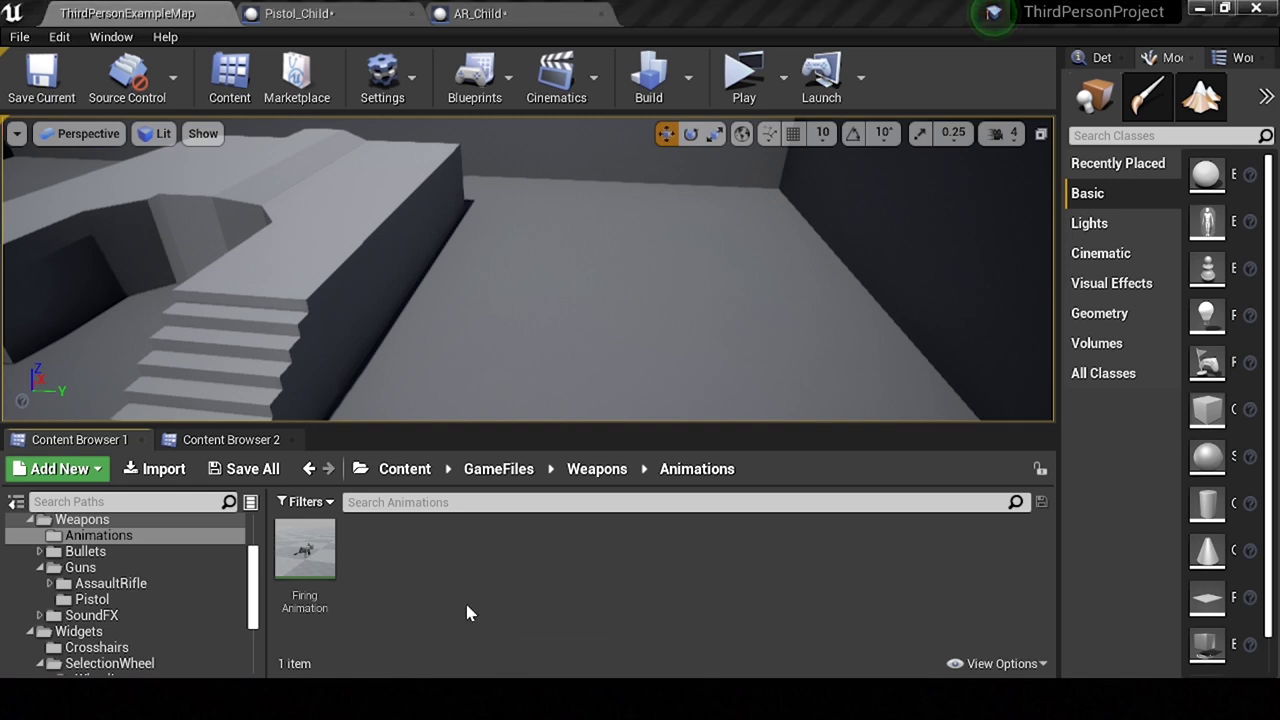
# Step: Rename the firing animations to AR_Firing and Pistol_Firing, then open AR_Firing
pyautogui.click(308, 555)
pyautogui.write('AR_Firing')
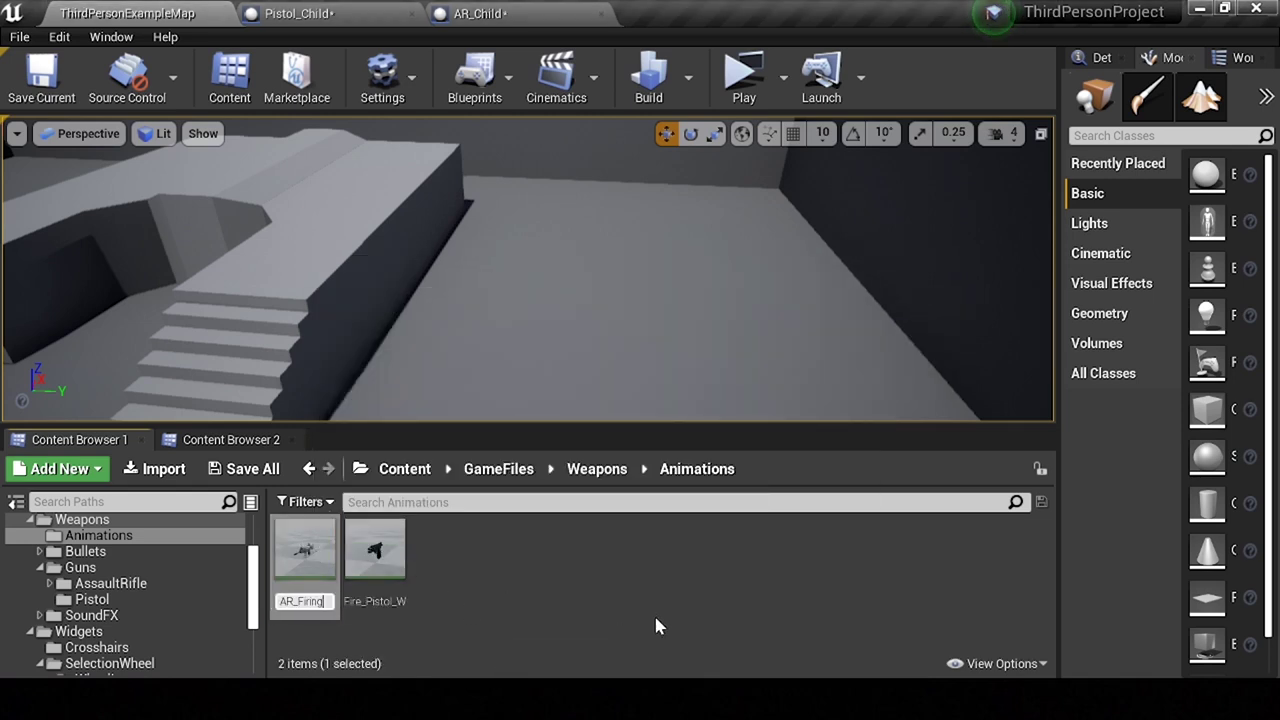
pyautogui.click(375, 550)
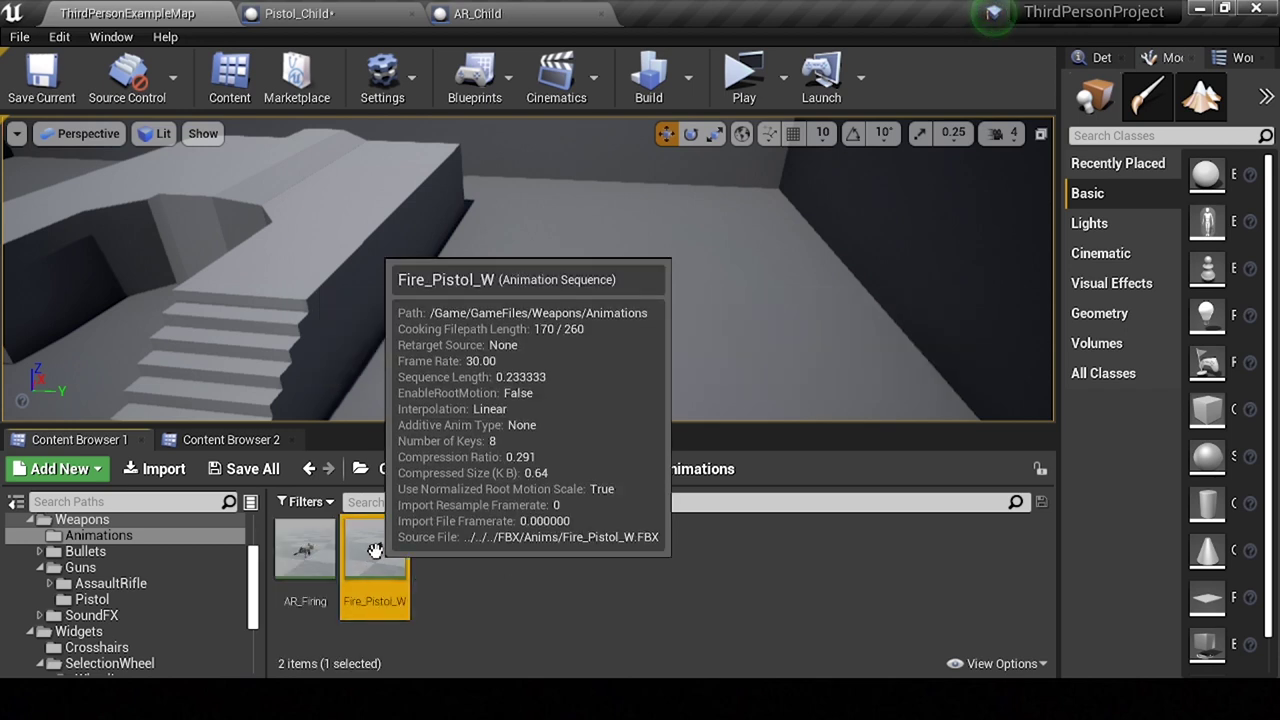
pyautogui.press('F2')
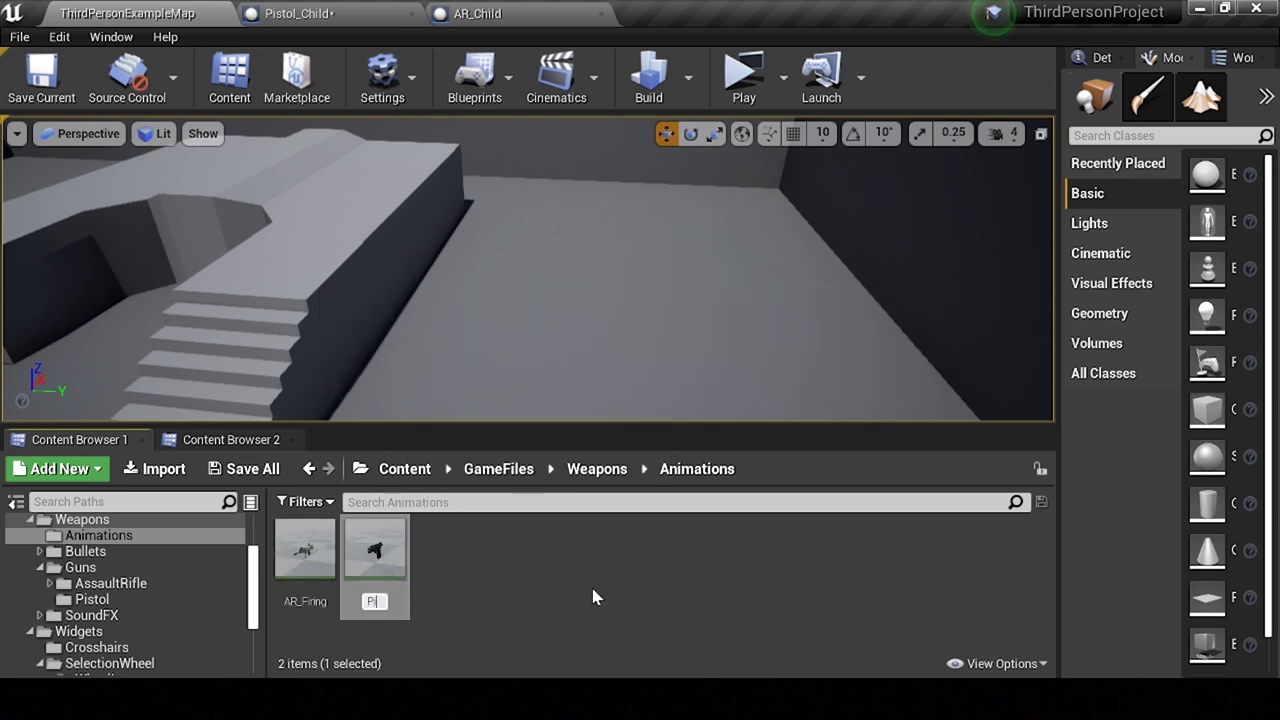
pyautogui.press('Return')
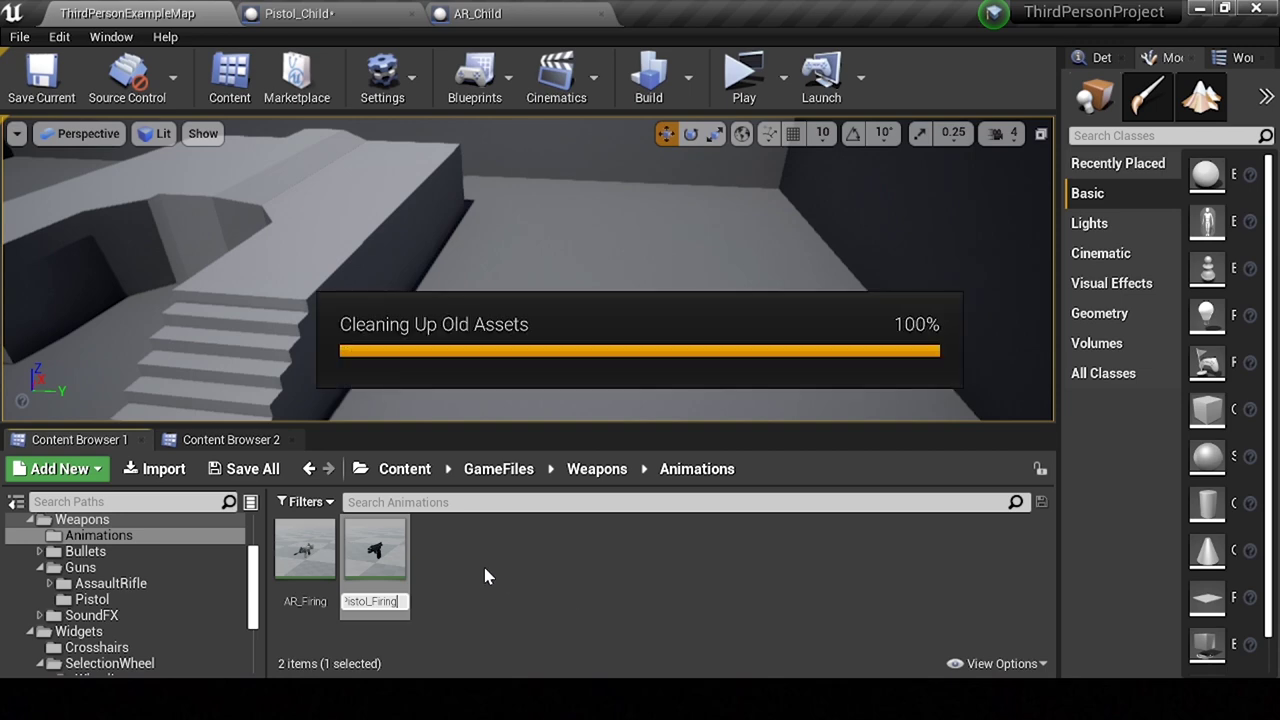
pyautogui.click(308, 555)
pyautogui.doubleClick(321, 566)
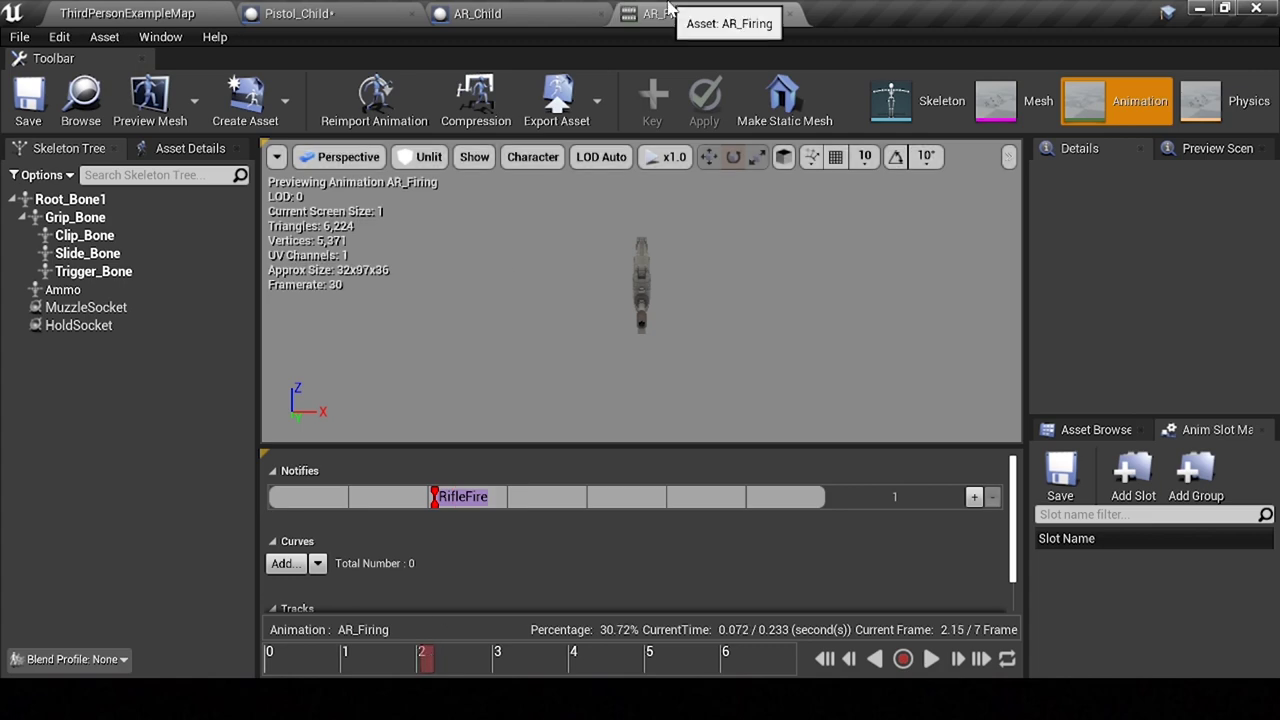
# Step: Delete Pistol_Firing's P_Pistol_MuzzleFlash_01 notify and its empty track, then save and close it
pyautogui.click(790, 13)
pyautogui.click(171, 12)
pyautogui.doubleClick(374, 556)
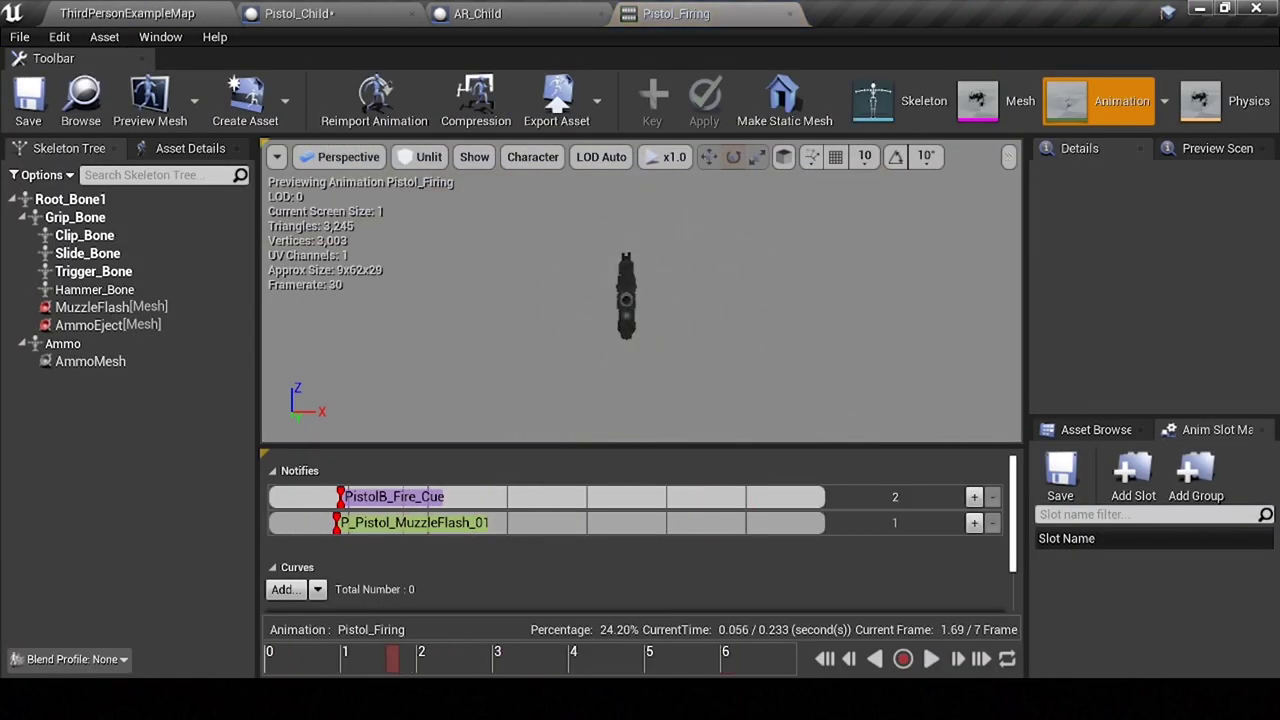
pyautogui.click(345, 523)
pyautogui.rightClick(345, 523)
pyautogui.click(430, 488)
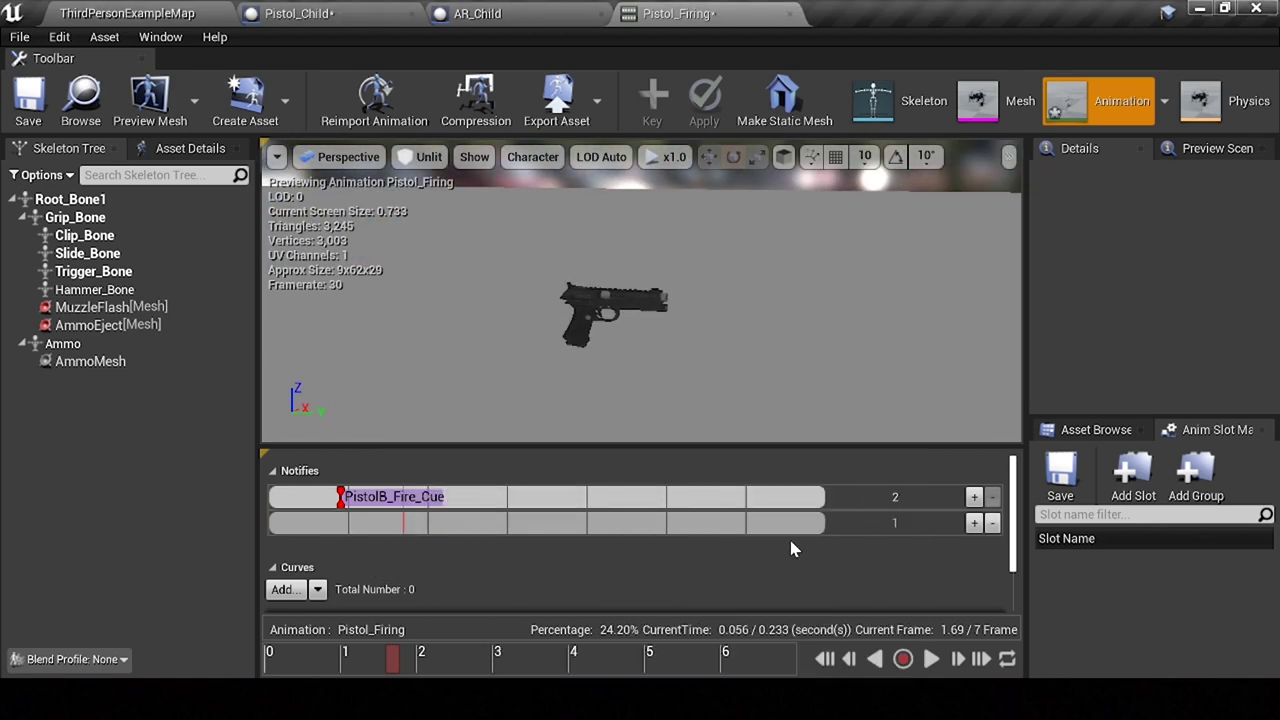
pyautogui.click(990, 524)
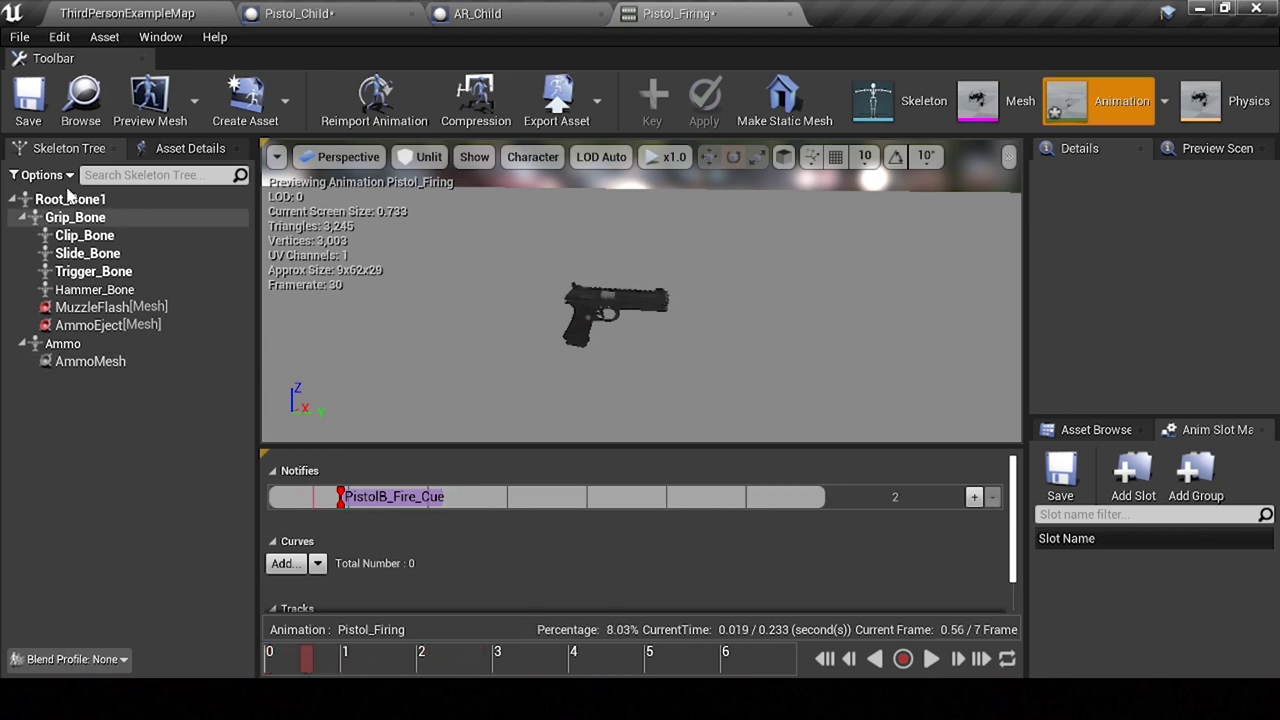
pyautogui.click(28, 98)
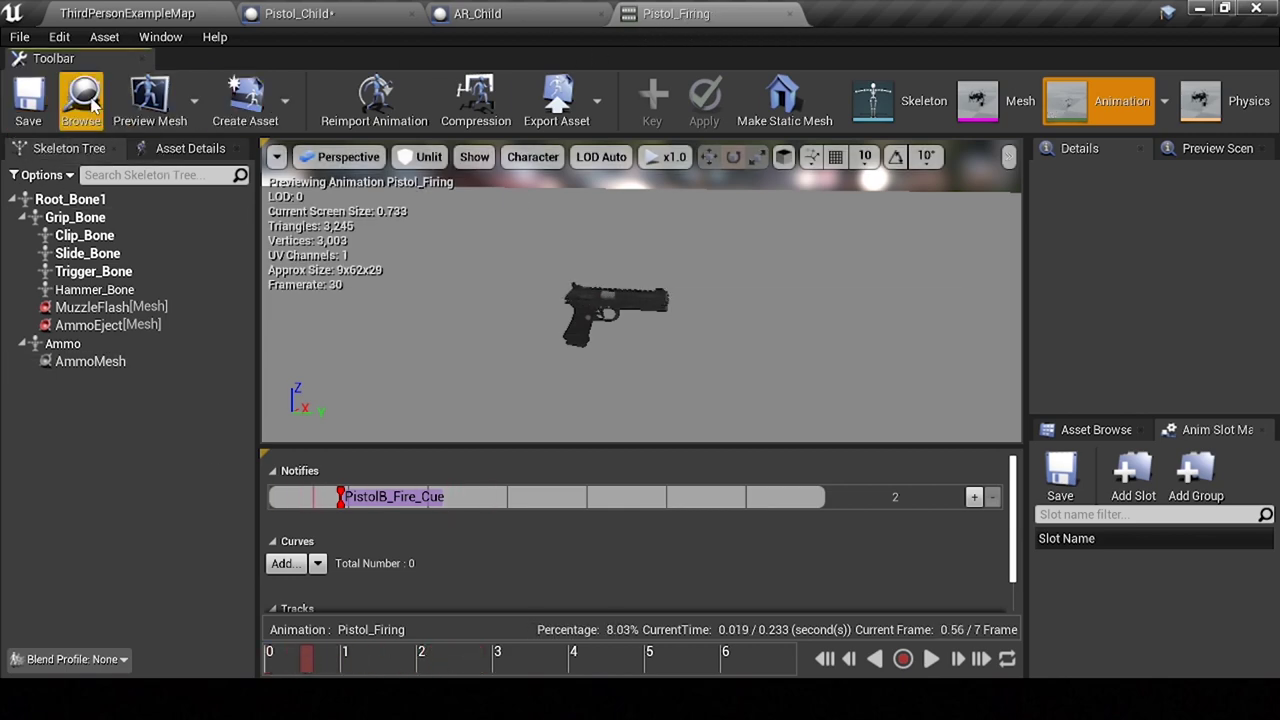
pyautogui.click(790, 14)
pyautogui.click(516, 22)
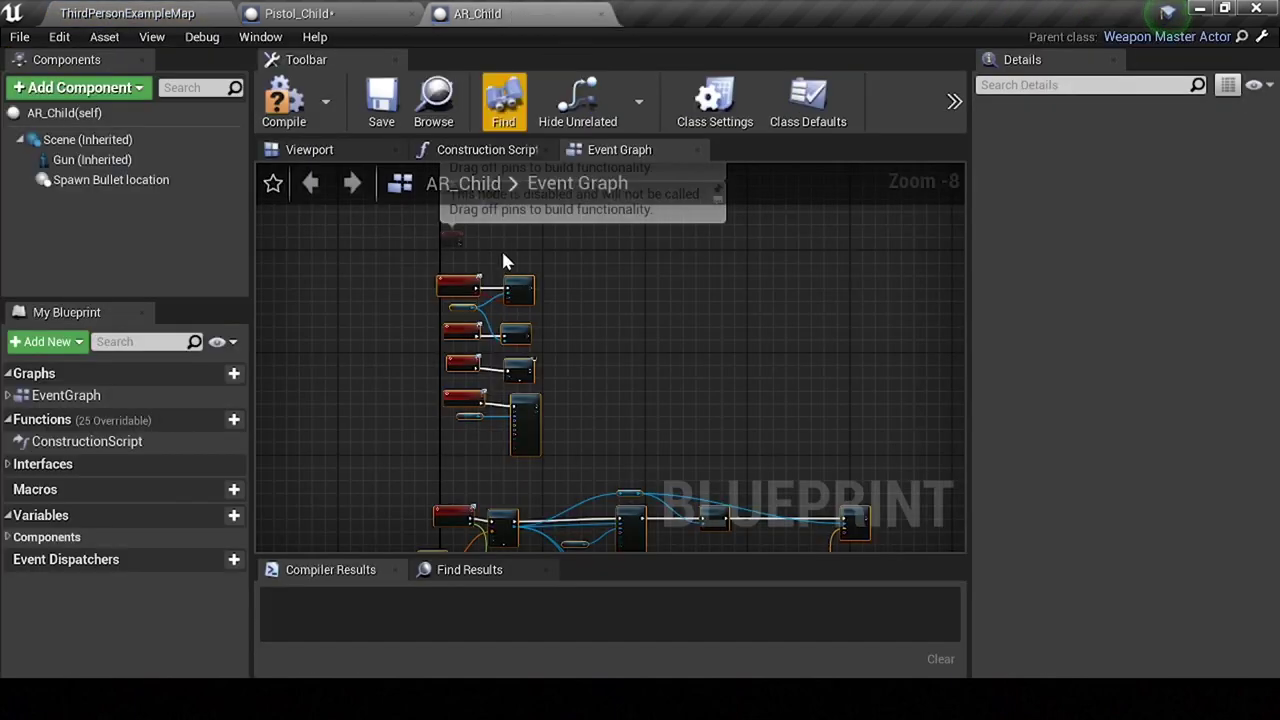
# Step: Set the Play Animation node's New Anim to Play to Pistol_Firing and compile Pistol_Child
pyautogui.click(330, 13)
pyautogui.click(718, 324)
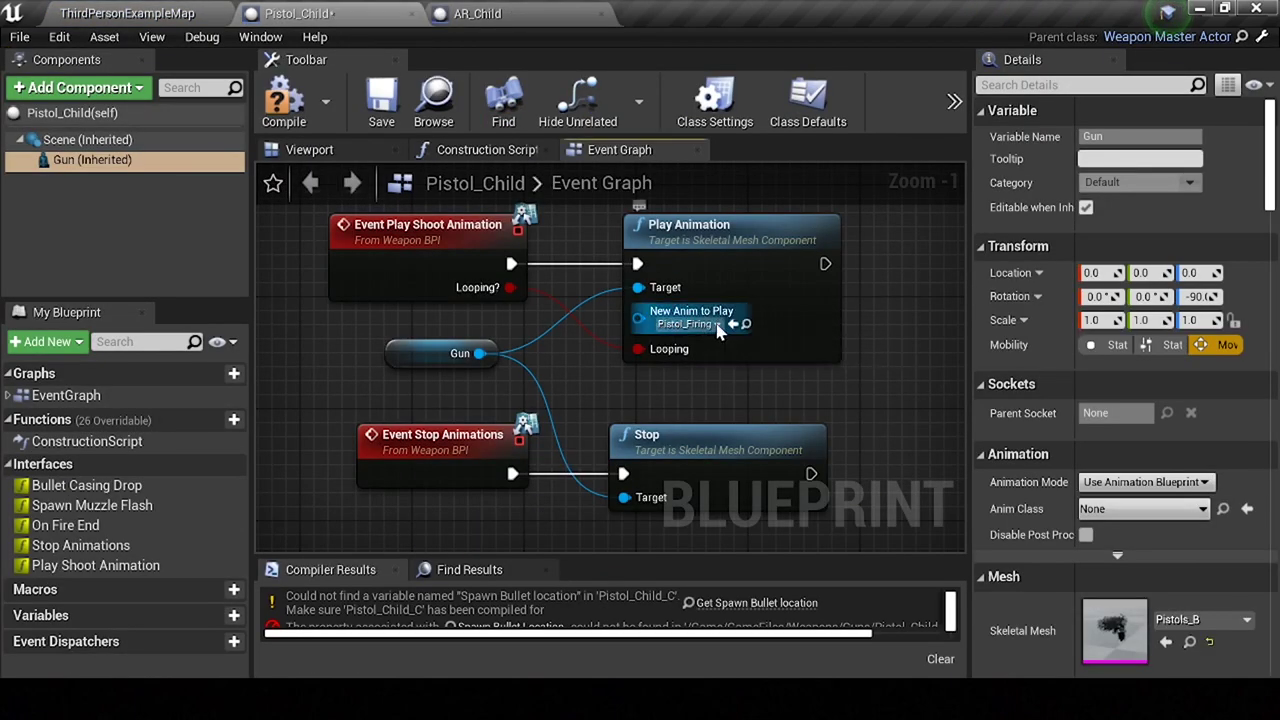
pyautogui.scroll(-1, 684, 412)
pyautogui.moveTo(657, 413); pyautogui.dragTo(657, 215, button='right')
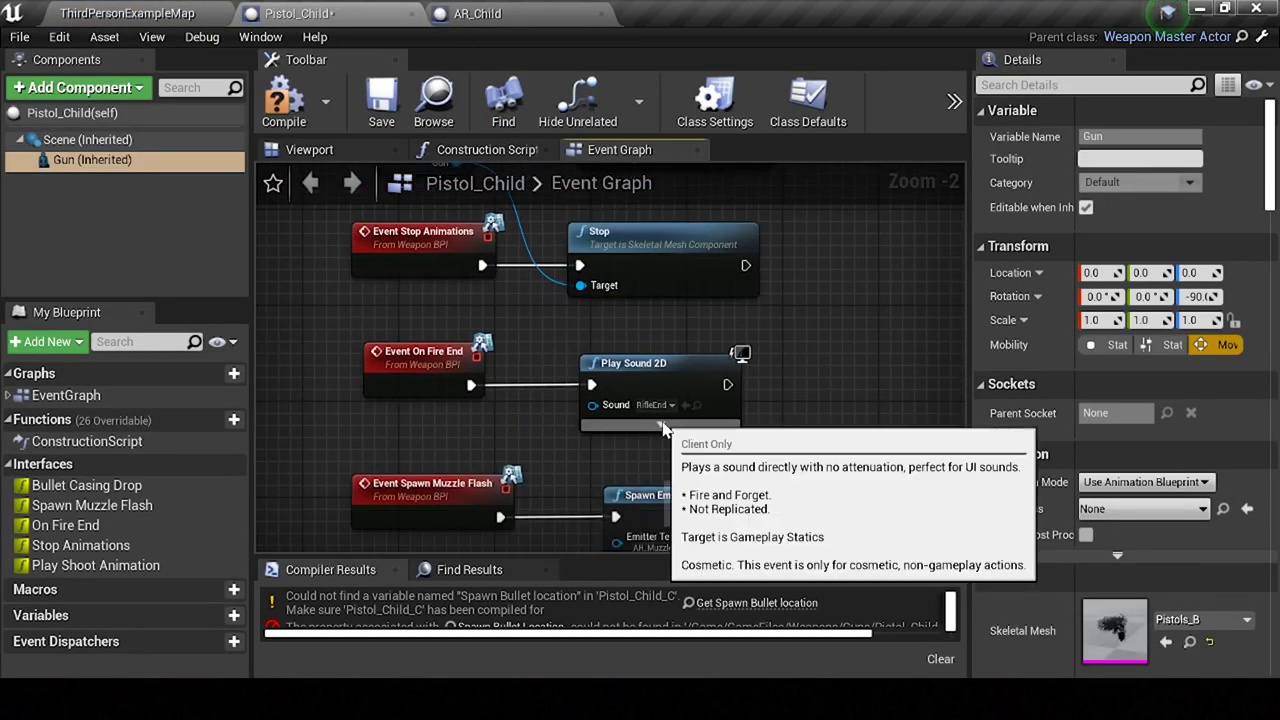
pyautogui.moveTo(657, 448); pyautogui.dragTo(657, 432, button='right')
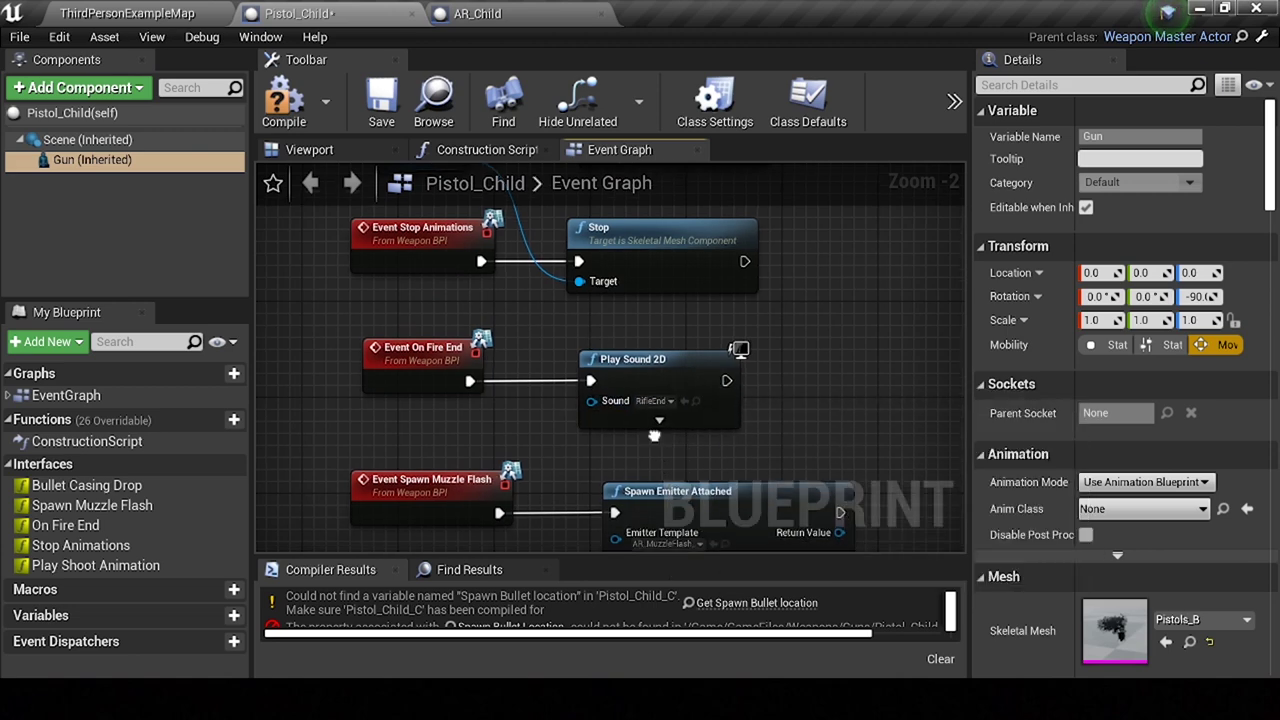
pyautogui.click(284, 100)
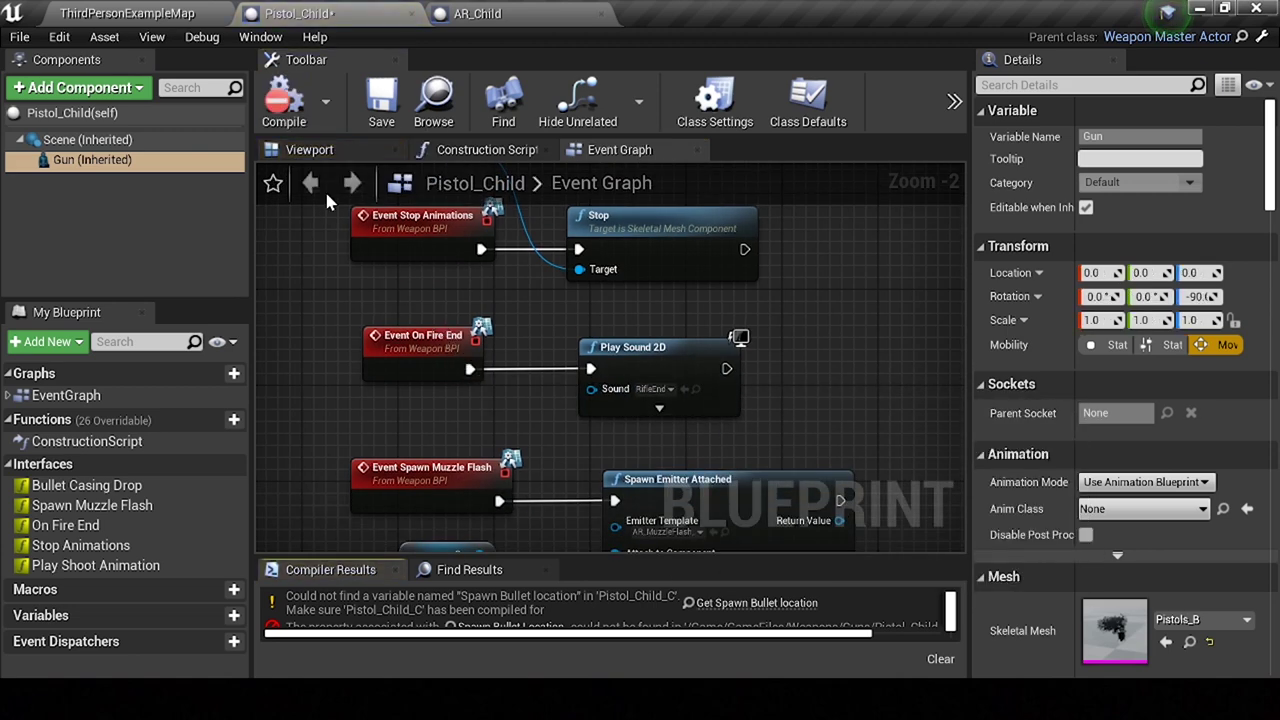
pyautogui.click(178, 10)
pyautogui.click(212, 442)
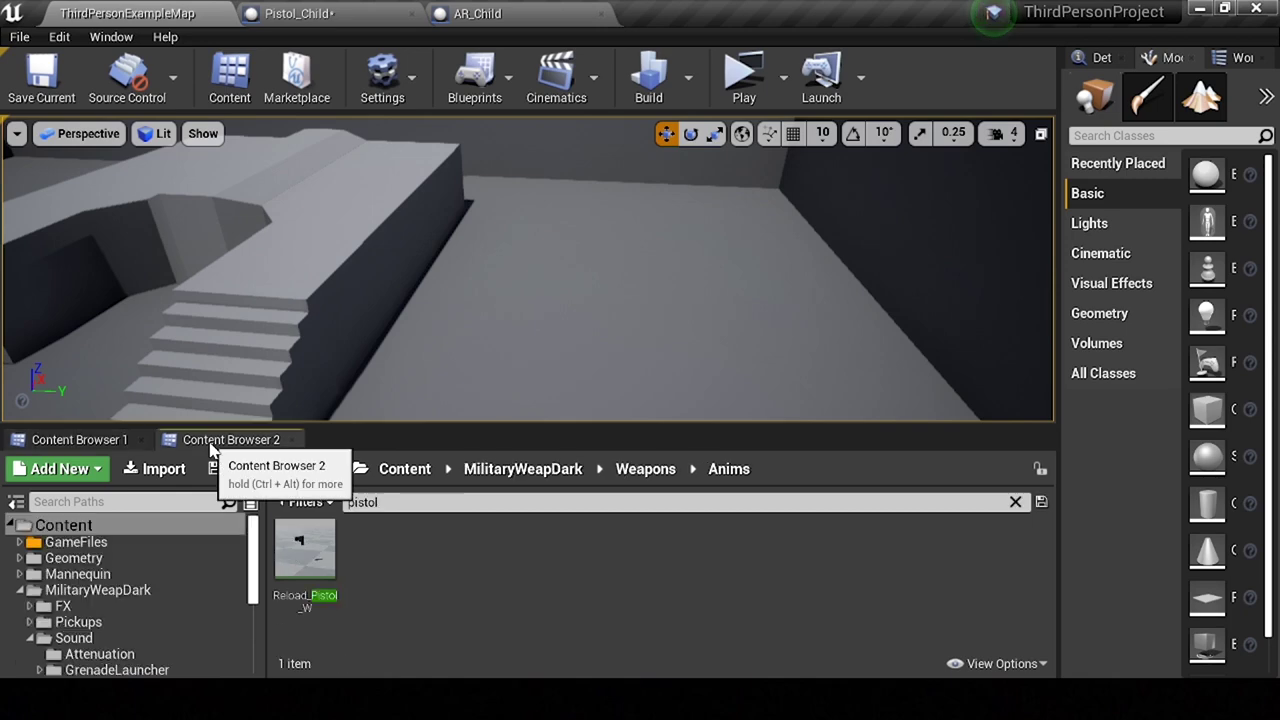
# Step: Create a Pistol folder inside GameFiles/Weapons/SoundFX and open it
pyautogui.click(80, 440)
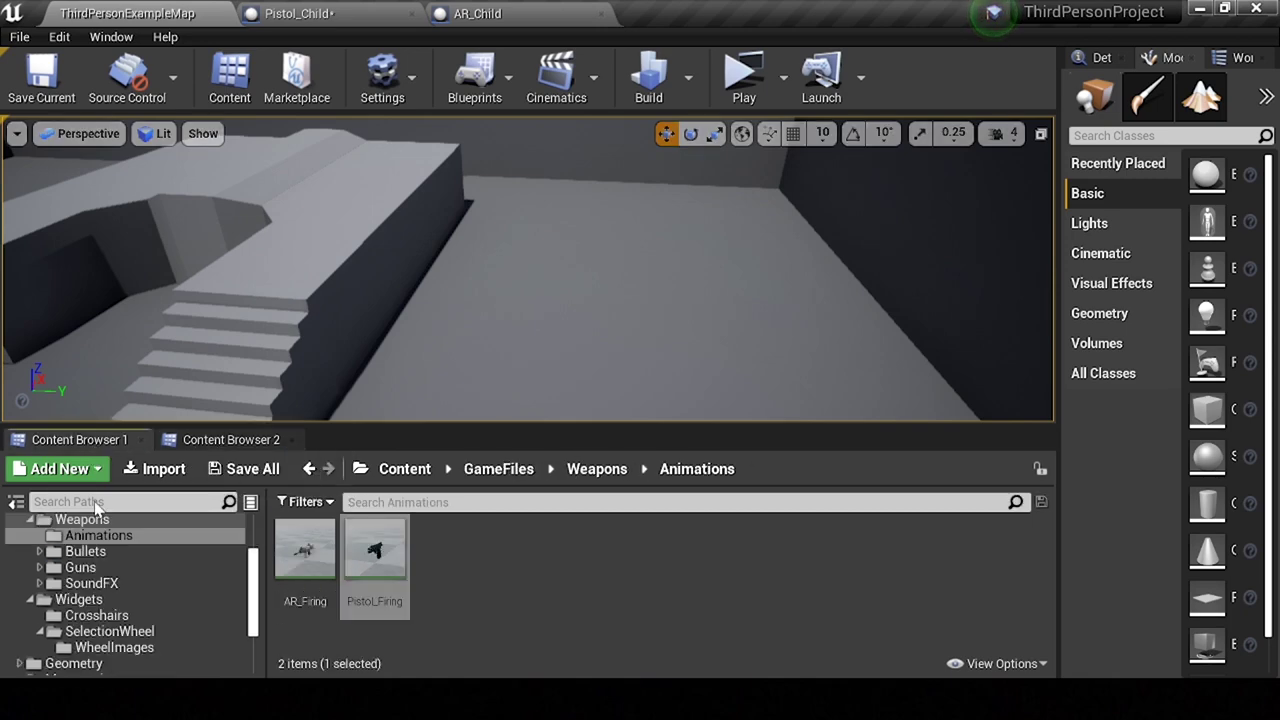
pyautogui.click(88, 583)
pyautogui.rightClick(415, 595)
pyautogui.click(512, 35)
pyautogui.write('Pistol')
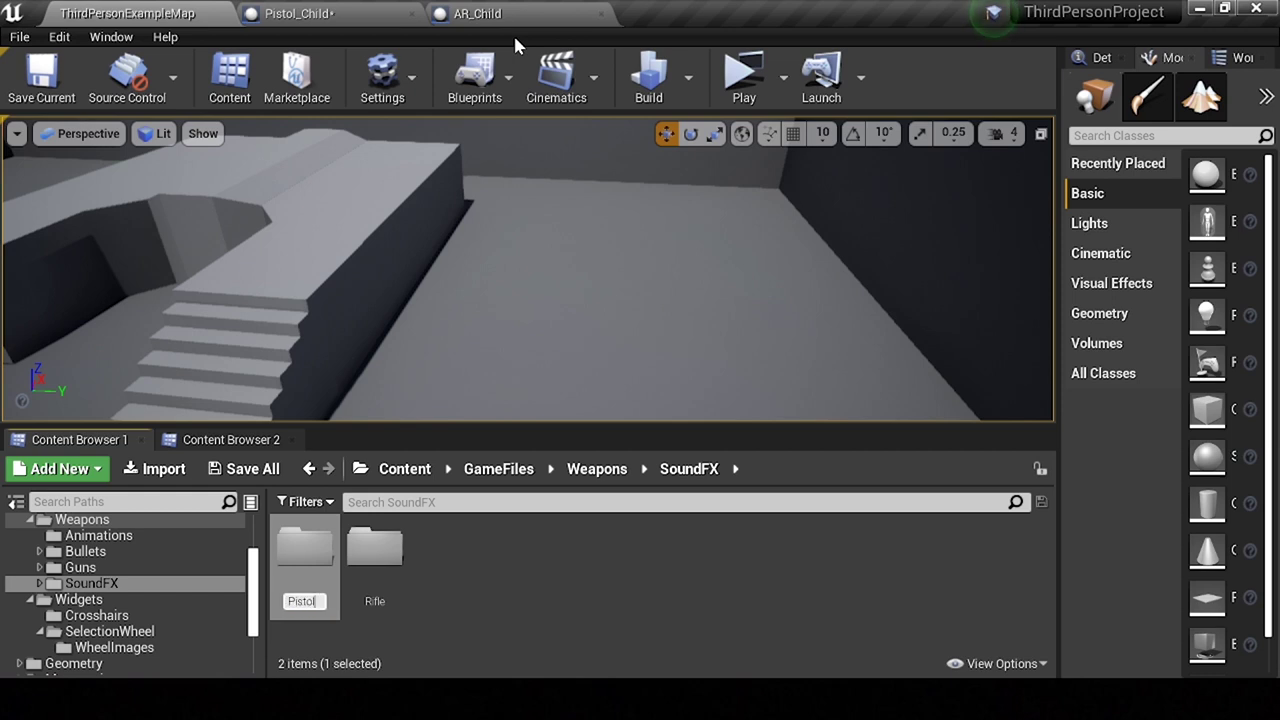
pyautogui.press('Return')
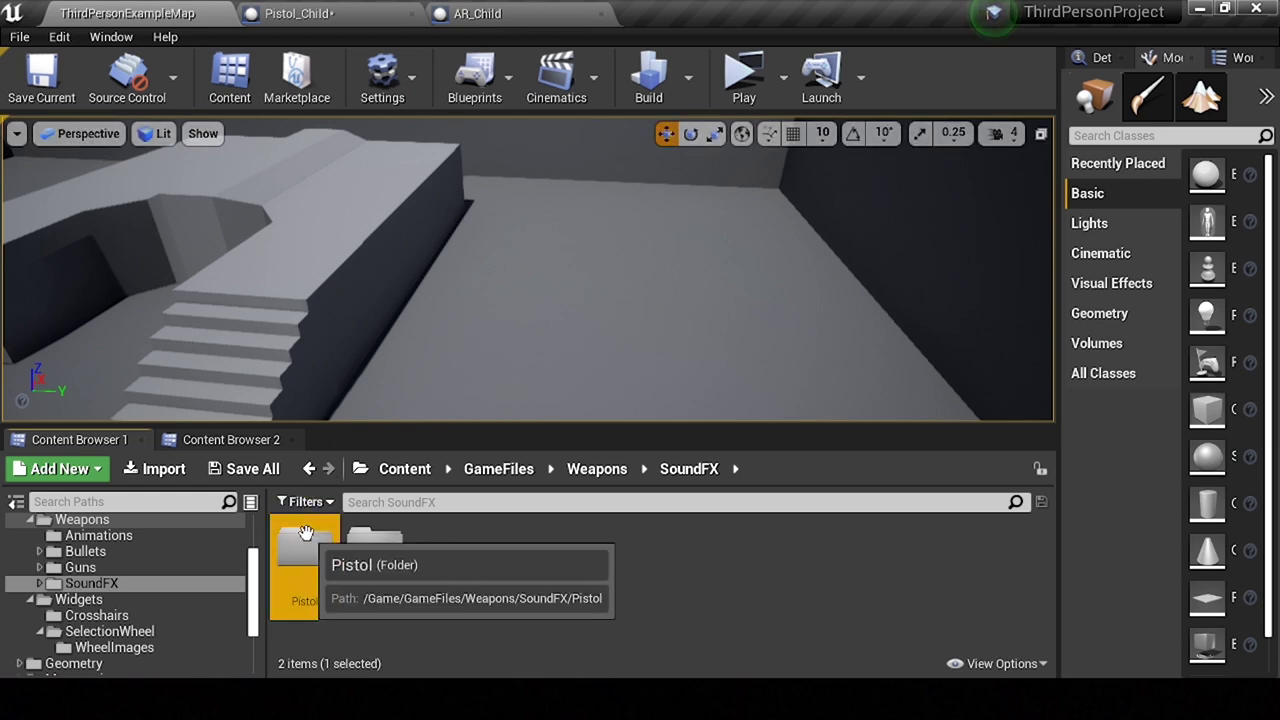
pyautogui.doubleClick(304, 530)
# Step: Move PistolB_Fire_Cue from MilitaryWeapDark/Sound/Pistol into the new Pistol folder
pyautogui.click(230, 439)
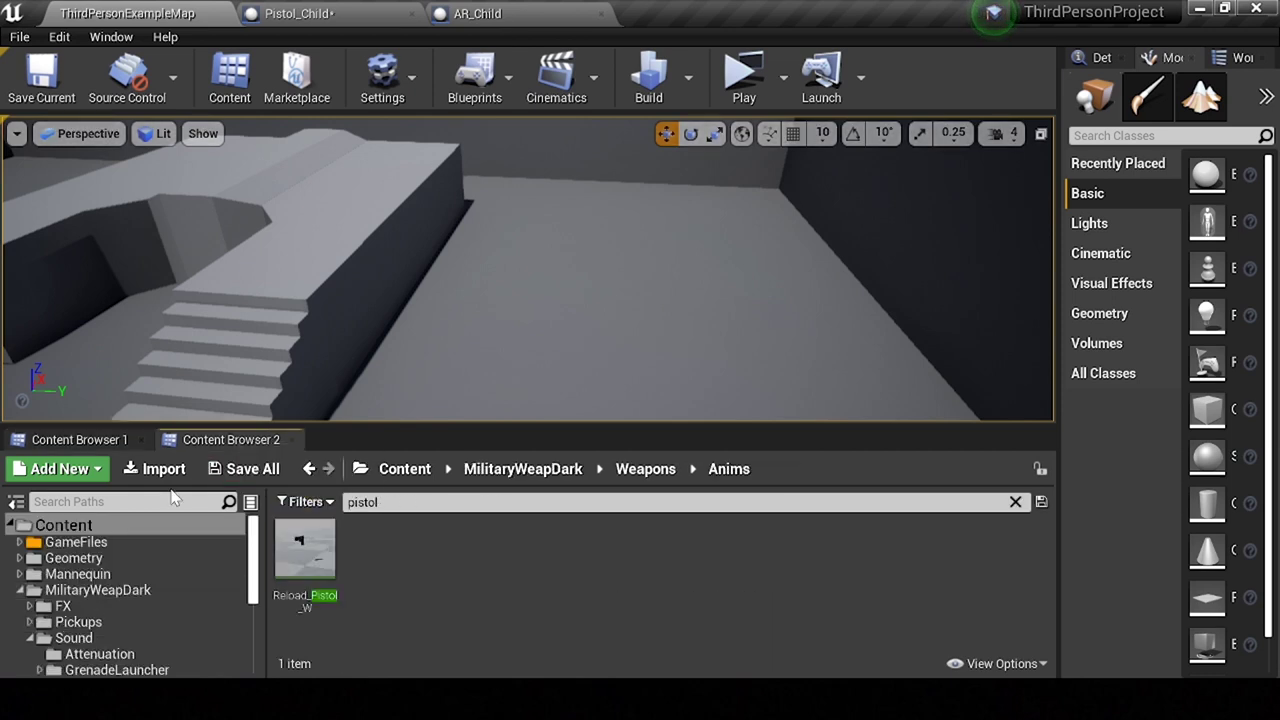
pyautogui.click(1015, 502)
pyautogui.click(73, 638)
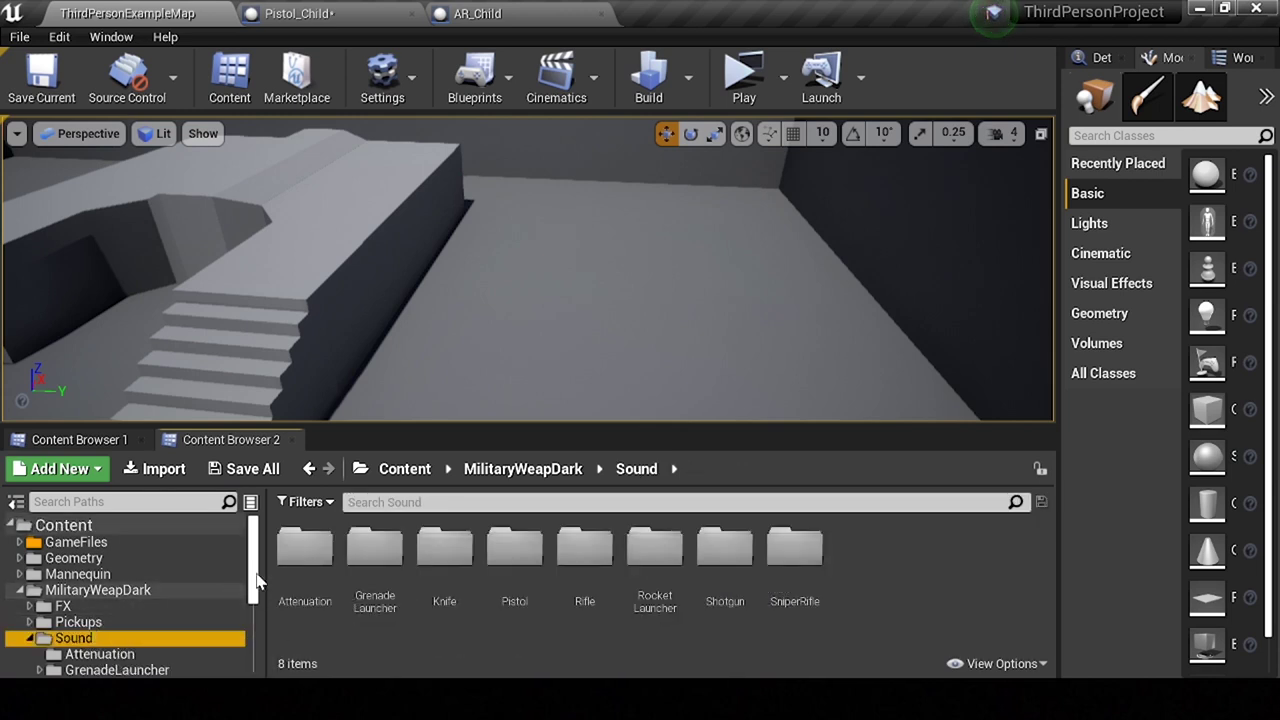
pyautogui.doubleClick(510, 600)
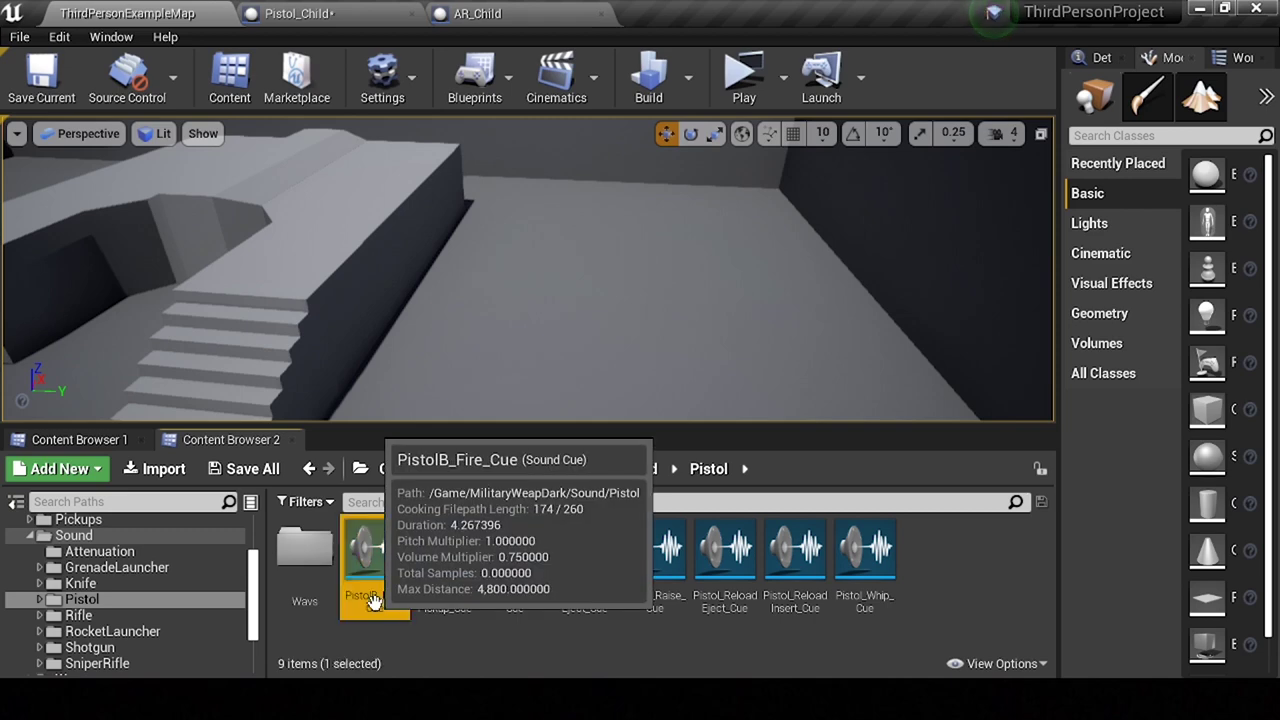
pyautogui.moveTo(370, 596)
pyautogui.mouseDown()
pyautogui.moveTo(78, 432)
pyautogui.moveTo(383, 569)
pyautogui.mouseUp()
pyautogui.click(429, 603)
# Step: Move the sound waves PistolB_Fire01 through PistolB_Fire06 into the Pistol folder
pyautogui.click(240, 441)
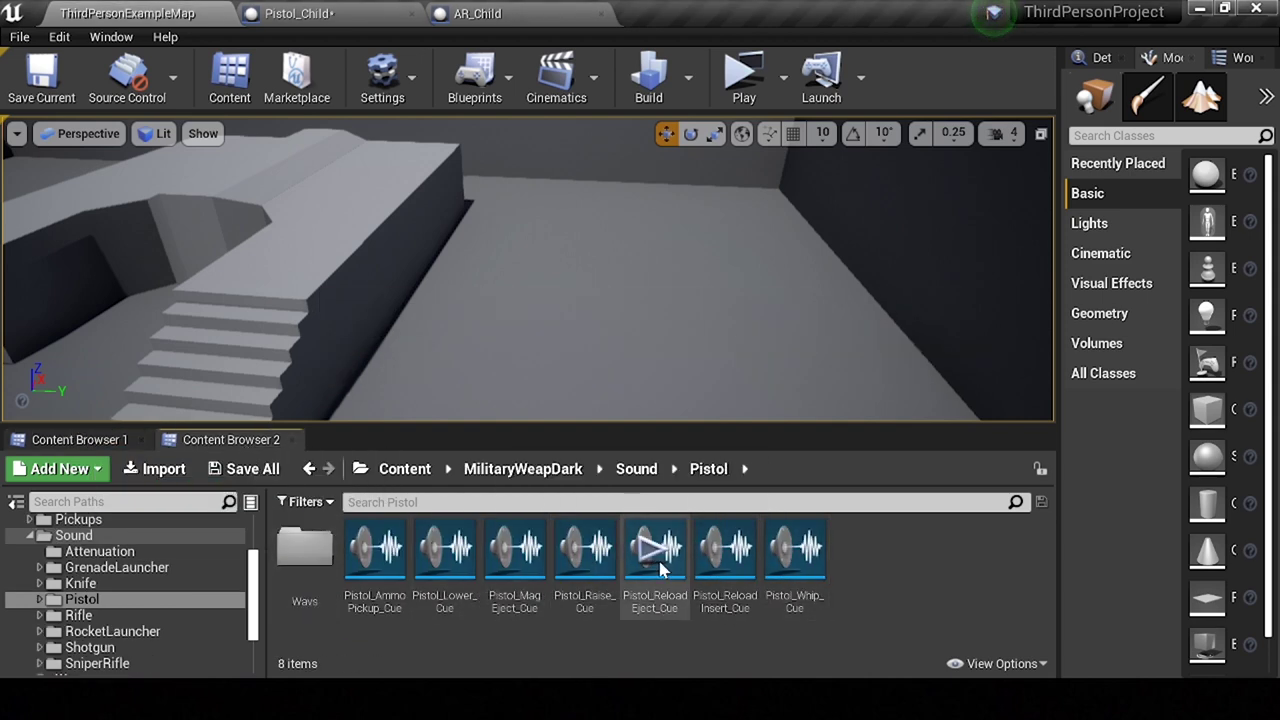
pyautogui.doubleClick(305, 548)
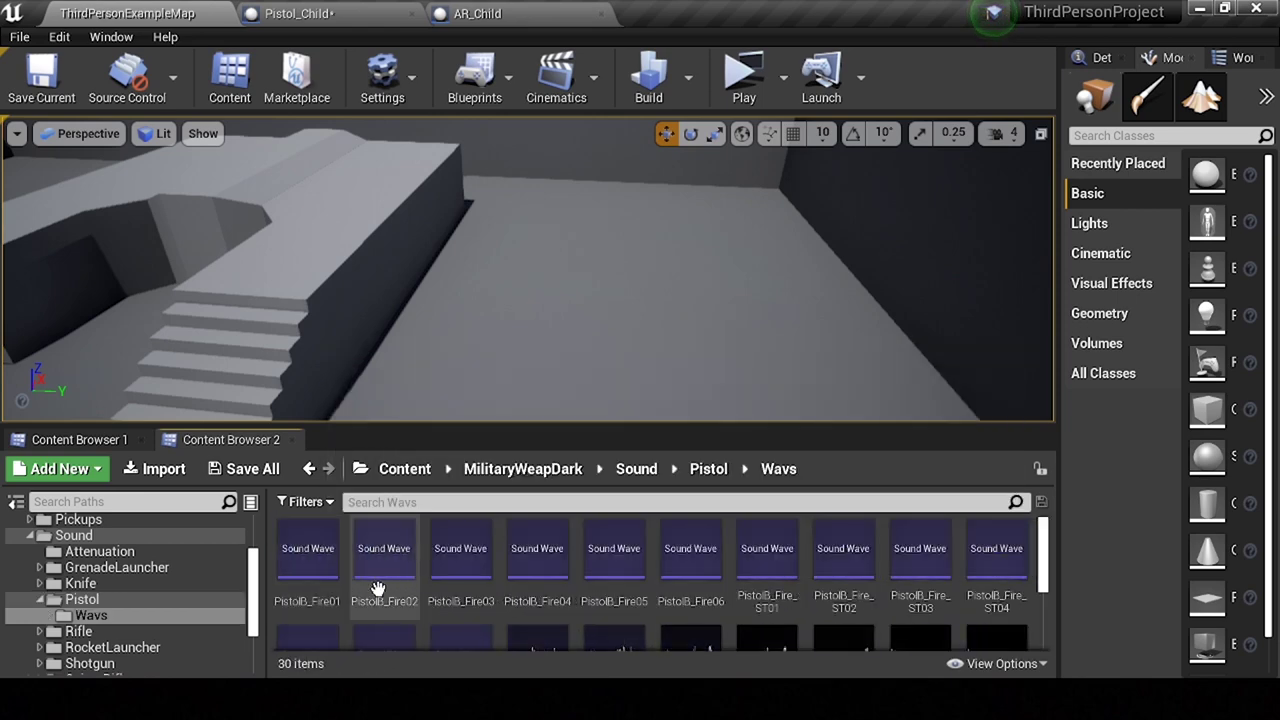
pyautogui.click(310, 592)
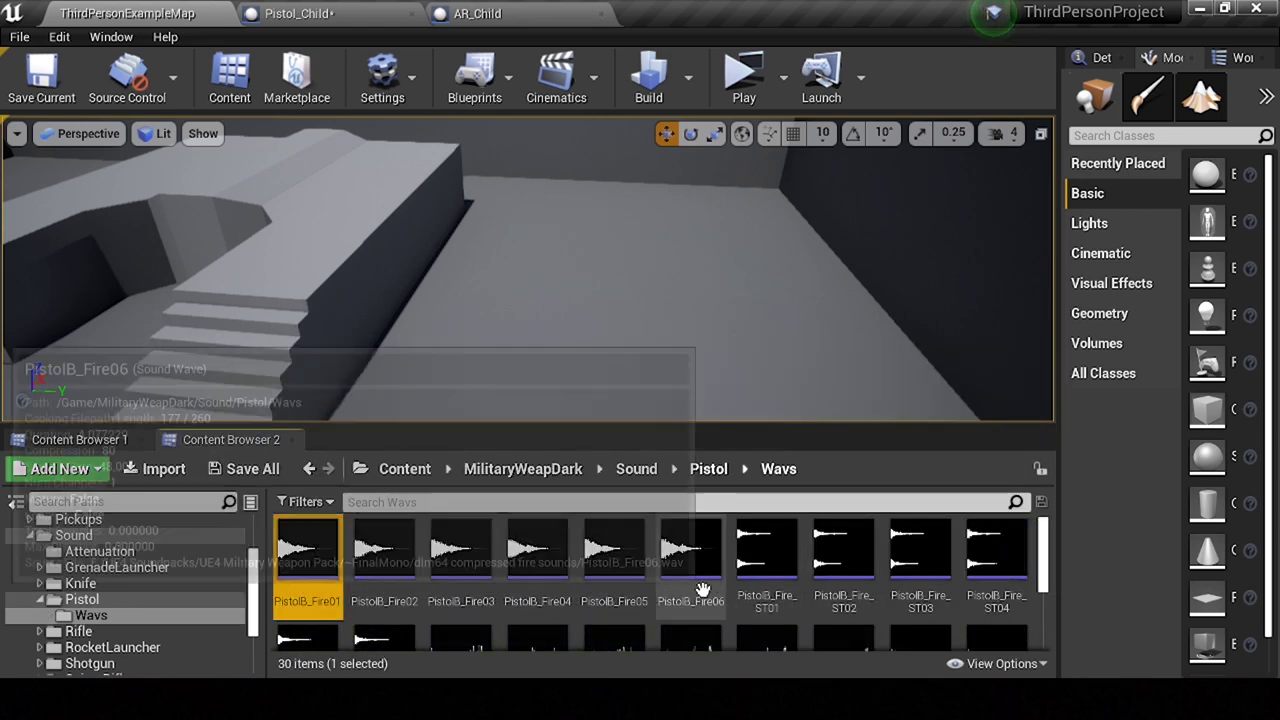
pyautogui.keyDown('shift'); pyautogui.click(693, 595); pyautogui.keyUp('shift')
pyautogui.moveTo(351, 586)
pyautogui.mouseDown()
pyautogui.moveTo(67, 435)
pyautogui.moveTo(520, 525)
pyautogui.mouseUp()
pyautogui.click(557, 551)
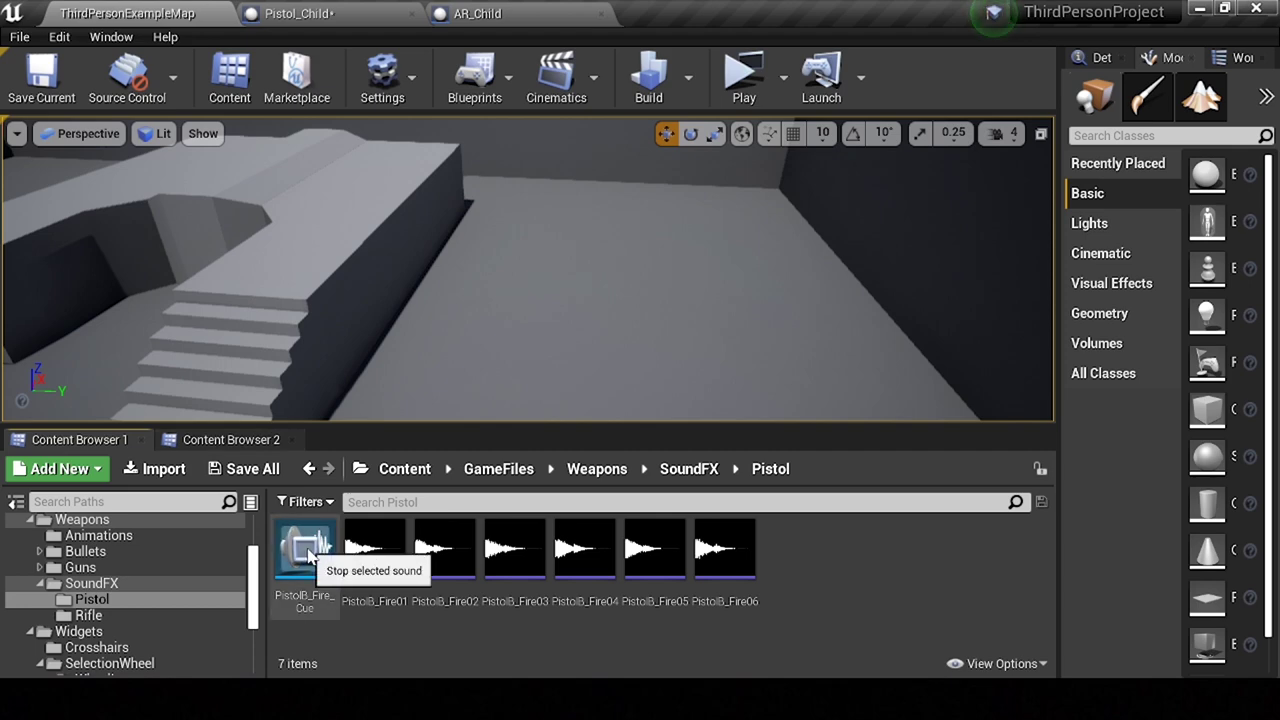
pyautogui.doubleClick(308, 552)
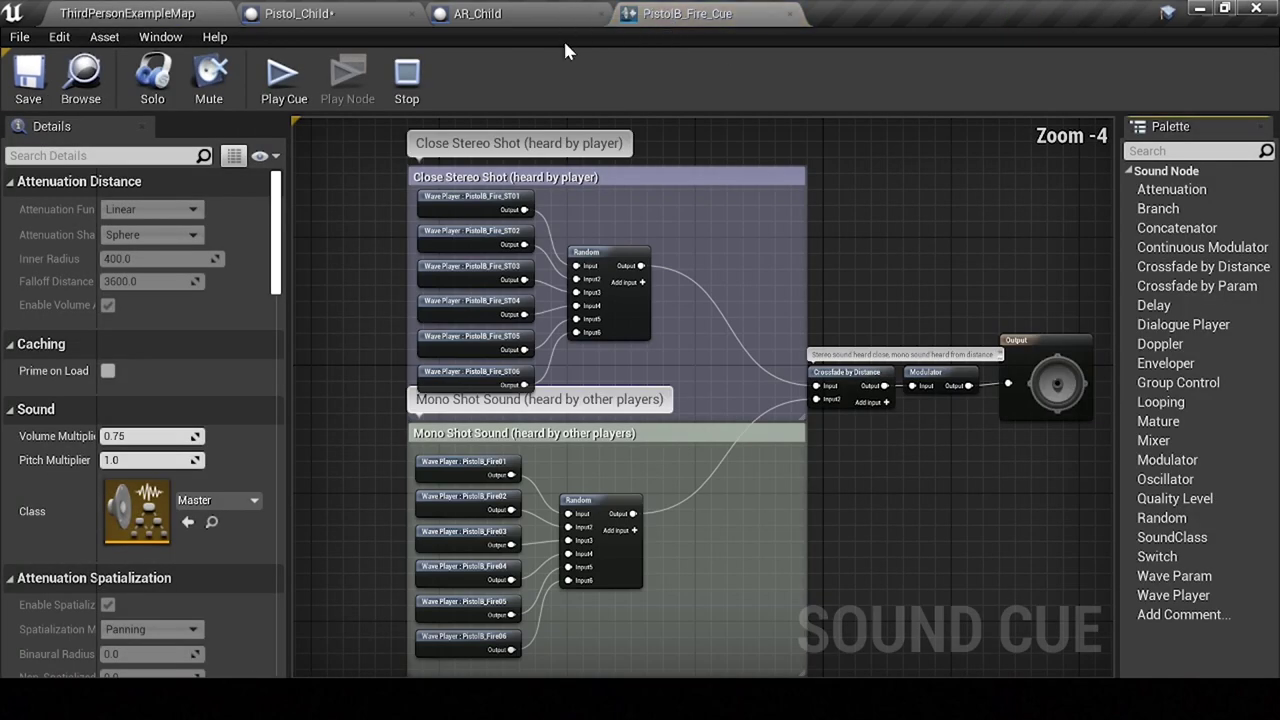
# Step: Close the PistolB_Fire_Cue editor and open the pistol Sound/Pistol/Wavs folder in Content Browser 2
pyautogui.click(790, 13)
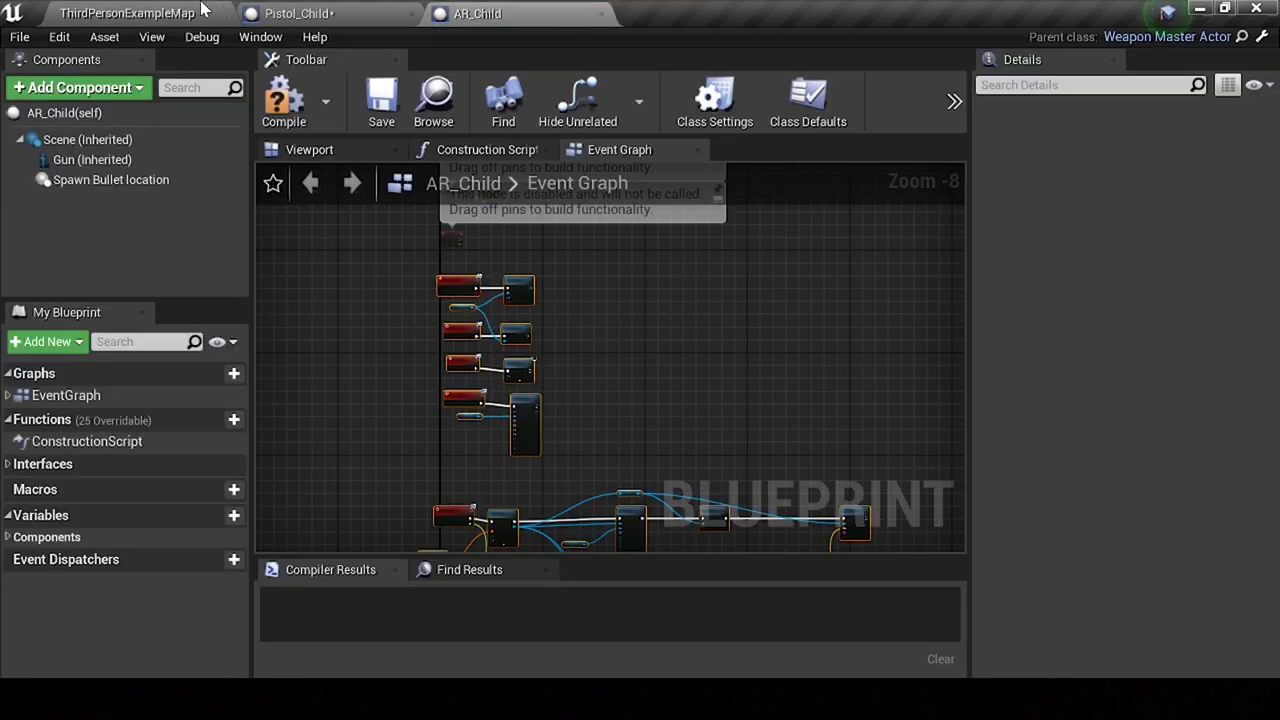
pyautogui.click(127, 13)
pyautogui.click(222, 440)
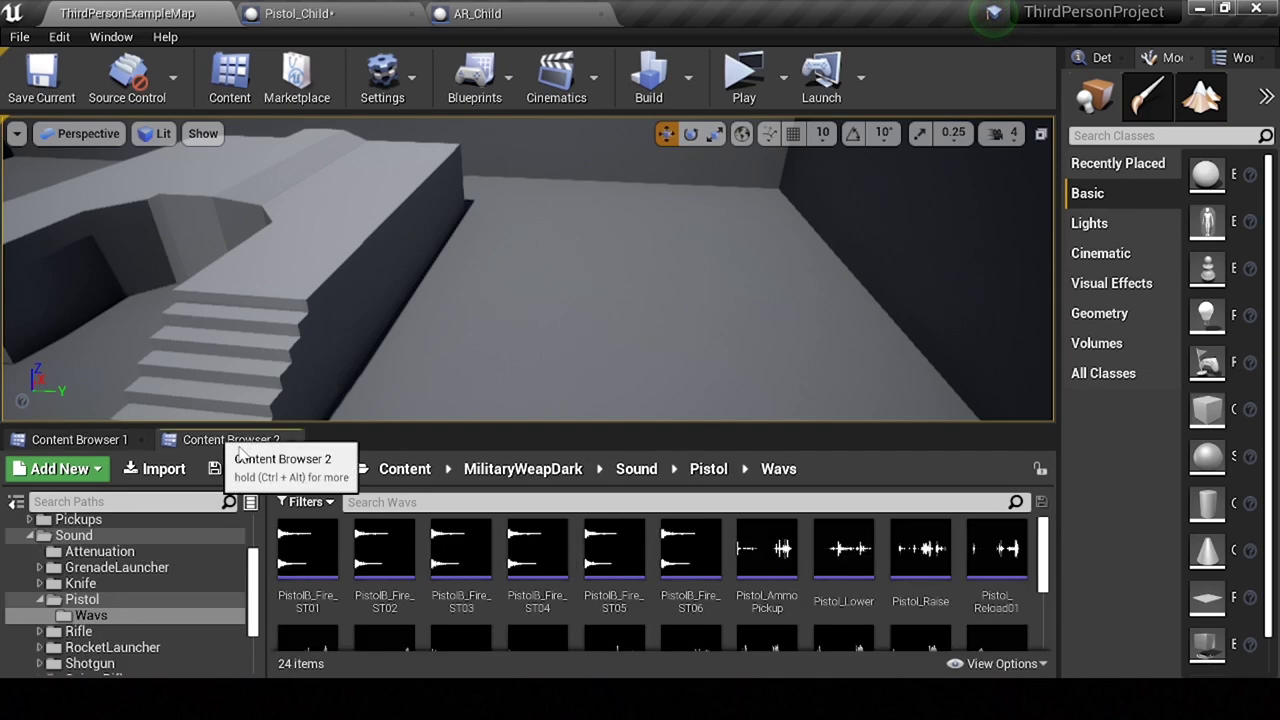
pyautogui.click(110, 601)
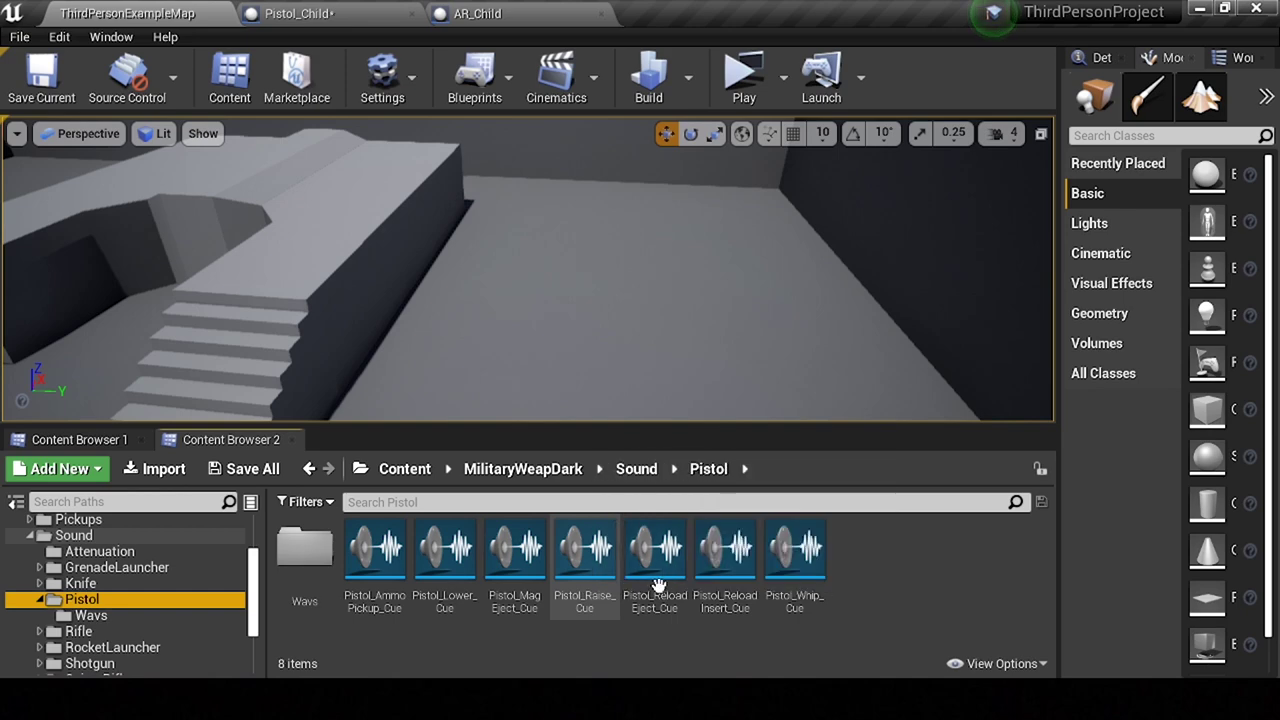
pyautogui.doubleClick(302, 548)
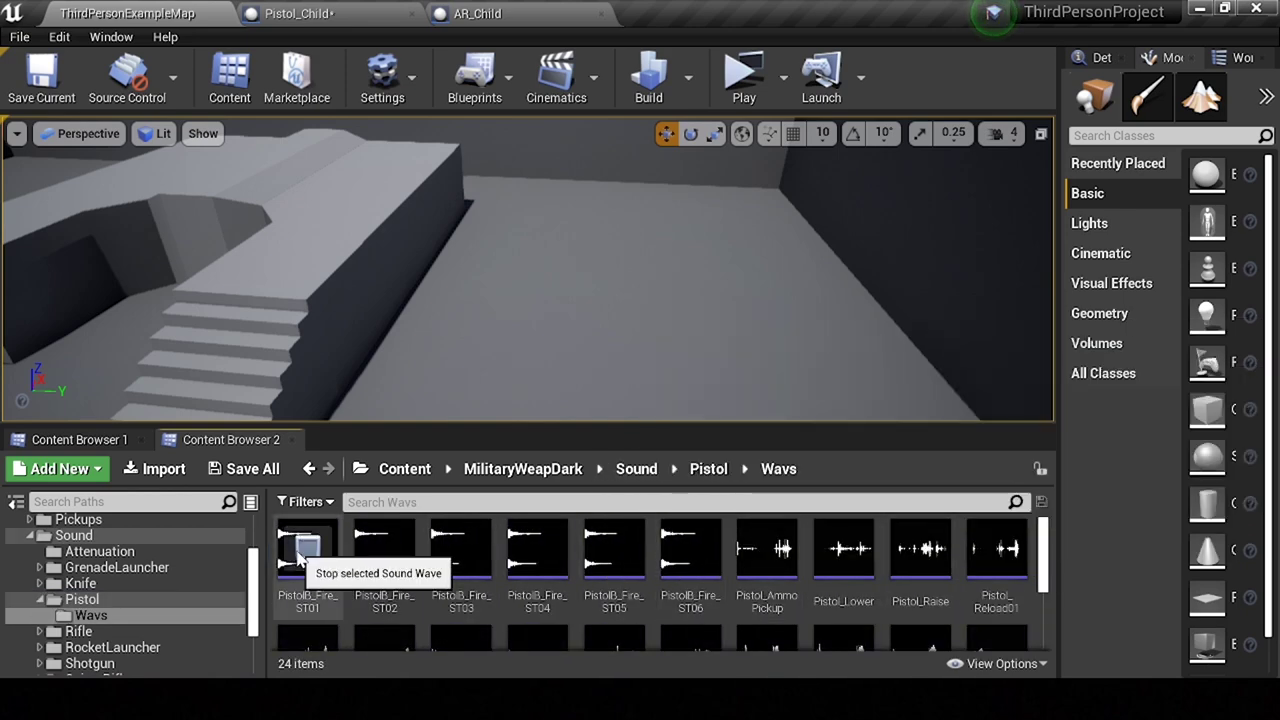
# Step: Review the PistolB_Fire_ST01–ST06 waves, then select Pistol_Child's On Fire End and Play Sound 2D nodes
pyautogui.click(305, 585)
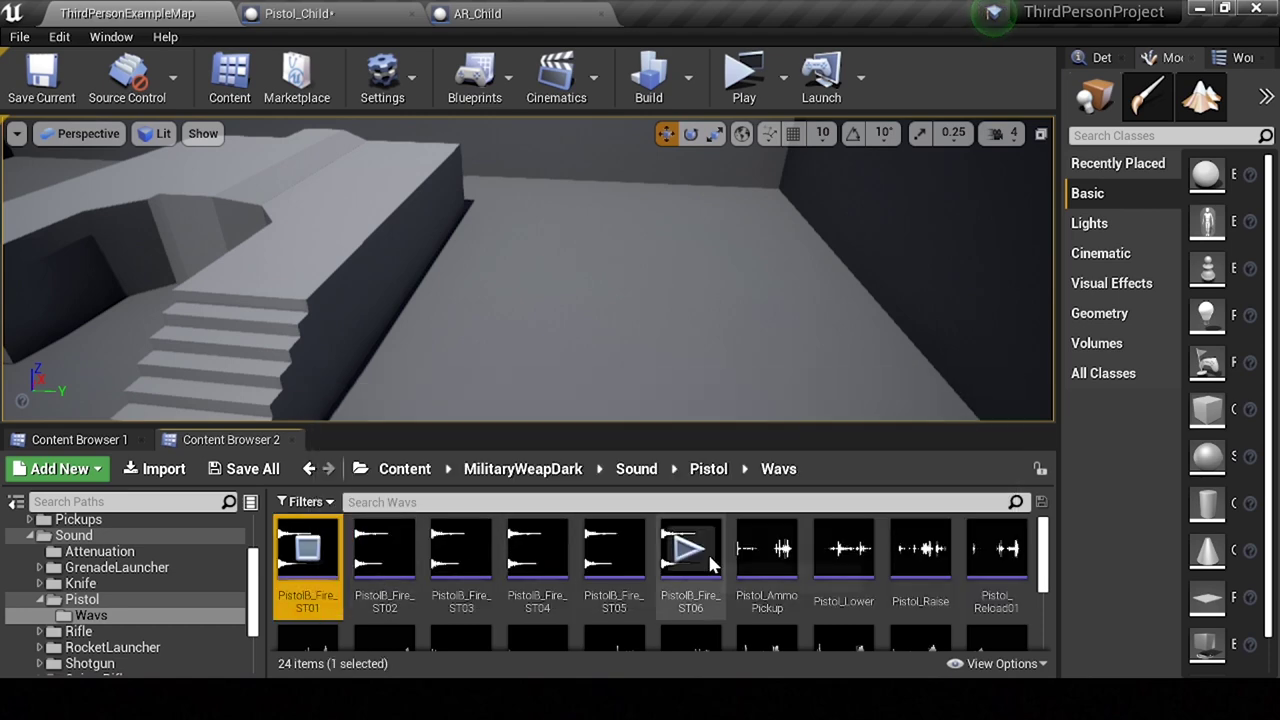
pyautogui.keyDown('shift'); pyautogui.click(682, 592); pyautogui.keyUp('shift')
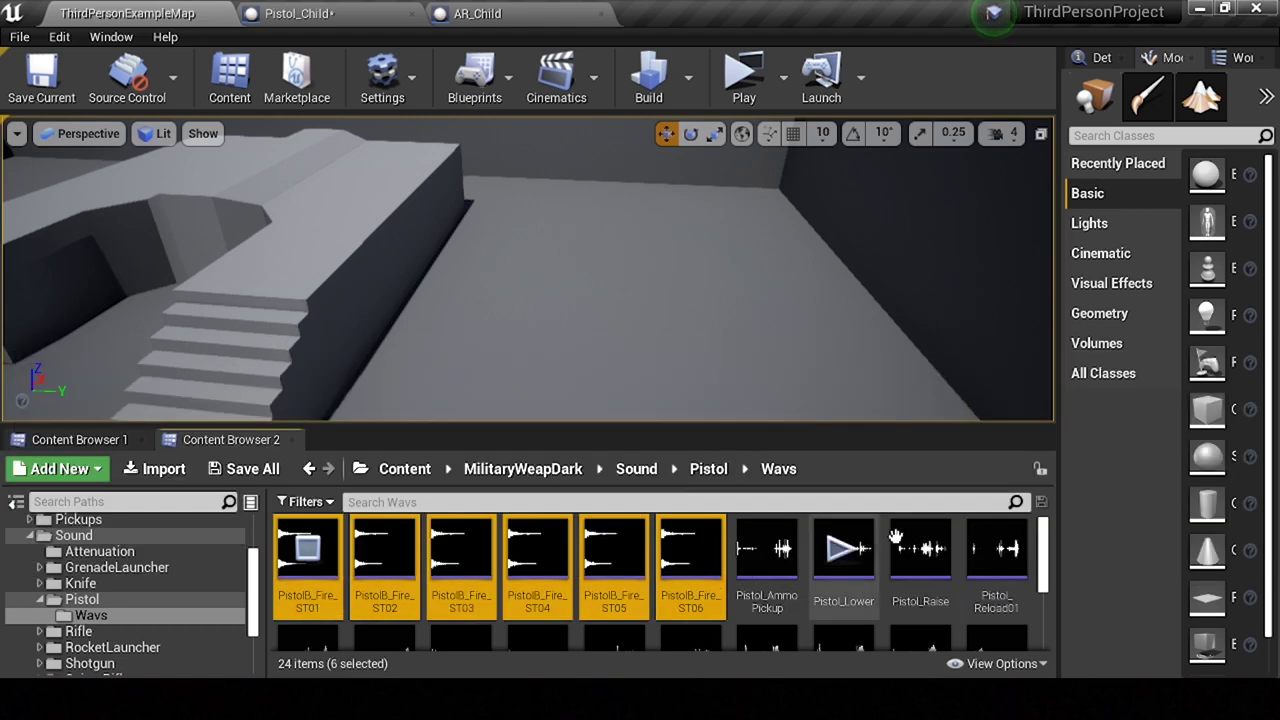
pyautogui.scroll(-1, 930, 530)
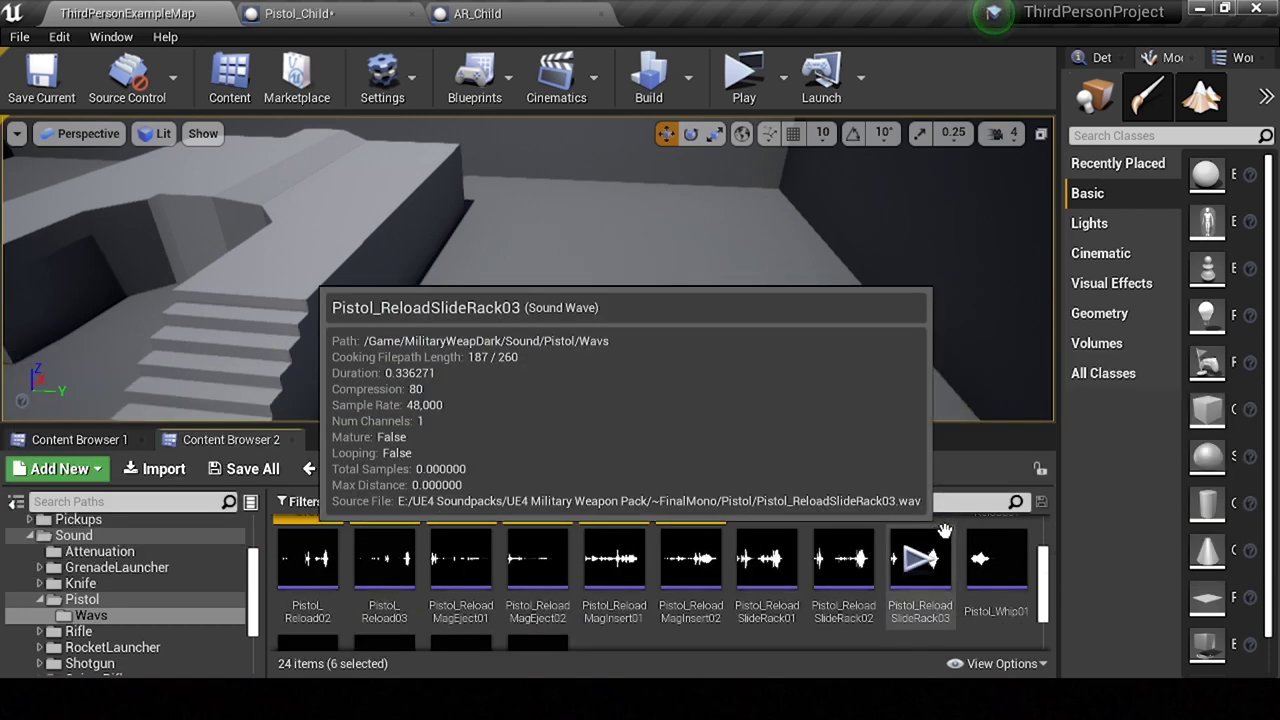
pyautogui.scroll(1, 943, 530)
pyautogui.click(843, 565)
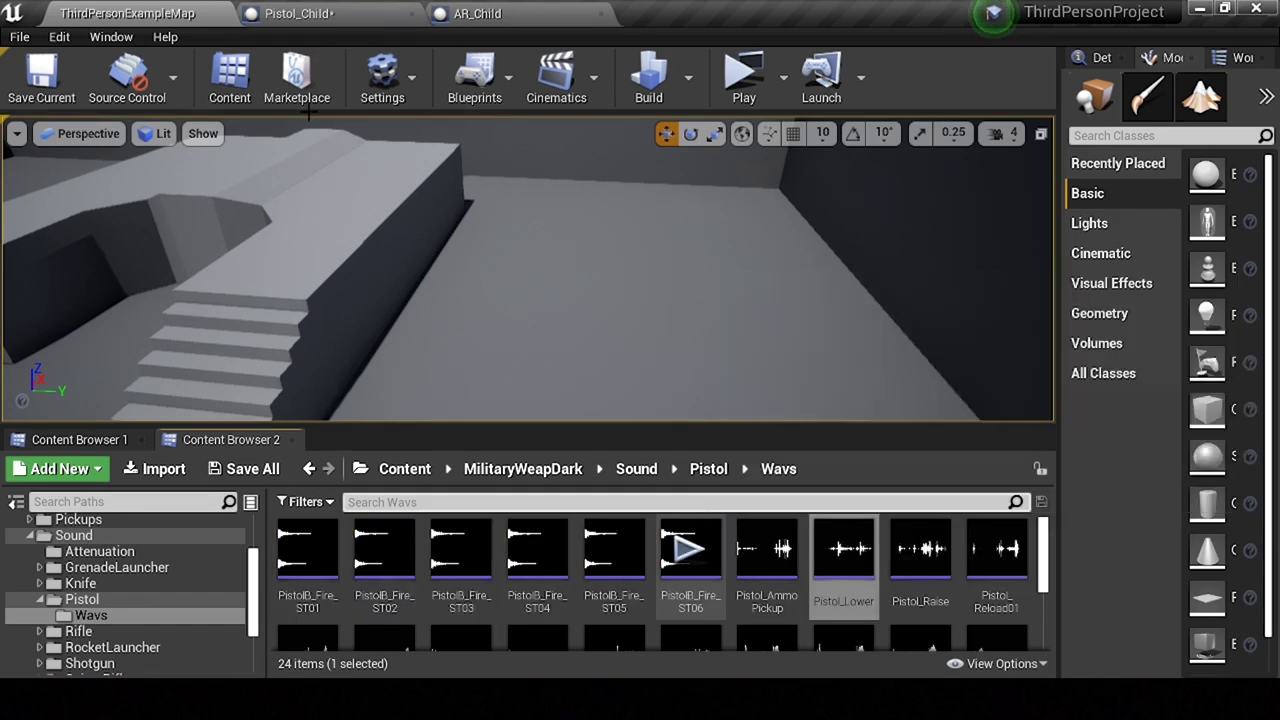
pyautogui.click(300, 13)
pyautogui.moveTo(423, 291); pyautogui.dragTo(743, 395)
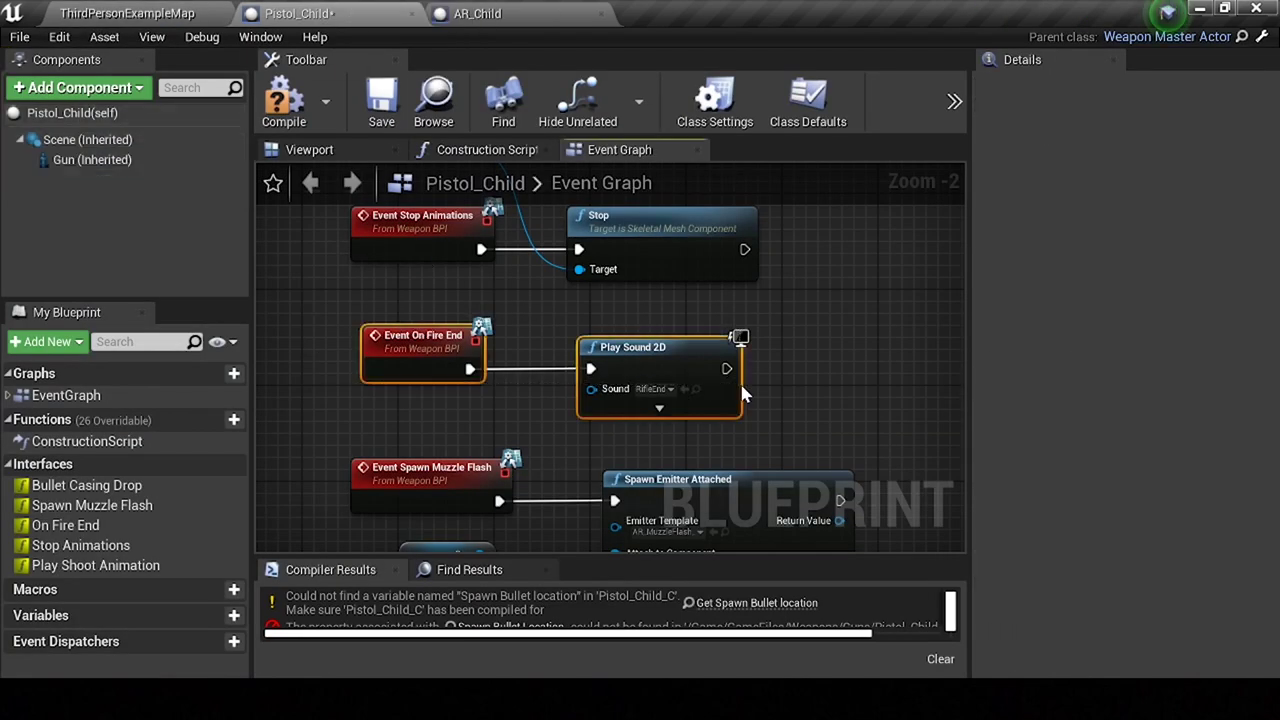
# Step: Look over Pistol_Child's firing logic, then show the Sound/Pistol folder's sound cues in the level editor
pyautogui.scroll(-2, 743, 395)
pyautogui.scroll(-3, 493, 349)
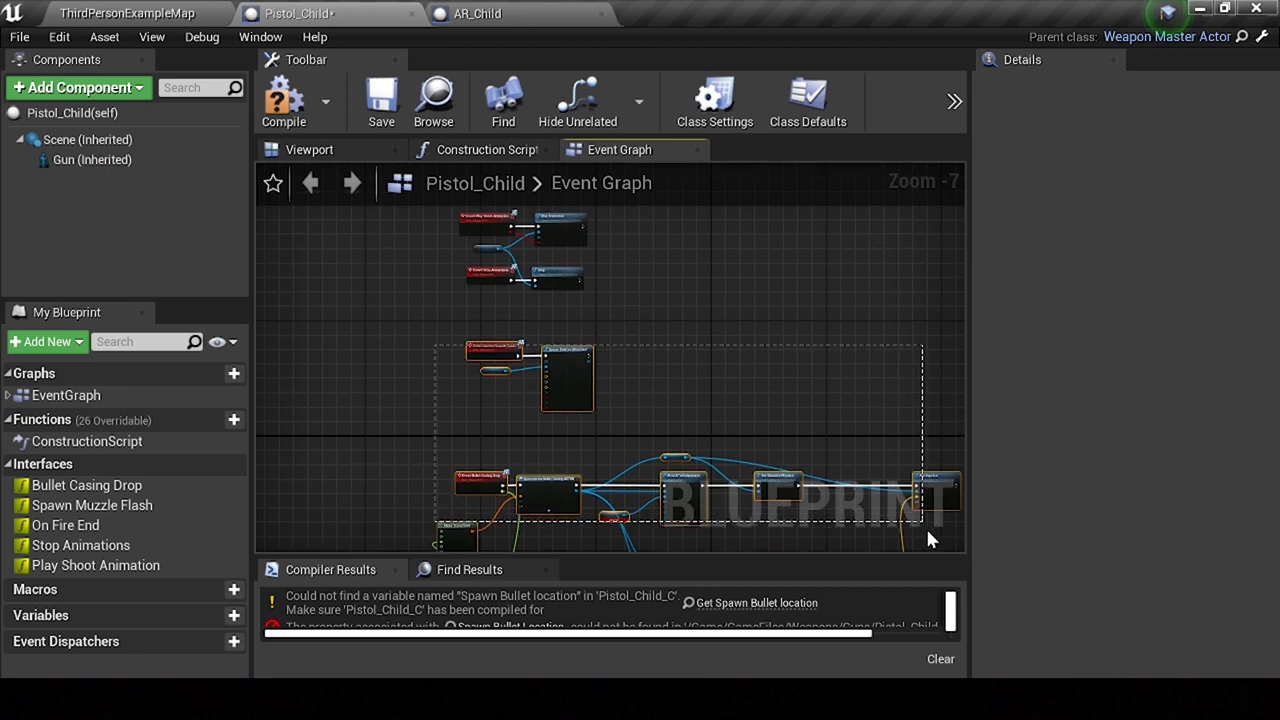
pyautogui.moveTo(738, 482); pyautogui.dragTo(847, 427, button='right')
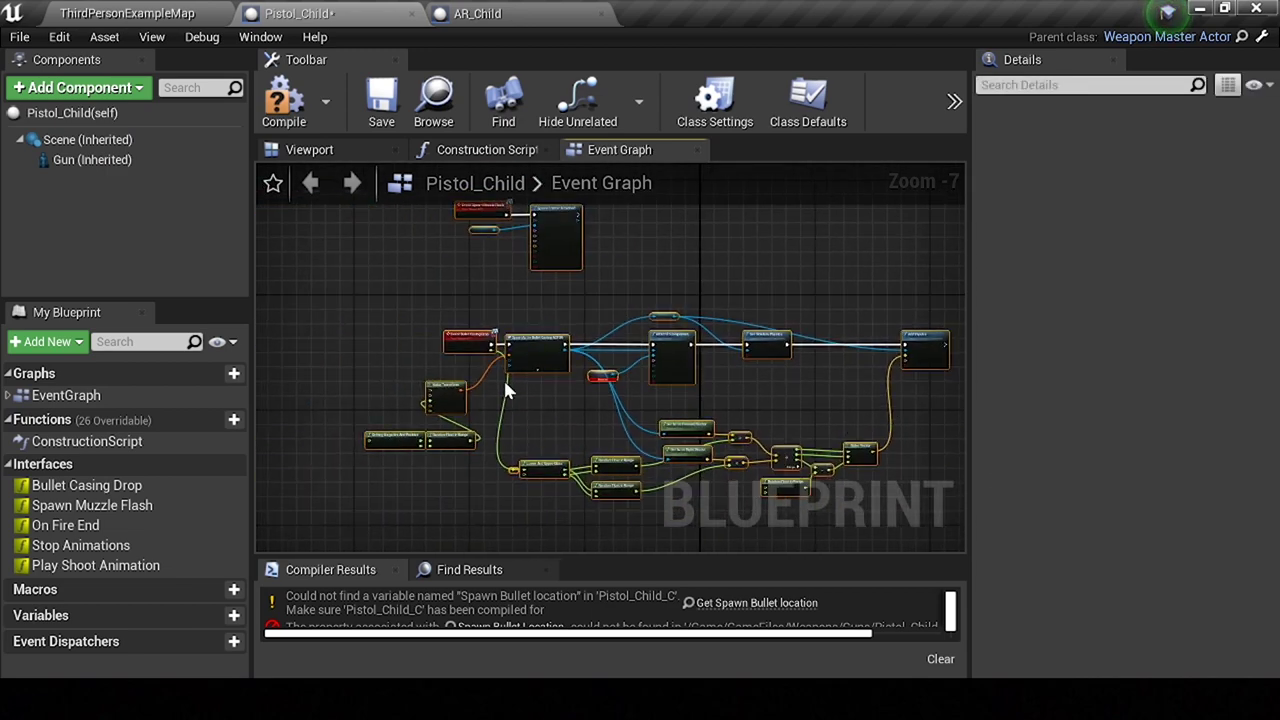
pyautogui.scroll(3, 505, 390)
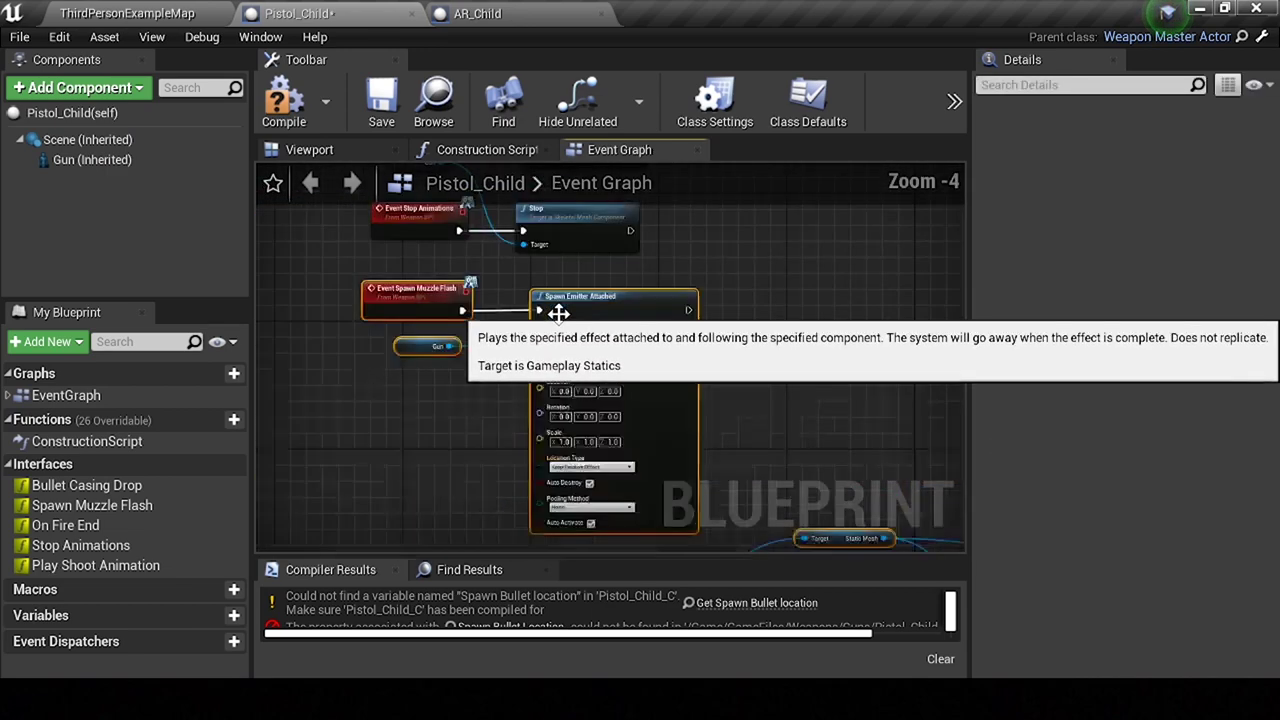
pyautogui.scroll(2, 558, 313)
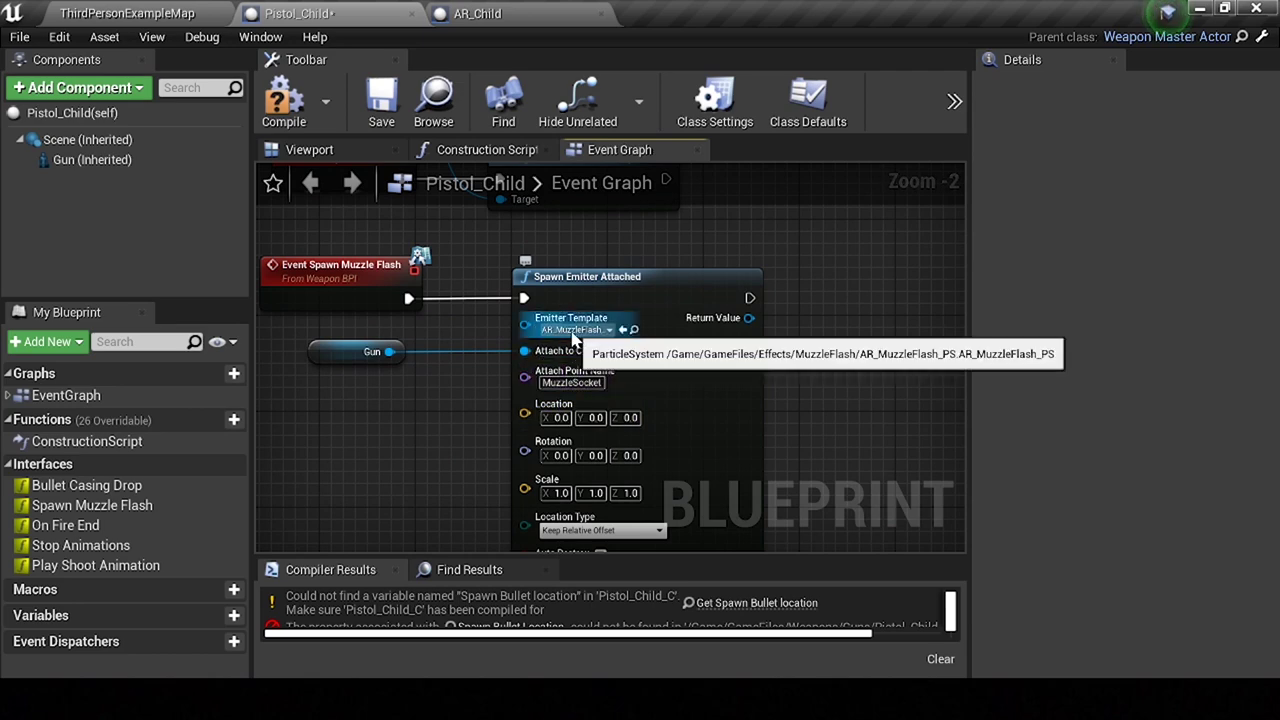
pyautogui.click(195, 14)
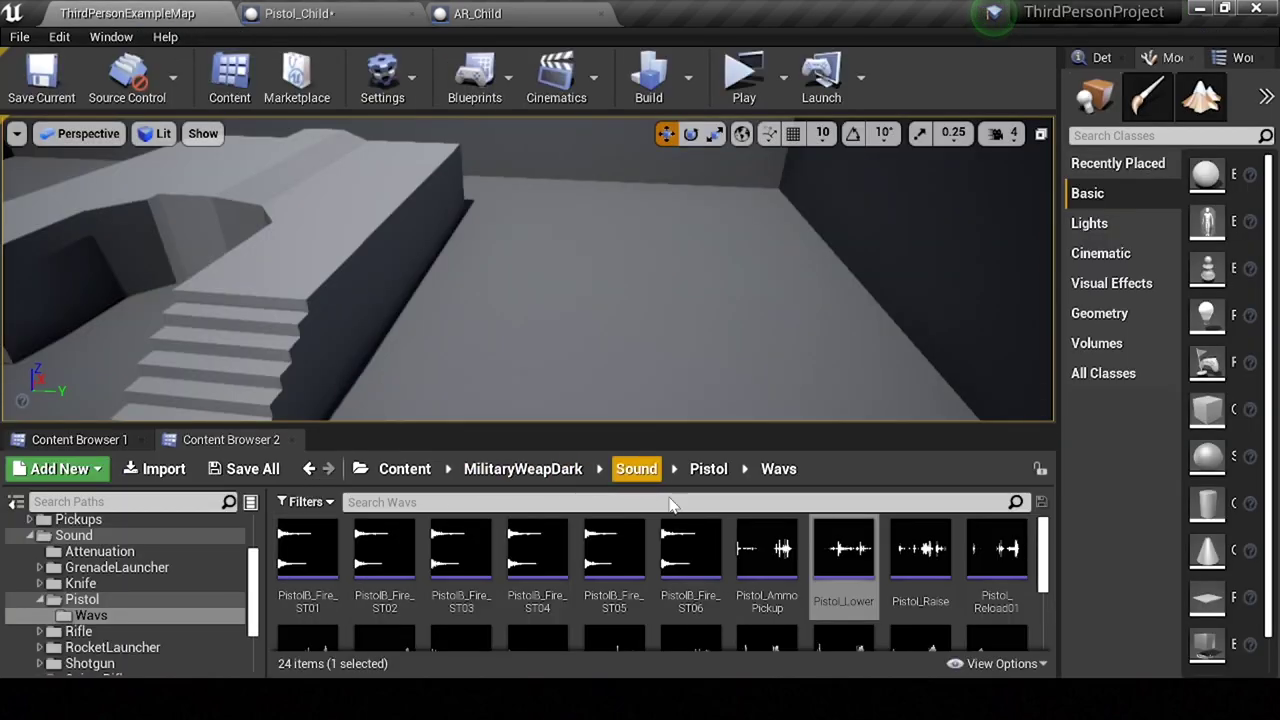
pyautogui.click(40, 600)
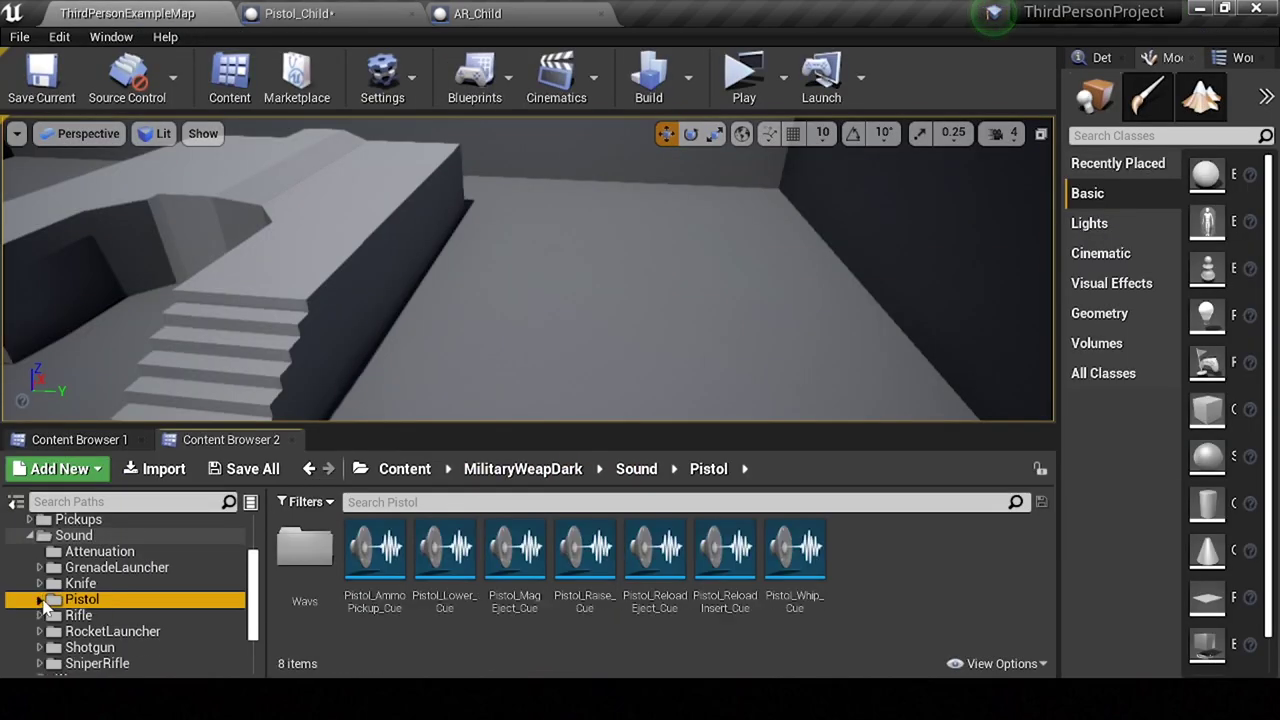
# Step: Find P_Pistol_MuzzleFlash_01 in MilitaryWeapDark/FX and copy it
pyautogui.scroll(2, 91, 614)
pyautogui.click(95, 551)
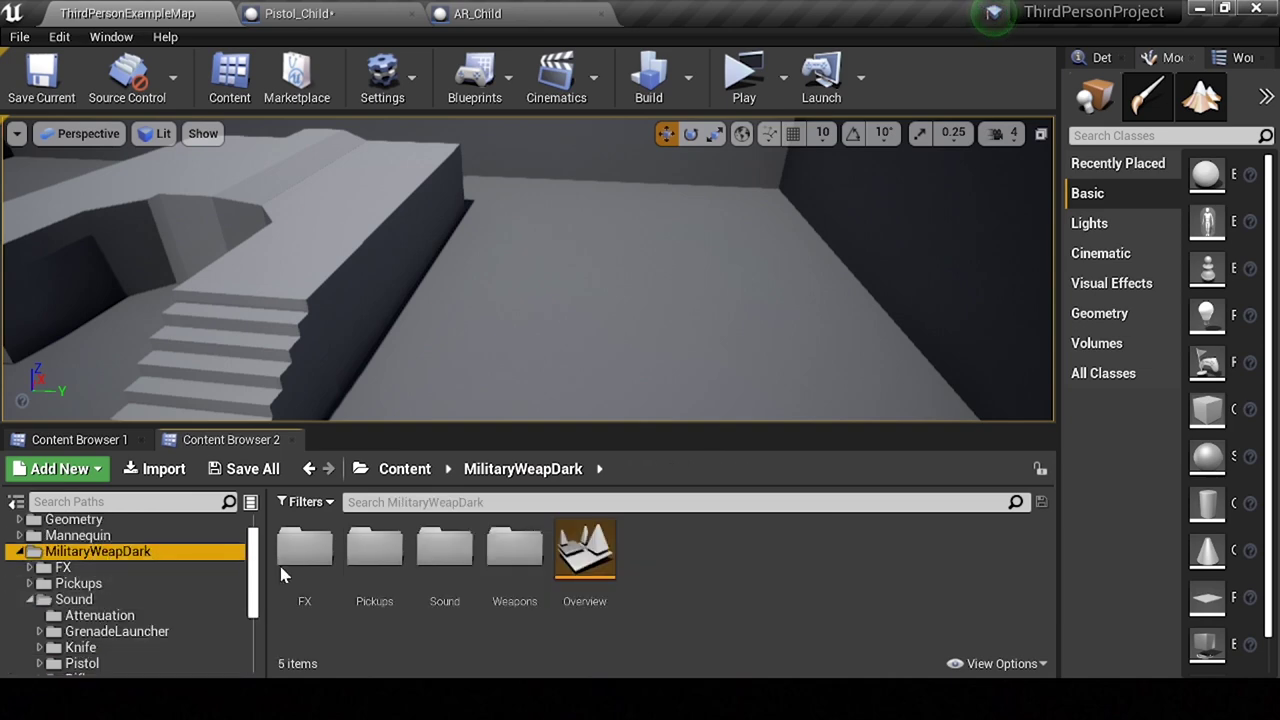
pyautogui.doubleClick(305, 548)
pyautogui.moveTo(646, 531)
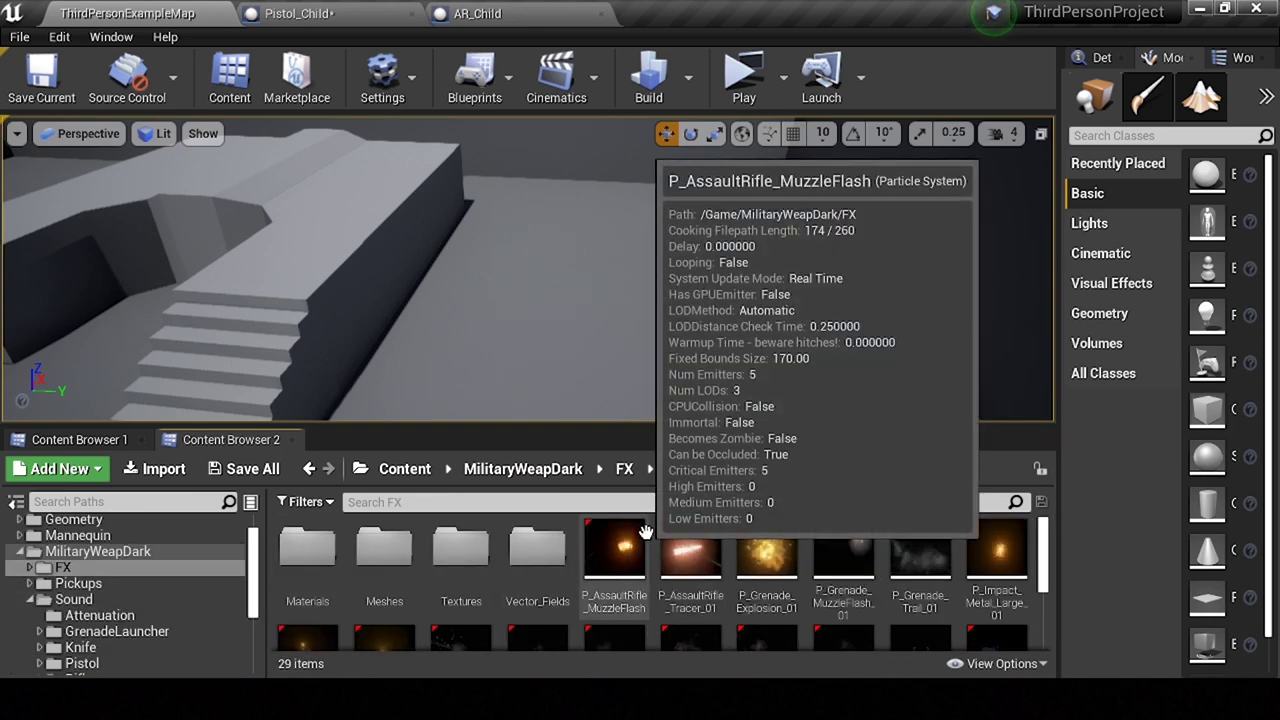
pyautogui.scroll(-1, 997, 548)
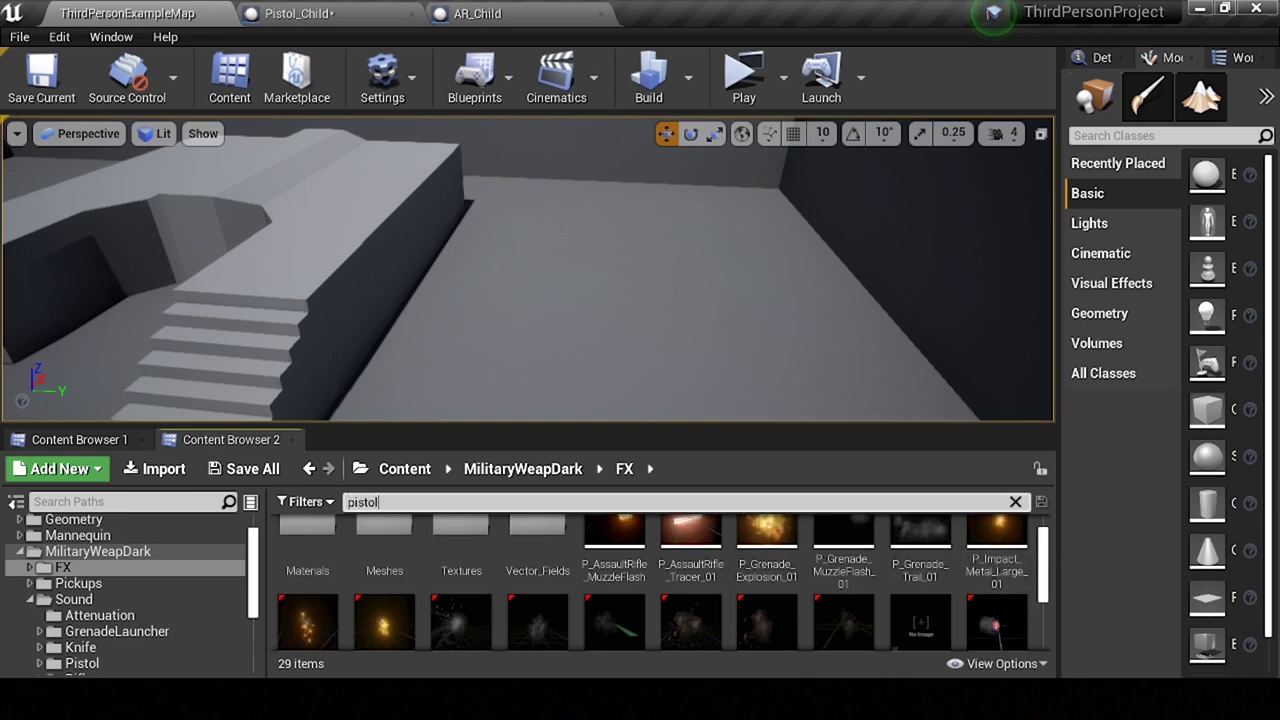
pyautogui.click(512, 560)
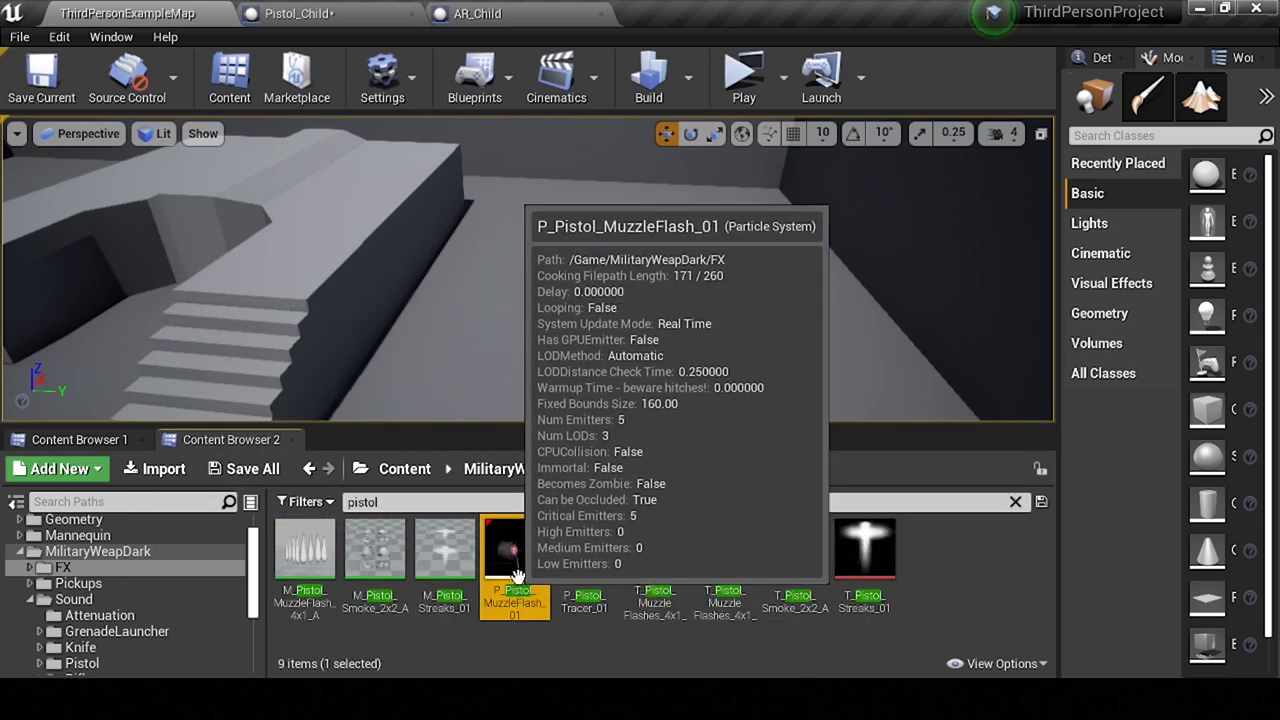
pyautogui.rightClick(512, 565)
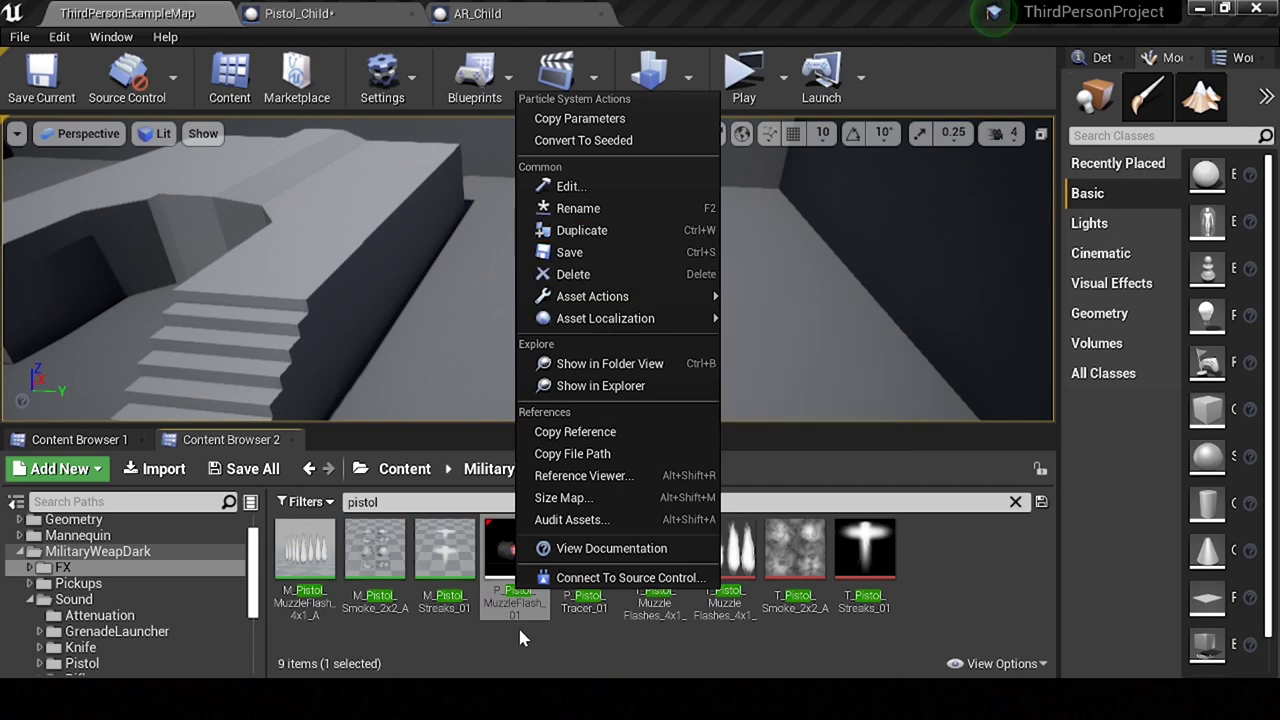
pyautogui.click(518, 624)
# Step: Locate the GameFiles Effects/MuzzleFlash folder through AR_Child's rifle muzzle flash asset
pyautogui.click(70, 440)
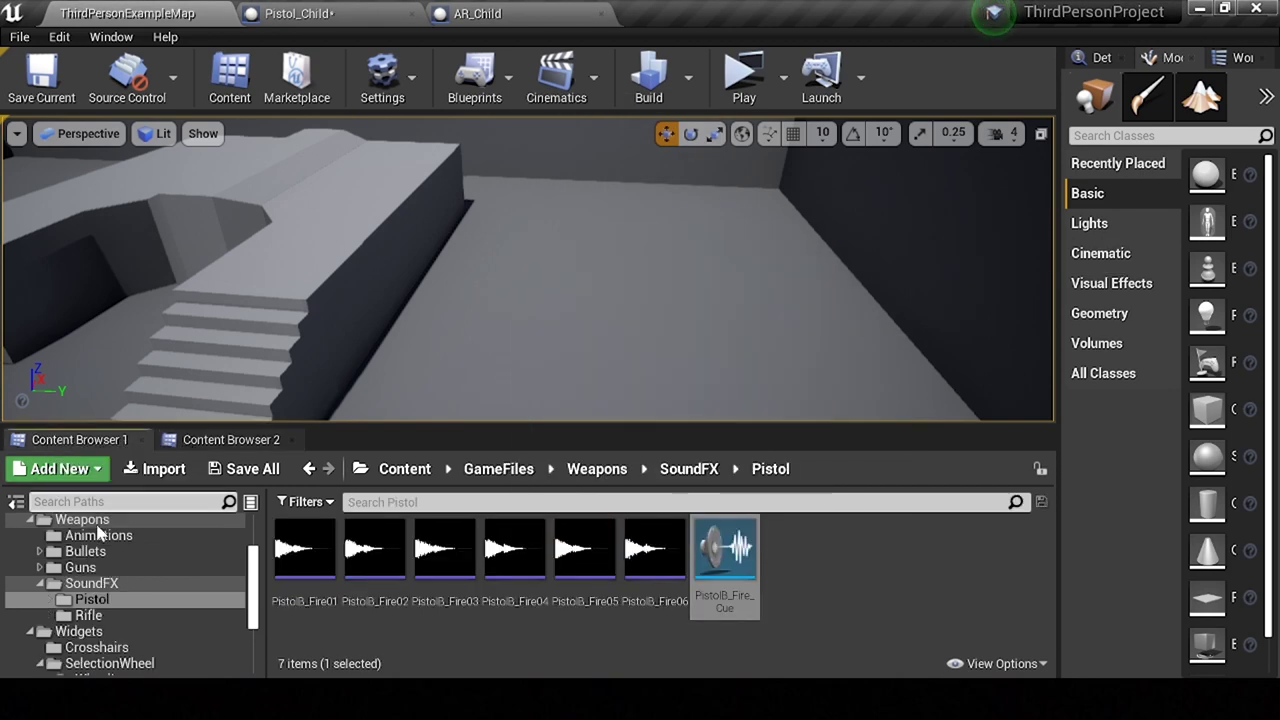
pyautogui.scroll(2, 94, 600)
pyautogui.click(82, 551)
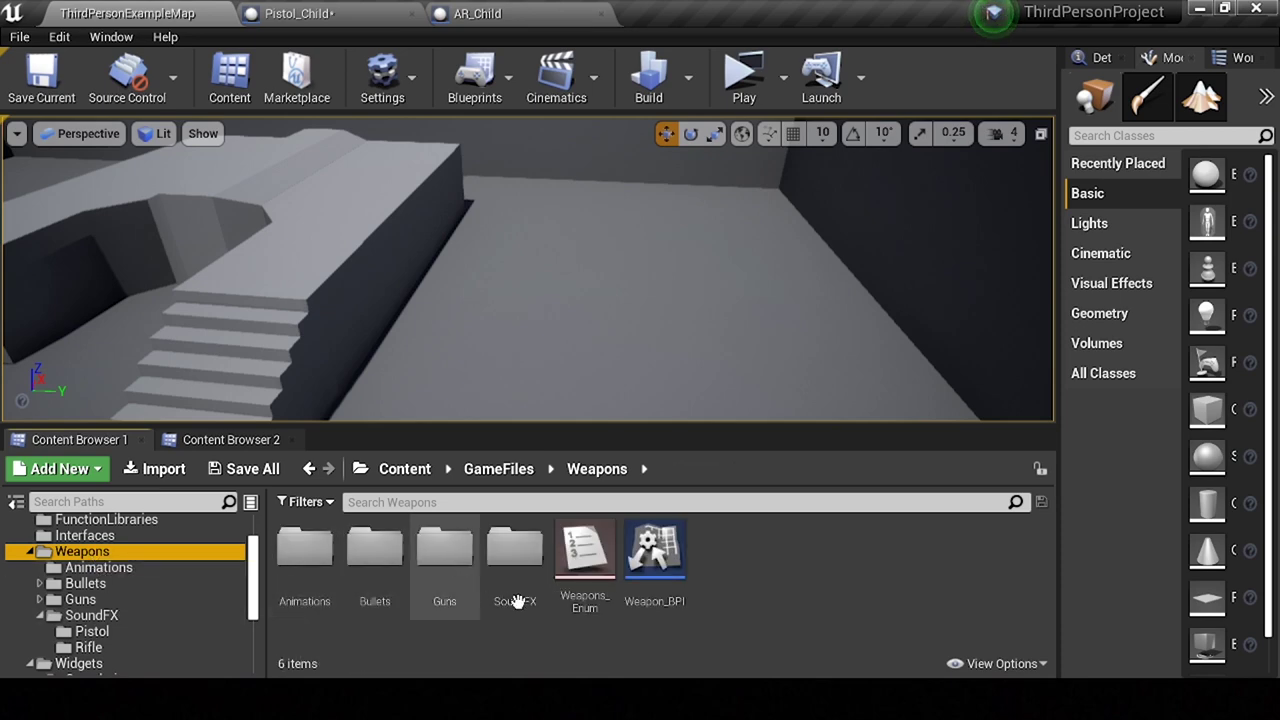
pyautogui.click(488, 10)
pyautogui.scroll(2, 600, 420)
pyautogui.scroll(4, 600, 420)
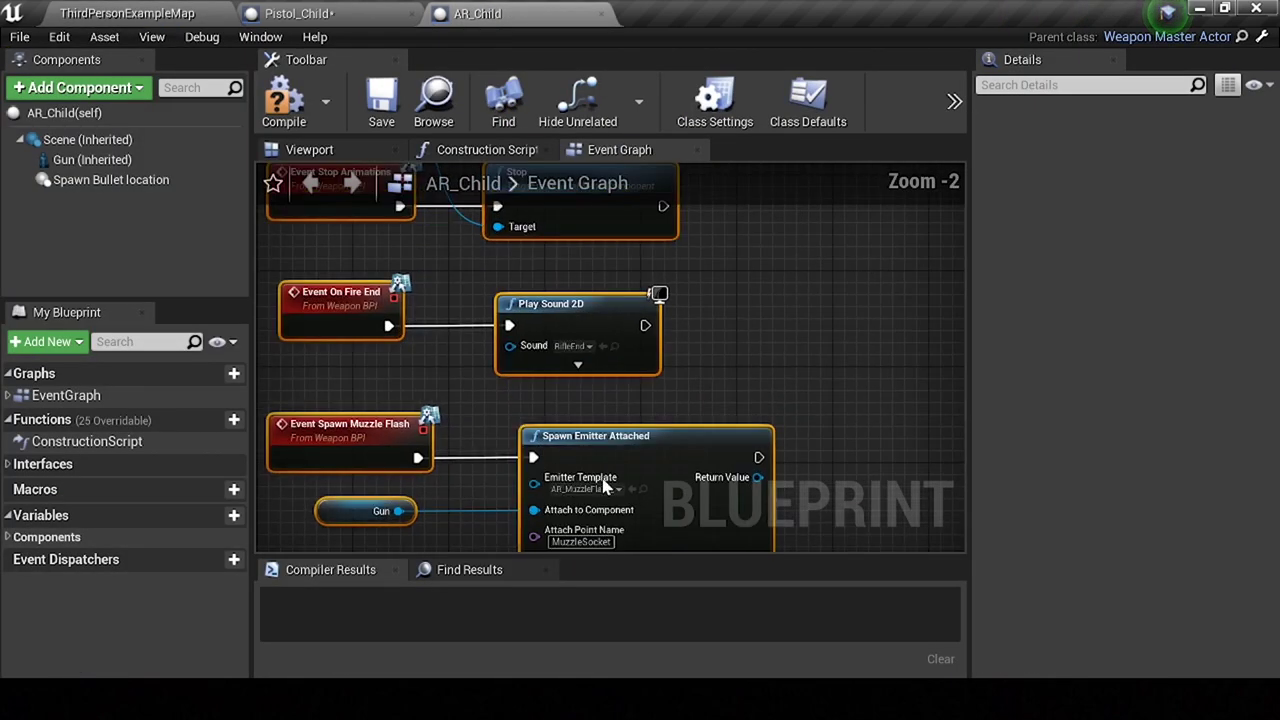
pyautogui.scroll(2, 610, 410)
pyautogui.click(636, 418)
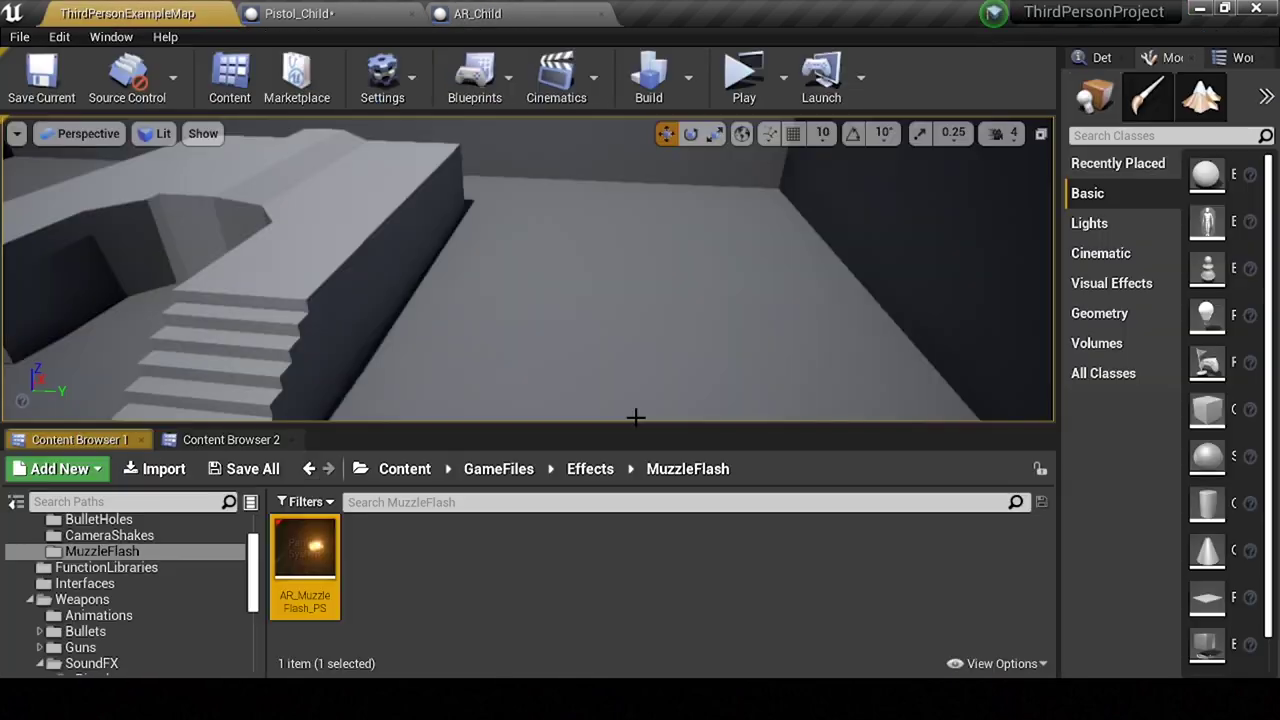
pyautogui.click(437, 566)
pyautogui.scroll(1, 200, 570)
# Step: Paste the effect as Pistol_MuzzleFlash_PS and set it as Pistol_Child's Spawn Emitter Attached template
pyautogui.hotkey('ctrl', 'v')
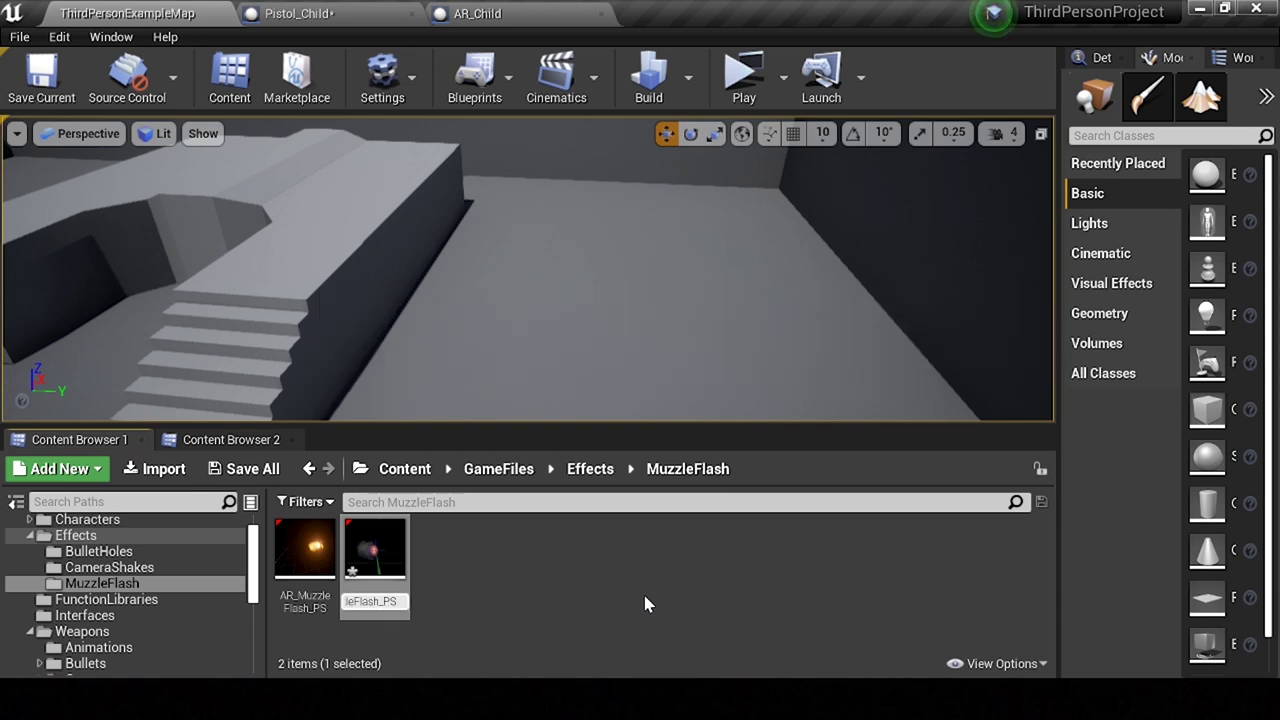
pyautogui.press('Return')
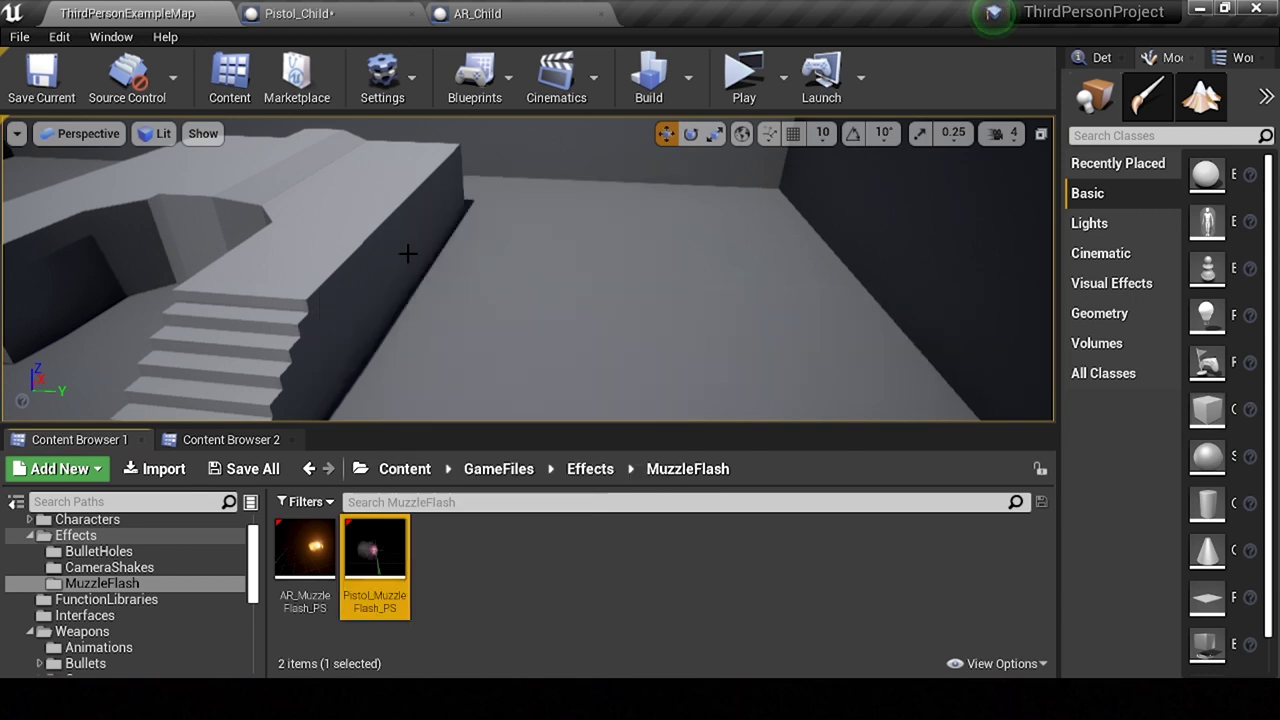
pyautogui.click(340, 13)
pyautogui.click(625, 333)
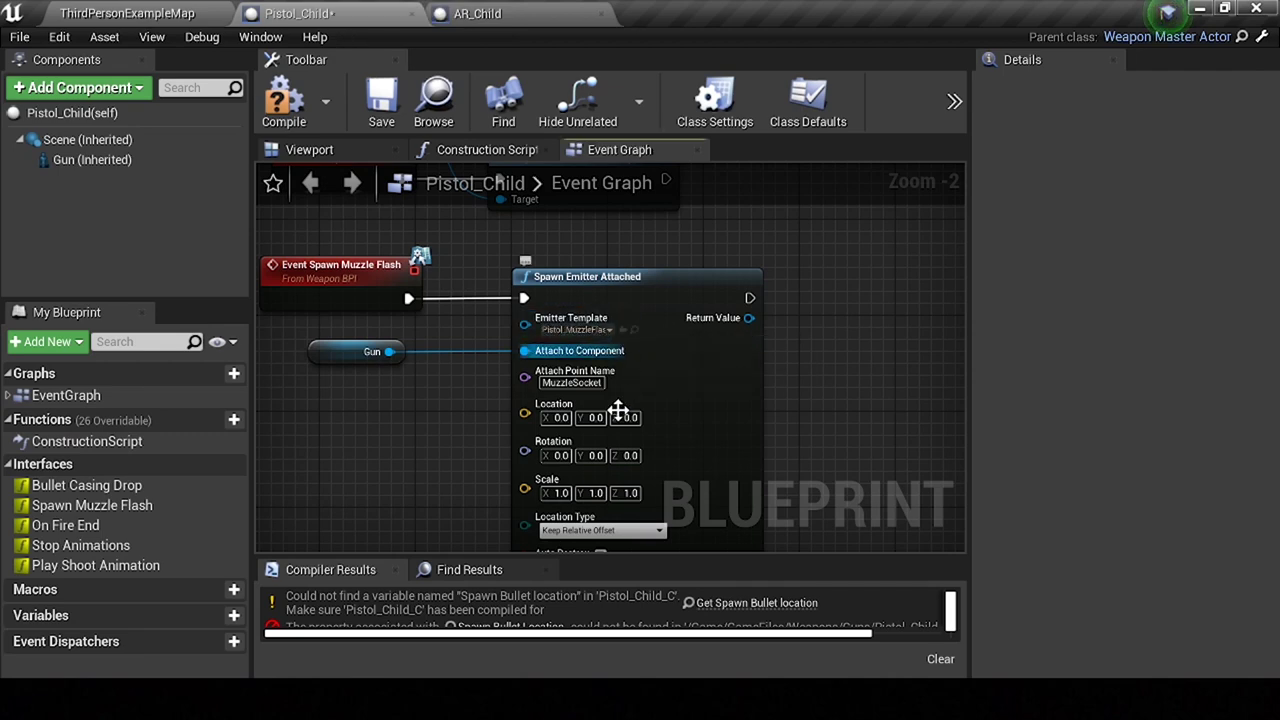
# Step: Create a child blueprint of BulletCasing_ACTOR named BulletCasing_Pistol
pyautogui.moveTo(663, 394)
pyautogui.mouseDown(button='right')
pyautogui.moveTo(560, 385)
pyautogui.moveTo(620, 223)
pyautogui.mouseUp(button='right')
pyautogui.scroll(-1, 560, 385)
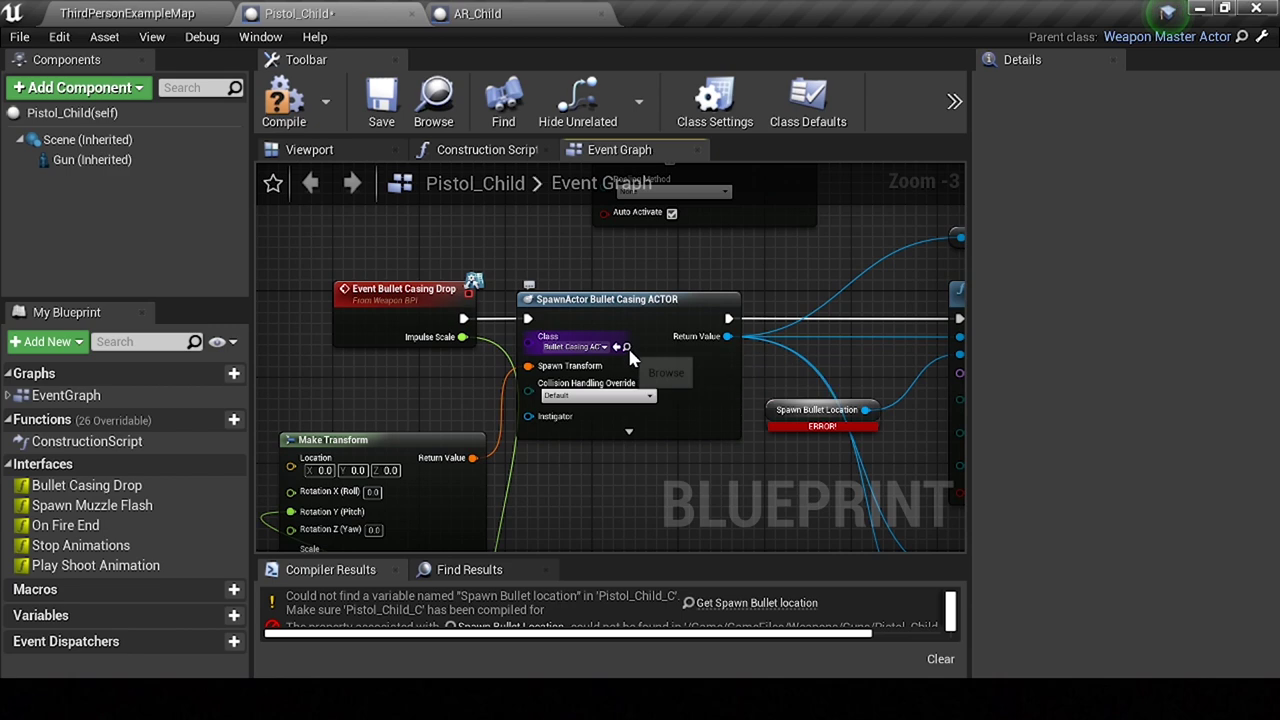
pyautogui.click(626, 348)
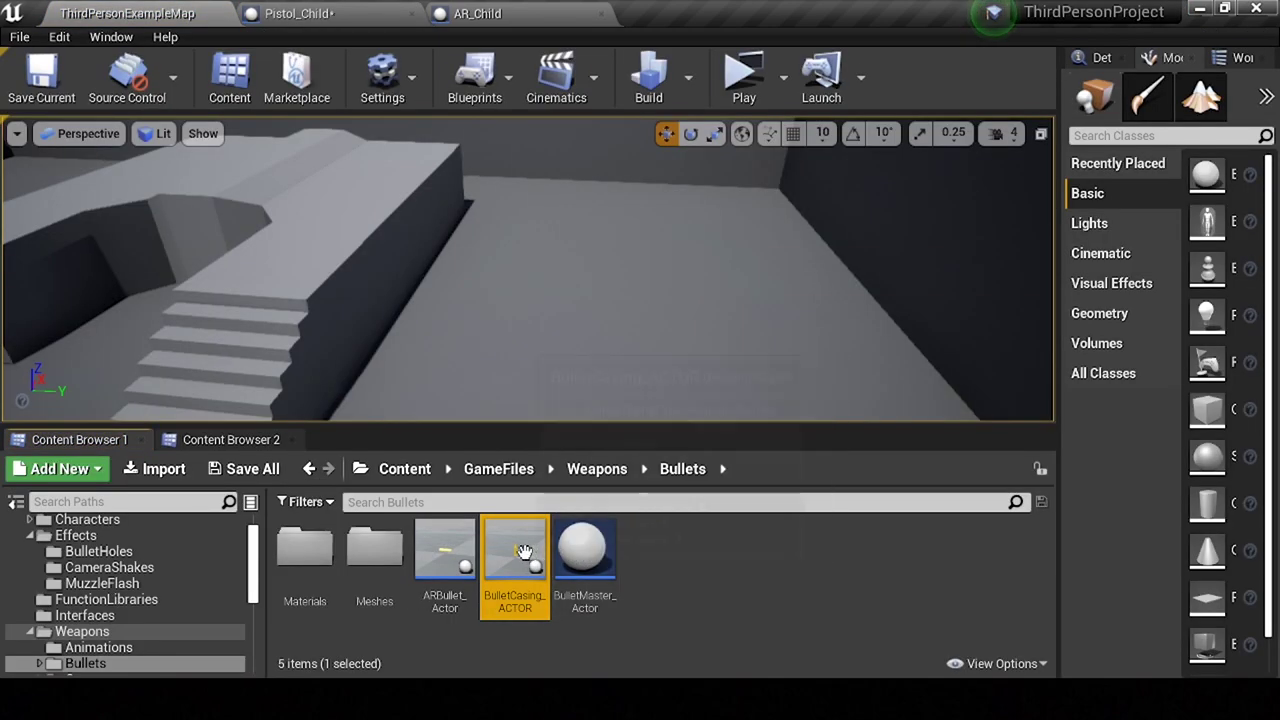
pyautogui.rightClick(582, 552)
pyautogui.click(640, 80)
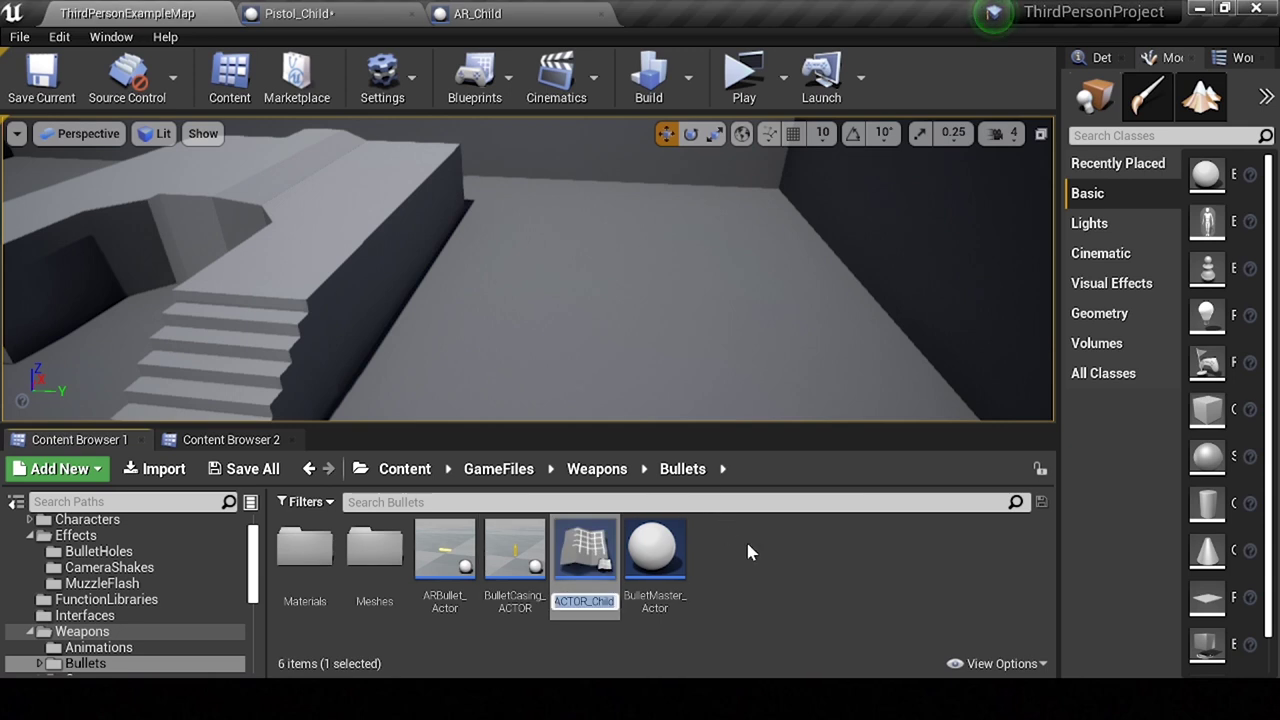
pyautogui.write('A')
pyautogui.press('BackSpace')
pyautogui.write('Bullet')
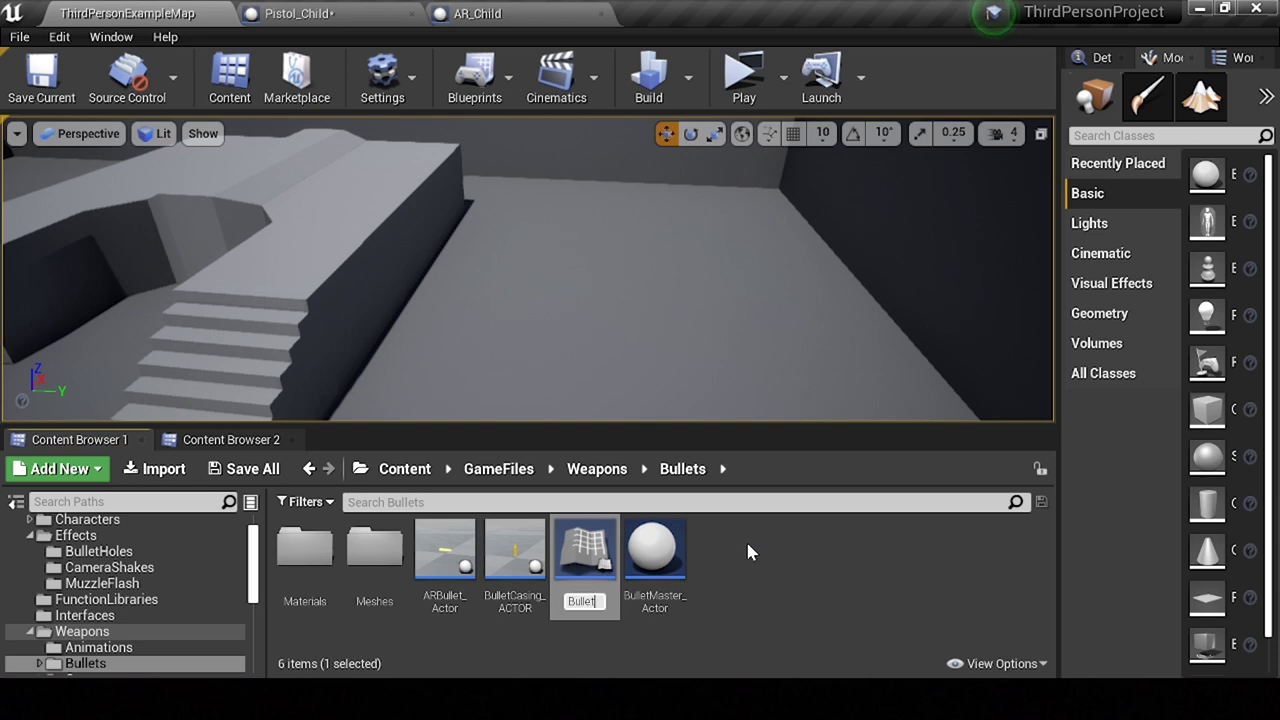
pyautogui.write('Casing_Pistol')
pyautogui.press('Return')
# Step: Move both casing blueprints into a new Casings folder and open BulletCasing_Pistol
pyautogui.rightClick(745, 535)
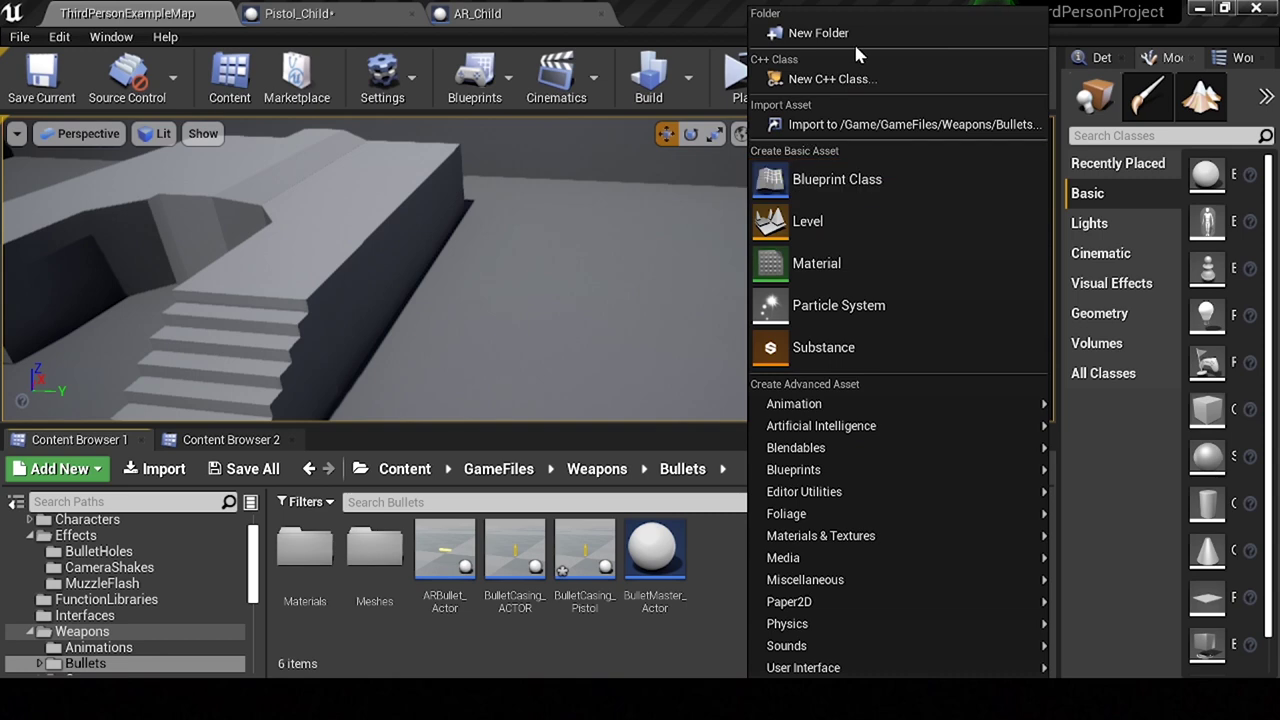
pyautogui.click(853, 38)
pyautogui.write('Casings')
pyautogui.press('Return')
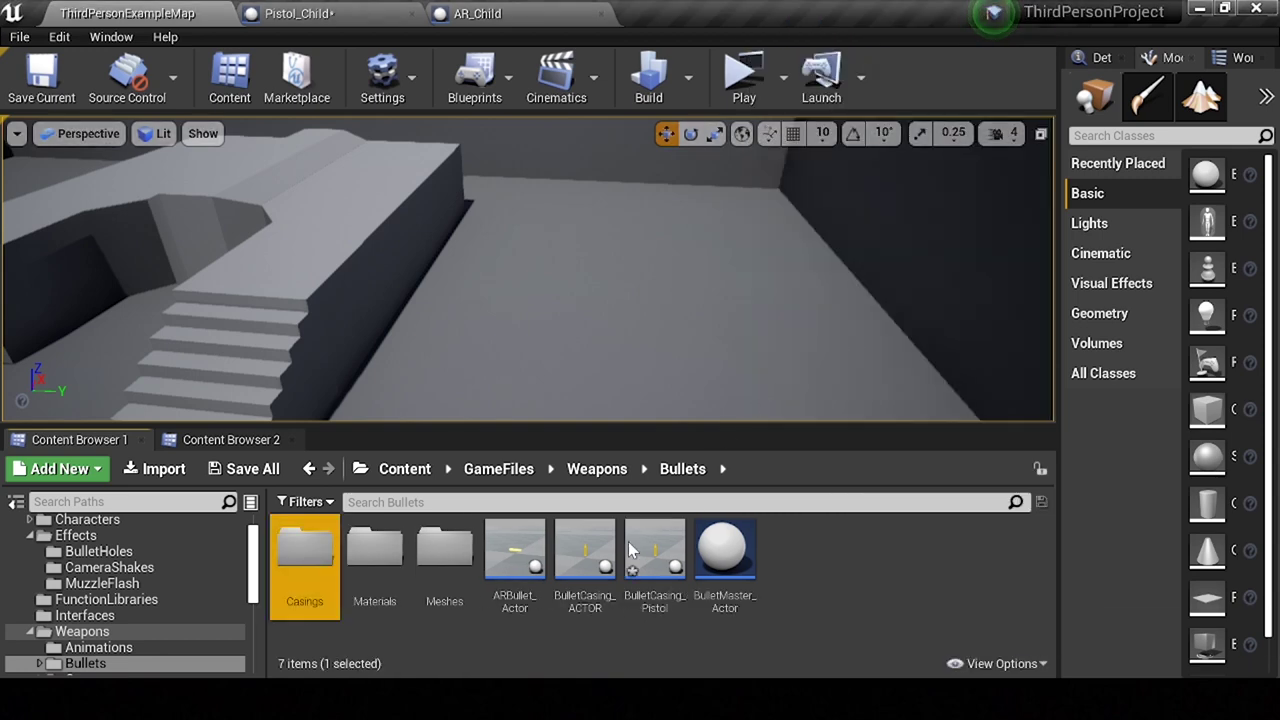
pyautogui.click(585, 550)
pyautogui.keyDown('ctrl'); pyautogui.click(655, 550); pyautogui.keyUp('ctrl')
pyautogui.moveTo(655, 550); pyautogui.dragTo(293, 558)
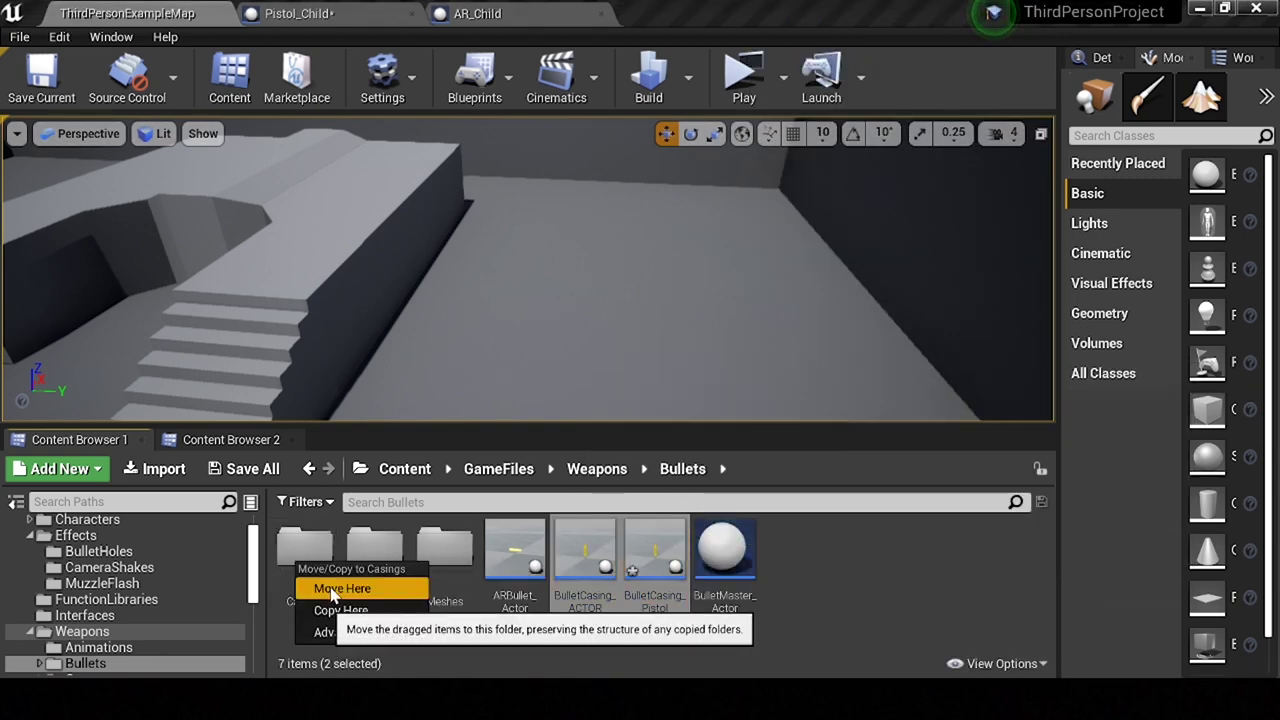
pyautogui.click(329, 508)
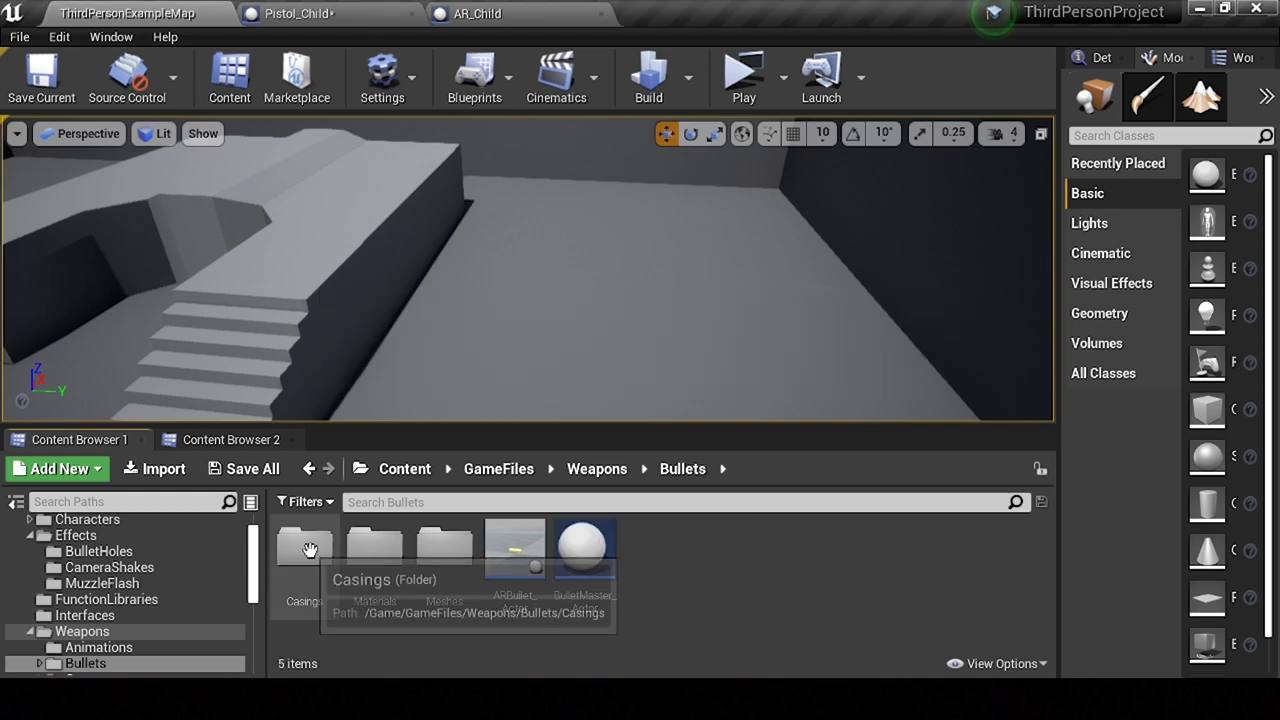
pyautogui.doubleClick(313, 565)
pyautogui.doubleClick(360, 557)
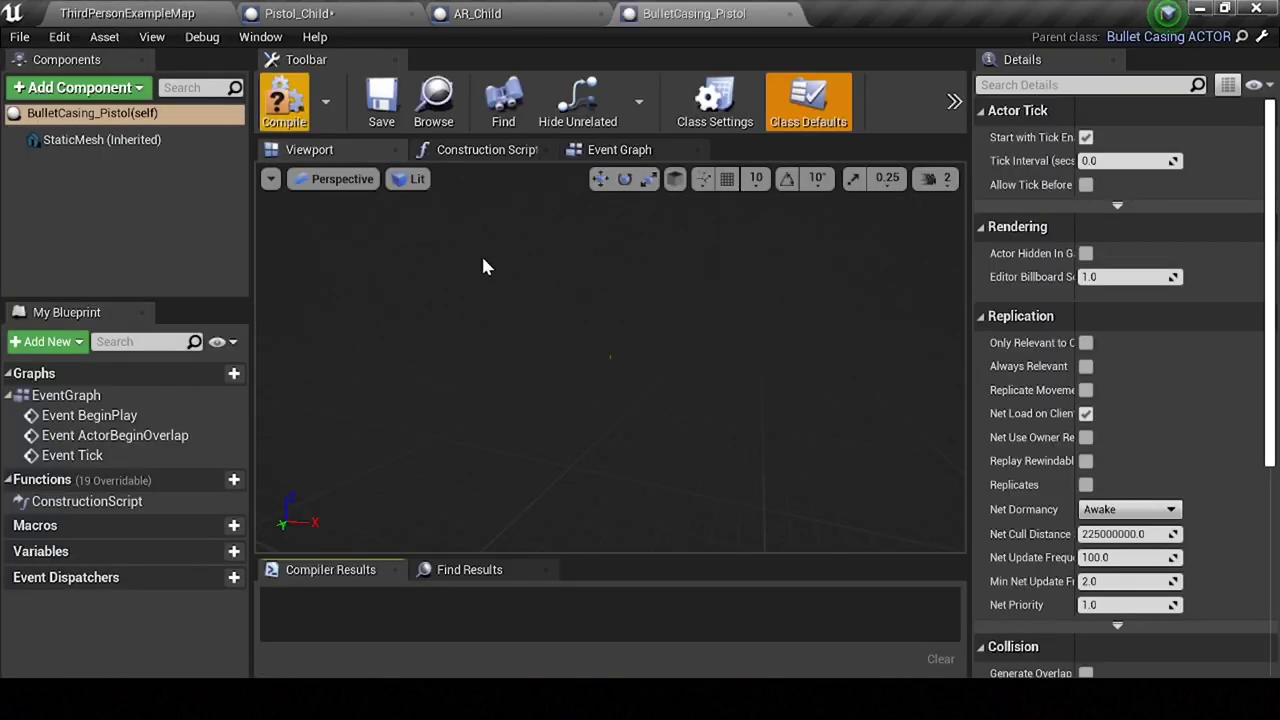
# Step: Locate the PistolB_Ammo mesh in the MilitaryWeapDark Weapons folder
pyautogui.click(609, 365)
pyautogui.click(1188, 474)
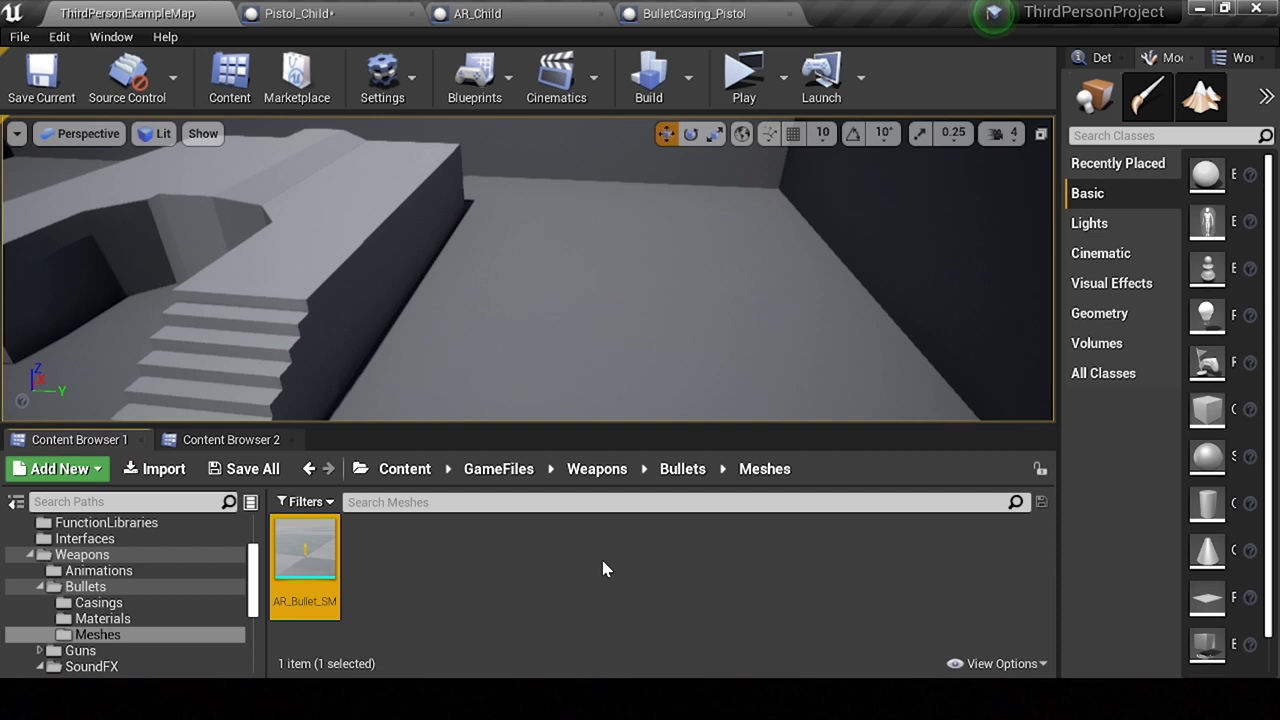
pyautogui.click(250, 438)
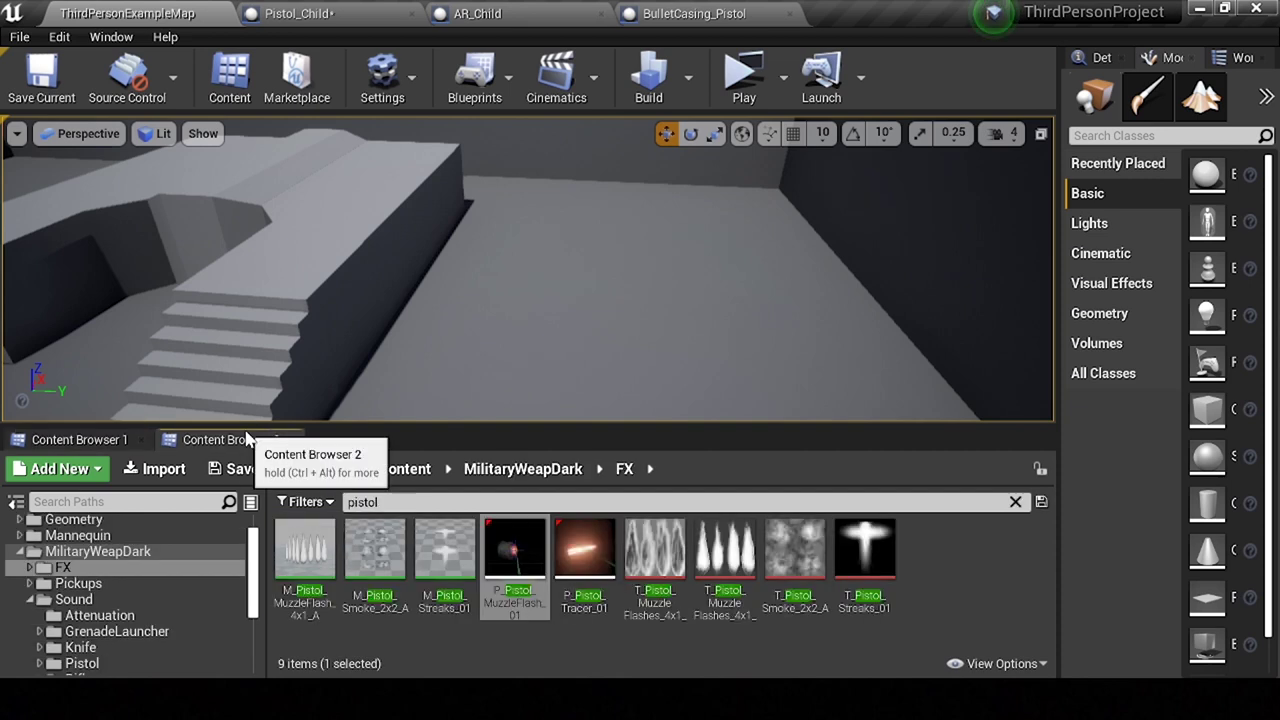
pyautogui.click(1015, 502)
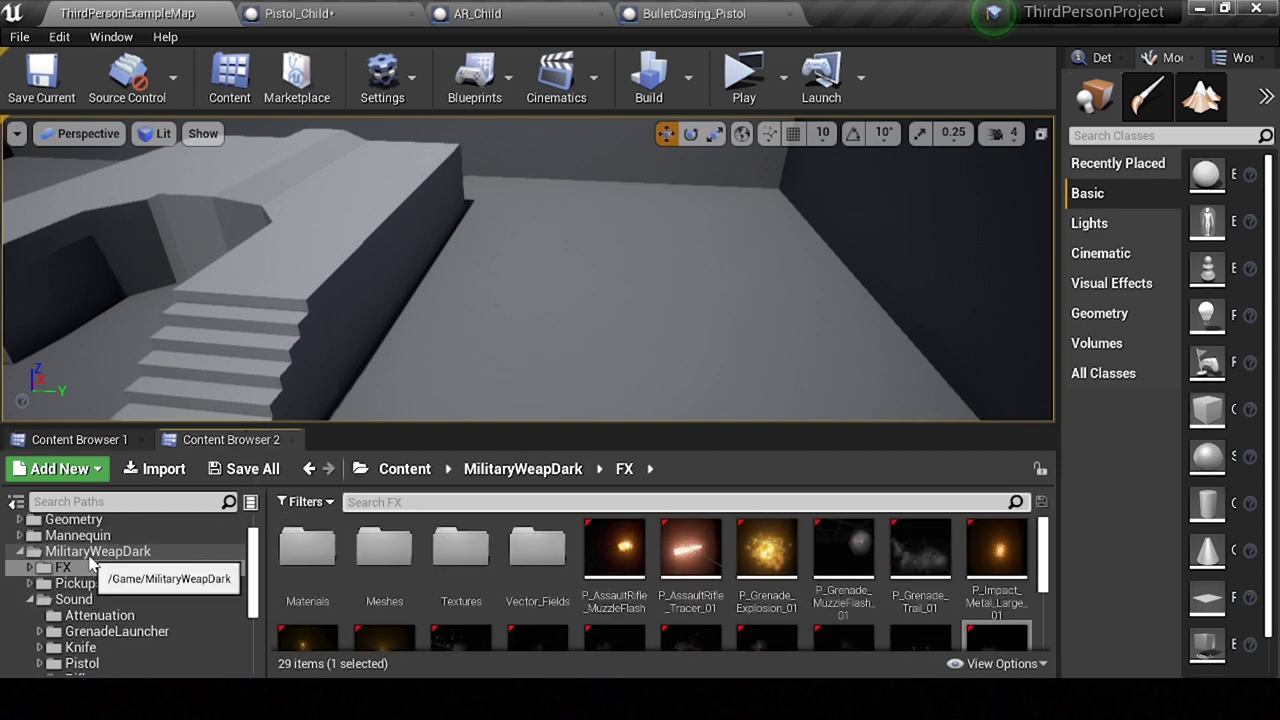
pyautogui.click(95, 551)
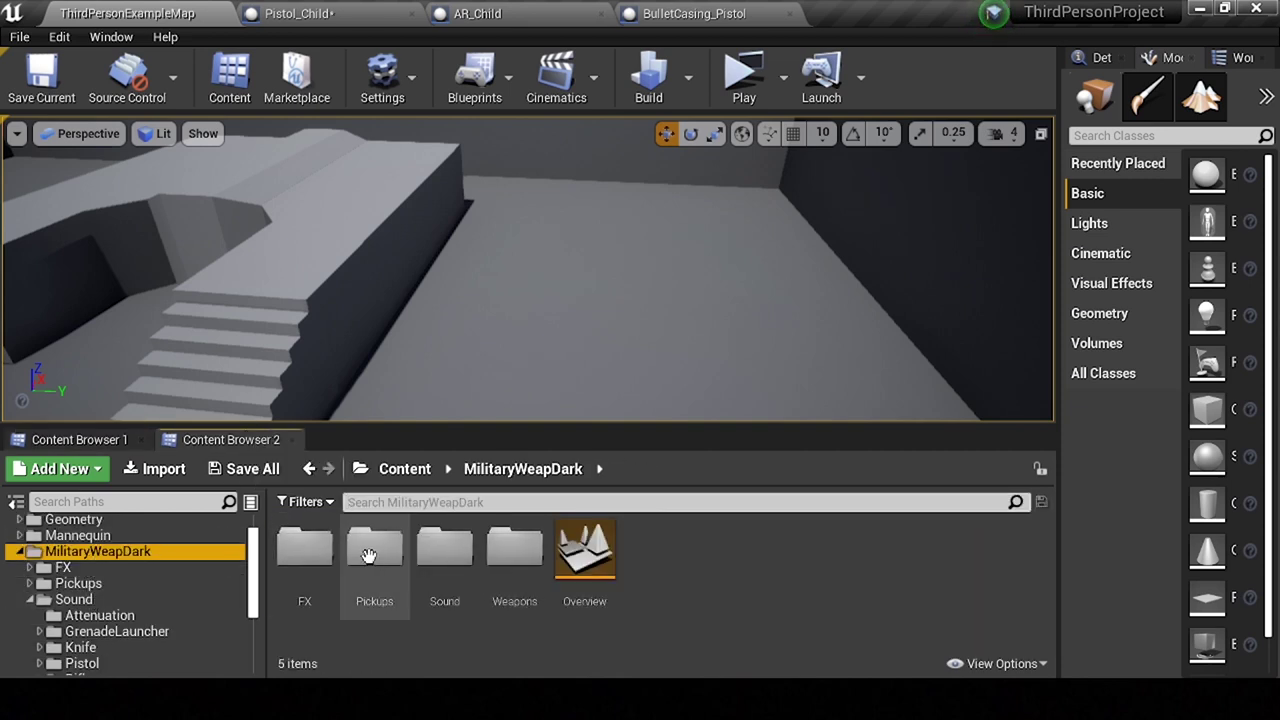
pyautogui.doubleClick(510, 557)
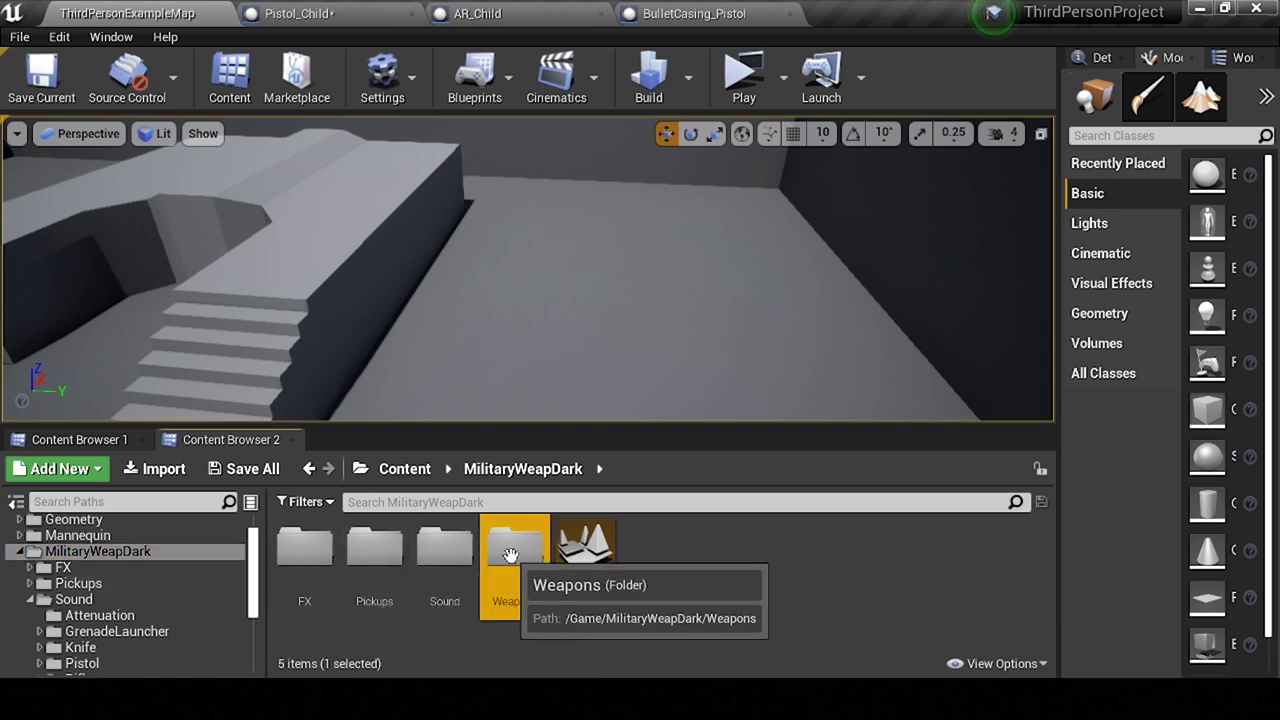
pyautogui.doubleClick(614, 560)
# Step: Move PistolB_Ammo into the Bullets/Meshes folder and check it in the mesh editor
pyautogui.moveTo(275, 530); pyautogui.dragTo(78, 438)
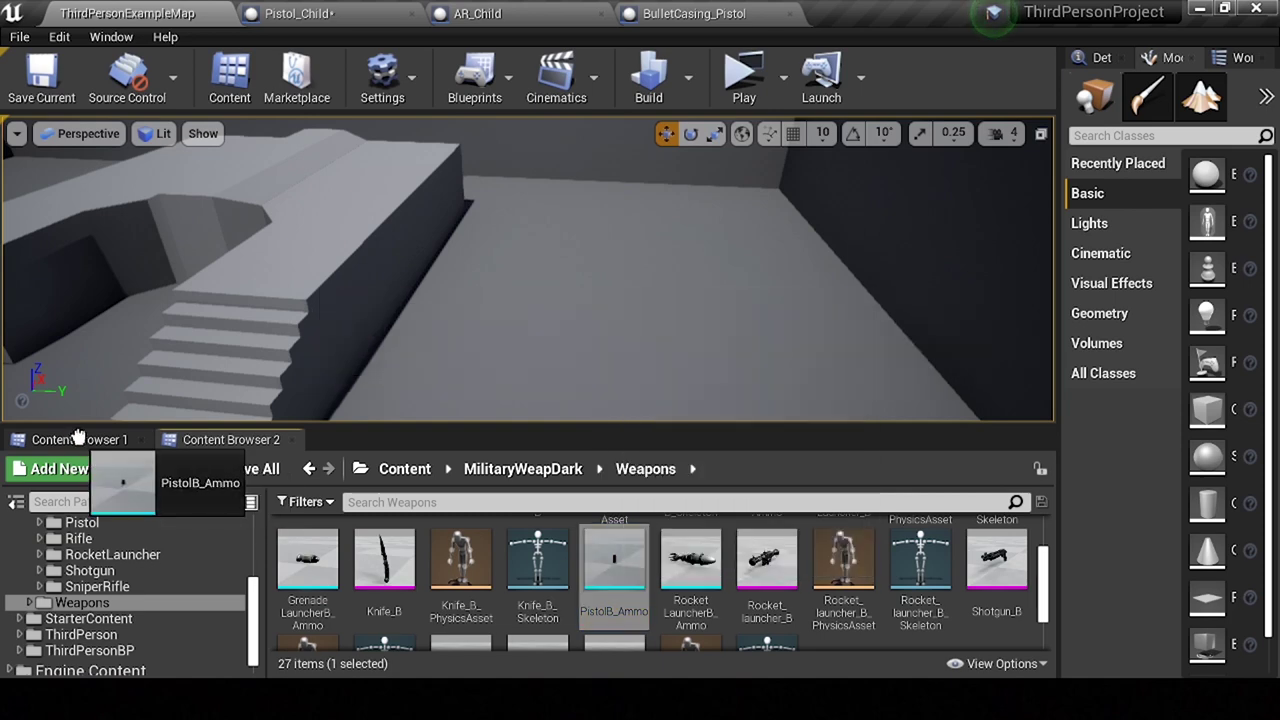
pyautogui.moveTo(78, 438); pyautogui.dragTo(452, 556)
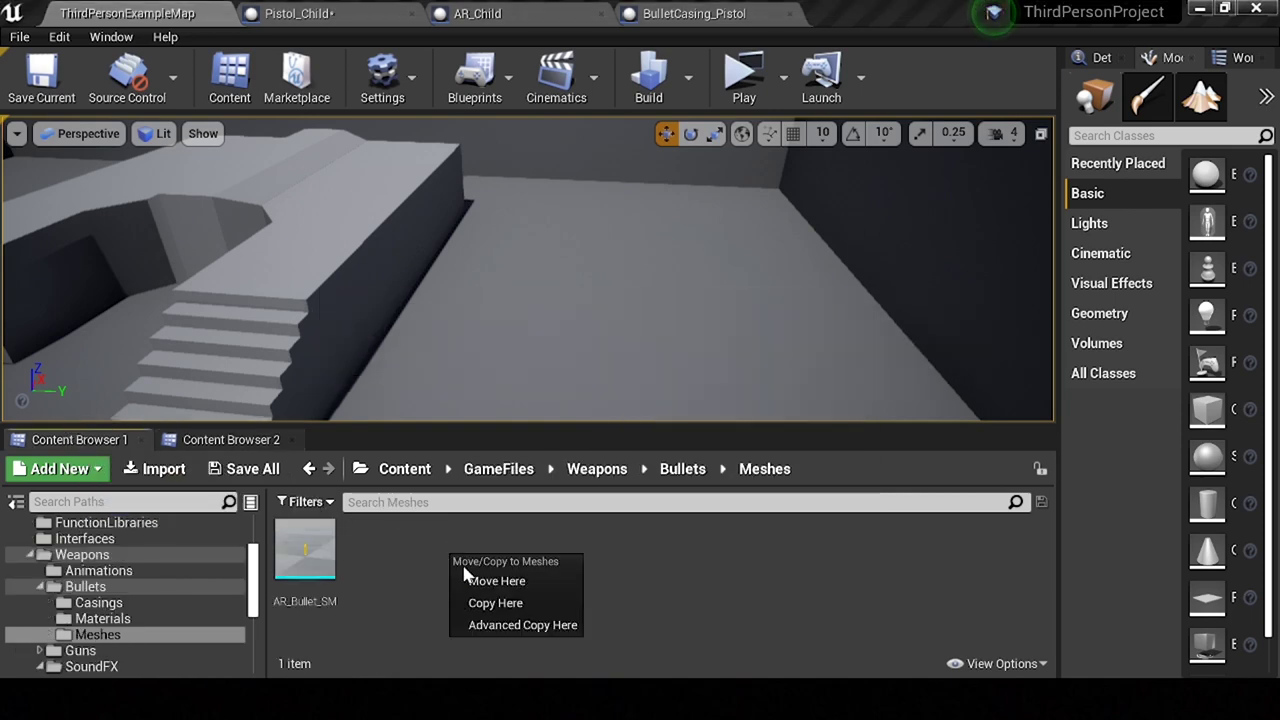
pyautogui.click(487, 582)
pyautogui.moveTo(375, 555); pyautogui.dragTo(407, 230)
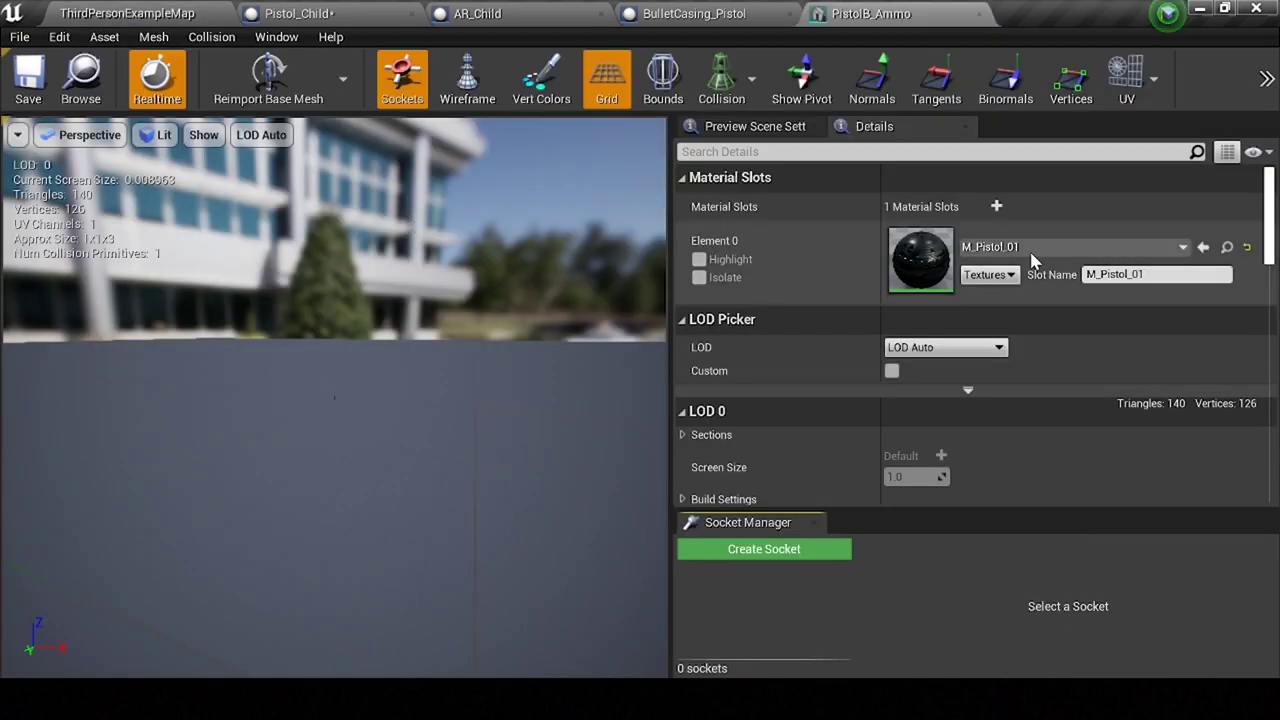
pyautogui.click(1228, 248)
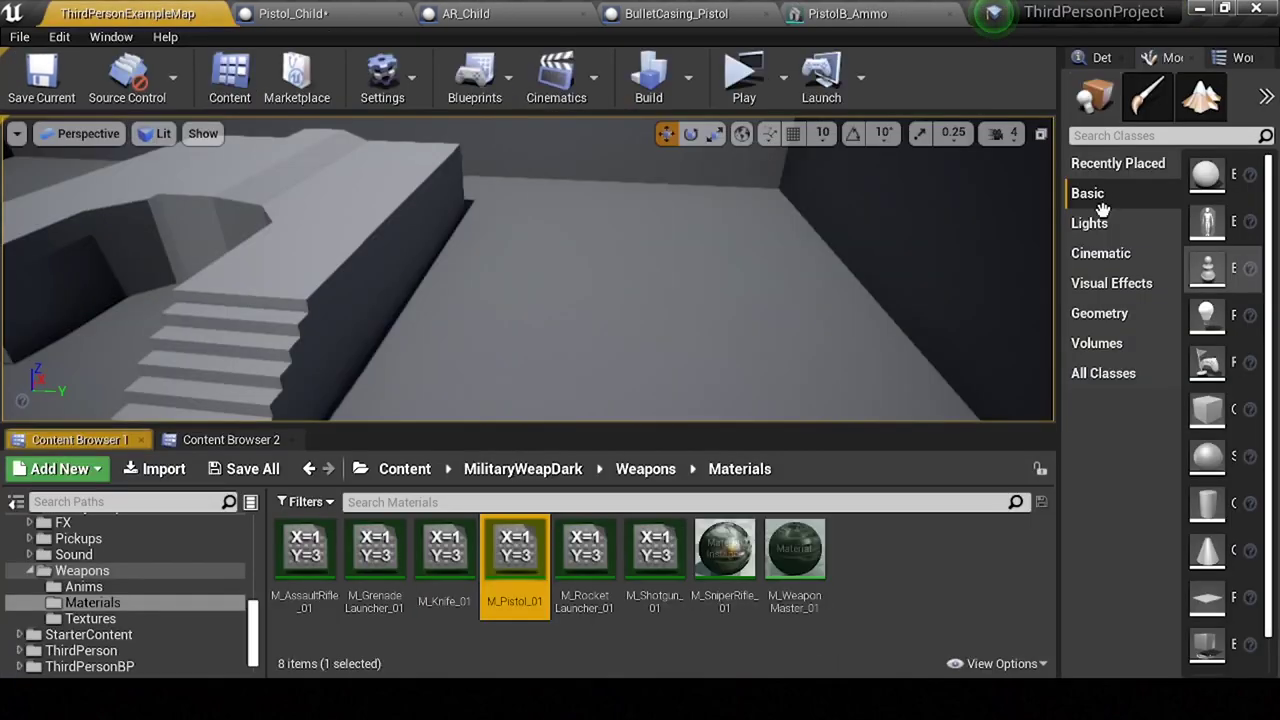
pyautogui.click(951, 13)
# Step: Move the M_Pistol_01 material into the Bullets/Materials folder
pyautogui.click(517, 556)
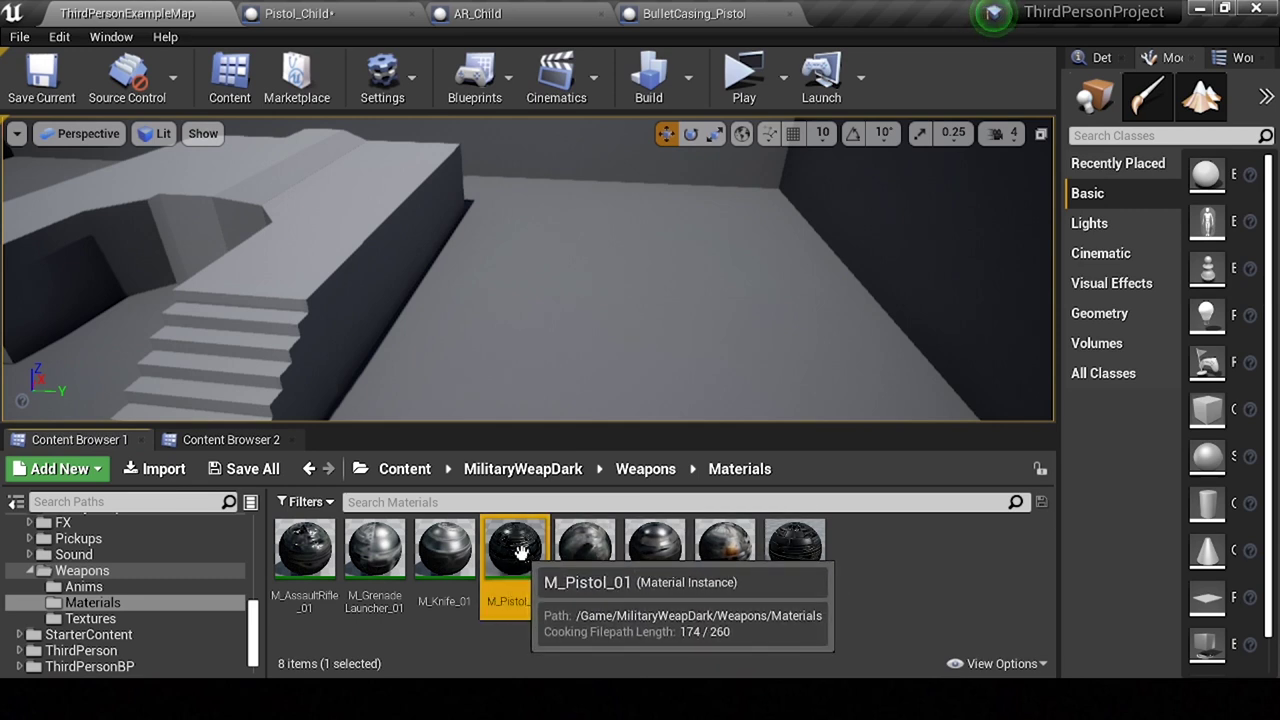
pyautogui.scroll(2, 98, 625)
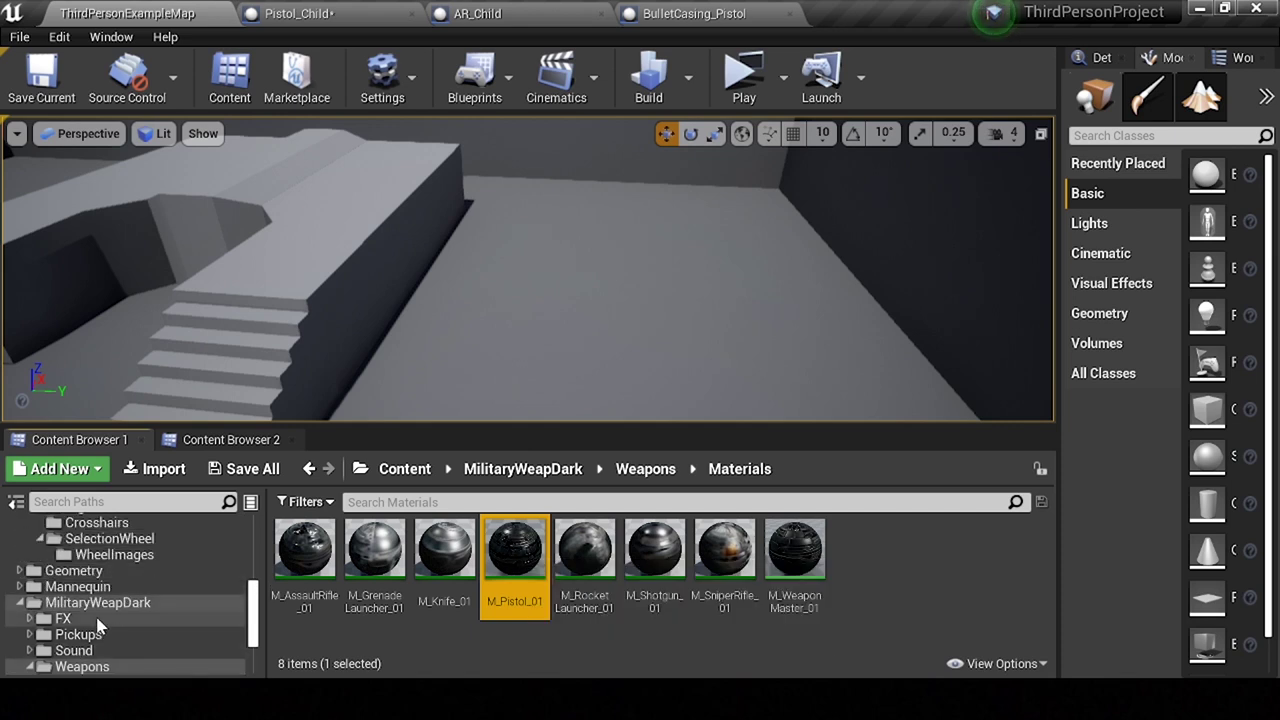
pyautogui.scroll(2, 100, 610)
pyautogui.scroll(2, 119, 582)
pyautogui.scroll(1, 122, 588)
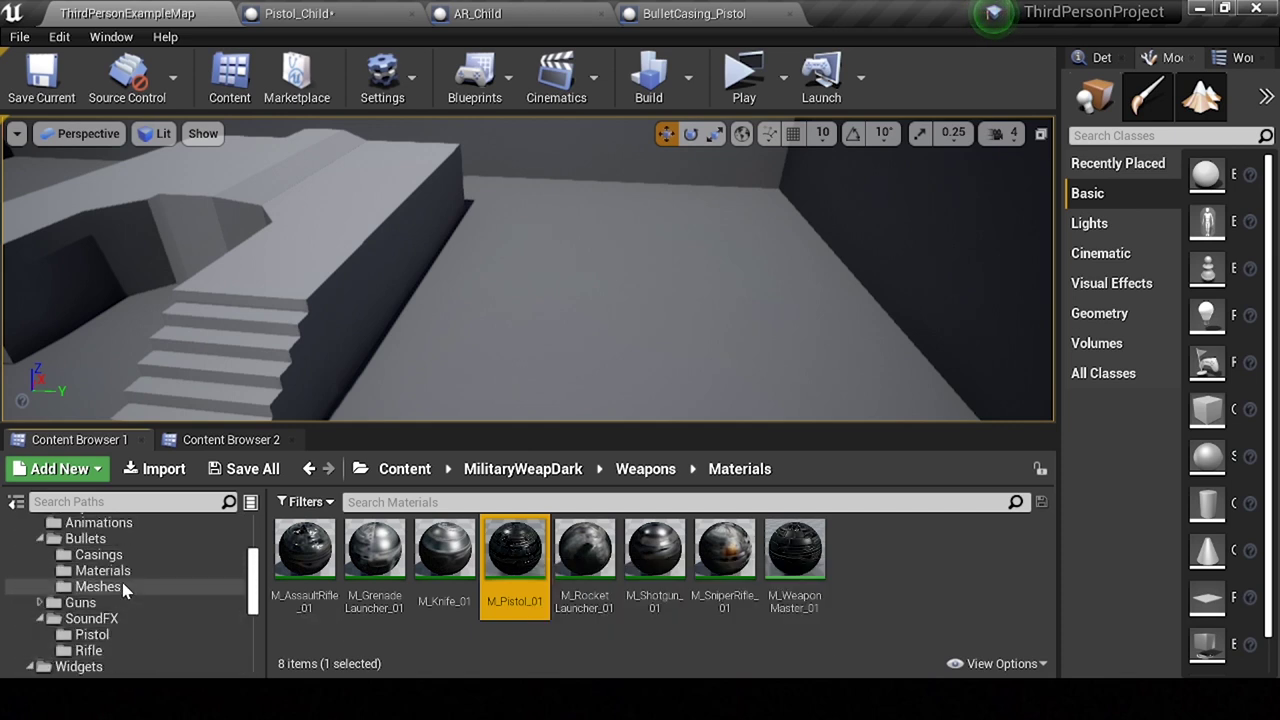
pyautogui.moveTo(479, 551); pyautogui.dragTo(110, 571)
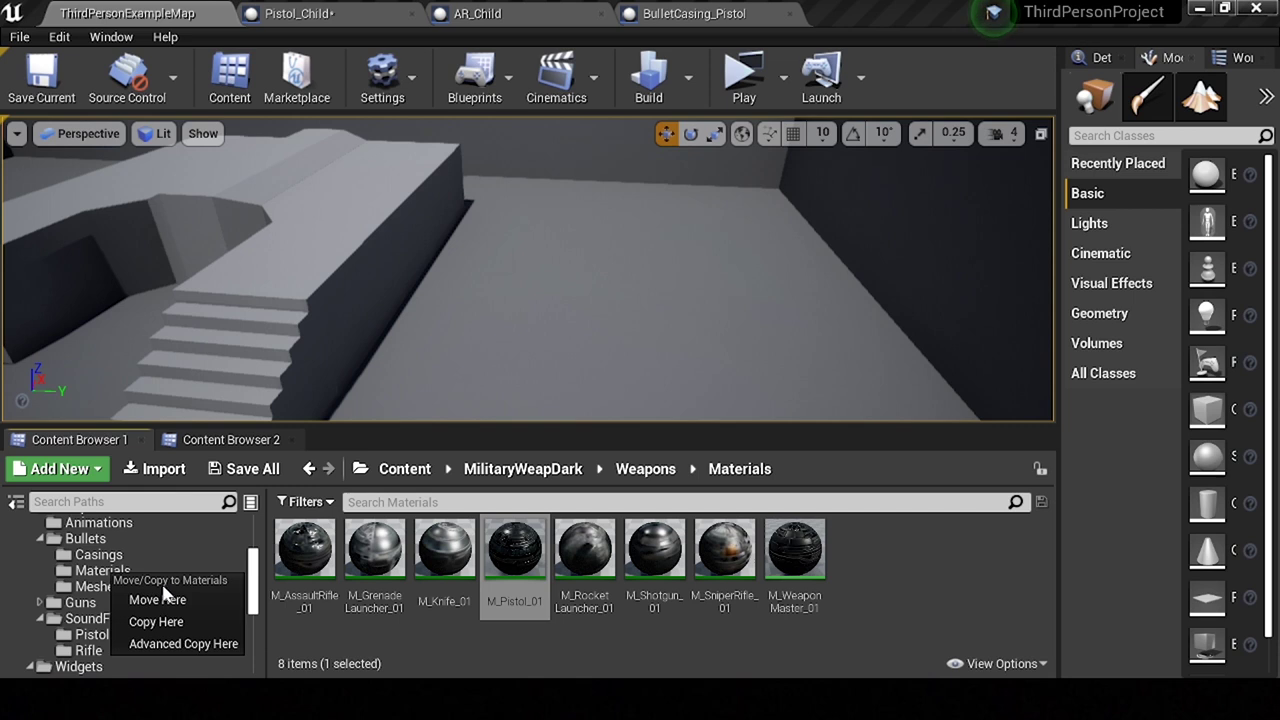
pyautogui.click(157, 622)
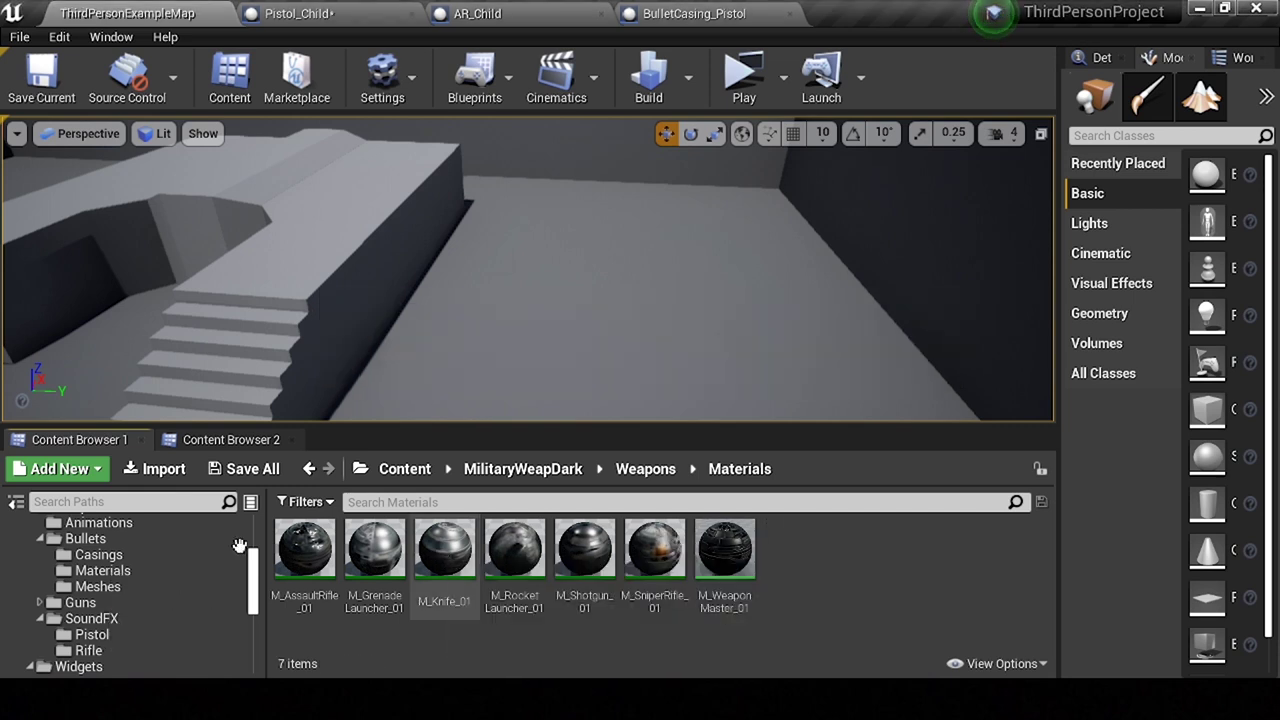
pyautogui.click(152, 578)
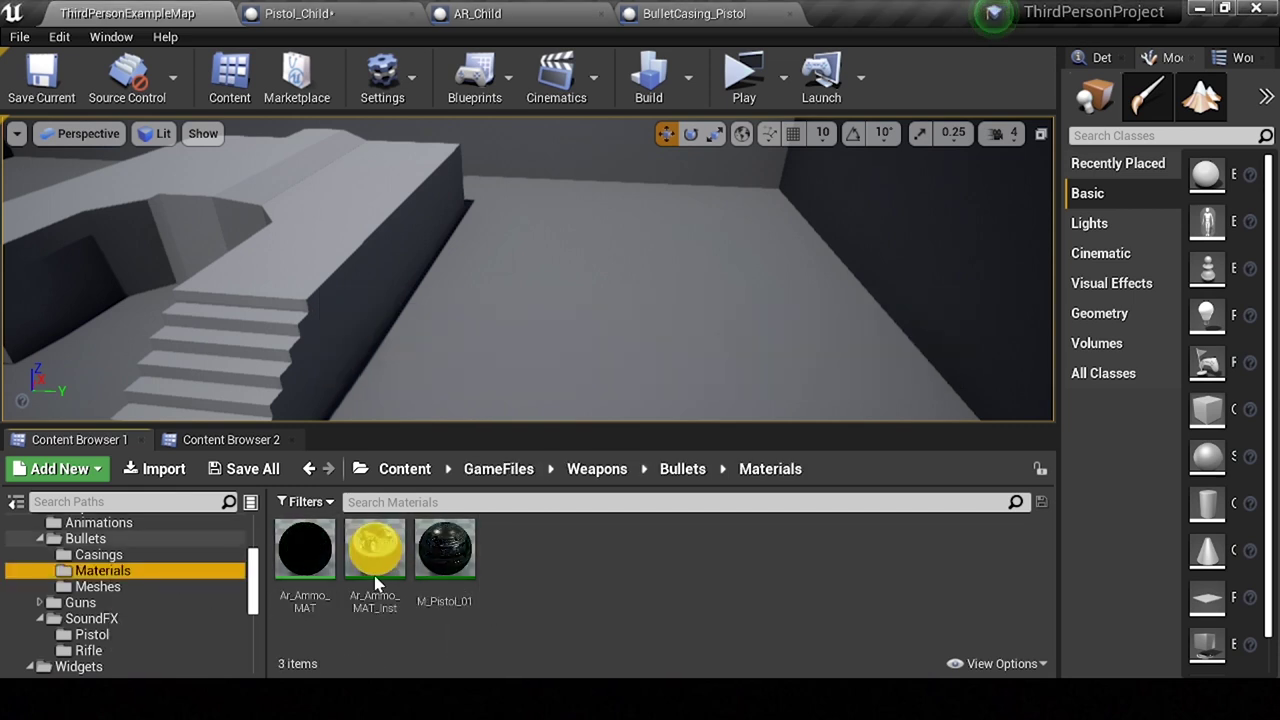
pyautogui.scroll(3, 160, 585)
pyautogui.scroll(2, 130, 560)
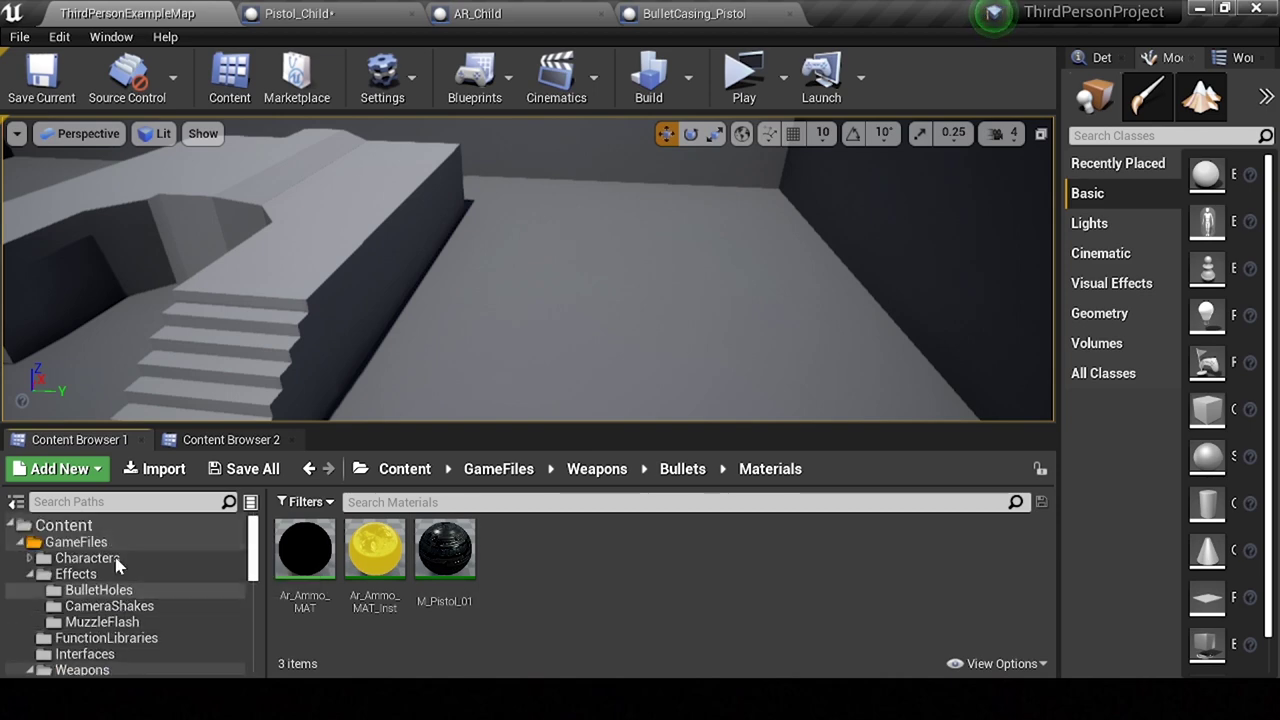
pyautogui.click(112, 545)
# Step: Make BulletCasing_Pistol use the PistolB_Ammo mesh, then close the blueprint
pyautogui.click(663, 12)
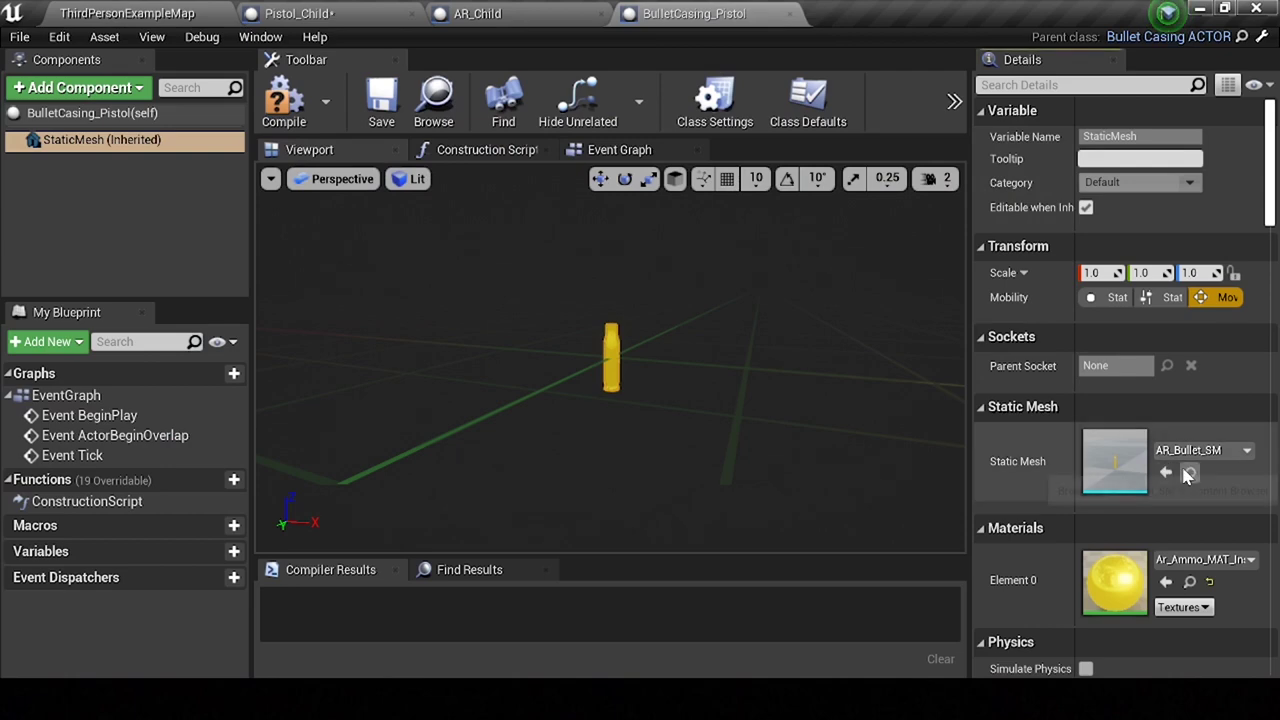
pyautogui.click(1188, 474)
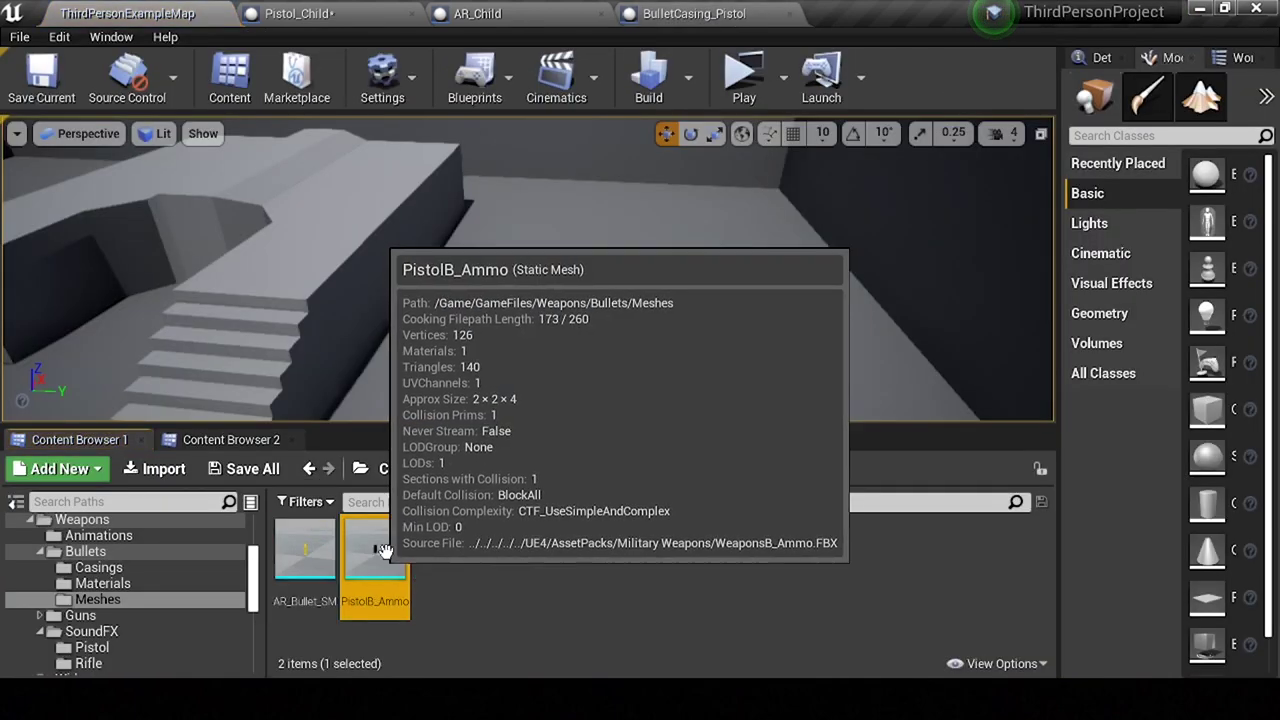
pyautogui.click(672, 14)
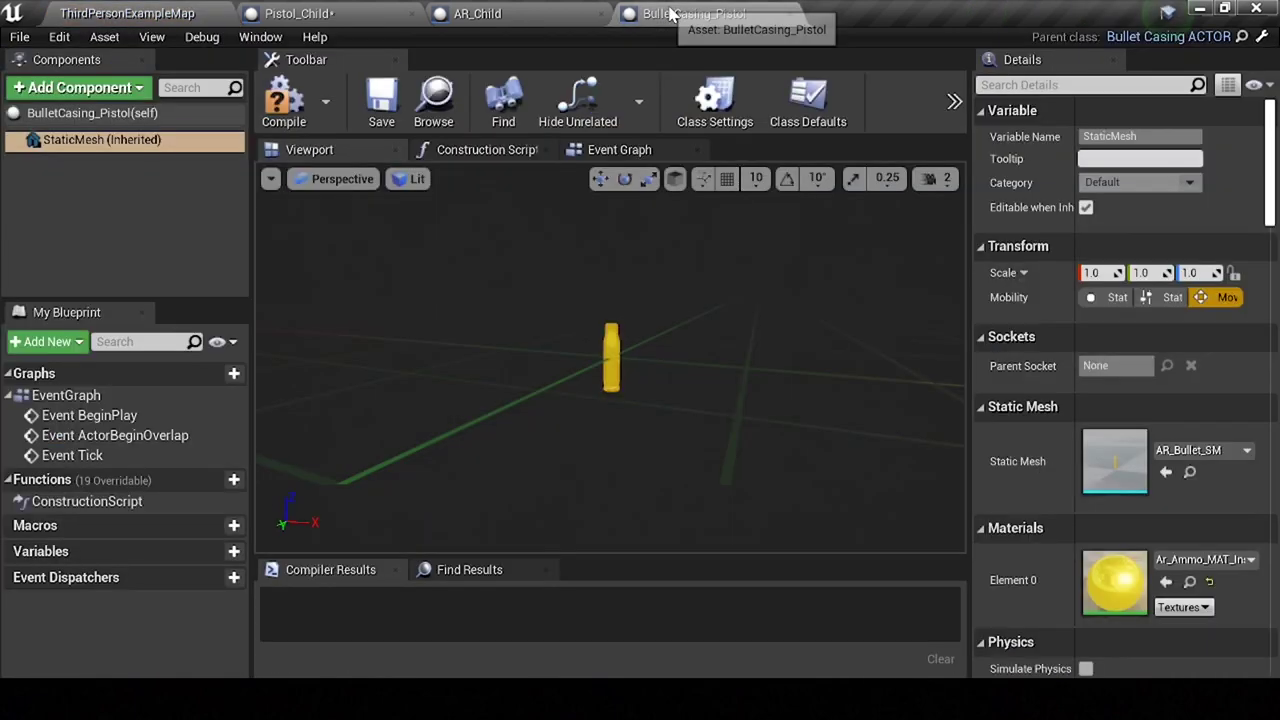
pyautogui.click(1166, 472)
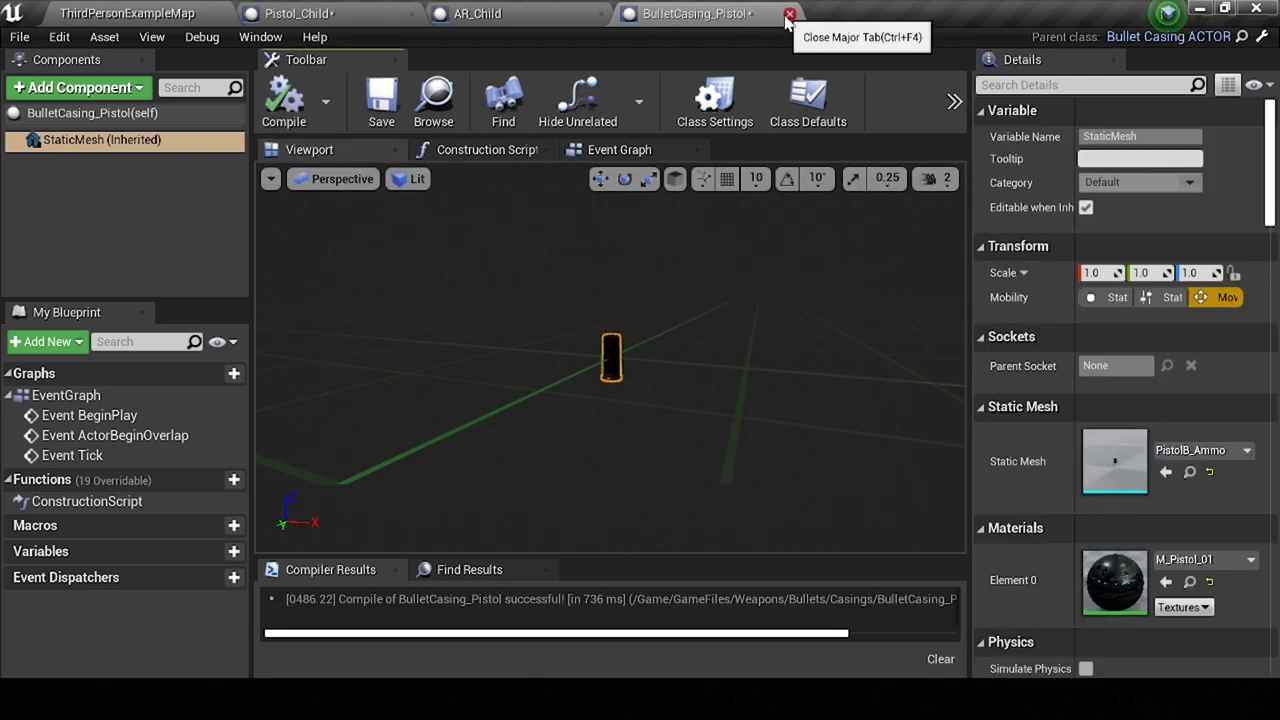
pyautogui.click(433, 110)
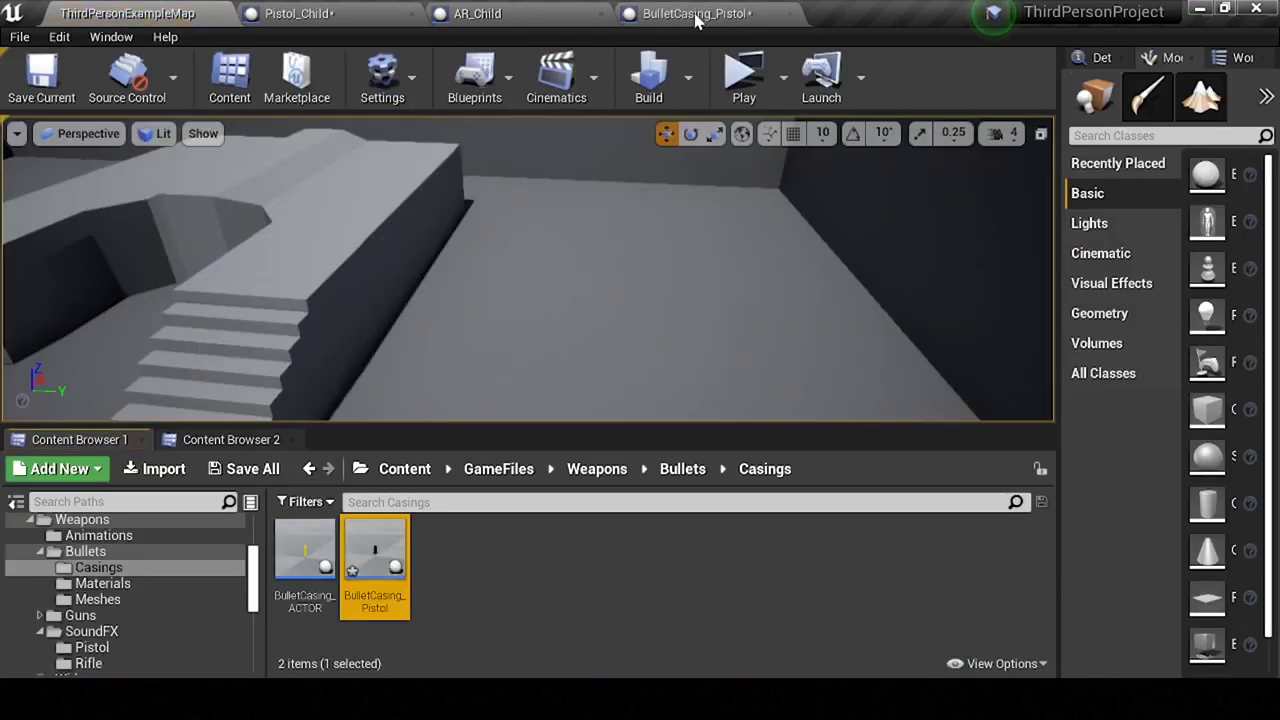
# Step: Set Pistol_Child's SpawnActor class to Bullet Casing Pistol and survey the casing-drop nodes
pyautogui.click(372, 10)
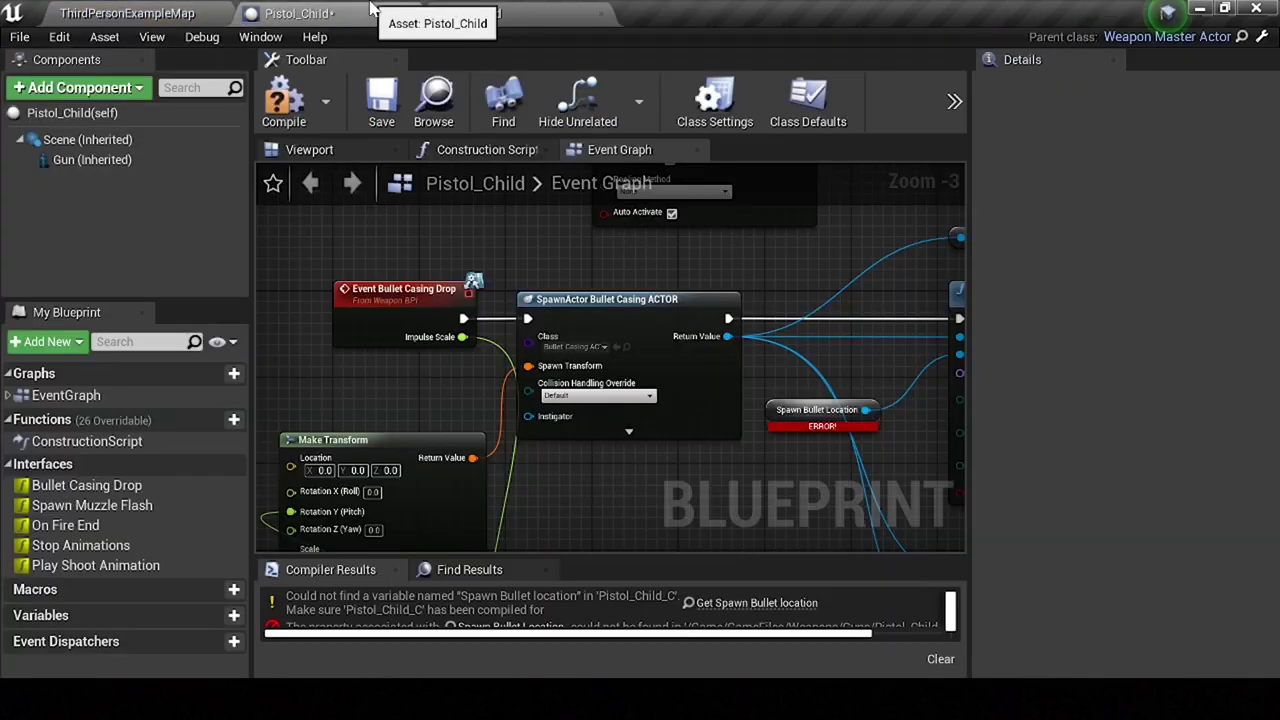
pyautogui.click(614, 346)
pyautogui.moveTo(499, 457)
pyautogui.mouseDown(button='right')
pyautogui.moveTo(727, 345)
pyautogui.moveTo(728, 292)
pyautogui.mouseUp(button='right')
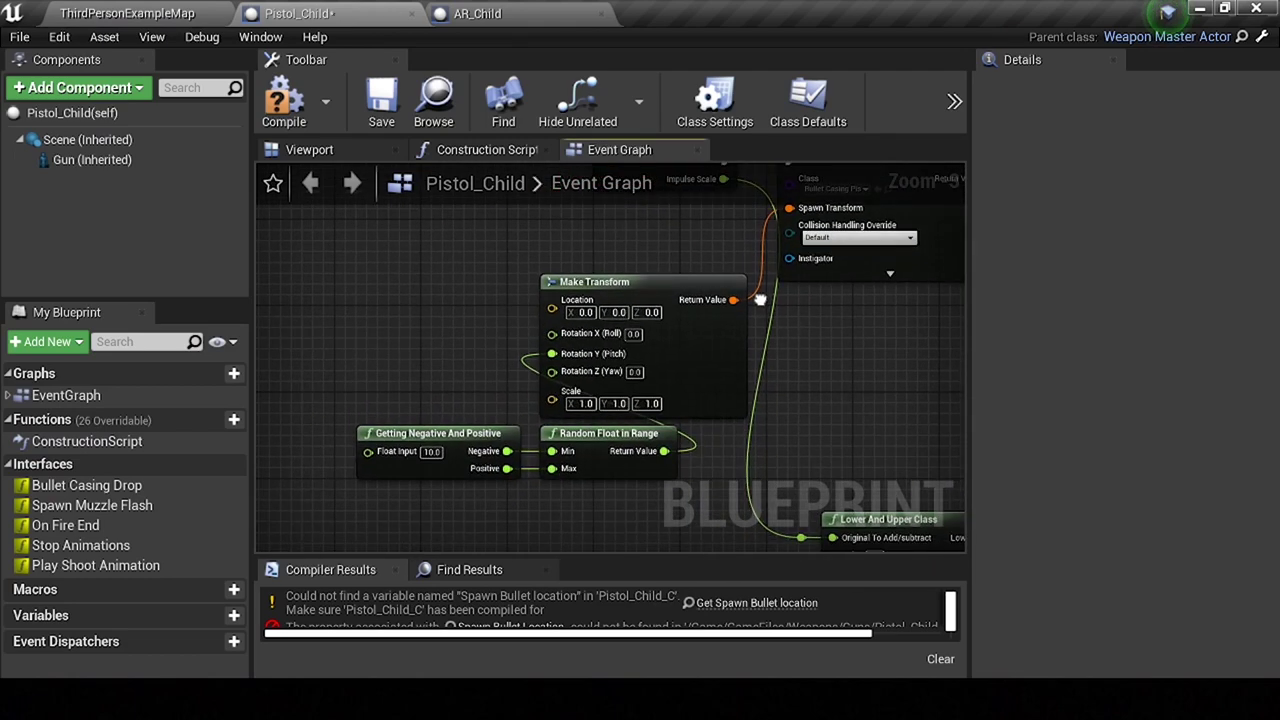
pyautogui.scroll(-1, 728, 292)
pyautogui.scroll(-1, 728, 292)
pyautogui.moveTo(560, 300)
pyautogui.mouseDown(button='right')
pyautogui.moveTo(437, 311)
pyautogui.moveTo(421, 377)
pyautogui.mouseUp(button='right')
pyautogui.scroll(1, 476, 346)
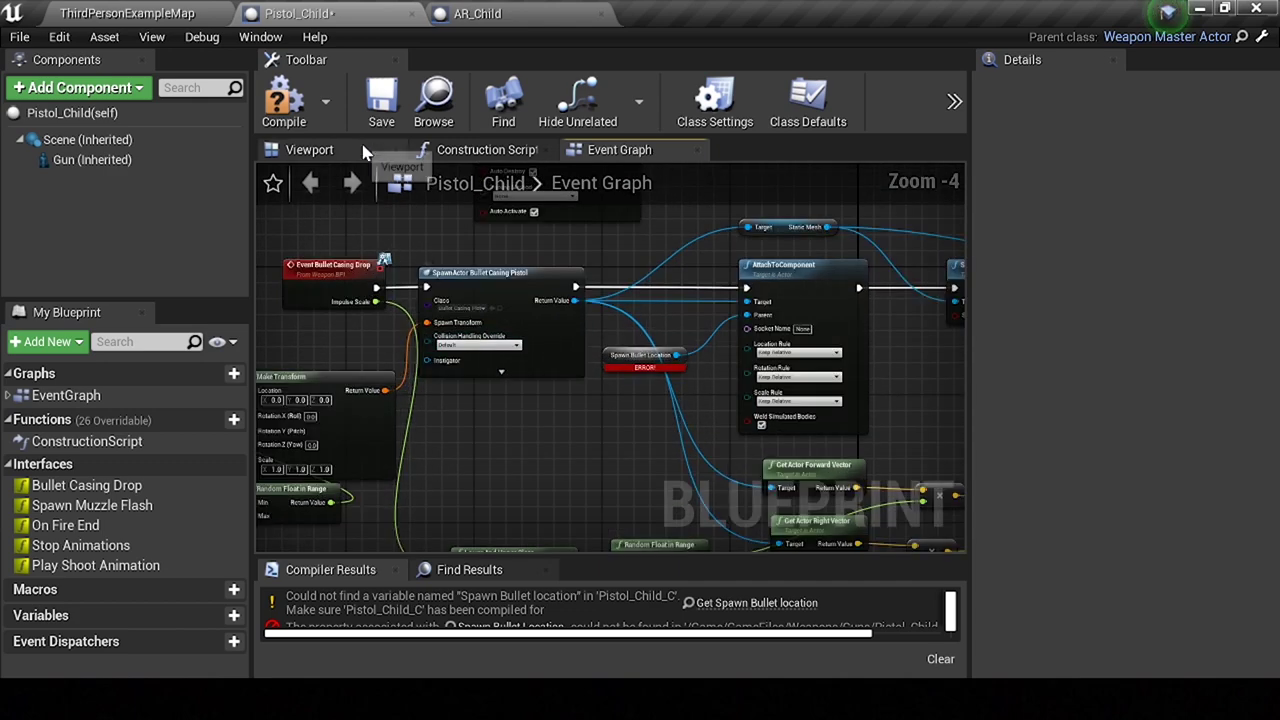
pyautogui.moveTo(714, 310)
pyautogui.mouseDown(button='right')
pyautogui.moveTo(380, 335)
pyautogui.moveTo(578, 175)
pyautogui.mouseUp(button='right')
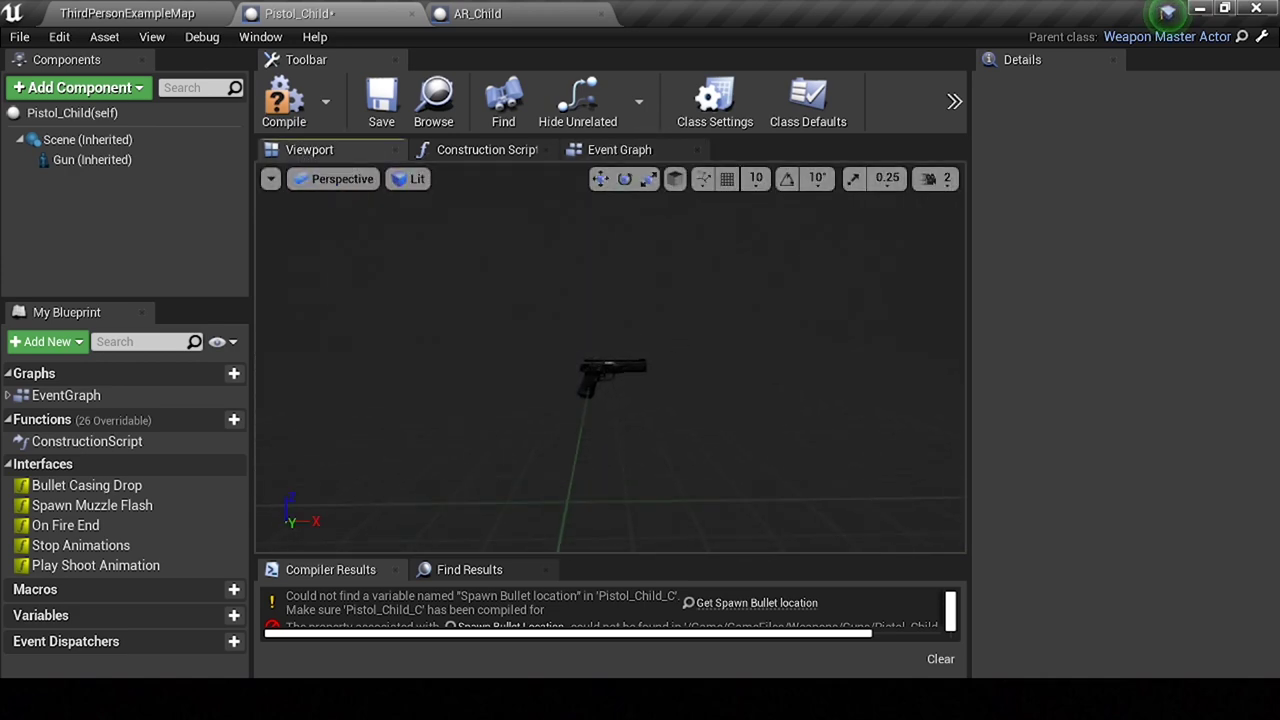
# Step: Inspect the pistol in the blueprint preview, then go back to the level editor
pyautogui.scroll(2, 610, 360)
pyautogui.scroll(4, 610, 360)
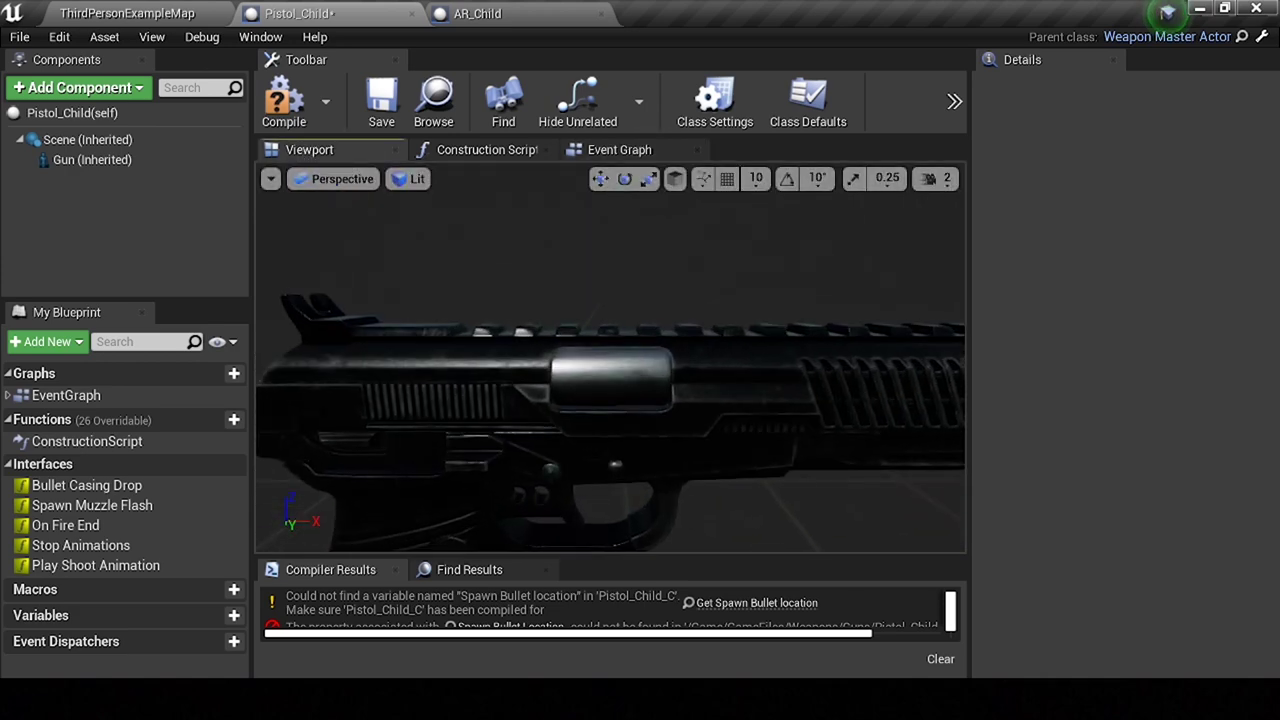
pyautogui.moveTo(610, 360); pyautogui.dragTo(660, 380)
pyautogui.scroll(-4, 610, 360)
pyautogui.moveTo(412, 226); pyautogui.dragTo(412, 190)
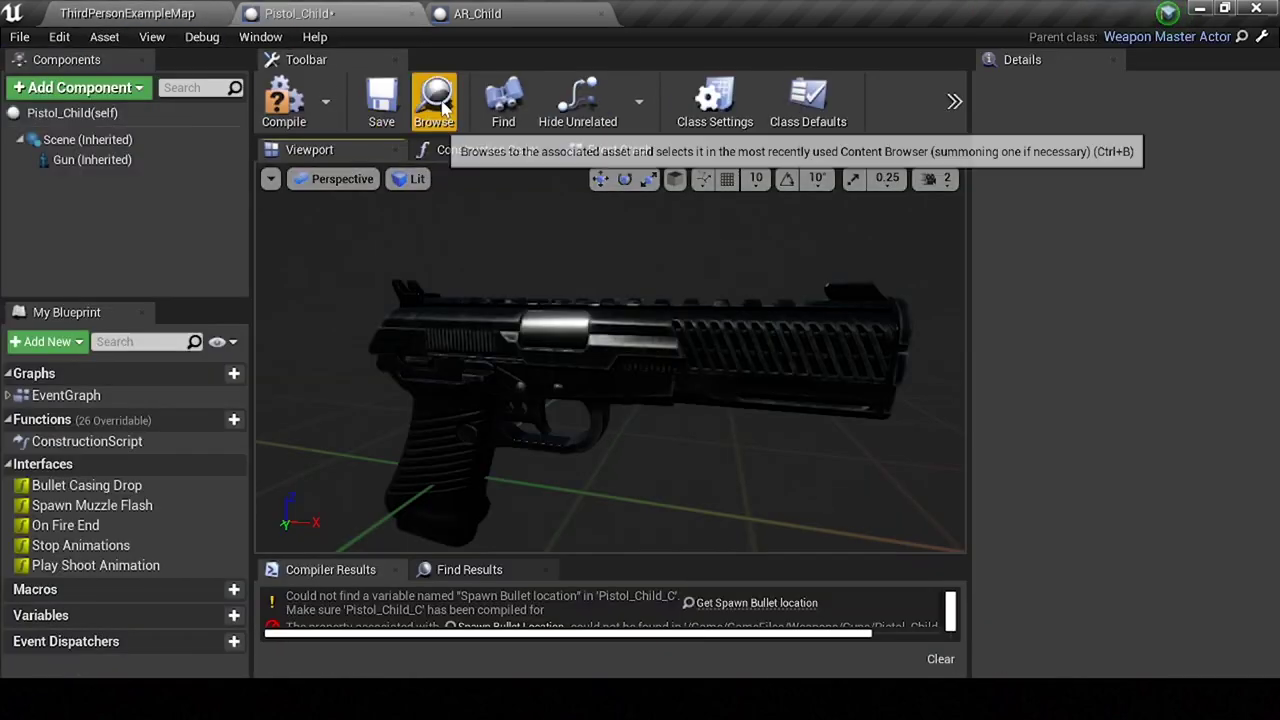
pyautogui.click(433, 102)
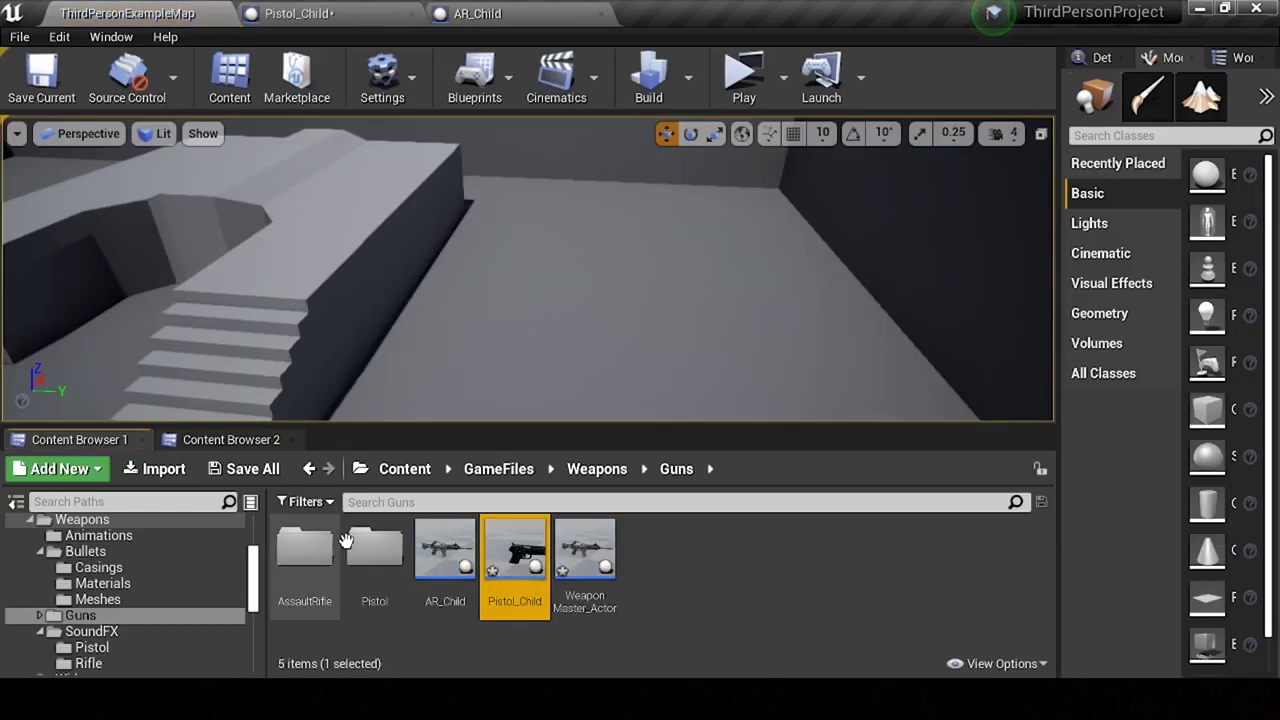
# Step: Frame AR_Child's Spawn Bullet location component in its viewport, then go back to Pistol_Child
pyautogui.doubleClick(447, 560)
pyautogui.click(310, 149)
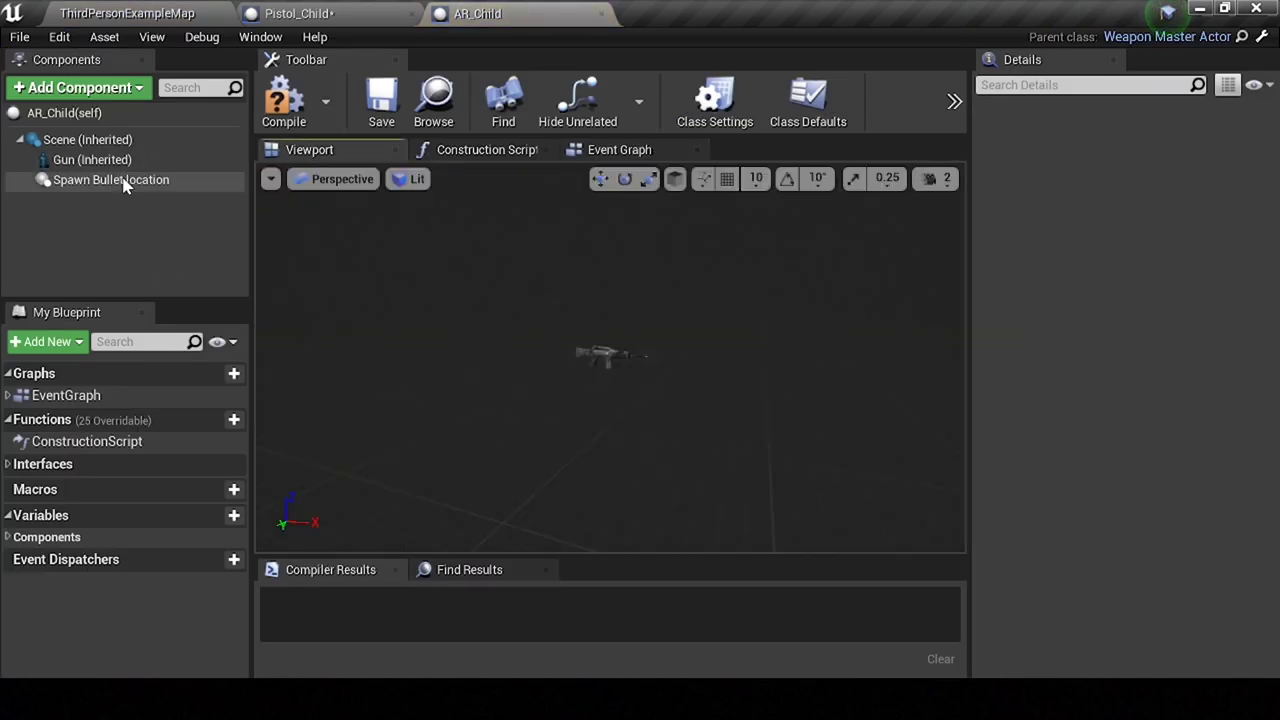
pyautogui.click(125, 179)
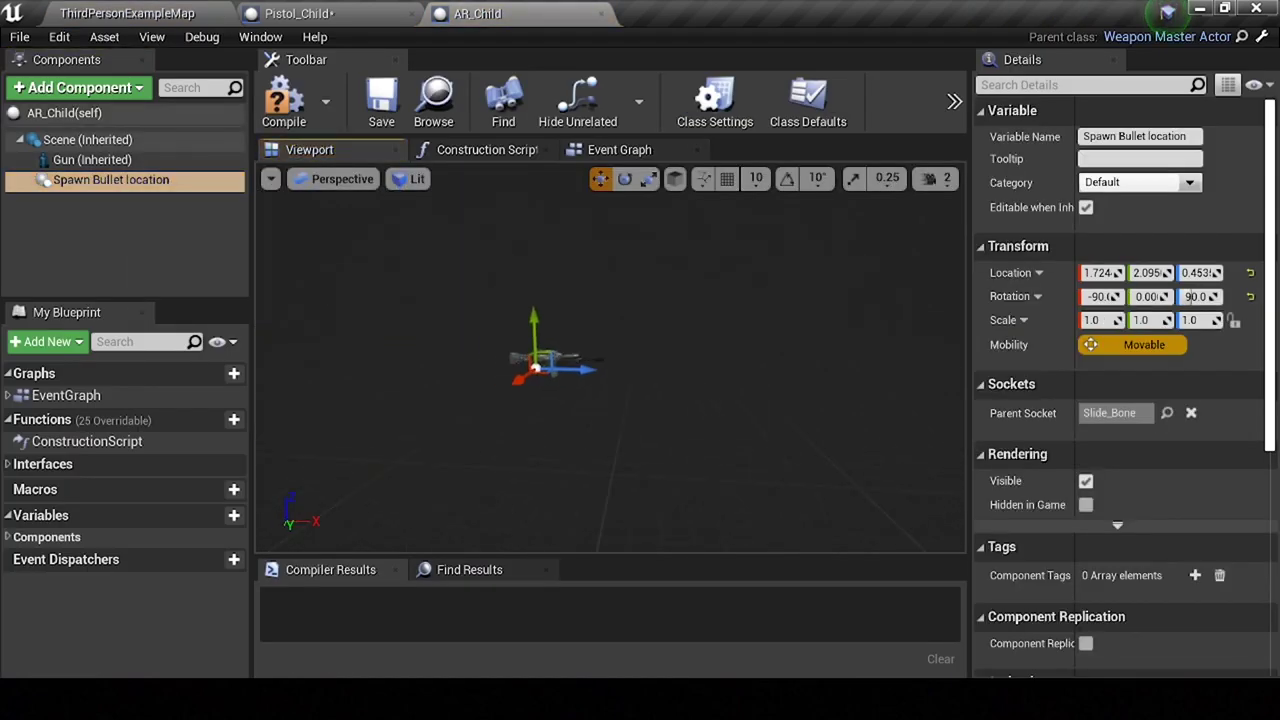
pyautogui.press('f')
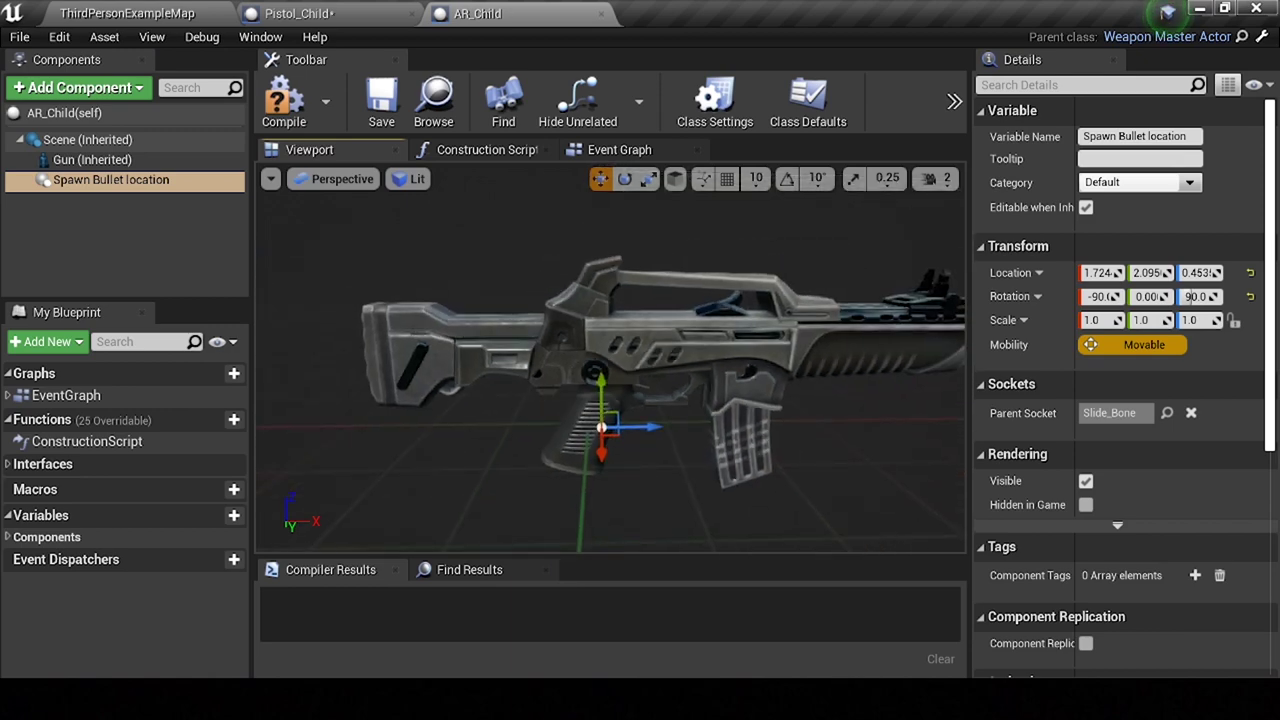
pyautogui.click(80, 159)
pyautogui.click(100, 179)
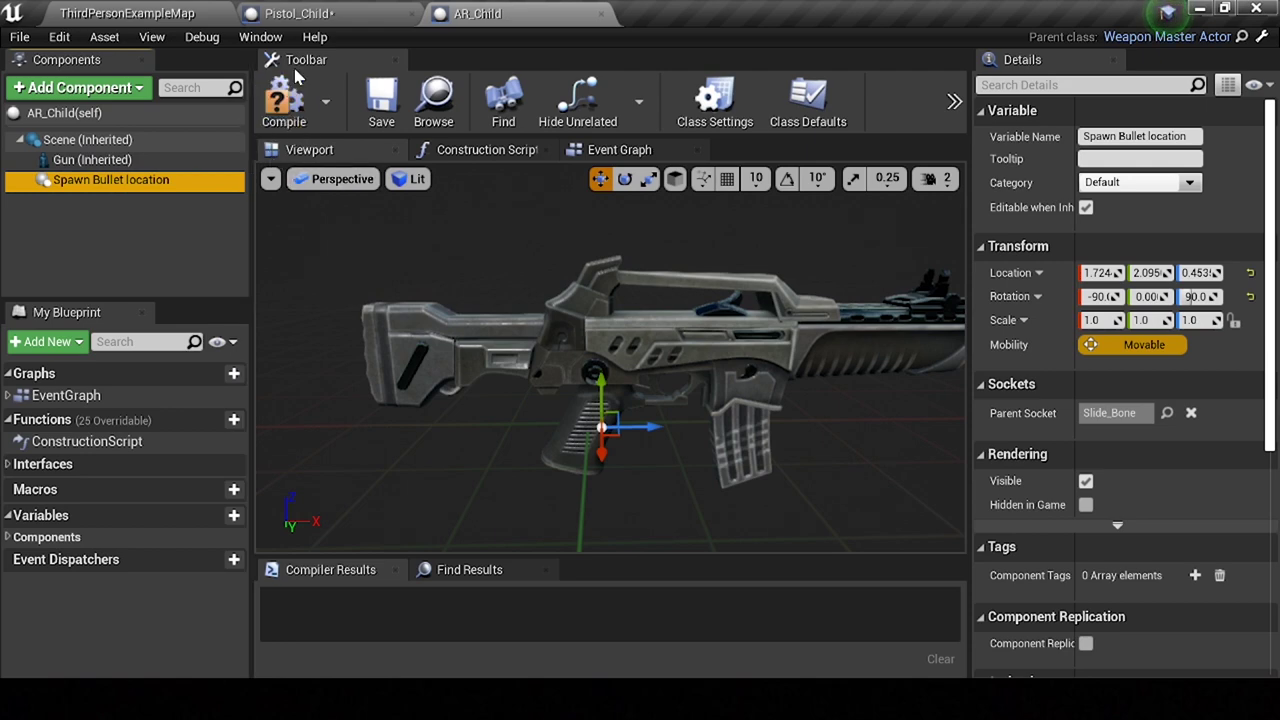
pyautogui.click(291, 13)
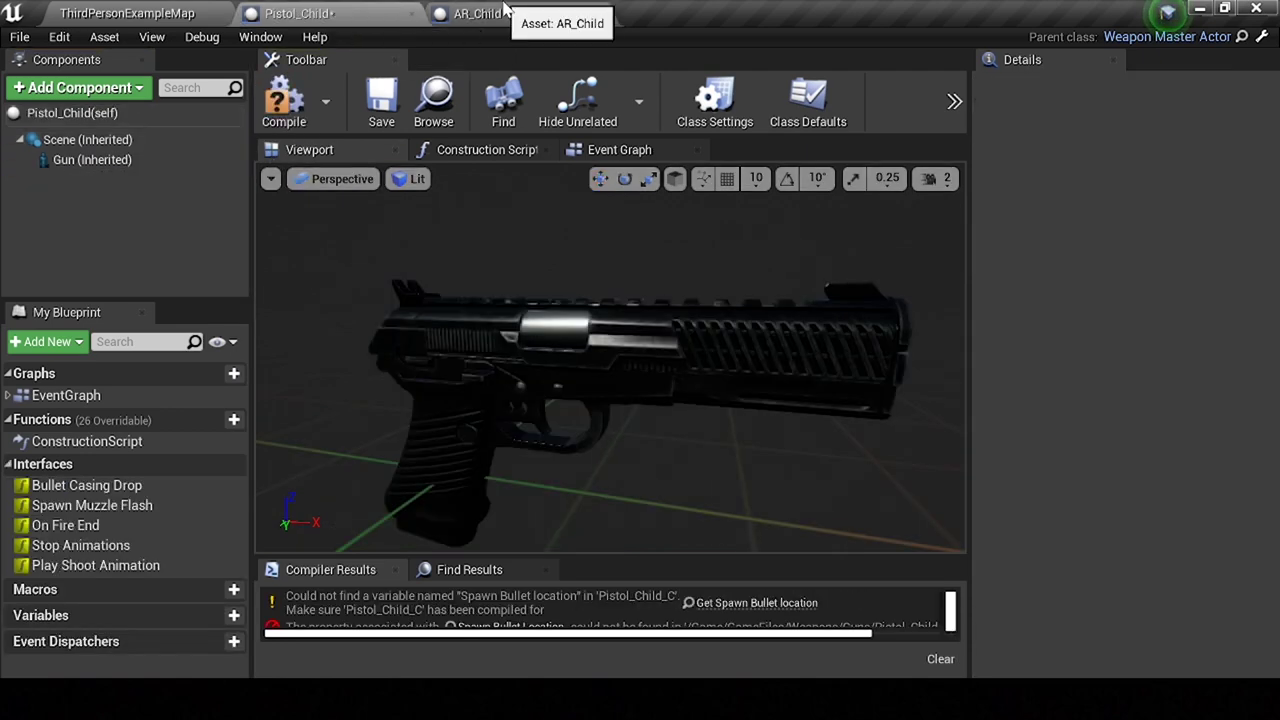
# Step: Close AR_Child, add a Scene component to Pistol_Child, and inspect the erroring node
pyautogui.middleClick(505, 10)
pyautogui.click(118, 94)
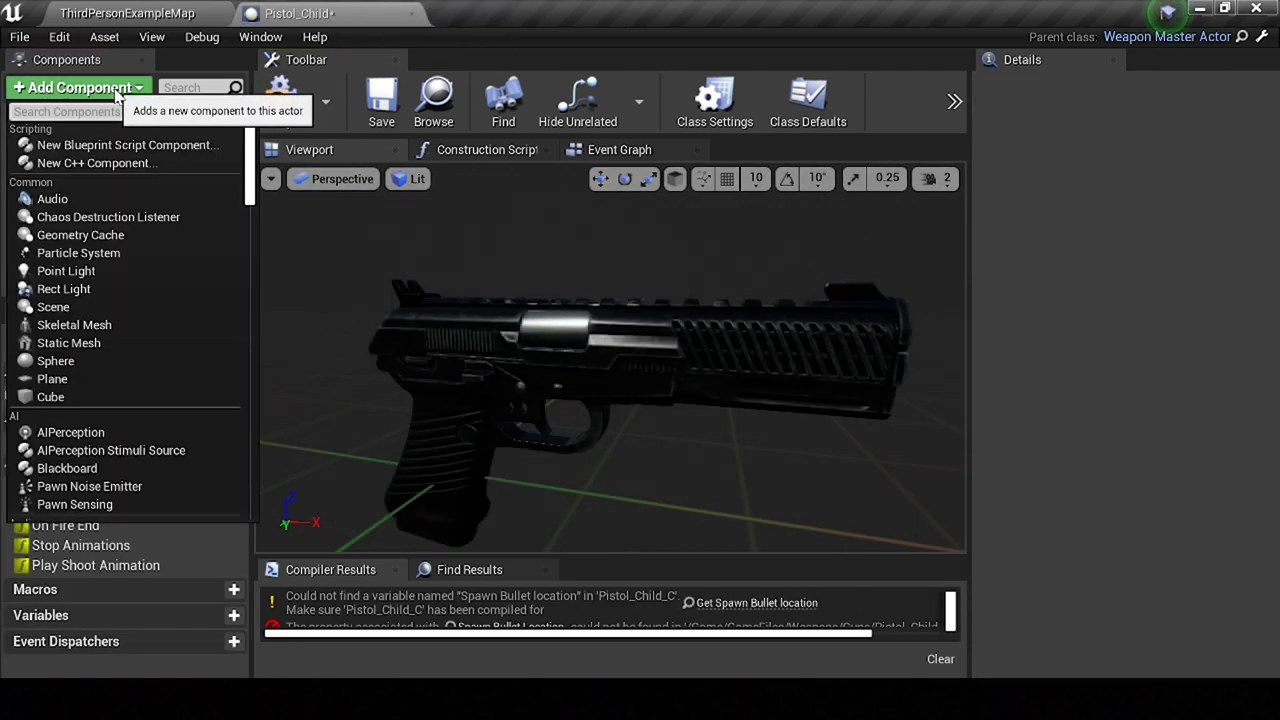
pyautogui.write('scen')
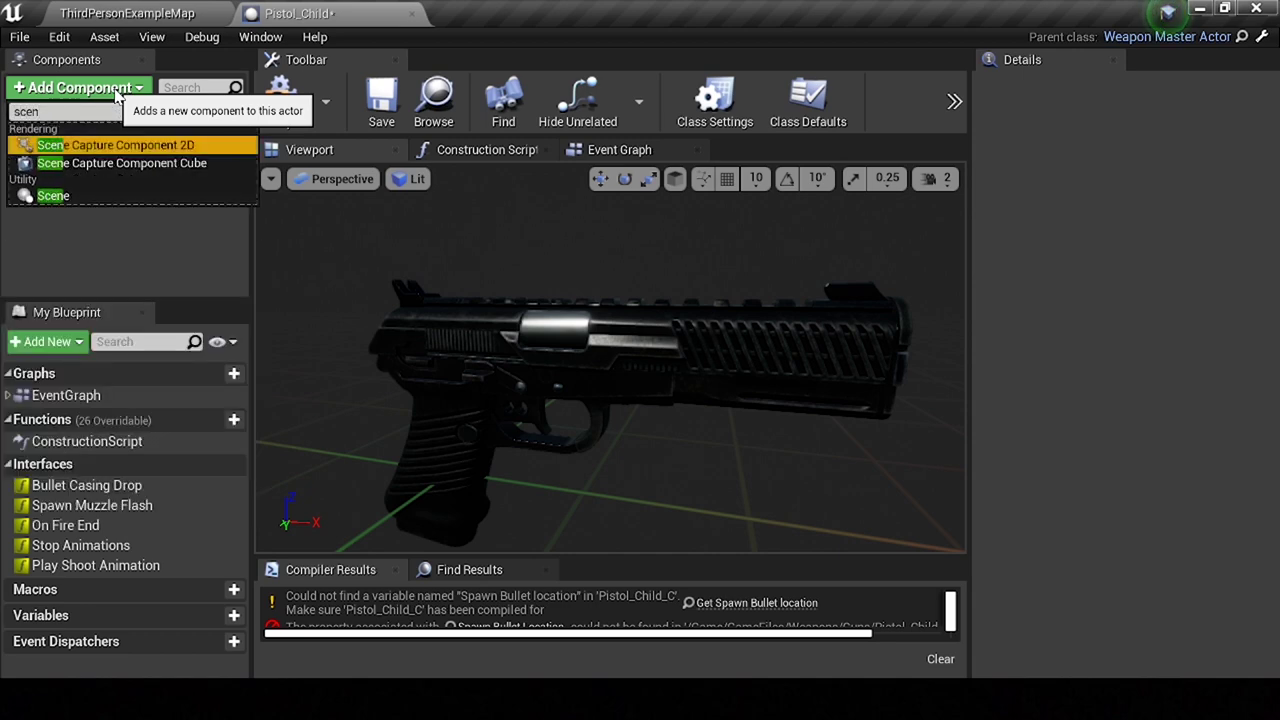
pyautogui.click(96, 195)
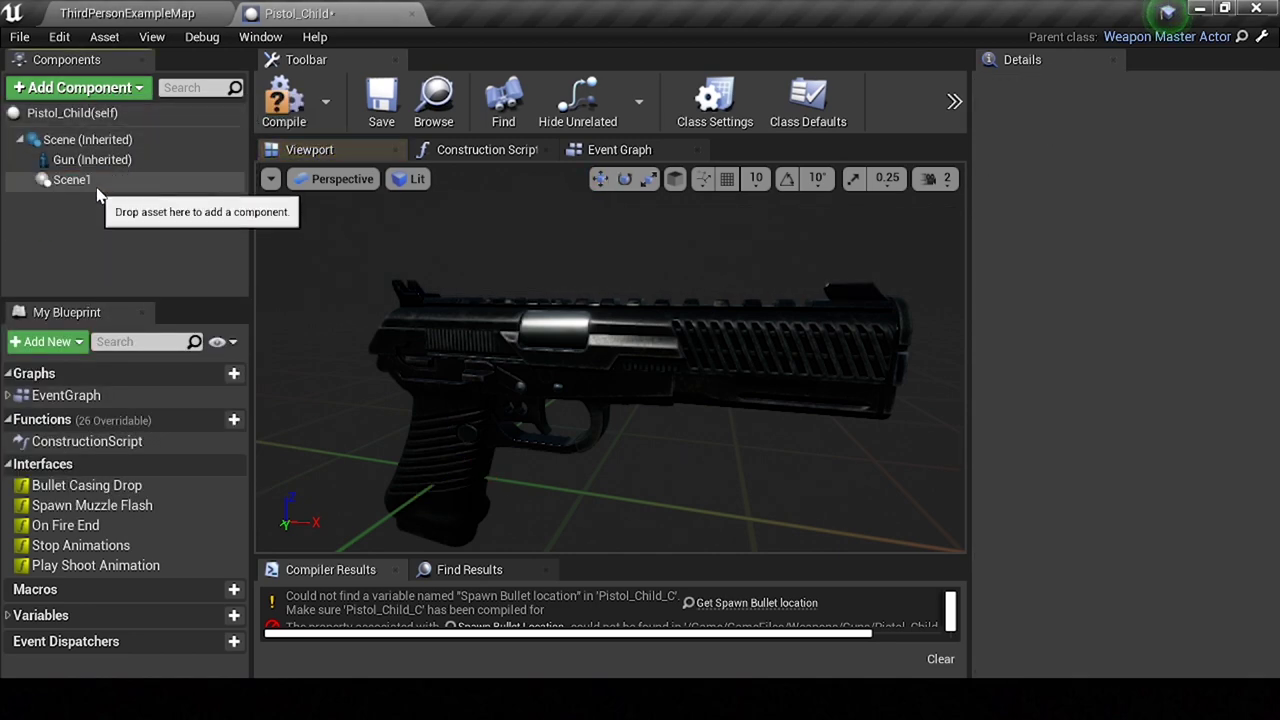
pyautogui.click(690, 603)
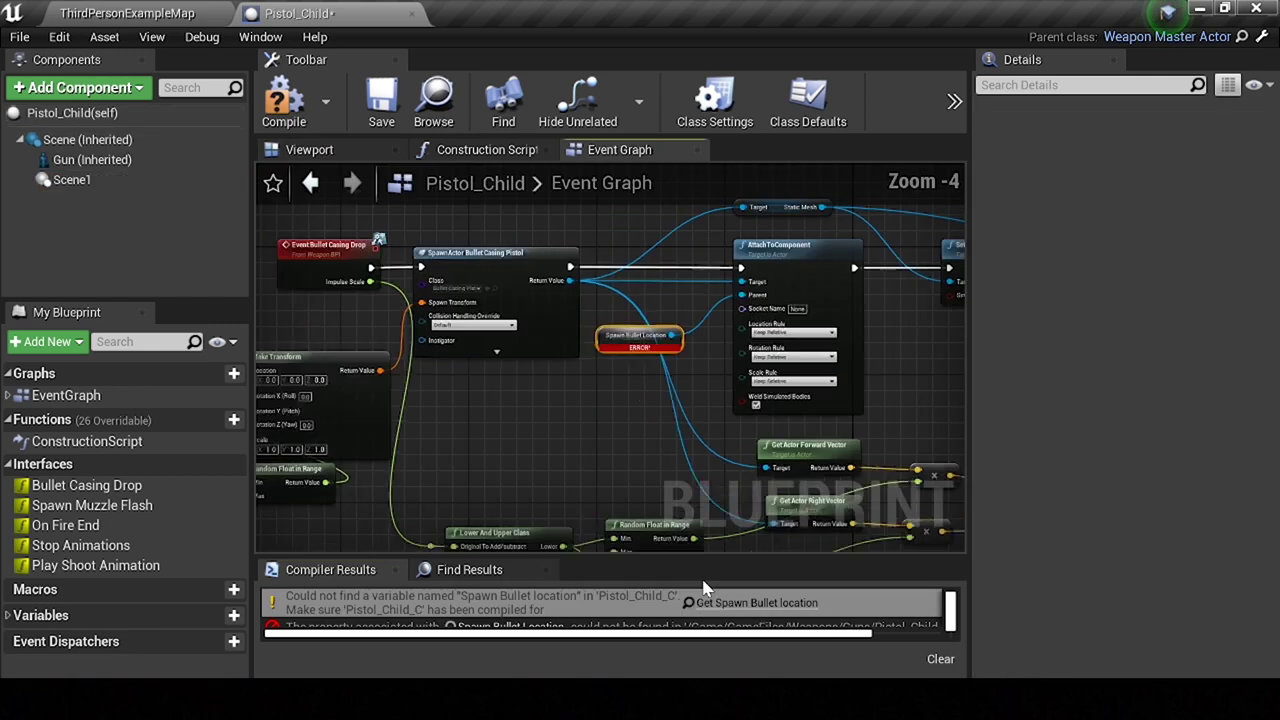
pyautogui.rightClick(598, 336)
pyautogui.click(543, 298)
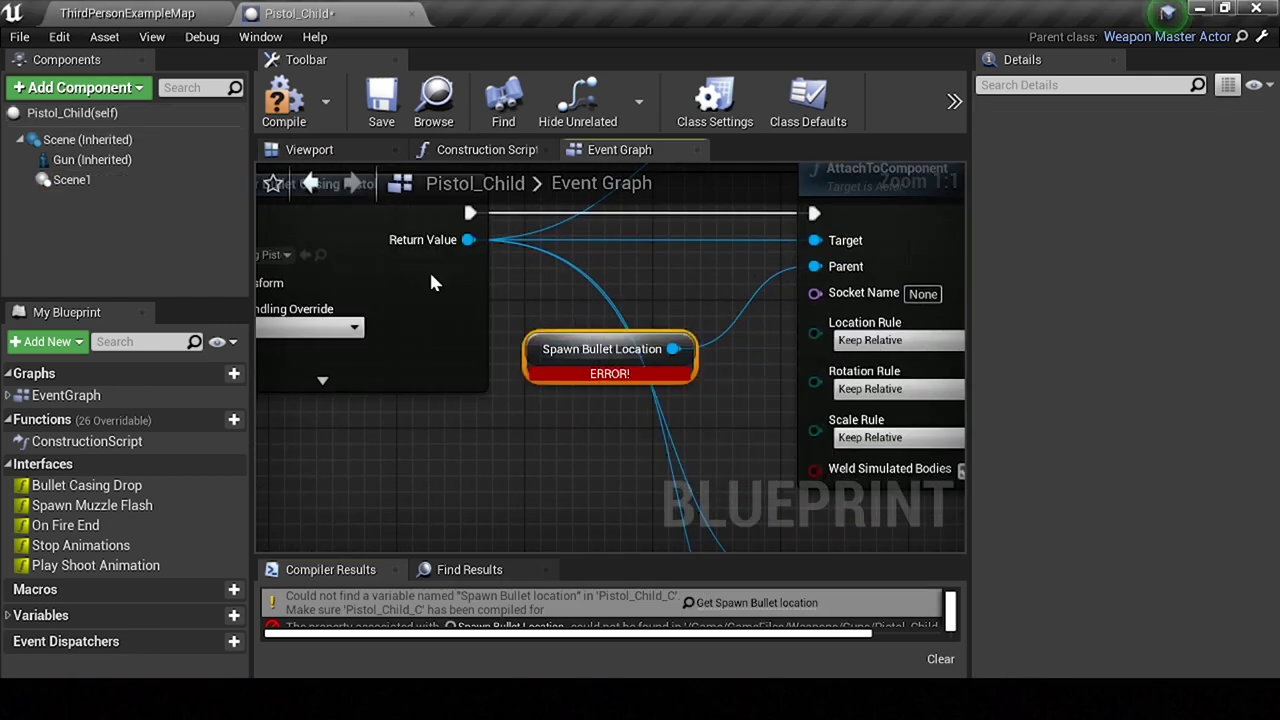
# Step: Rename the scene component Spawn Bullet Location, compile, and select the gun mesh
pyautogui.click(72, 180)
pyautogui.click(1167, 135)
pyautogui.write('Spawn Bullet Location')
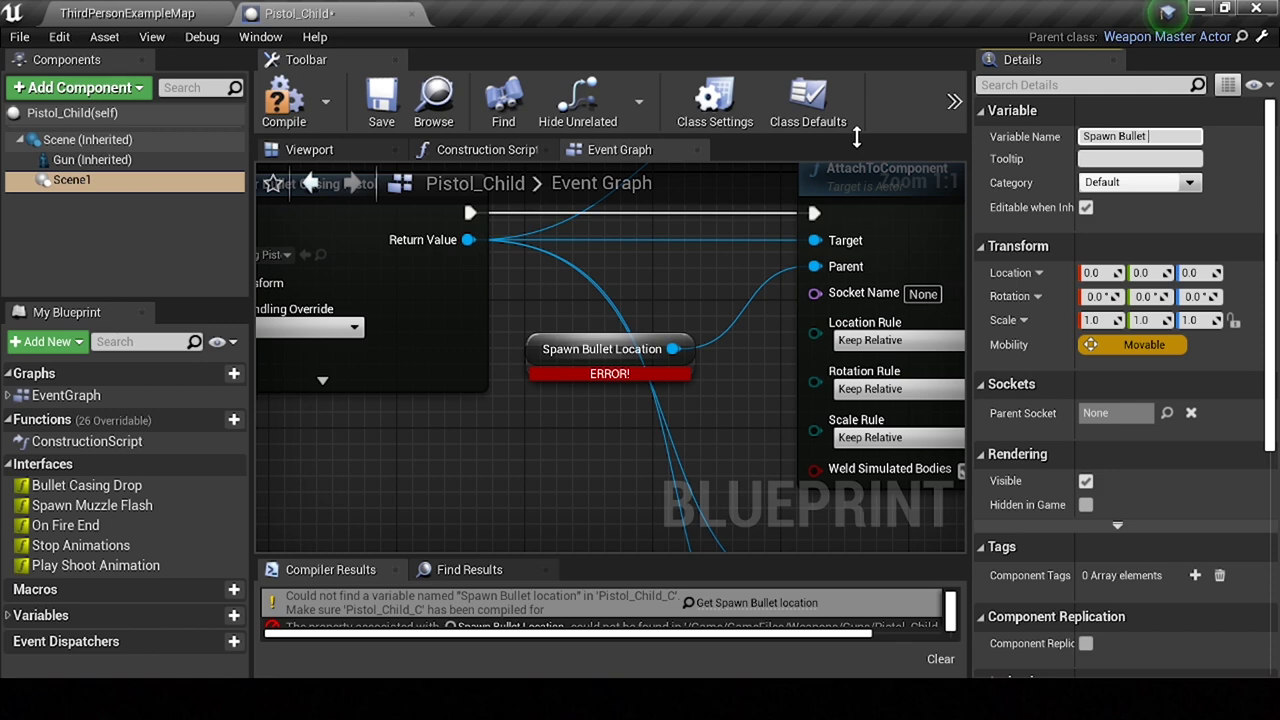
pyautogui.click(285, 105)
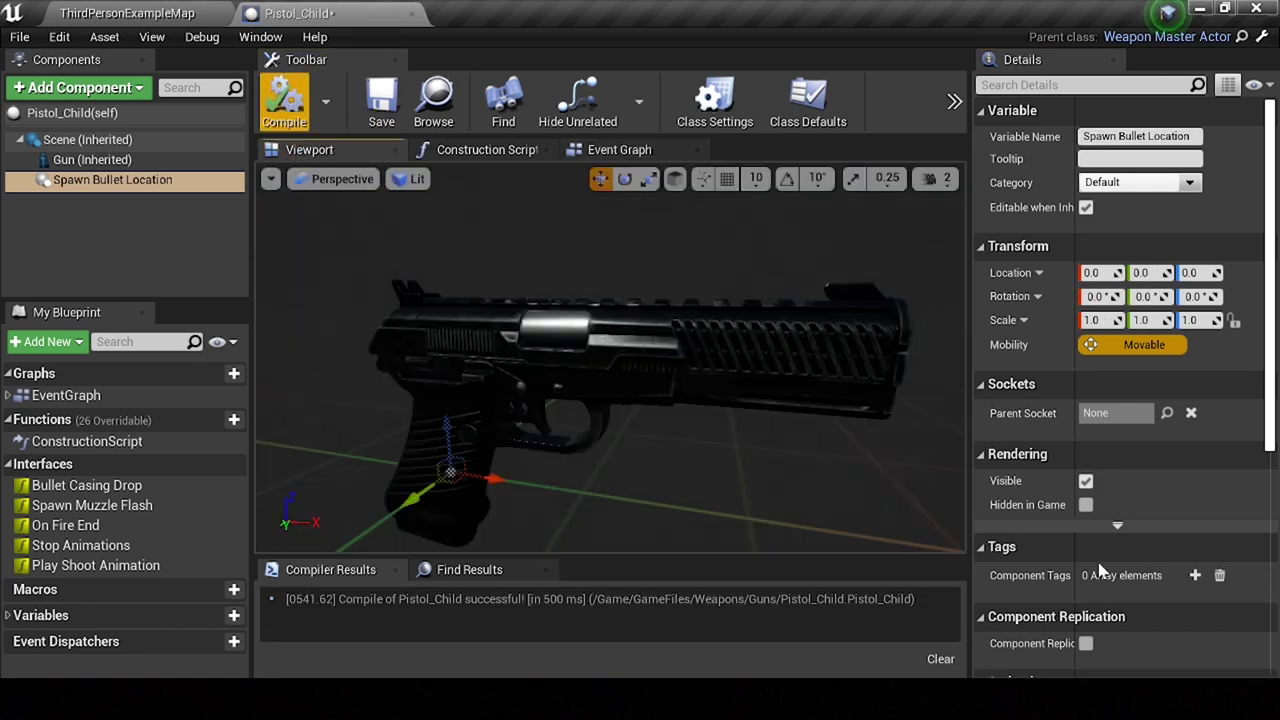
pyautogui.click(687, 406)
pyautogui.scroll(-1, 1193, 583)
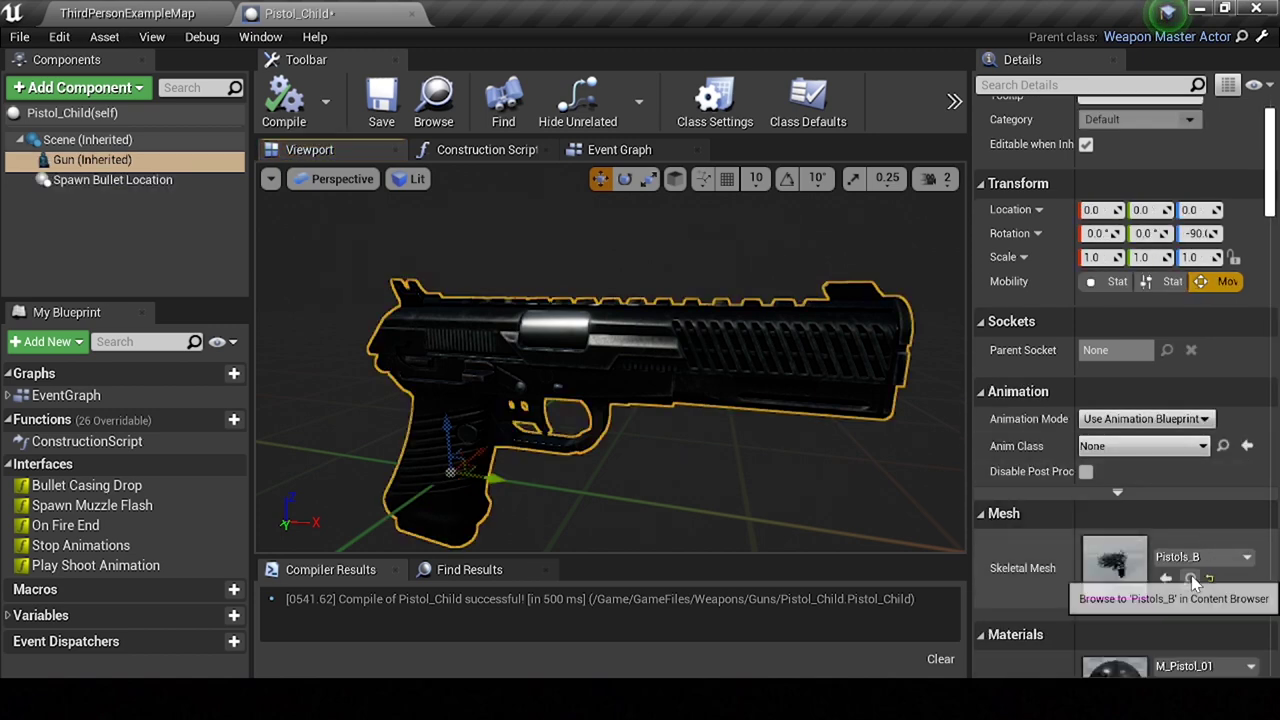
# Step: Open the Pistols_B skeleton from the gun's mesh asset and orbit the preview
pyautogui.click(1191, 580)
pyautogui.doubleClick(454, 559)
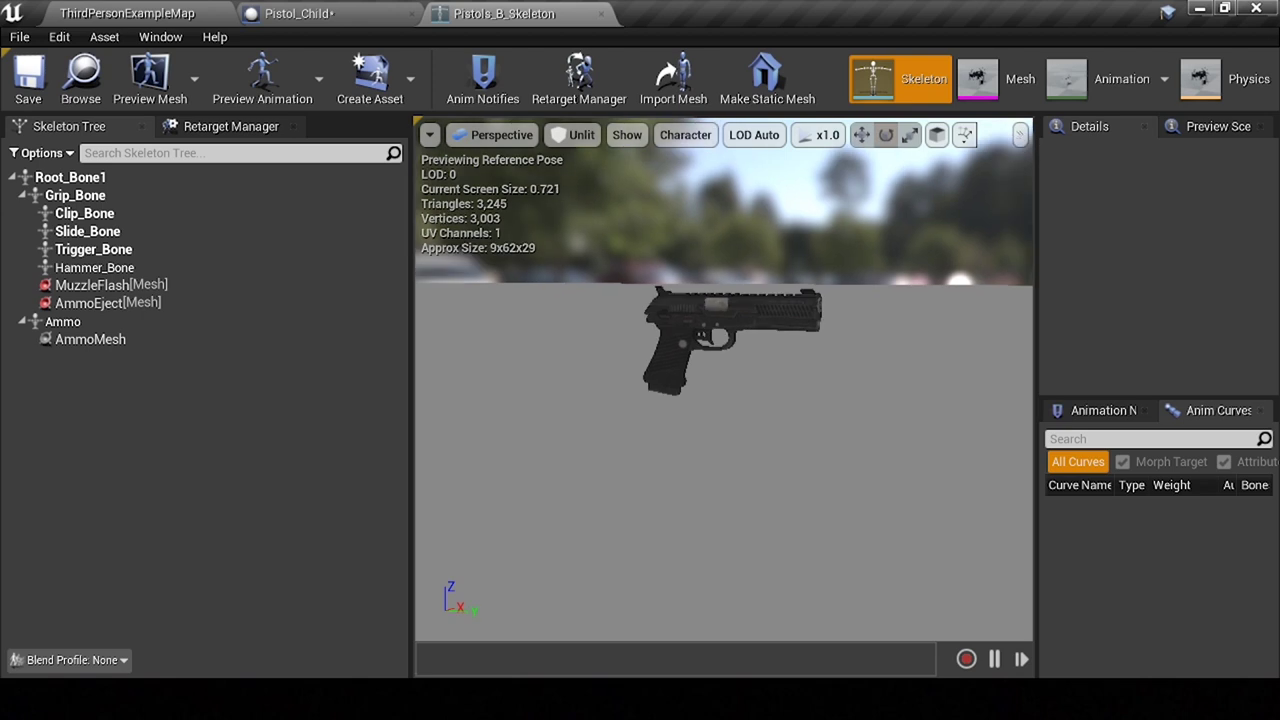
pyautogui.scroll(-3, 668, 346)
pyautogui.moveTo(668, 346); pyautogui.dragTo(700, 346)
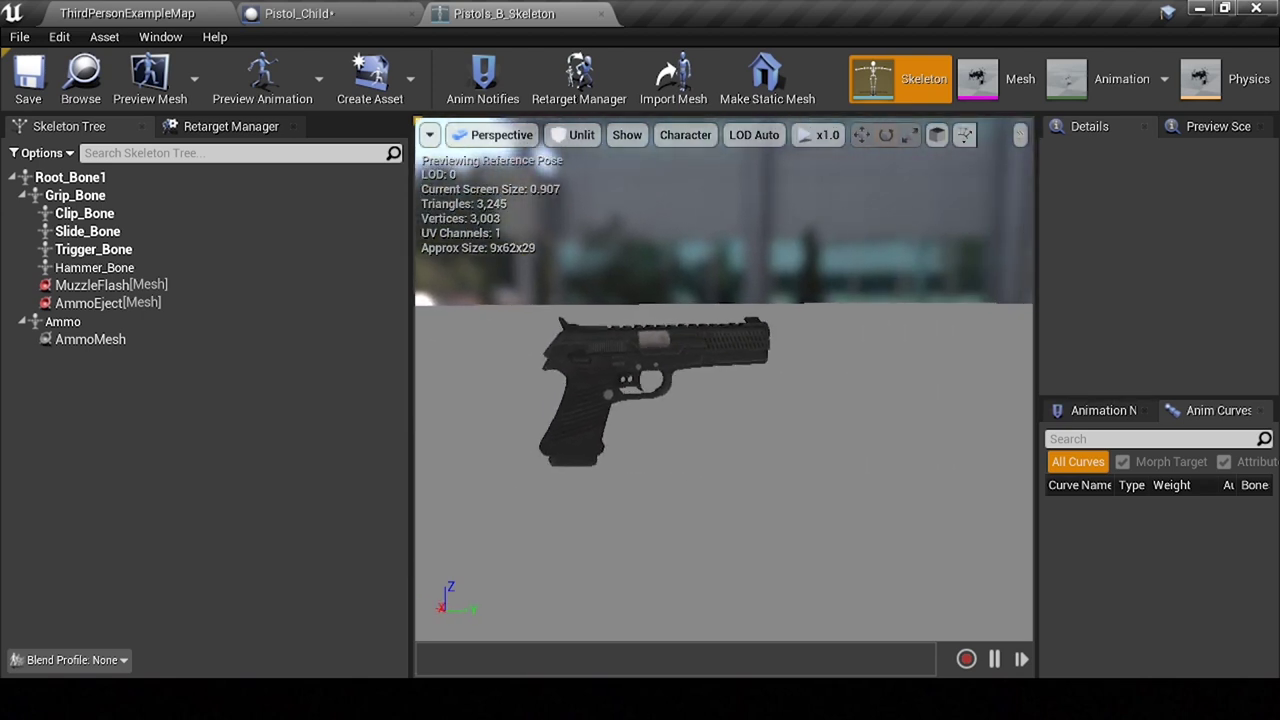
pyautogui.scroll(4, 700, 346)
# Step: Check the Slide, Clip, Trigger and Hammer bones plus MuzzleFlash and AmmoEject sockets, then return to Pistol_Child
pyautogui.click(90, 285)
pyautogui.click(135, 305)
pyautogui.click(100, 232)
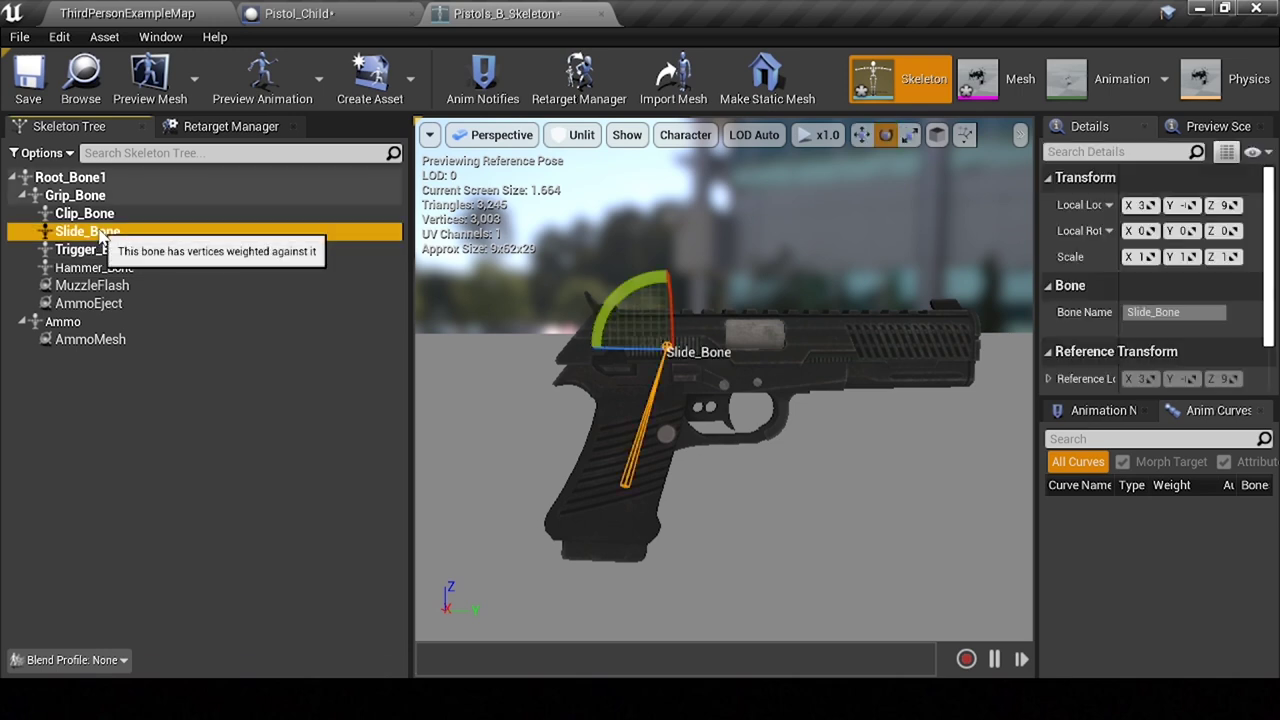
pyautogui.click(102, 216)
pyautogui.click(114, 255)
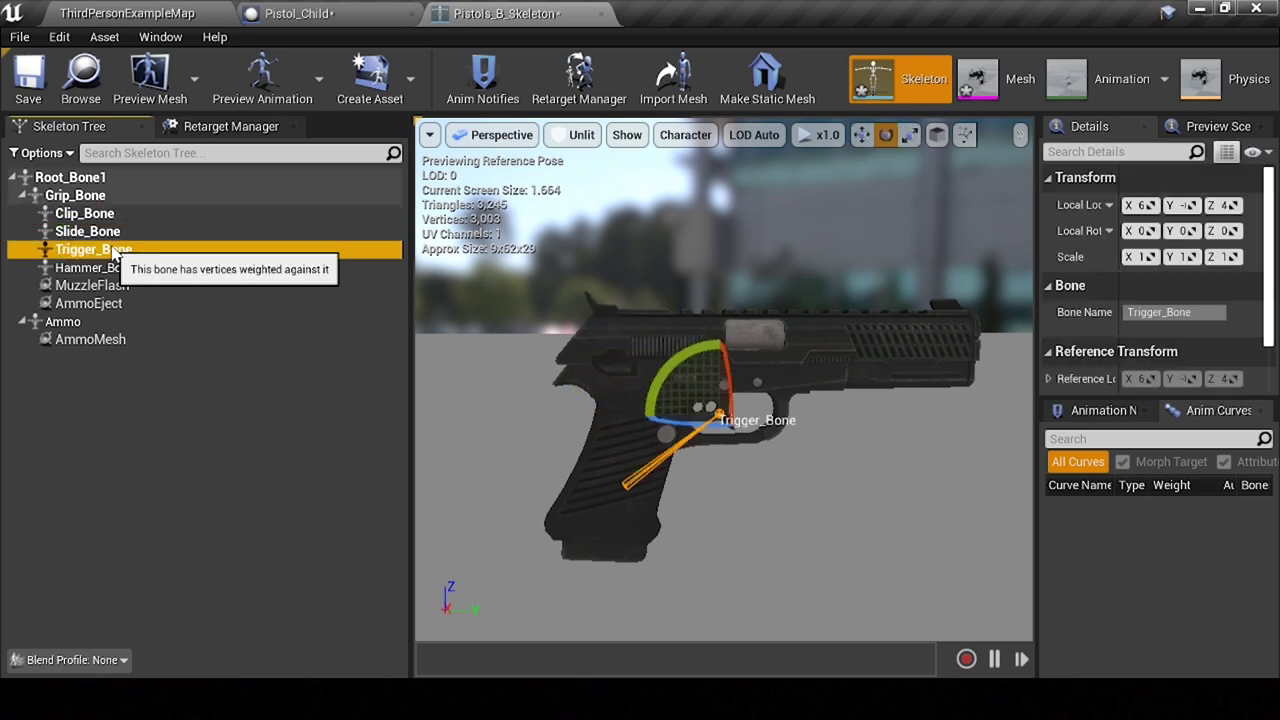
pyautogui.click(118, 267)
pyautogui.click(118, 286)
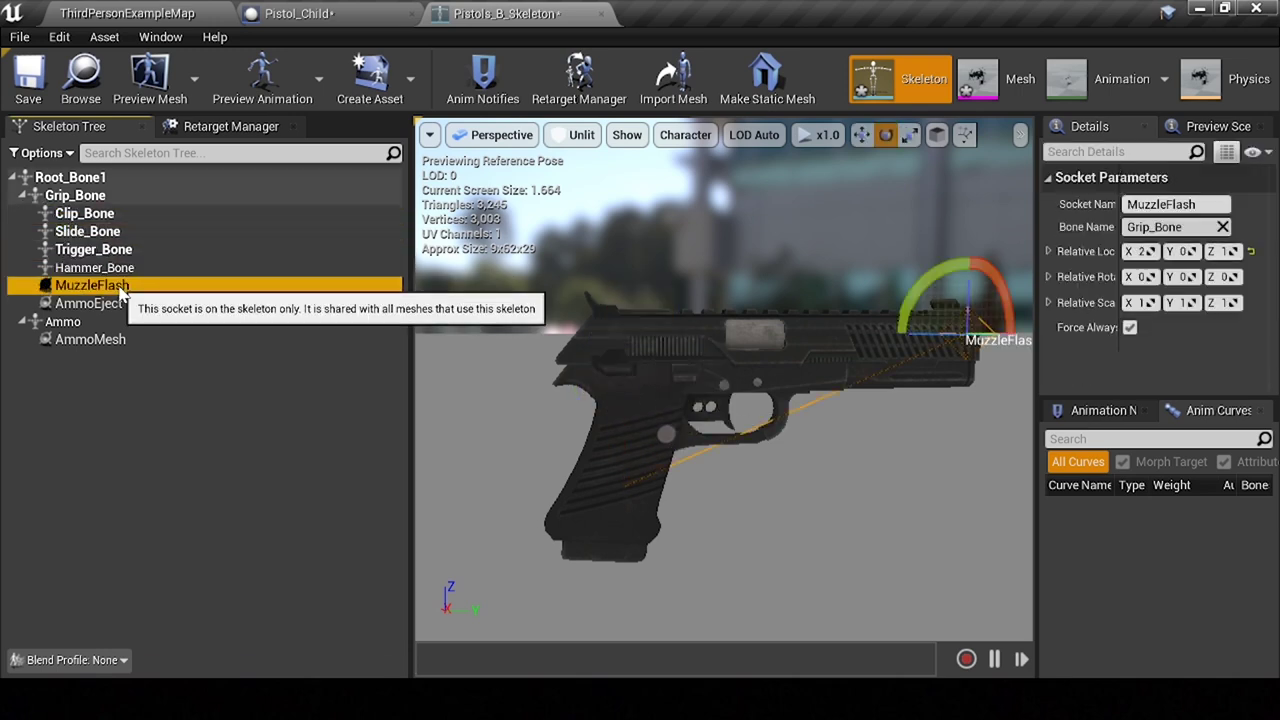
pyautogui.click(122, 304)
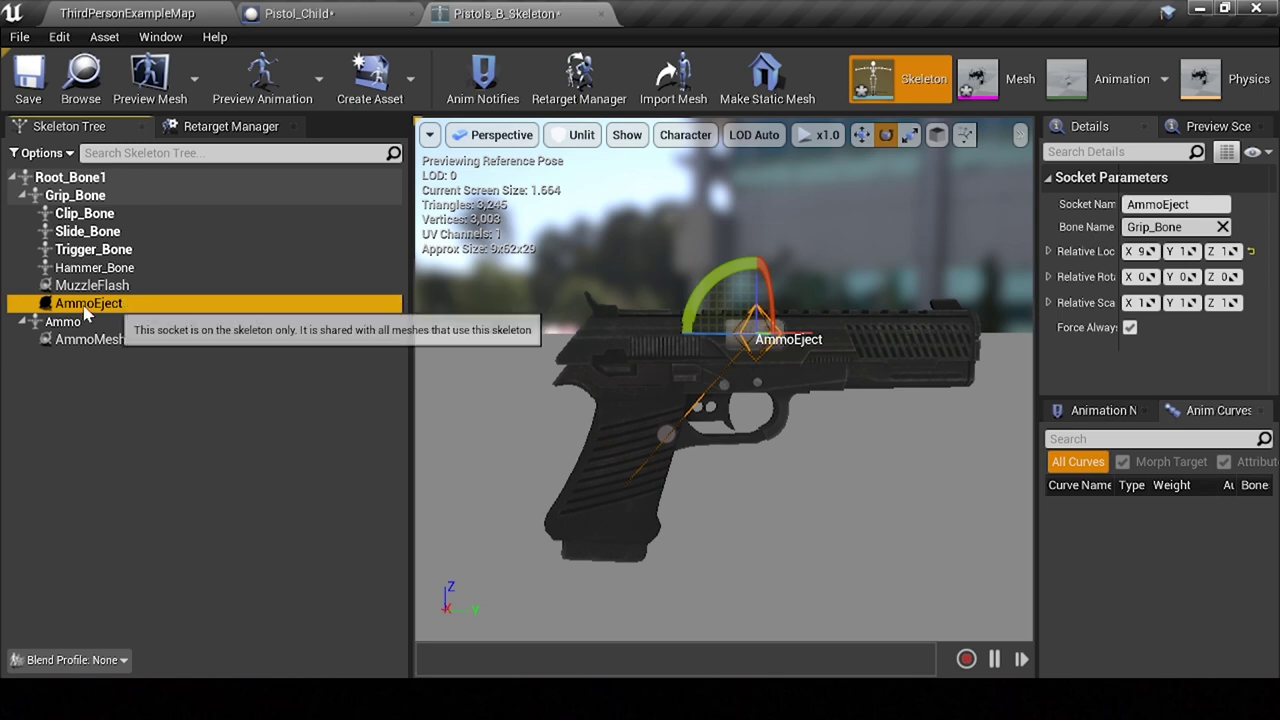
pyautogui.rightClick(100, 305)
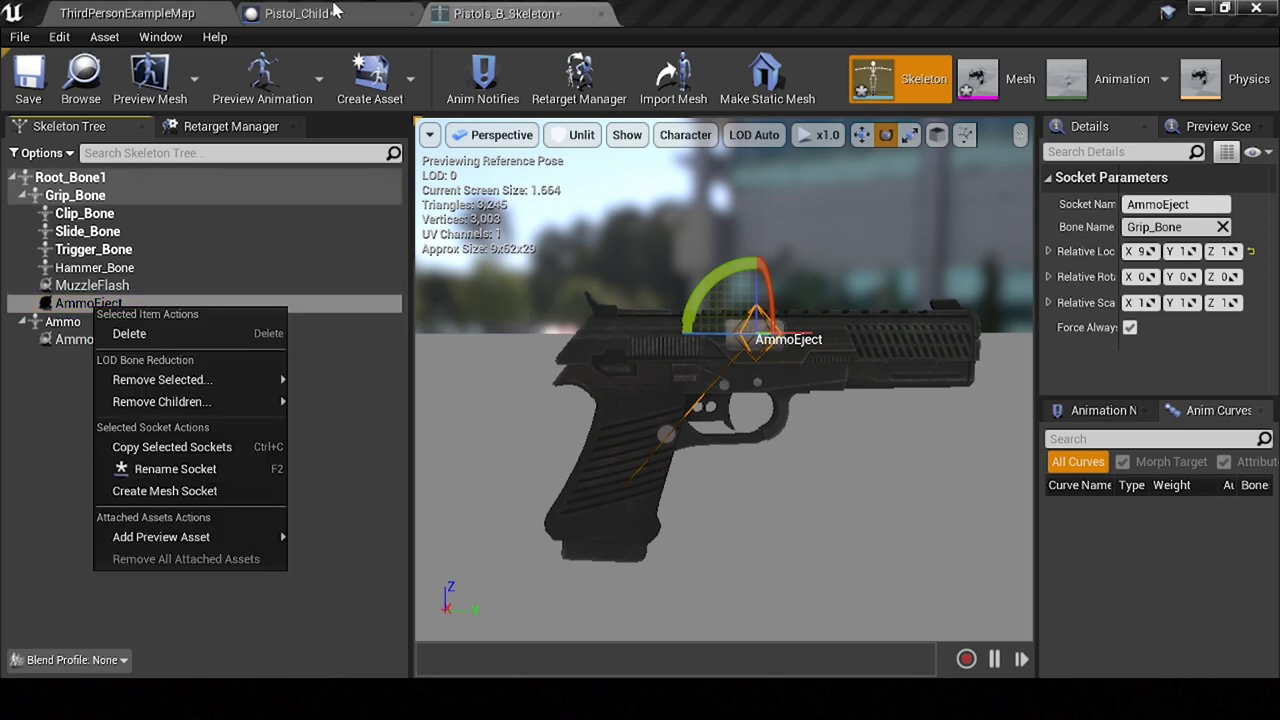
pyautogui.click(335, 10)
pyautogui.click(100, 179)
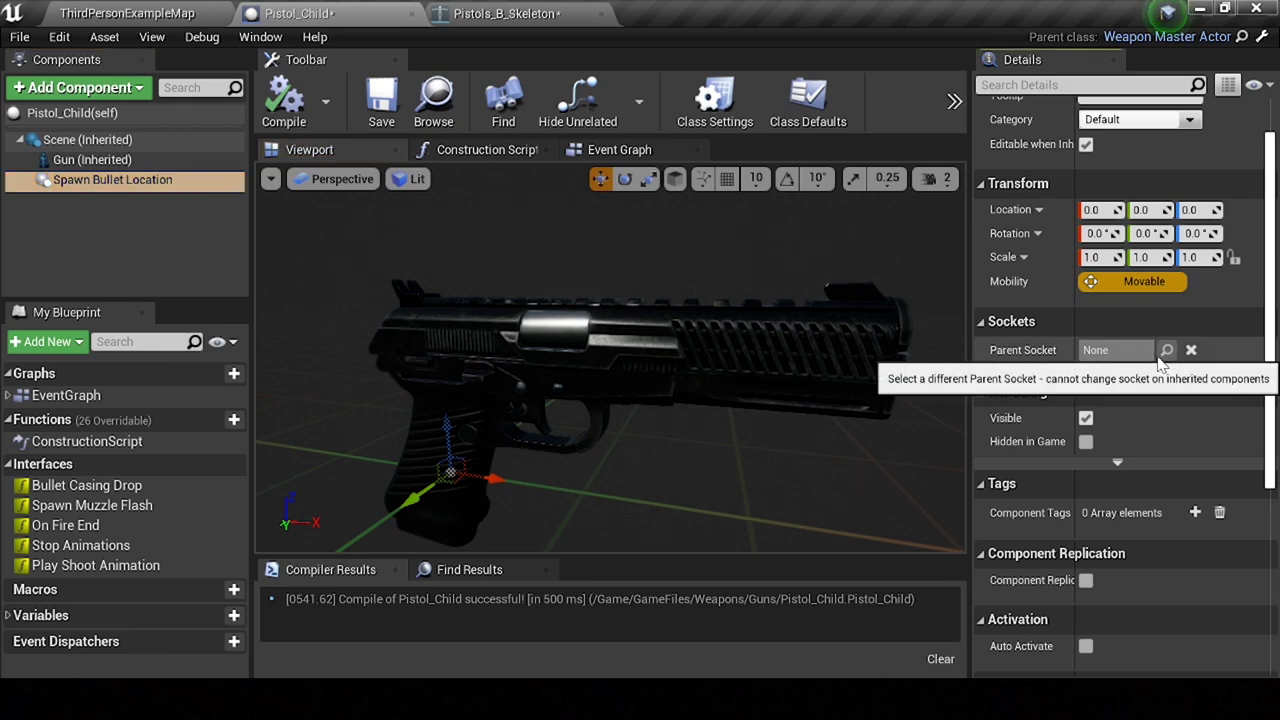
# Step: Nest Spawn Bullet Location under Gun and attach it to the AmmoEject socket
pyautogui.moveTo(110, 180); pyautogui.dragTo(95, 161)
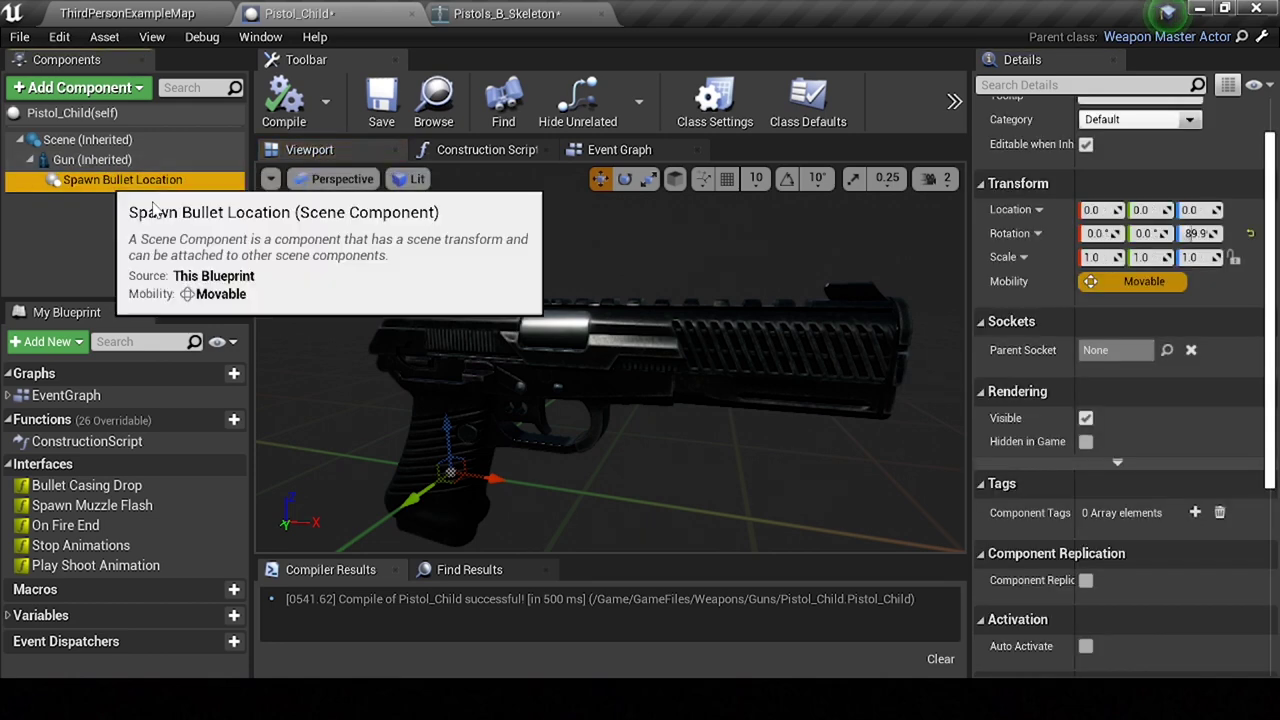
pyautogui.click(1166, 349)
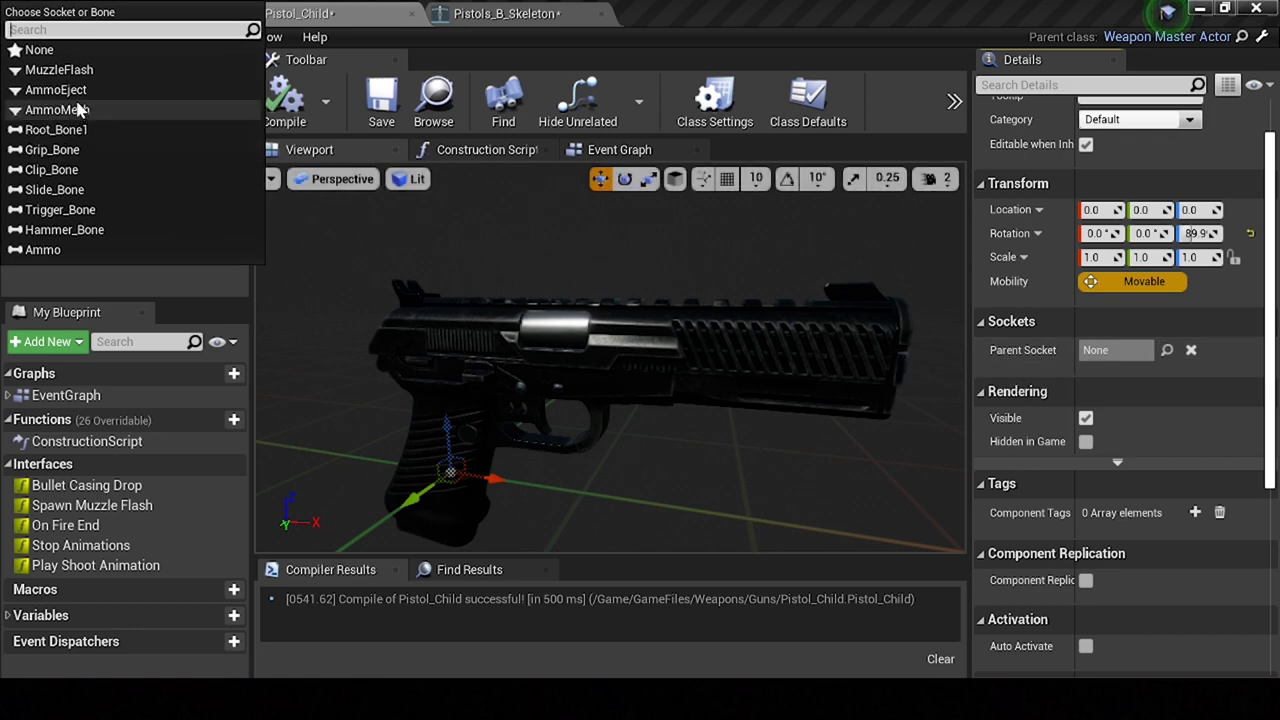
pyautogui.click(60, 90)
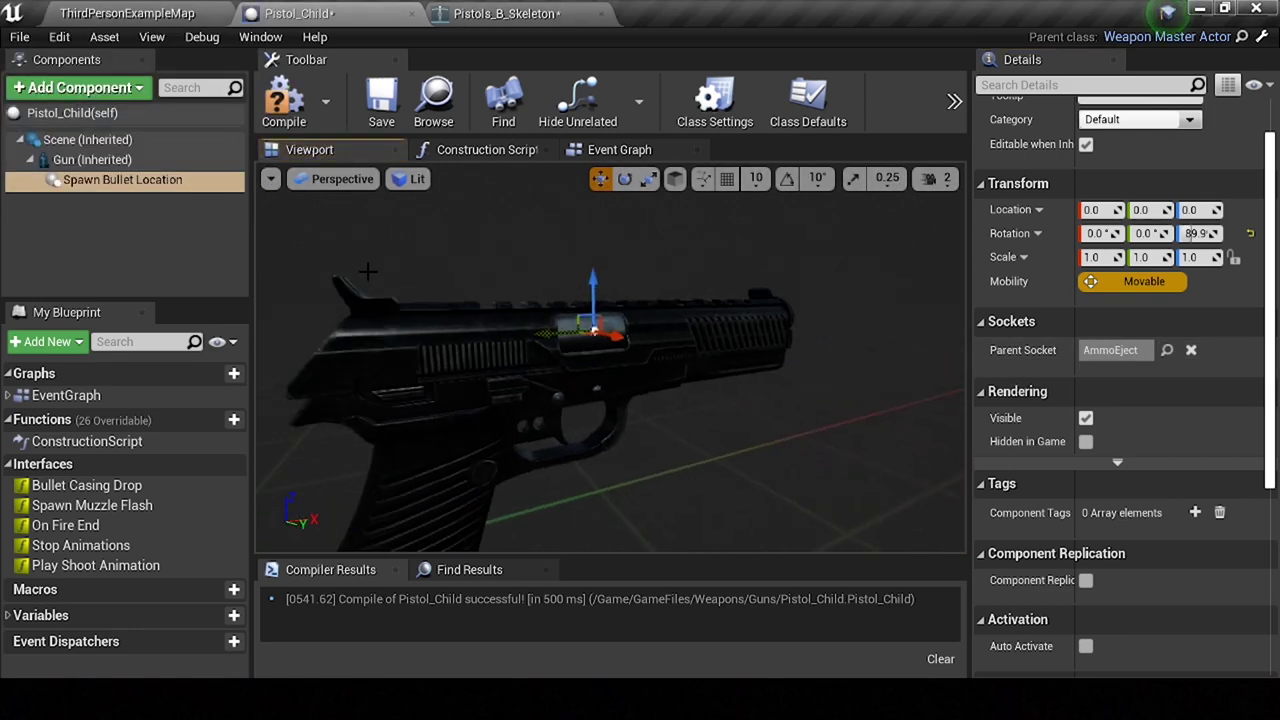
# Step: Add a StaticMesh child under Spawn Bullet Location using the PistolB_Ammo mesh
pyautogui.click(119, 97)
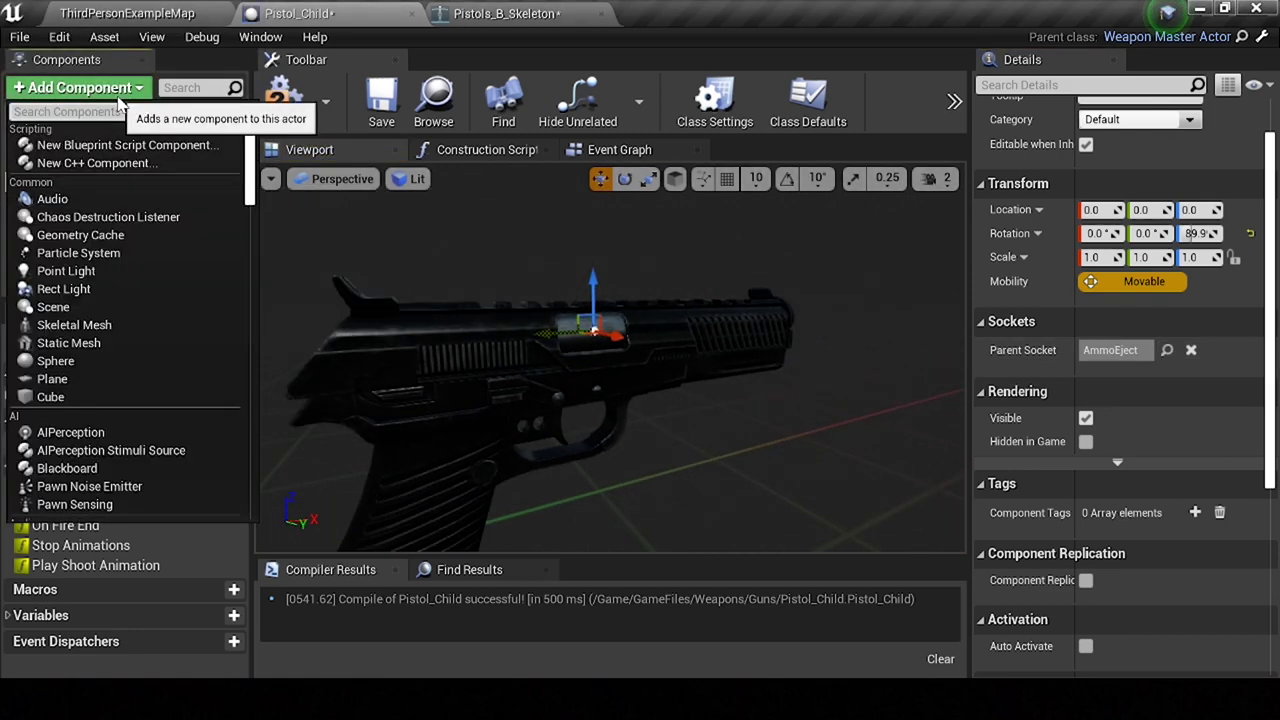
pyautogui.write('s')
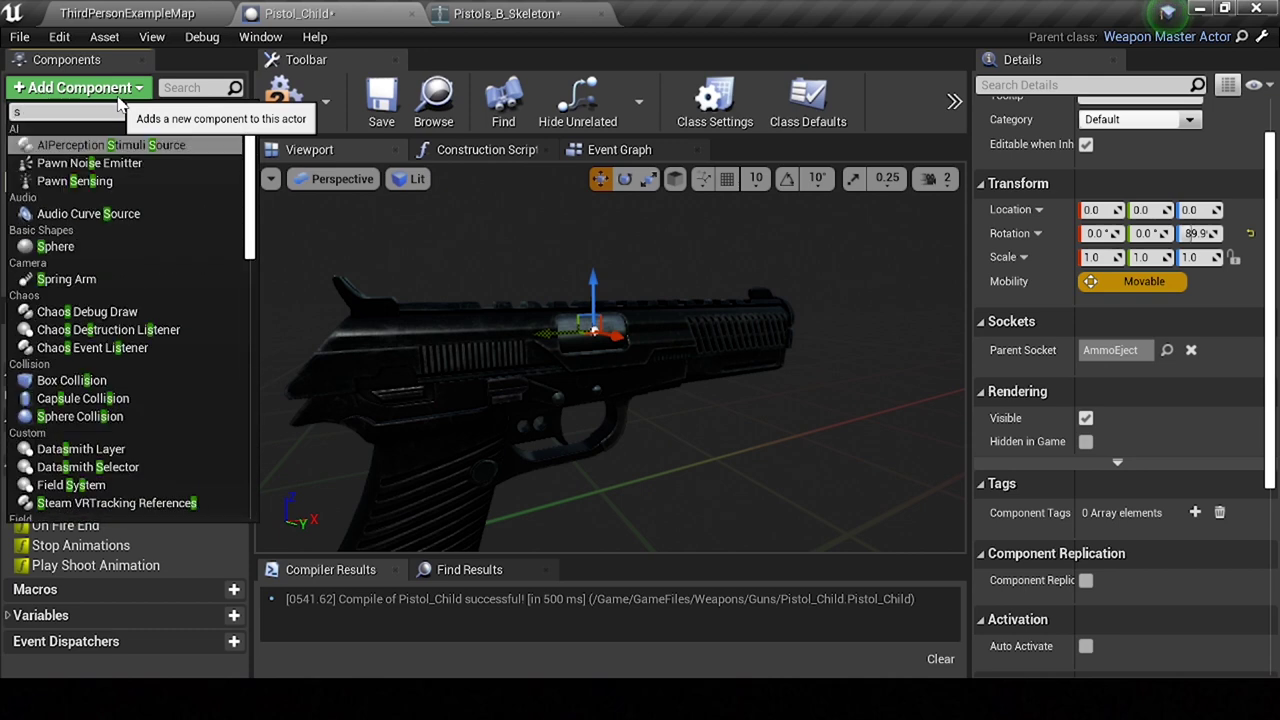
pyautogui.write('tati')
pyautogui.click(60, 213)
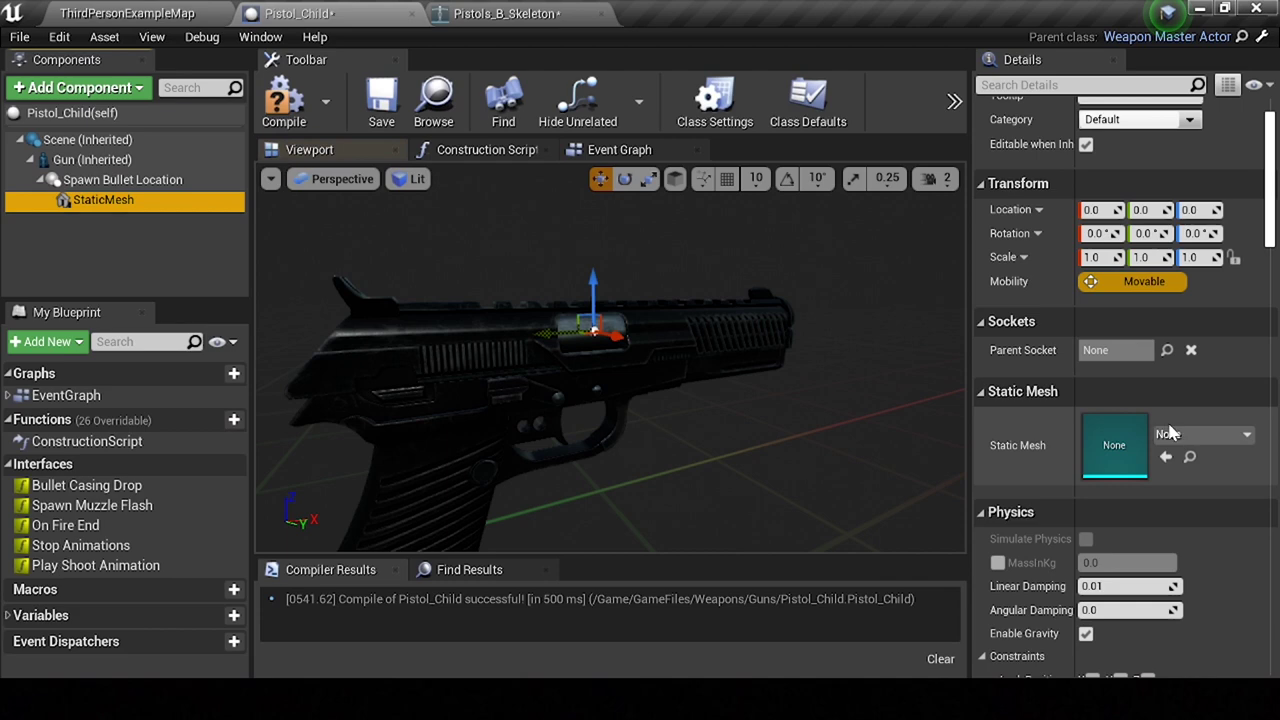
pyautogui.click(1186, 436)
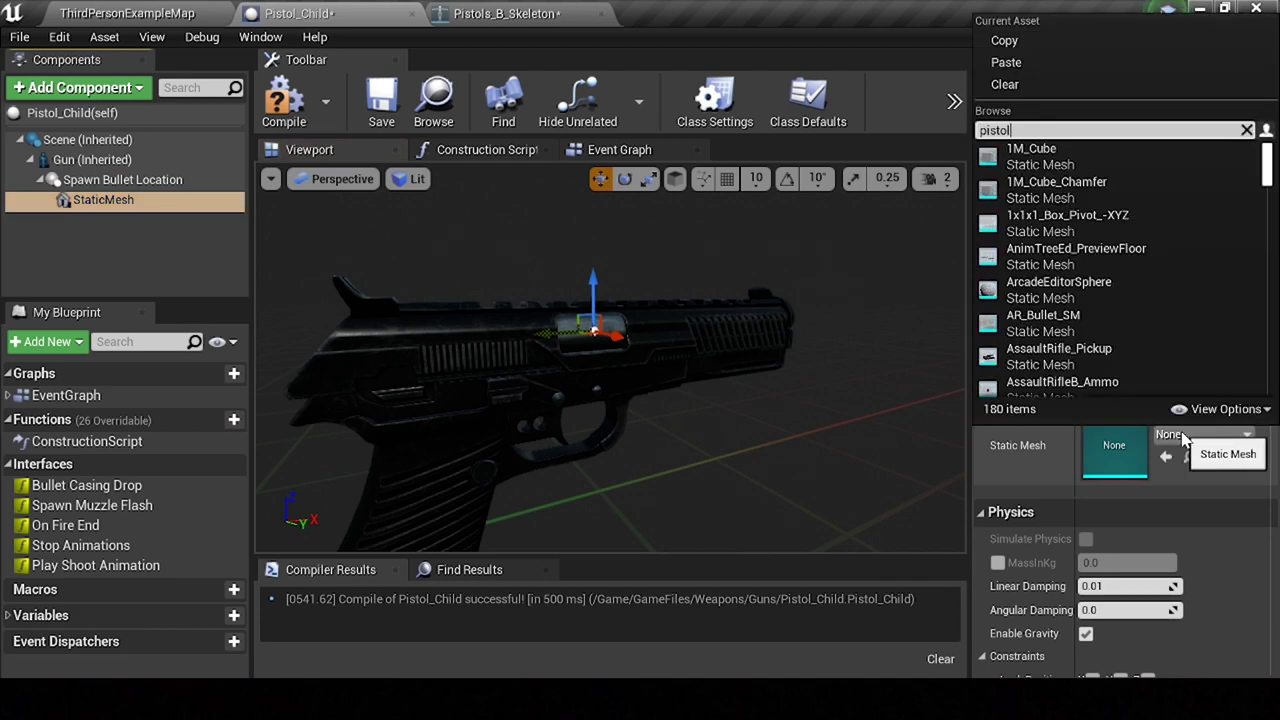
pyautogui.click(1070, 152)
pyautogui.scroll(5, 783, 354)
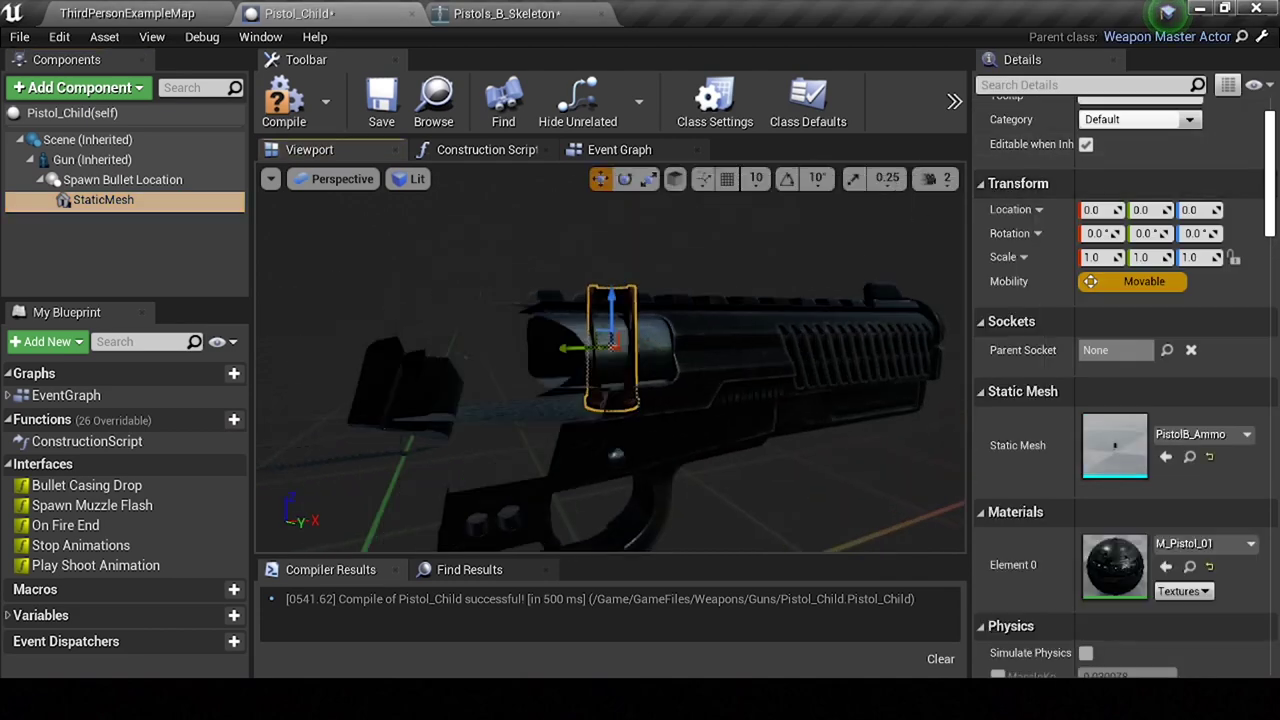
pyautogui.scroll(-5, 610, 360)
pyautogui.click(122, 179)
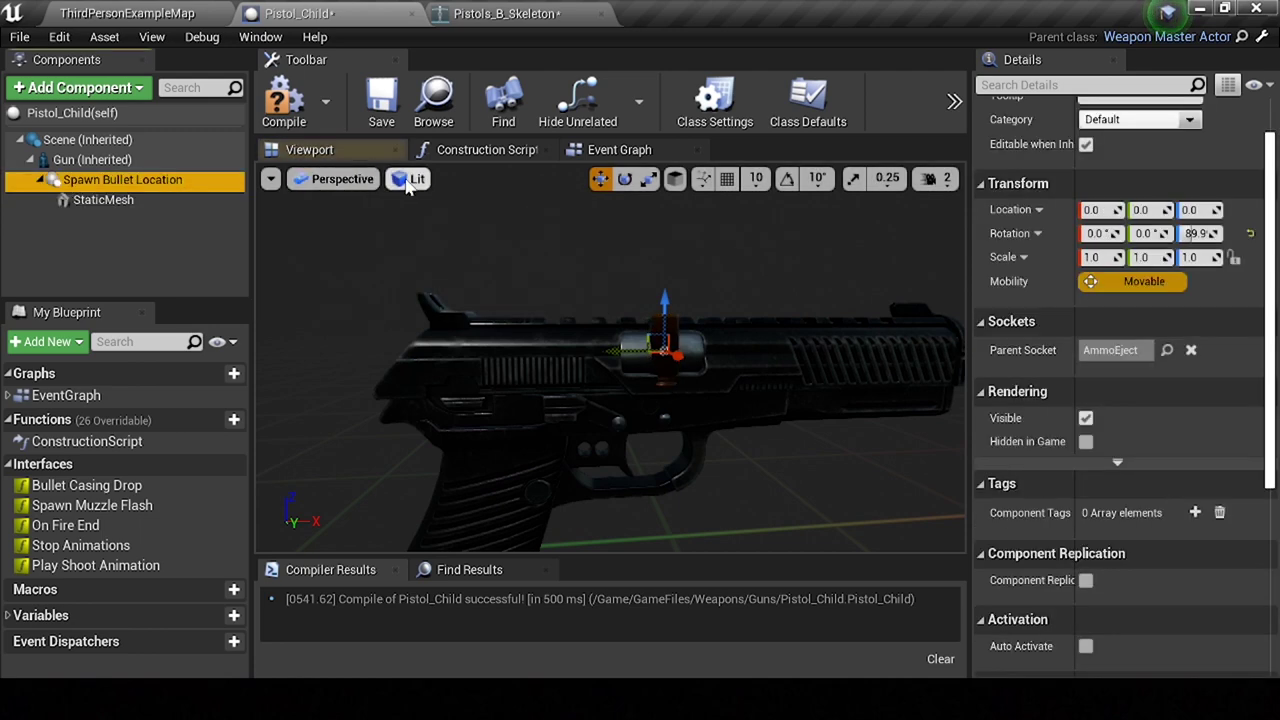
# Step: Switch the blueprint viewport preview to Unlit shading
pyautogui.click(407, 180)
pyautogui.click(365, 231)
pyautogui.scroll(-3, 400, 260)
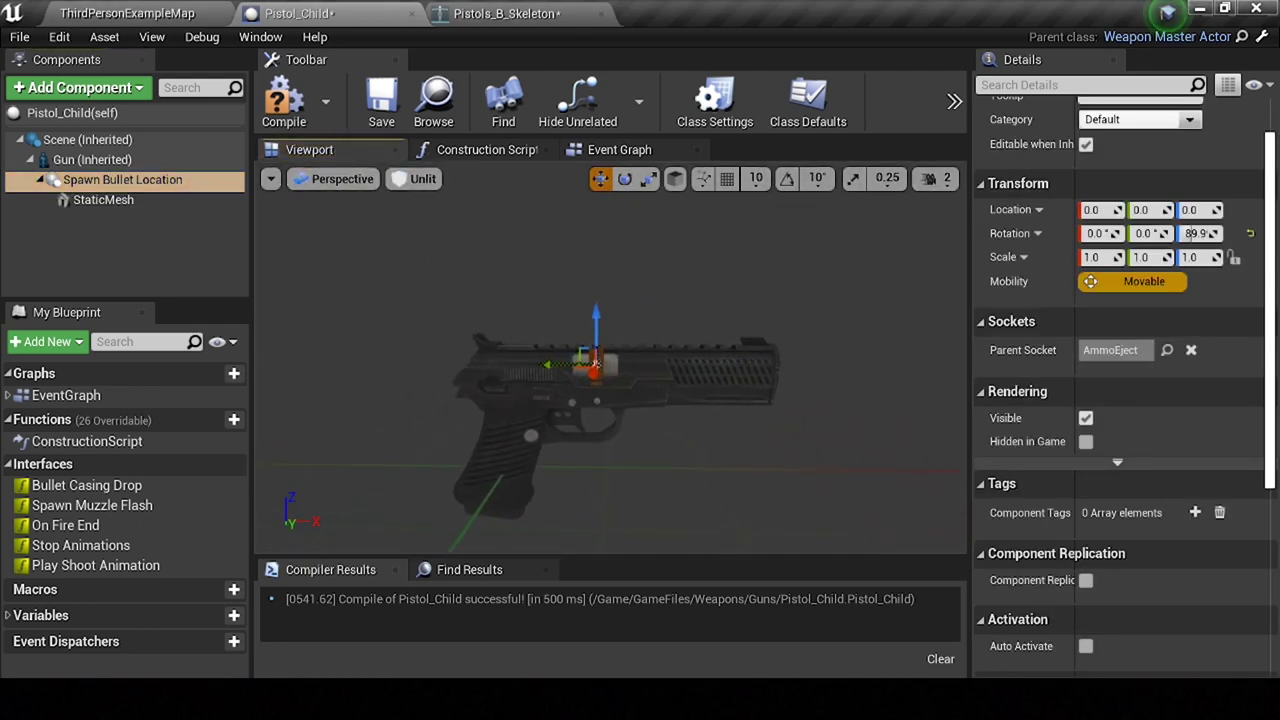
pyautogui.scroll(2, 595, 362)
pyautogui.scroll(2, 595, 362)
pyautogui.scroll(2, 595, 362)
pyautogui.scroll(1, 595, 362)
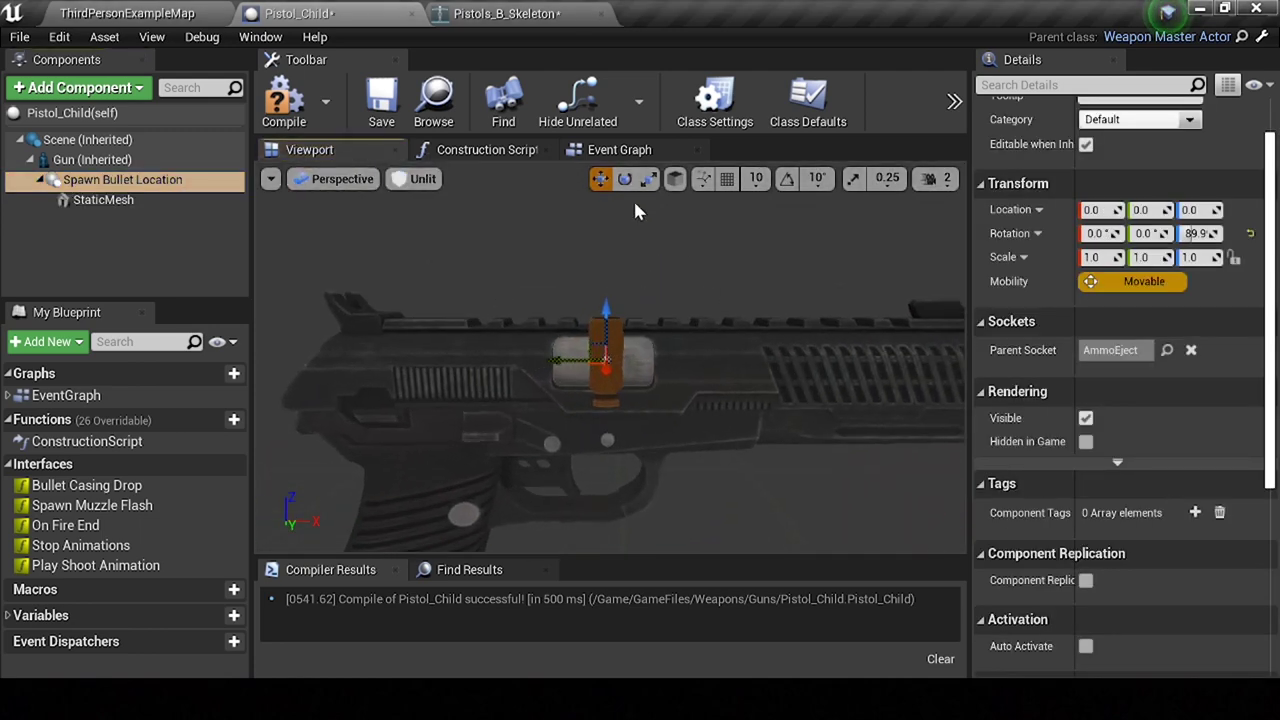
# Step: Rotate Spawn Bullet Location to X -90 and Z 90
pyautogui.click(624, 178)
pyautogui.moveTo(580, 284); pyautogui.dragTo(598, 284)
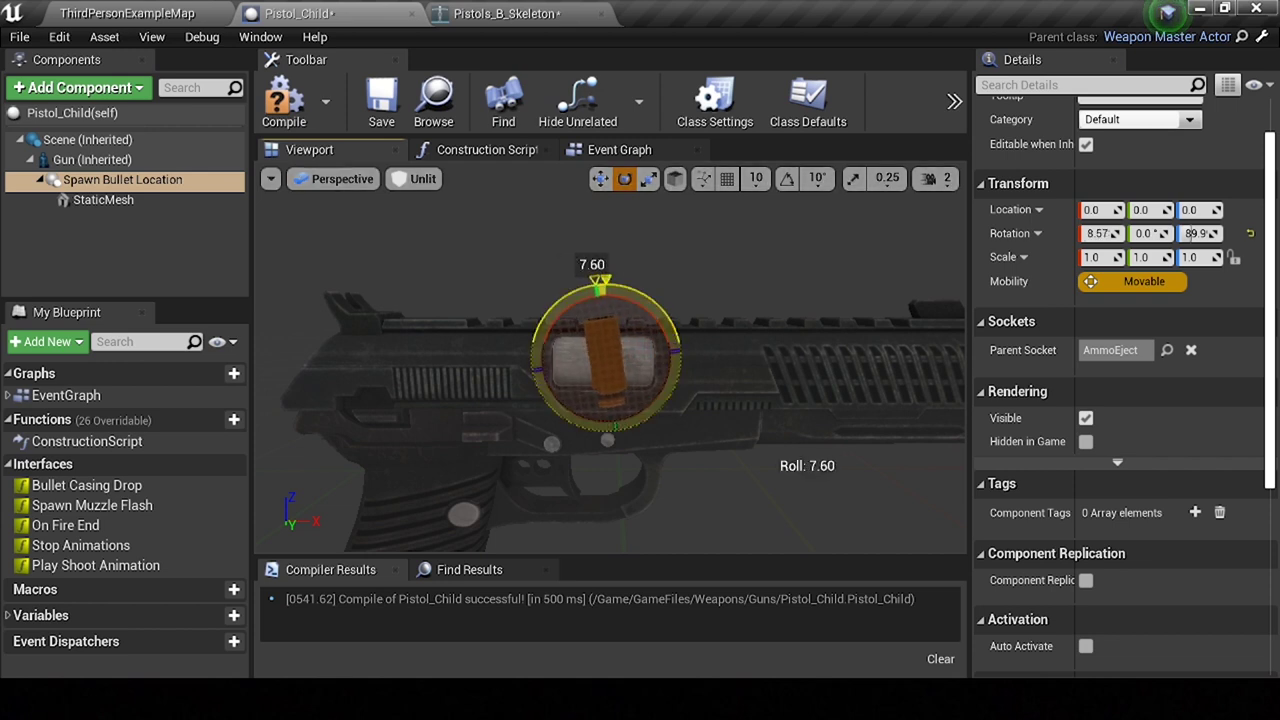
pyautogui.click(1100, 233)
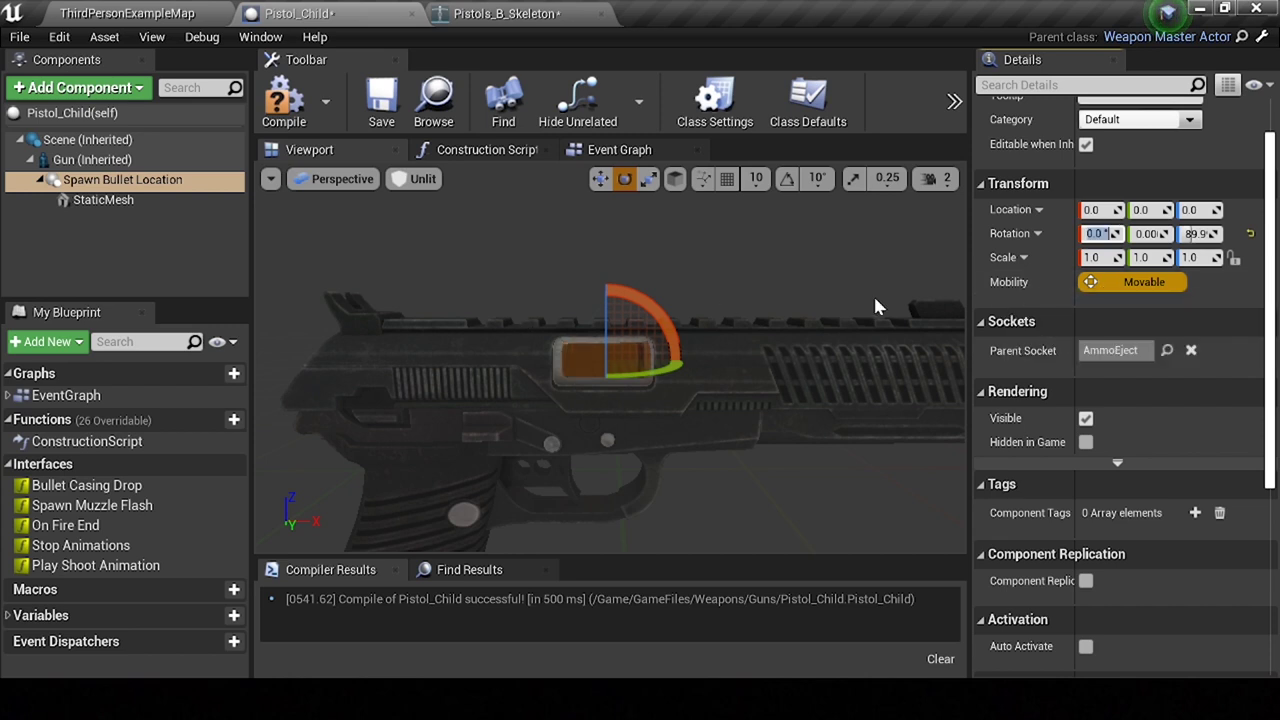
pyautogui.write('-90')
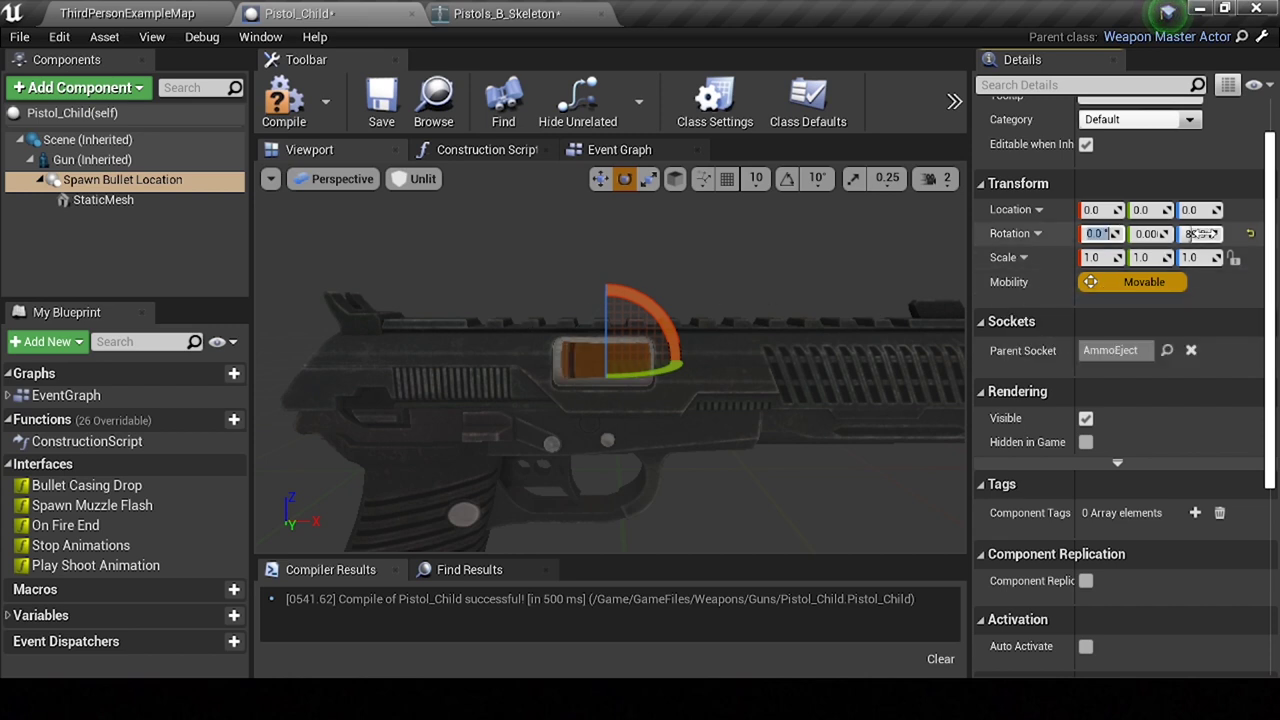
pyautogui.moveTo(1195, 233); pyautogui.dragTo(1222, 281)
pyautogui.write('90')
# Step: Delete the PistolB_Ammo StaticMesh child and reselect Spawn Bullet Location
pyautogui.moveTo(831, 445); pyautogui.dragTo(628, 399)
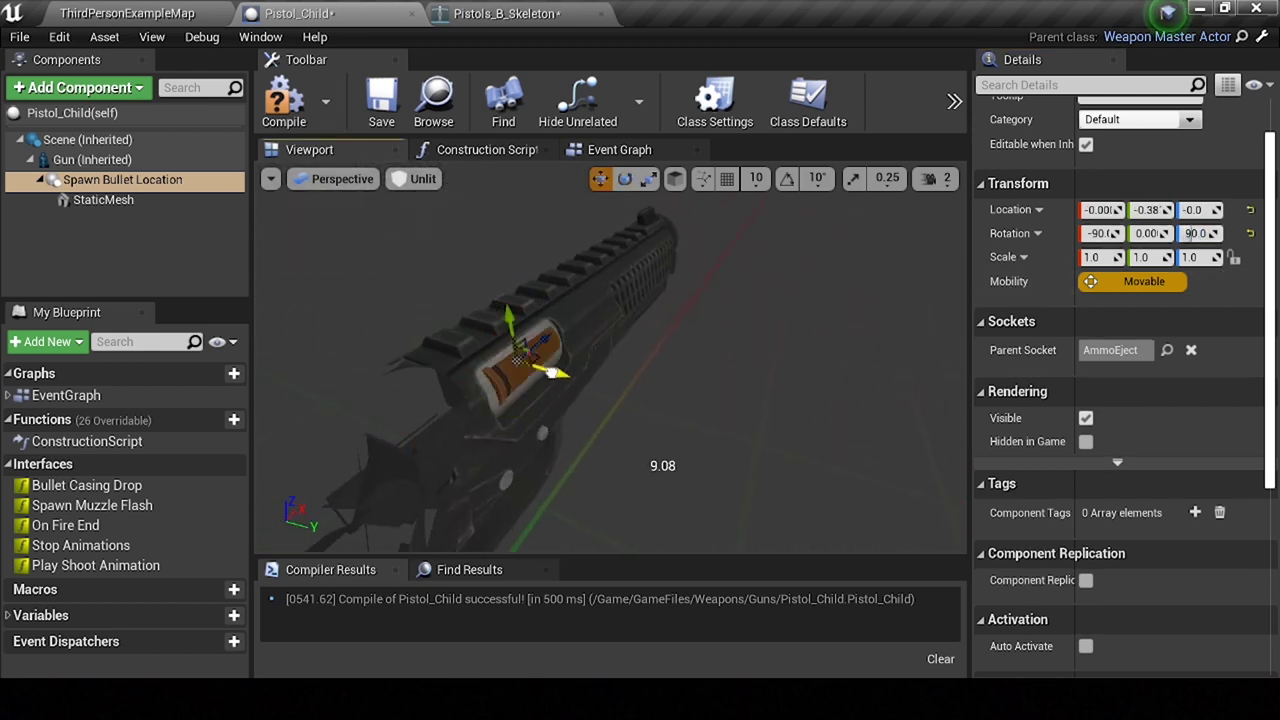
pyautogui.moveTo(553, 372); pyautogui.dragTo(650, 380)
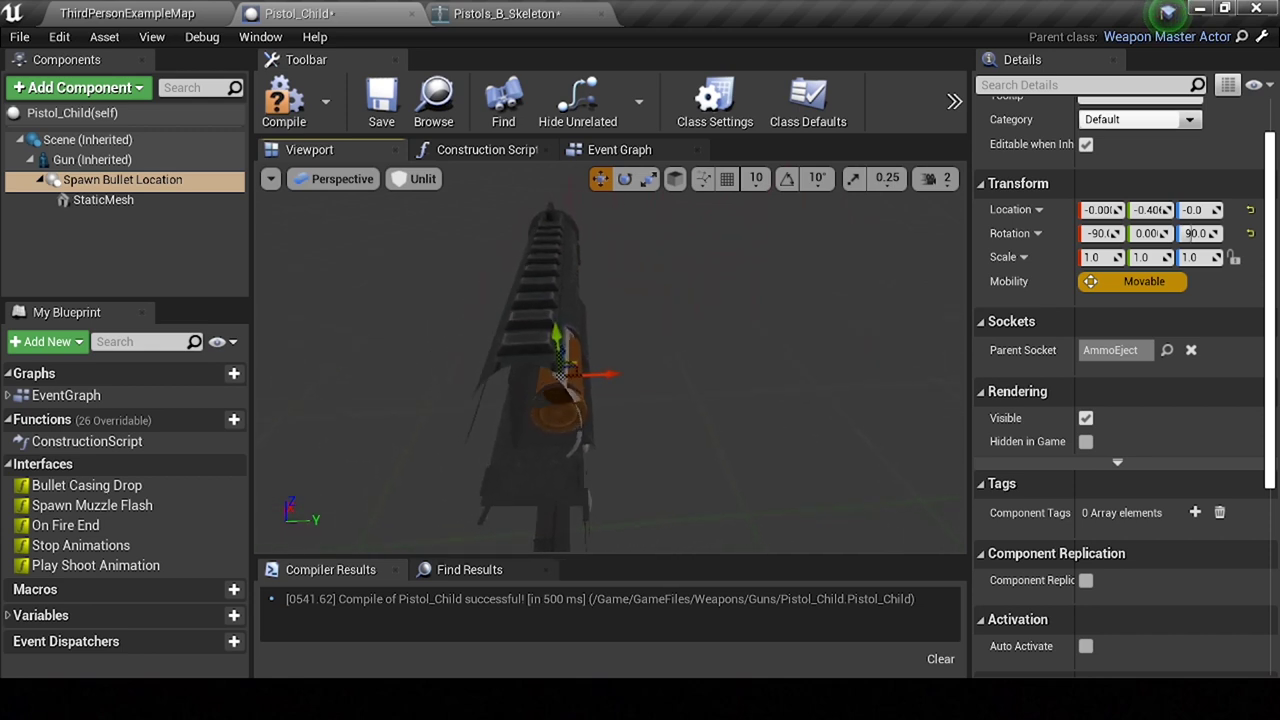
pyautogui.moveTo(588, 372)
pyautogui.mouseDown()
pyautogui.moveTo(652, 364)
pyautogui.moveTo(306, 277)
pyautogui.mouseUp()
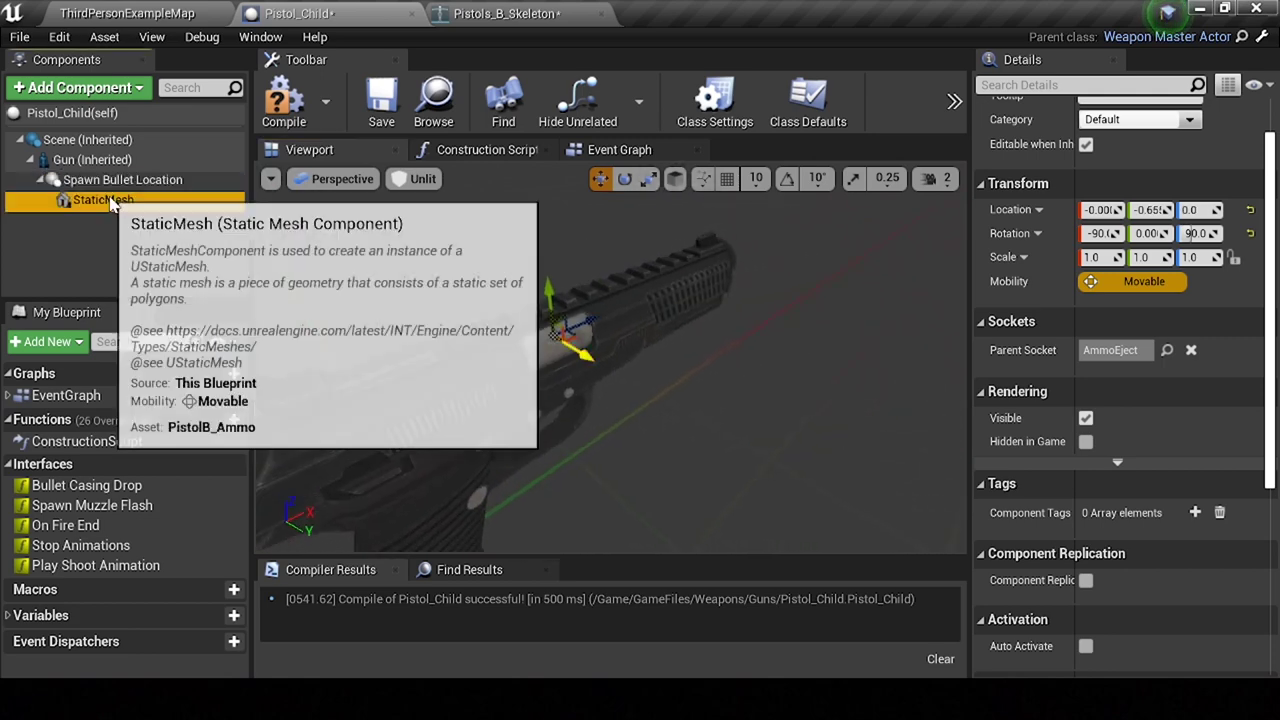
pyautogui.click(103, 199)
pyautogui.press('Delete')
pyautogui.click(160, 182)
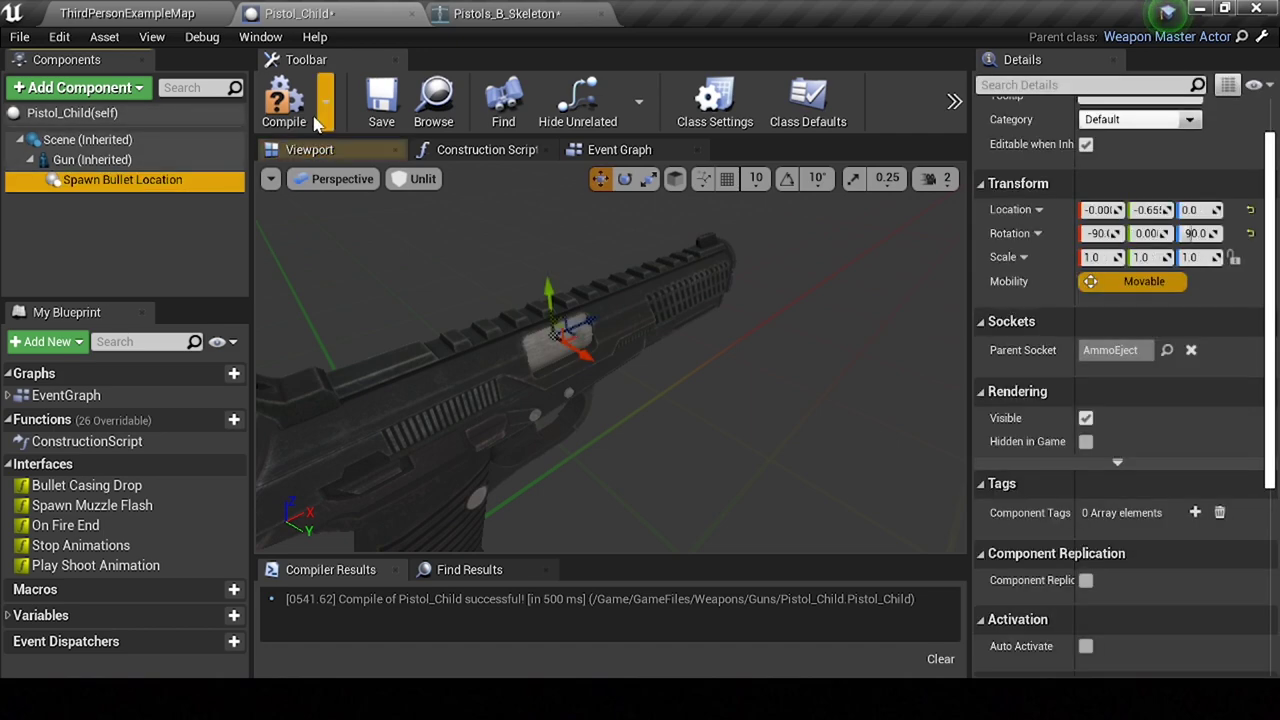
# Step: Review the Pistol_Child Event Graph, then save and close the blueprint
pyautogui.click(621, 150)
pyautogui.moveTo(705, 326); pyautogui.dragTo(871, 334, button='right')
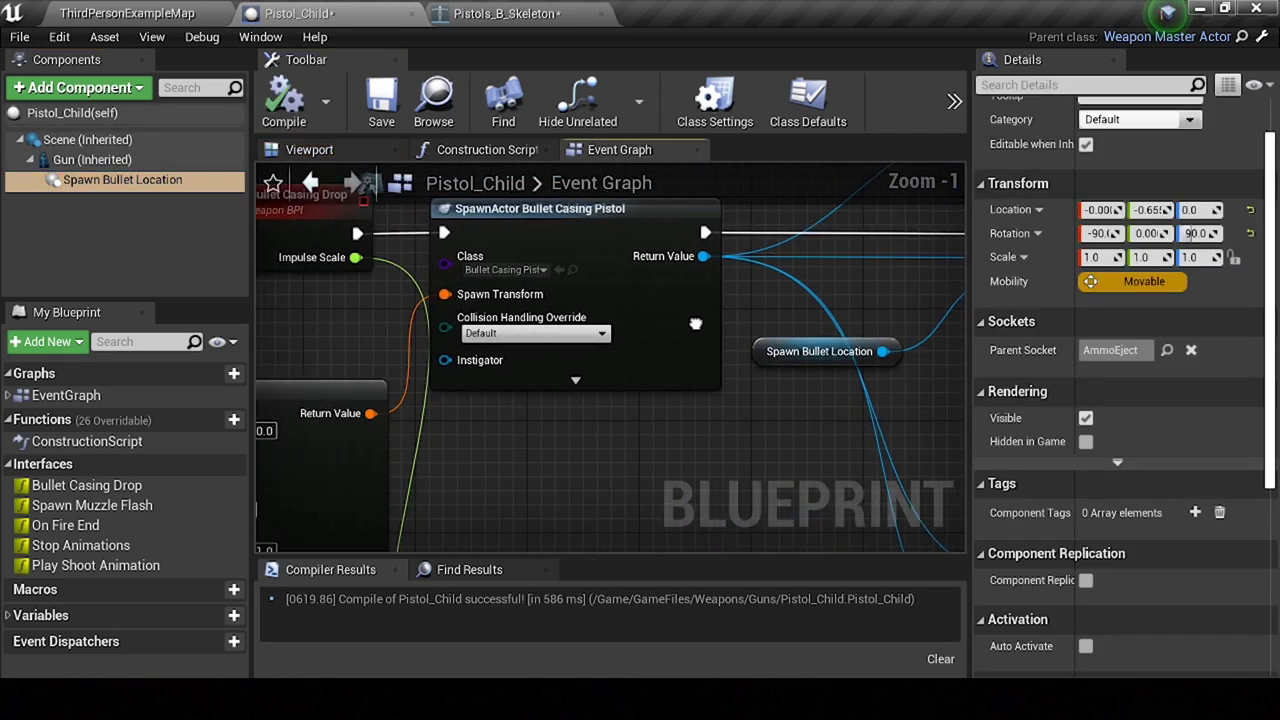
pyautogui.scroll(-2, 706, 323)
pyautogui.scroll(-1, 706, 323)
pyautogui.scroll(-1, 706, 323)
pyautogui.moveTo(706, 323)
pyautogui.mouseDown(button='right')
pyautogui.moveTo(499, 401)
pyautogui.moveTo(621, 504)
pyautogui.mouseUp(button='right')
pyautogui.scroll(-1, 499, 401)
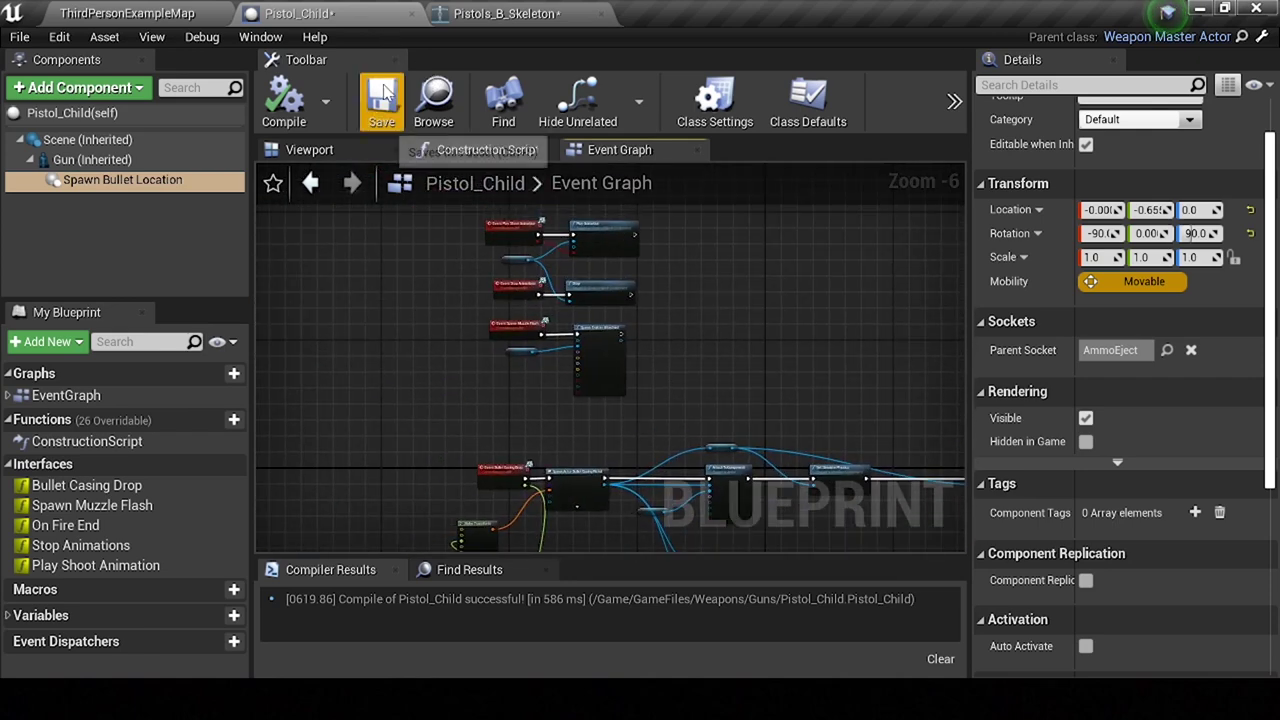
pyautogui.click(382, 95)
pyautogui.click(411, 15)
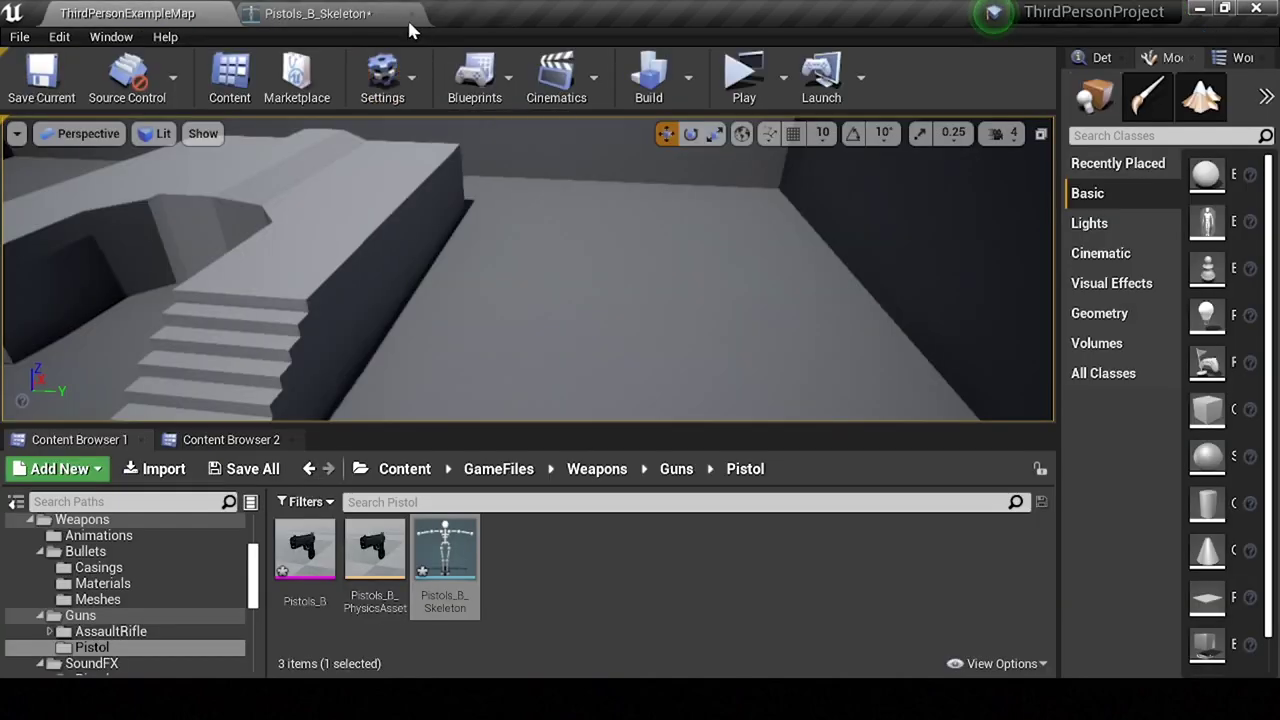
# Step: From the pistol skeleton editor, browse the content browser to the Weapons > Guns folder
pyautogui.click(355, 14)
pyautogui.click(97, 82)
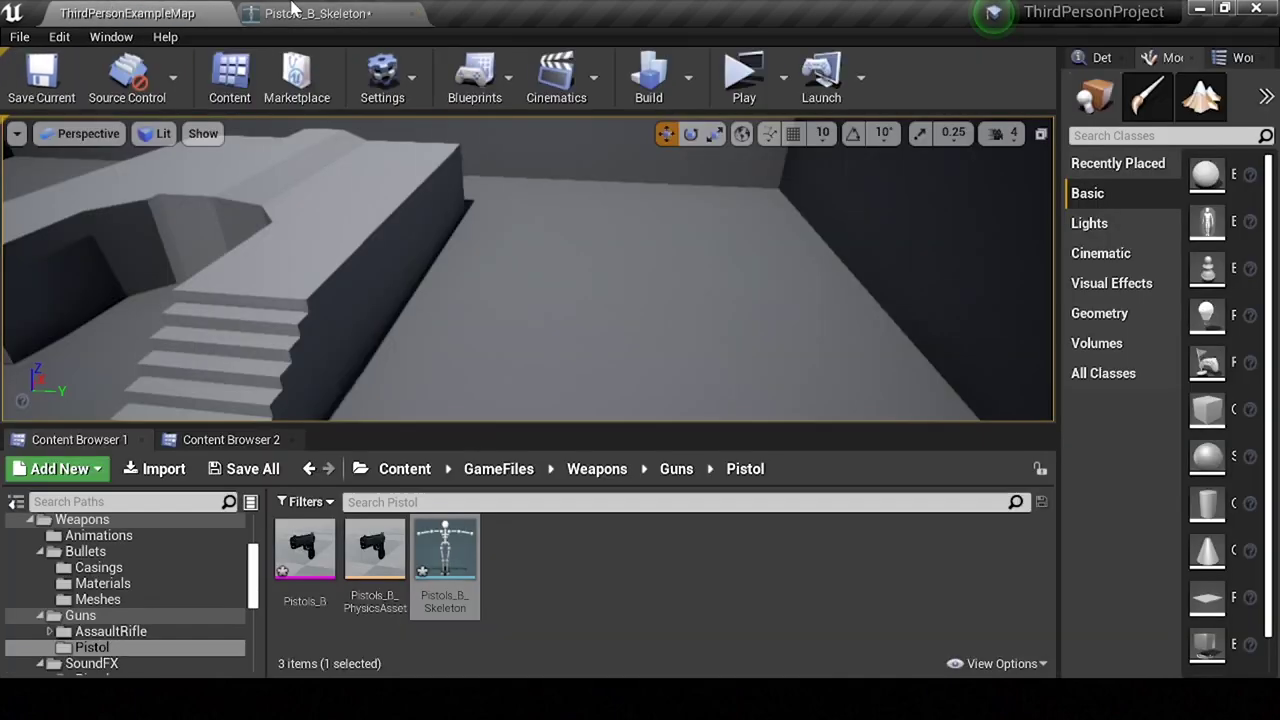
pyautogui.scroll(2, 80, 565)
pyautogui.scroll(2, 100, 590)
pyautogui.click(82, 583)
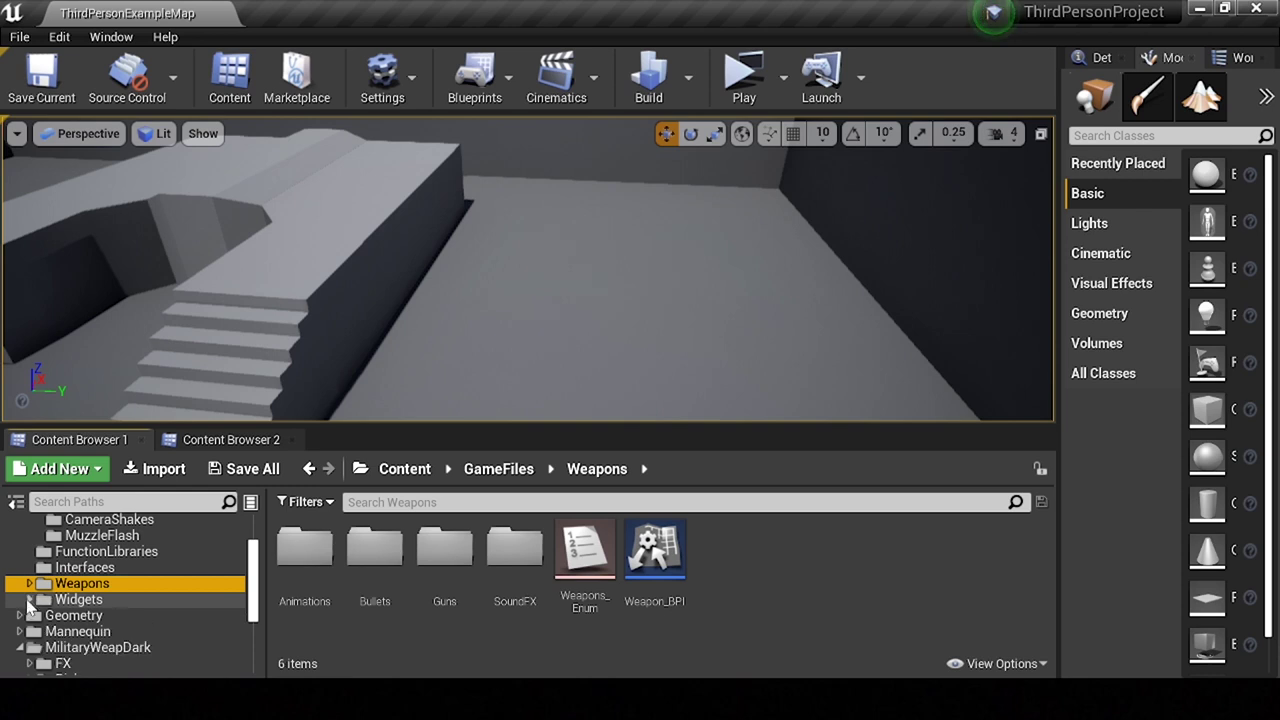
pyautogui.scroll(3, 48, 567)
pyautogui.click(31, 575)
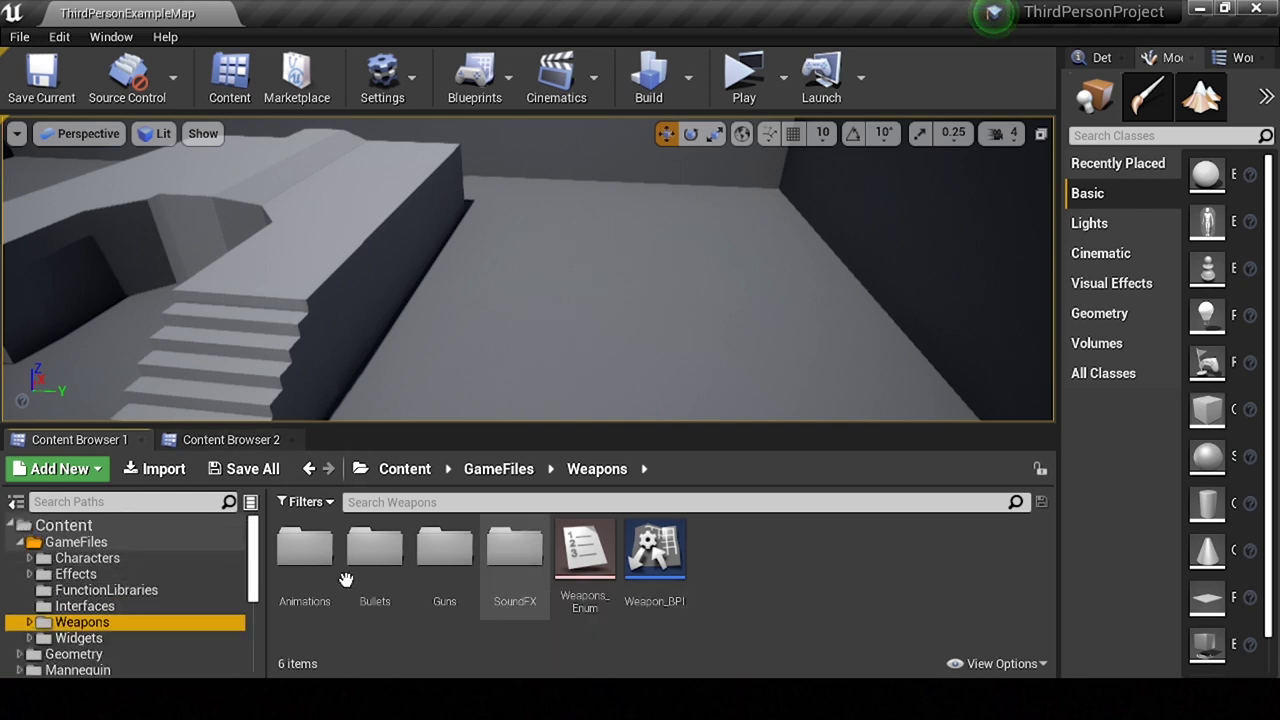
pyautogui.doubleClick(430, 580)
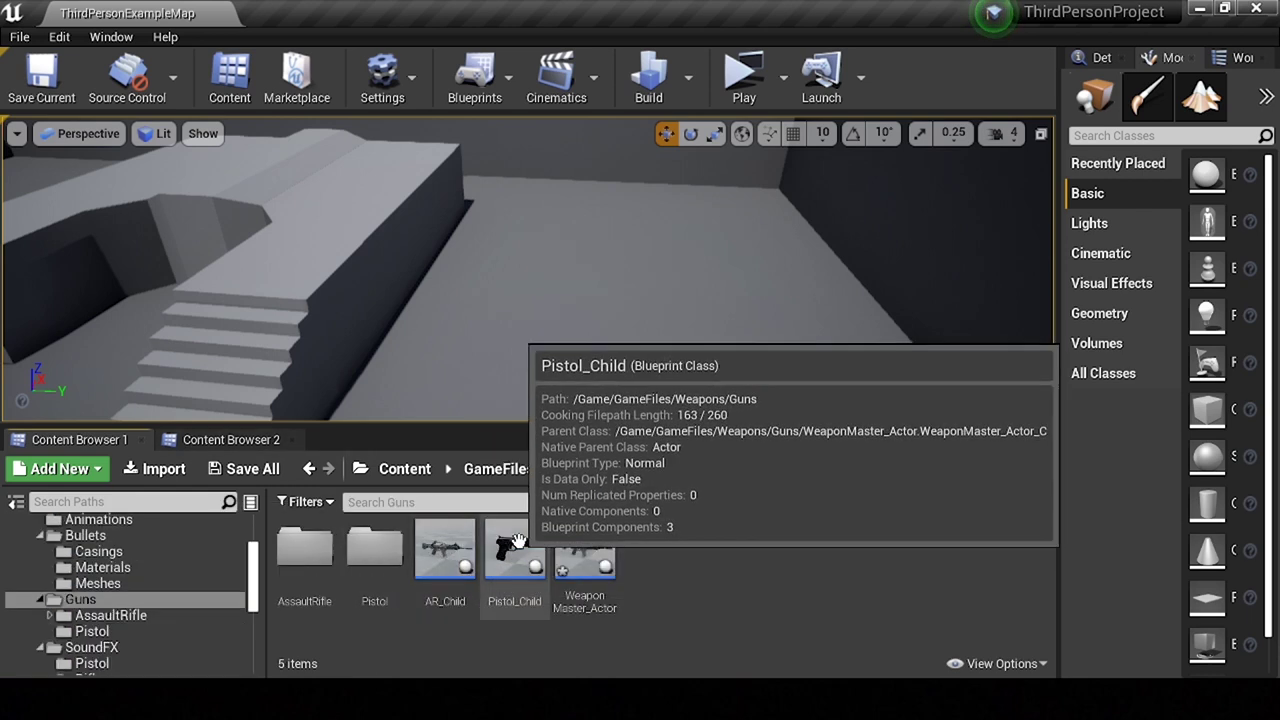
# Step: In the second content browser, go to Content > GameFiles > Characters and open ParentChar_CharacterBP
pyautogui.click(212, 444)
pyautogui.scroll(2, 308, 568)
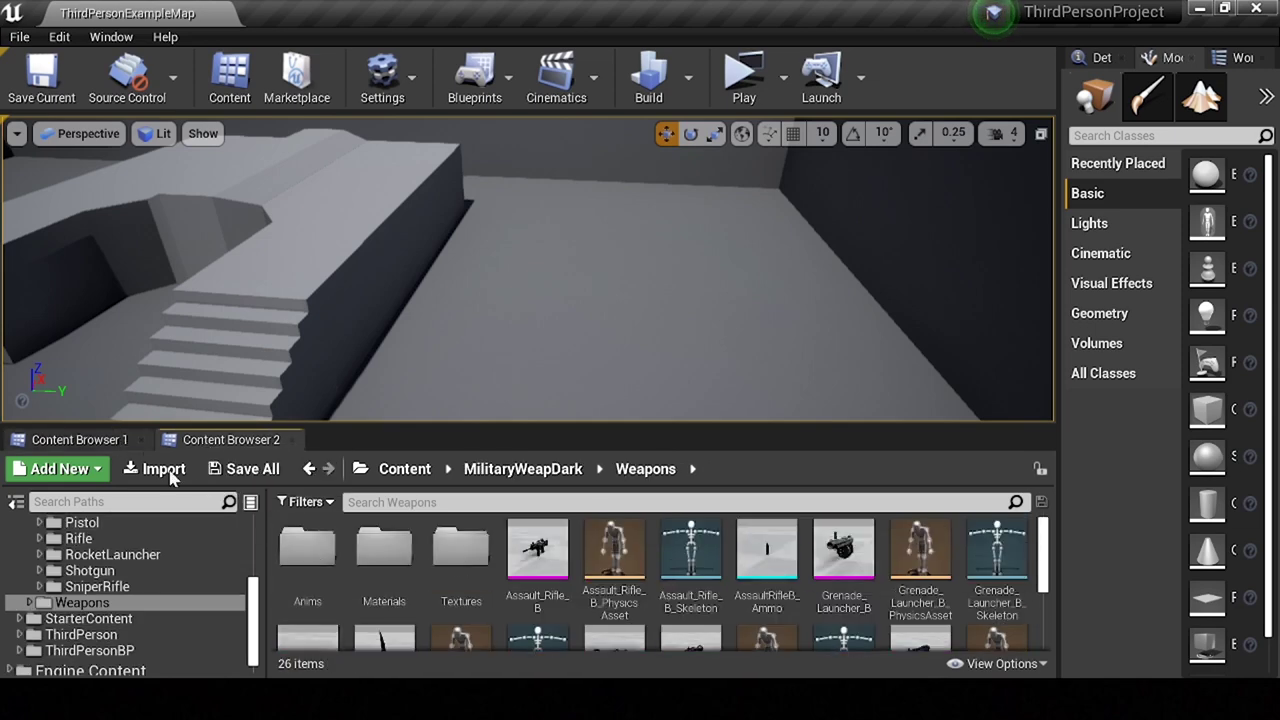
pyautogui.scroll(3, 133, 546)
pyautogui.scroll(3, 133, 546)
pyautogui.click(120, 526)
pyautogui.click(80, 542)
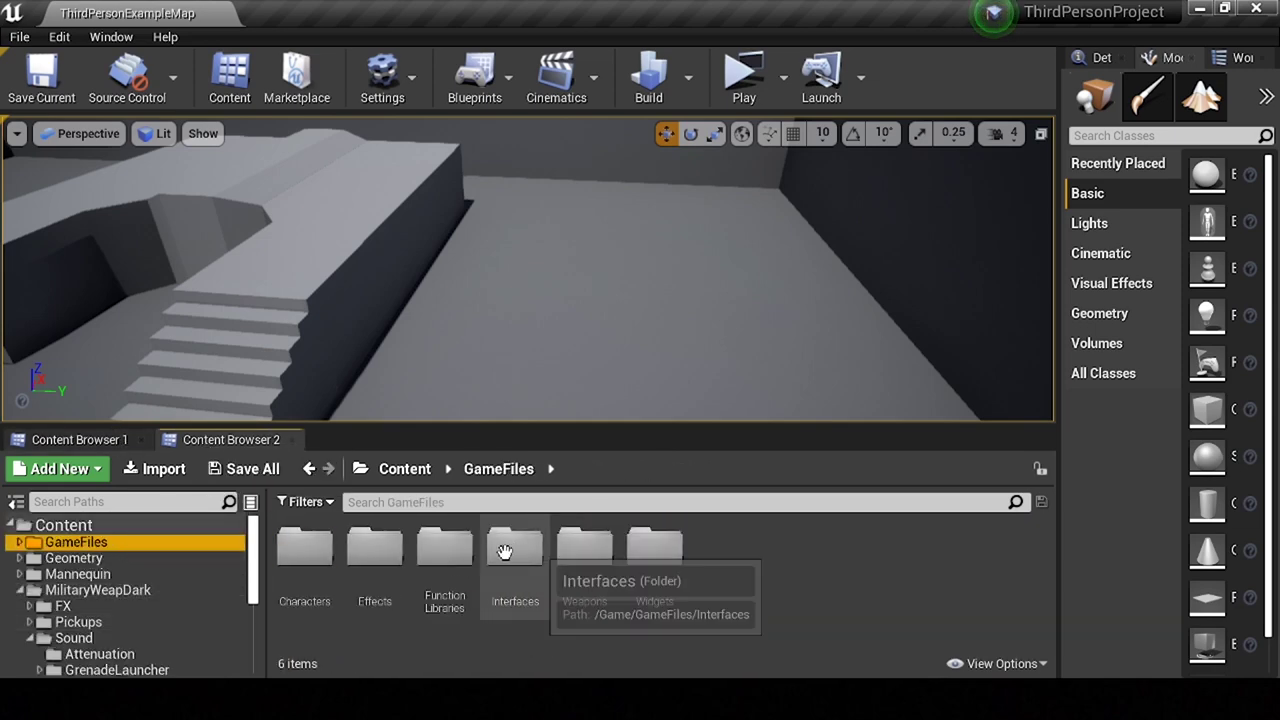
pyautogui.doubleClick(305, 547)
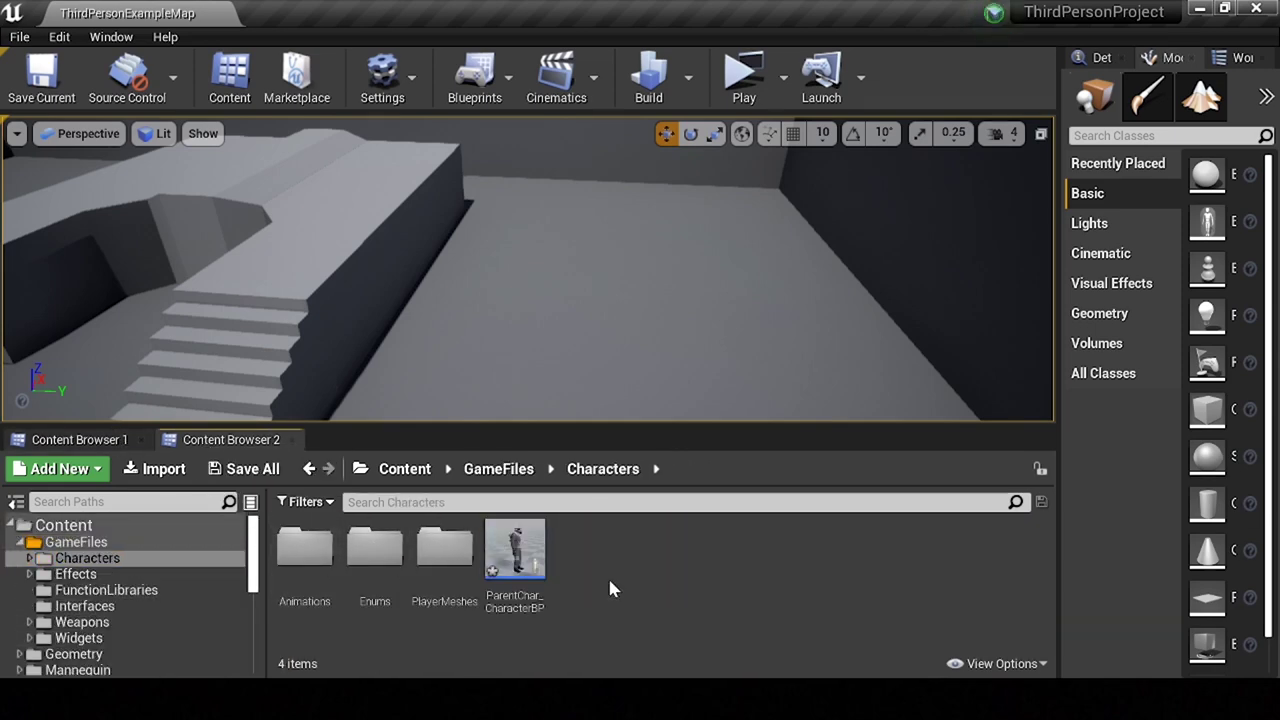
pyautogui.doubleClick(530, 581)
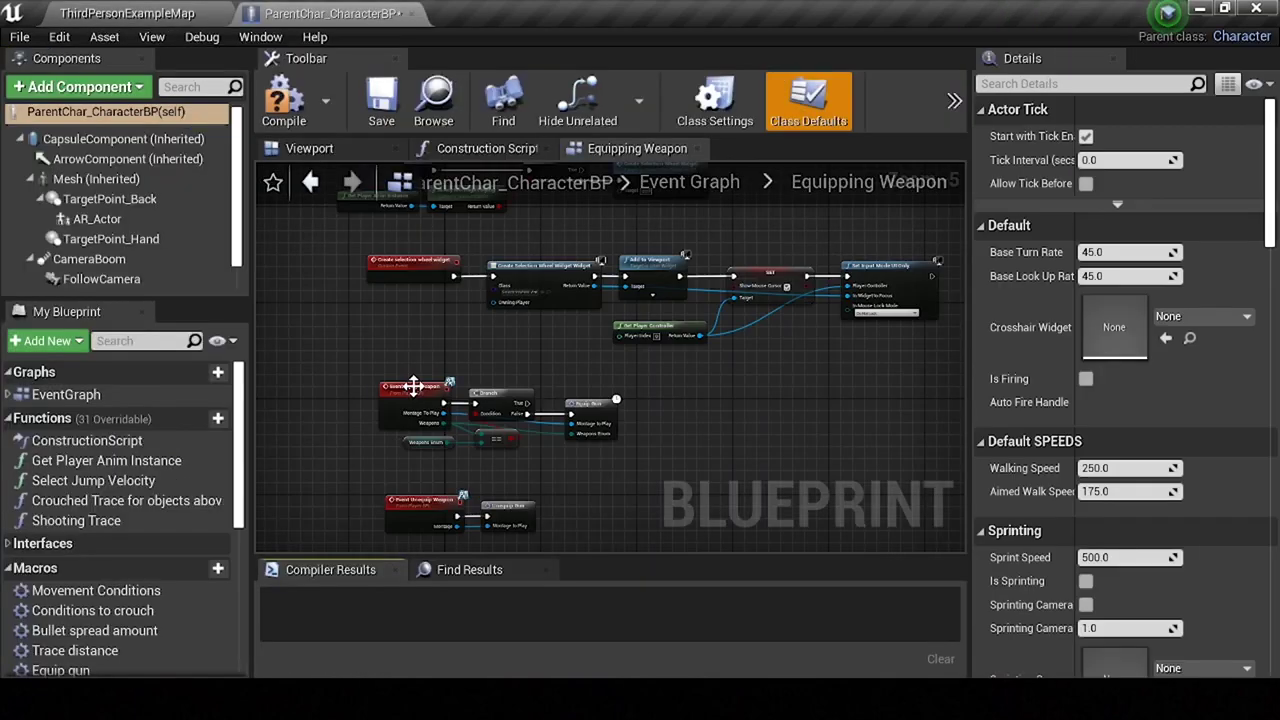
# Step: Show the character in the blueprint Viewport, zoomed in on the waist, and collapse TargetPoint_Back
pyautogui.click(368, 152)
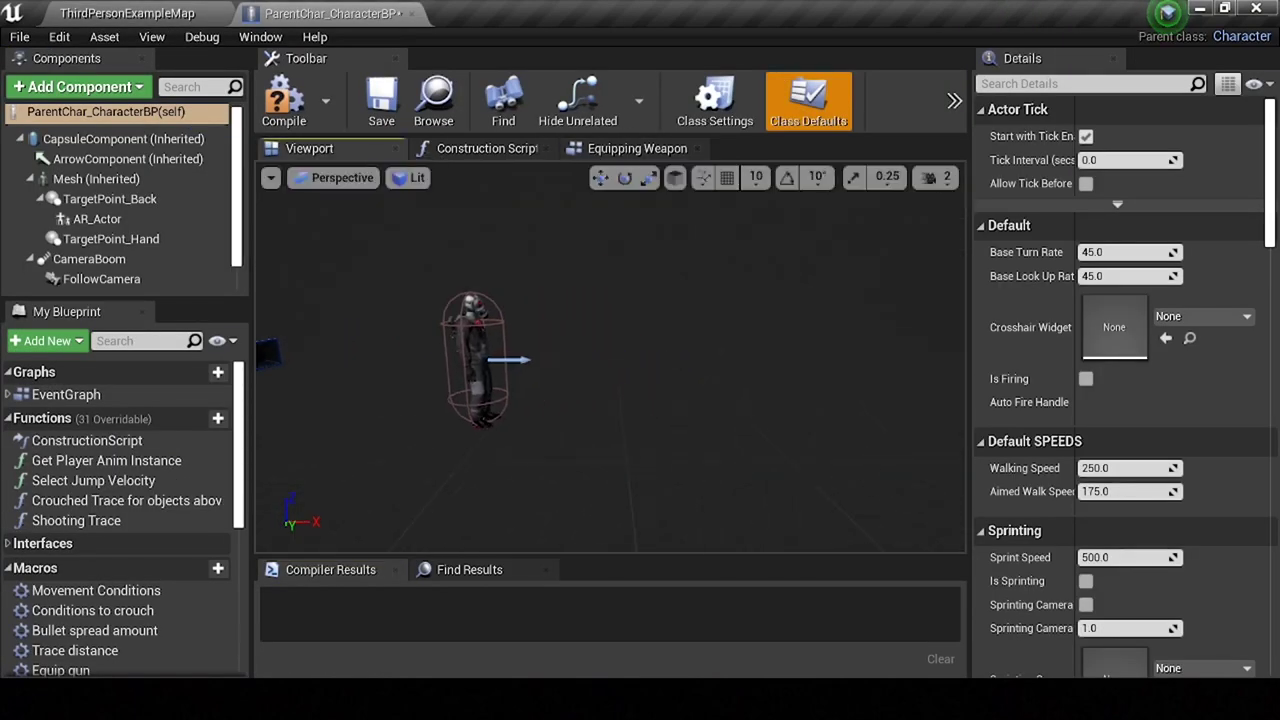
pyautogui.moveTo(610, 400); pyautogui.dragTo(600, 300)
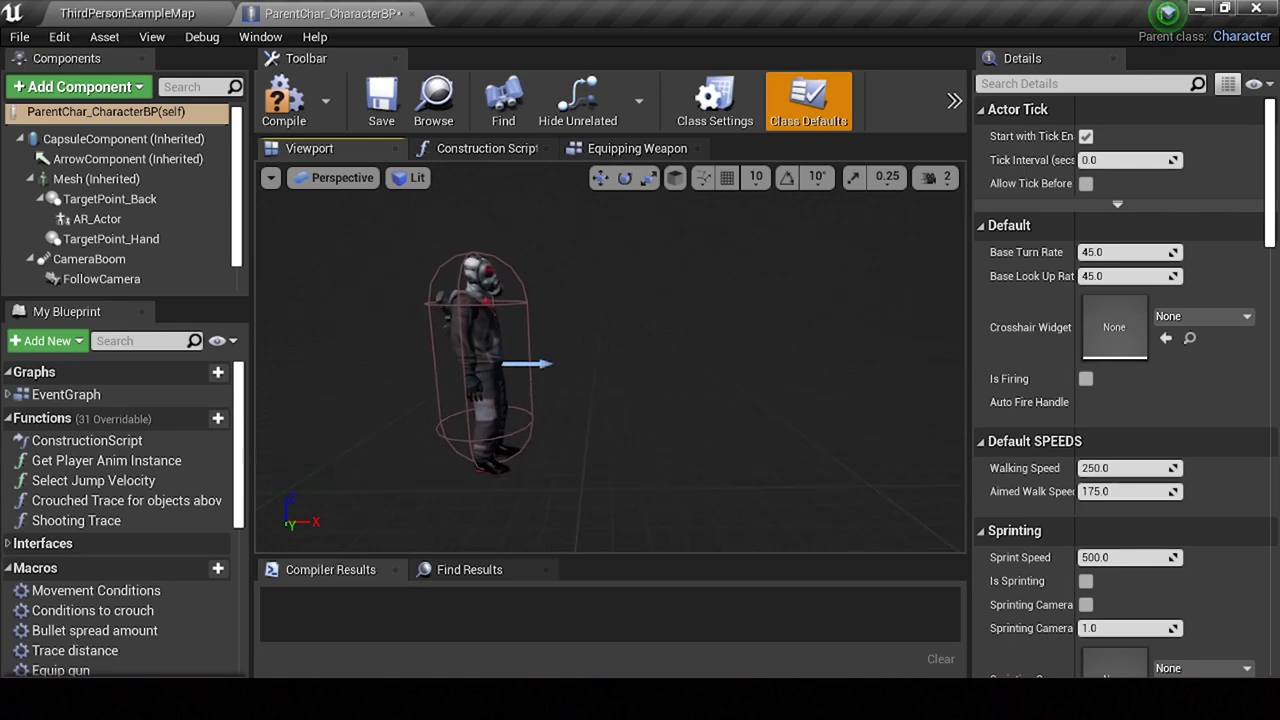
pyautogui.moveTo(610, 360); pyautogui.dragTo(640, 300)
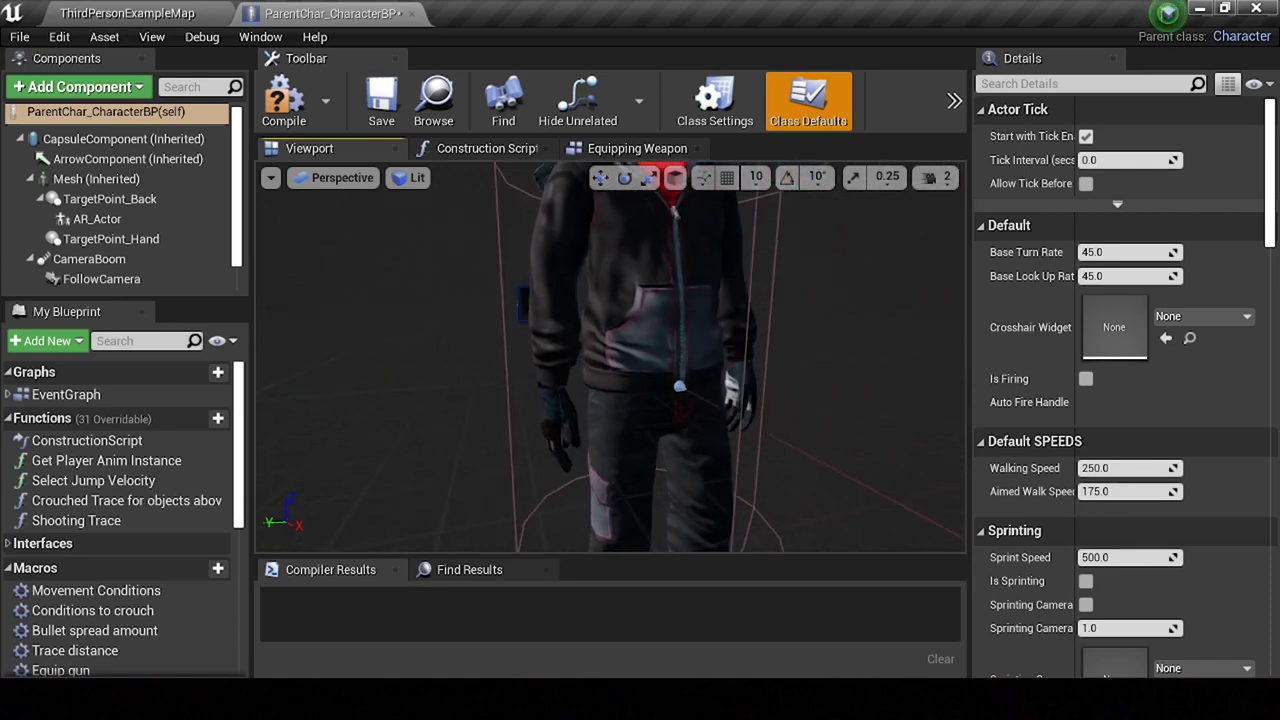
pyautogui.moveTo(610, 360); pyautogui.dragTo(610, 320)
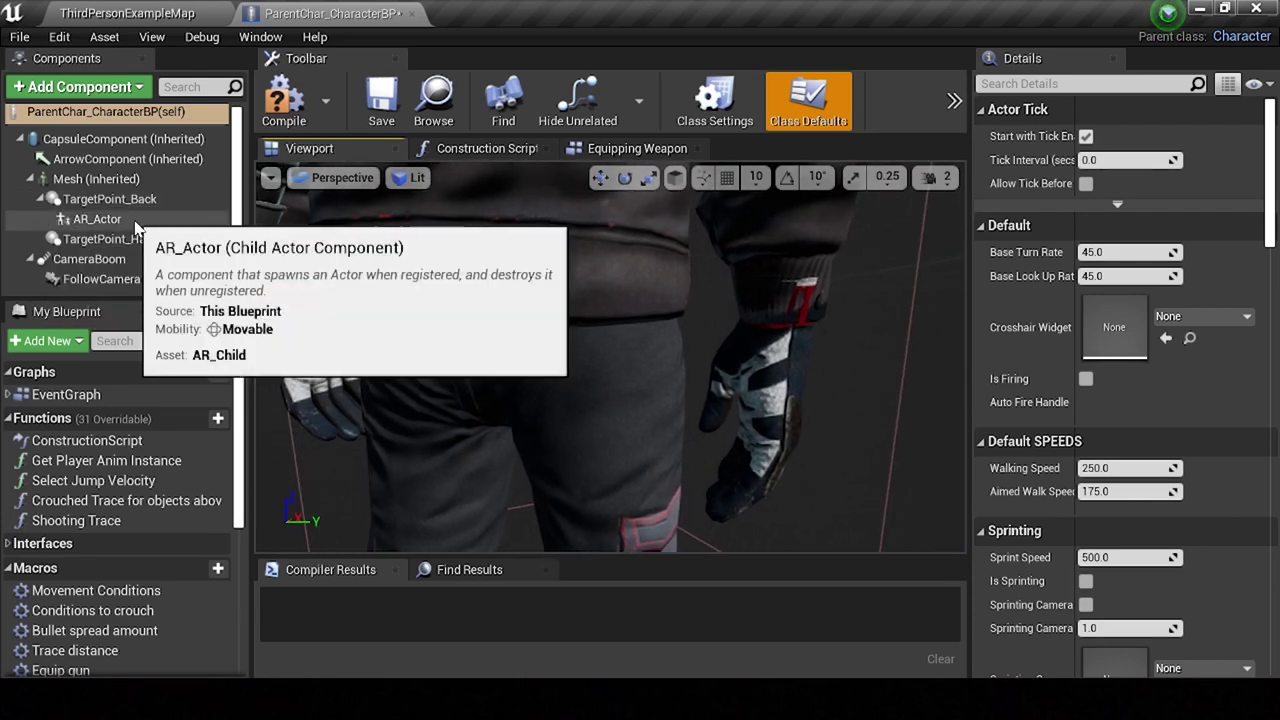
pyautogui.click(44, 200)
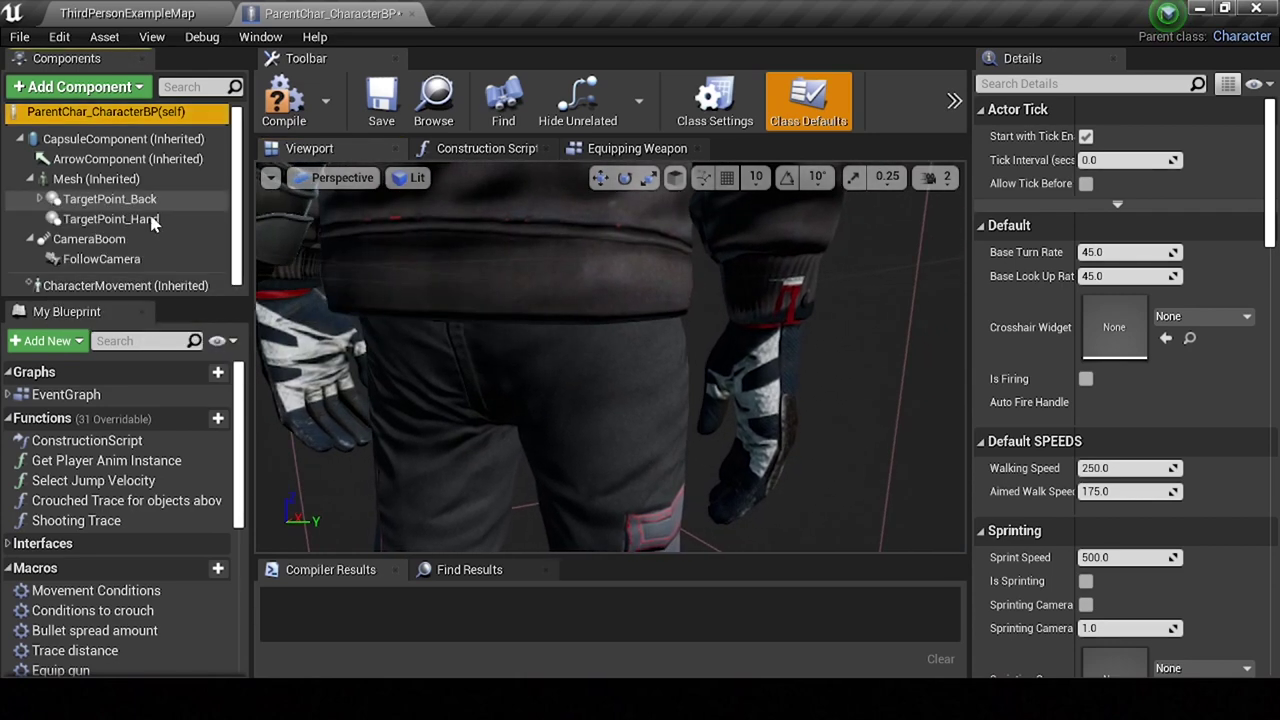
# Step: Add a Scene component under Mesh, name it TargetPointHip, and compile
pyautogui.click(128, 88)
pyautogui.write('scene')
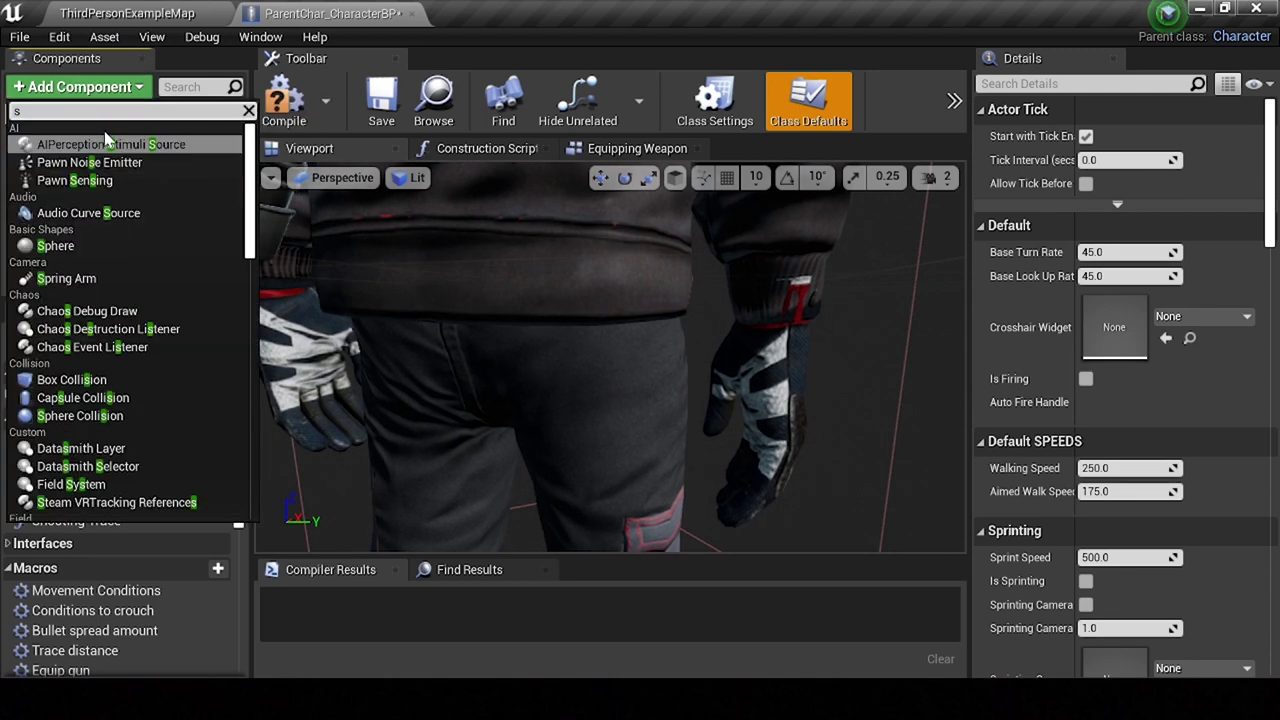
pyautogui.click(78, 198)
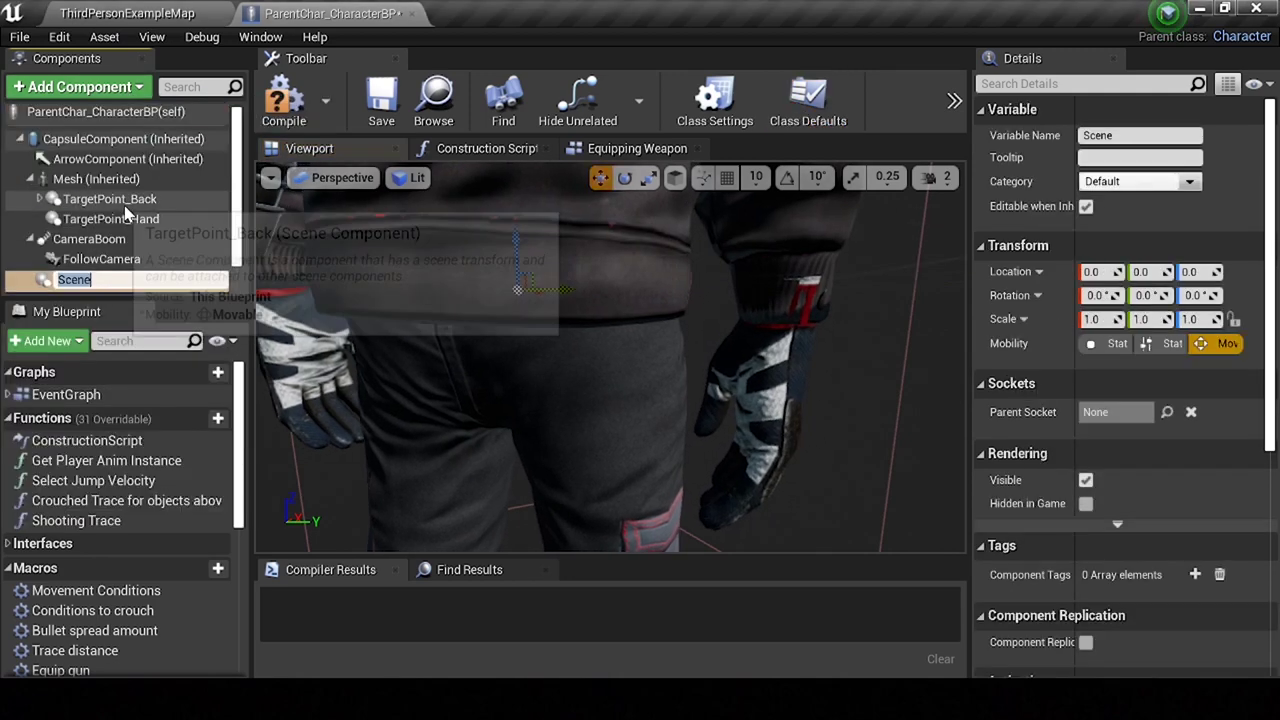
pyautogui.click(90, 259)
pyautogui.moveTo(50, 279)
pyautogui.mouseDown()
pyautogui.moveTo(90, 195)
pyautogui.moveTo(105, 215)
pyautogui.mouseUp()
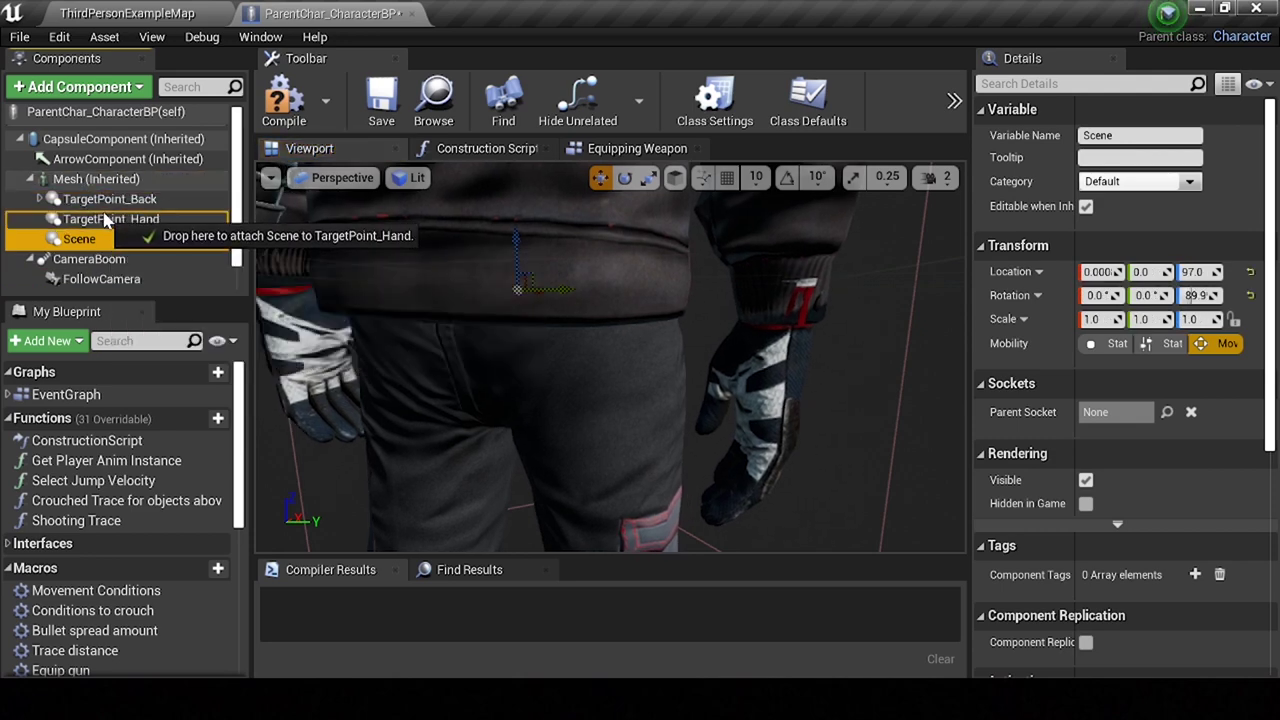
pyautogui.moveTo(105, 218); pyautogui.dragTo(97, 238)
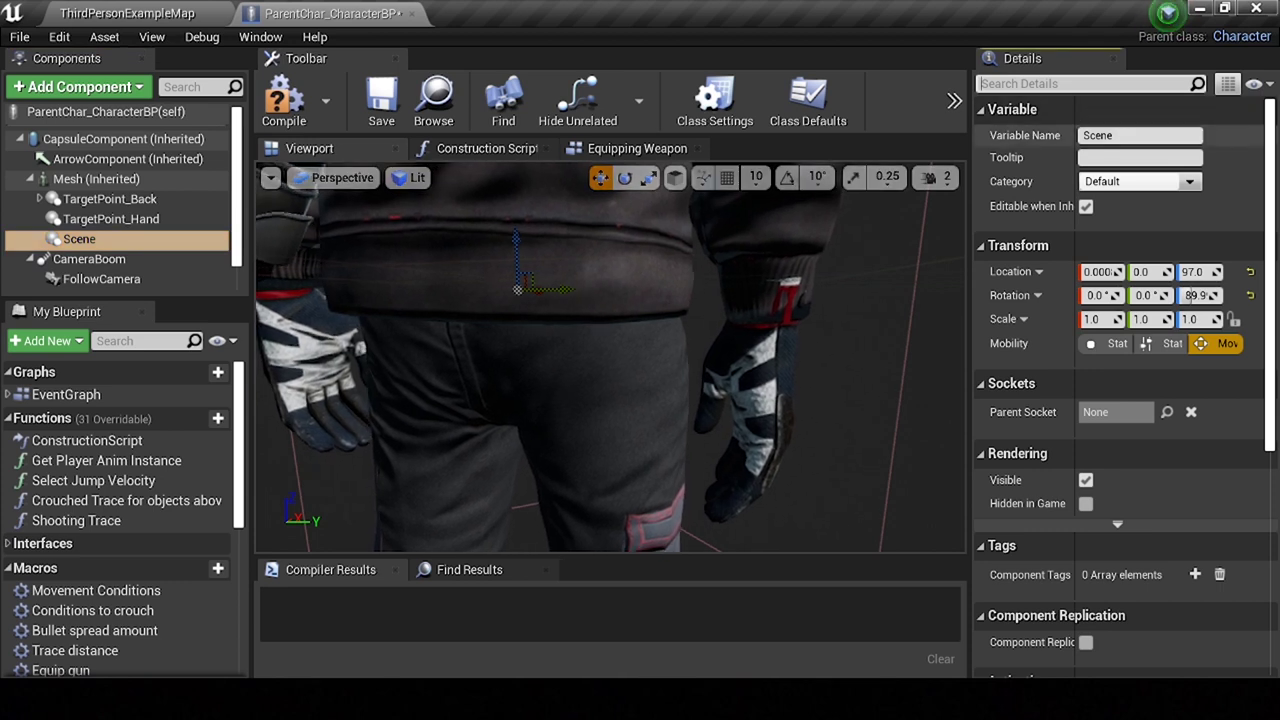
pyautogui.write('TargetPointHip')
pyautogui.press('Return')
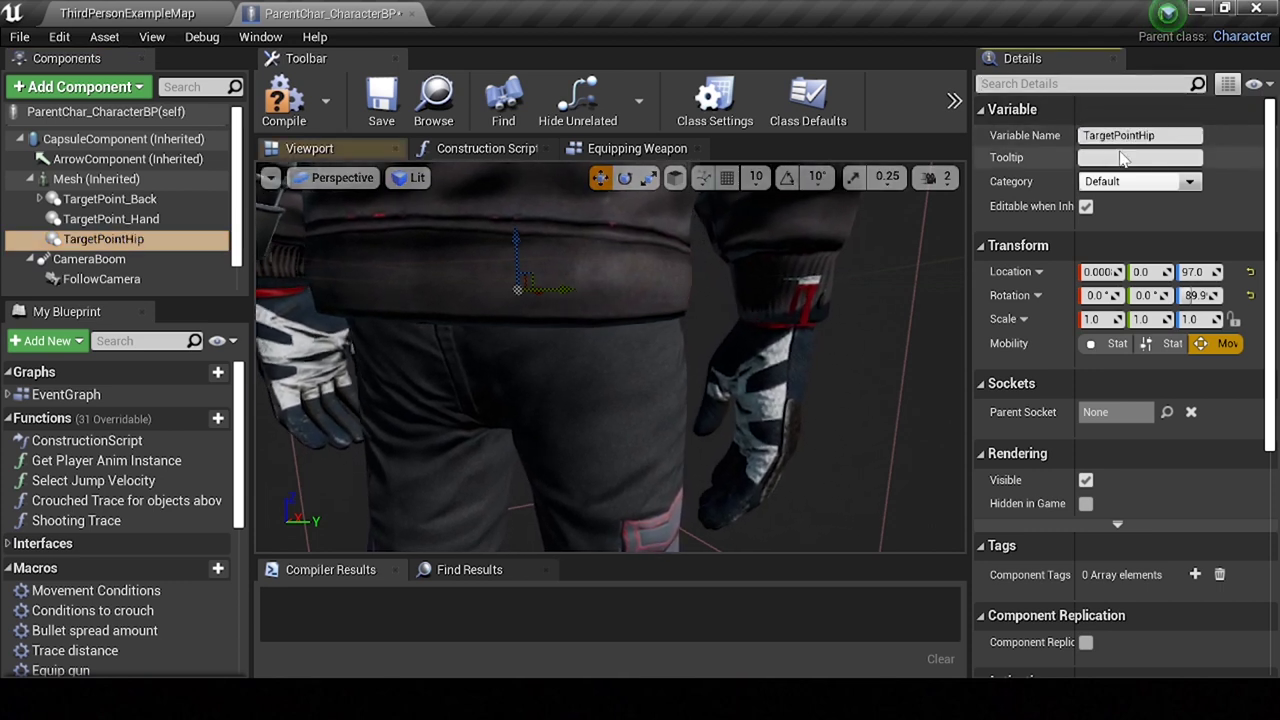
pyautogui.click(283, 100)
pyautogui.scroll(-2, 1135, 553)
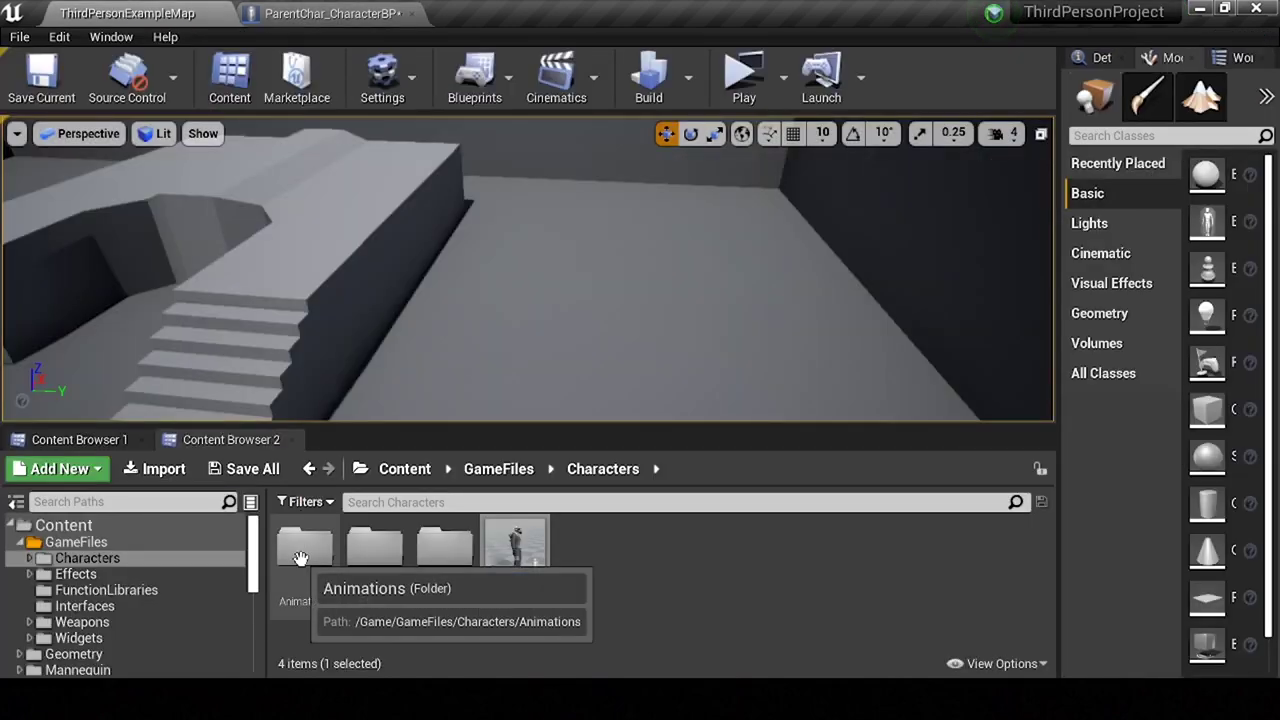
# Step: Open Character_Masked_Skeleton from PlayerMeshes and browse the root, Pelvis and spine_01 bones
pyautogui.doubleClick(443, 556)
pyautogui.doubleClick(560, 550)
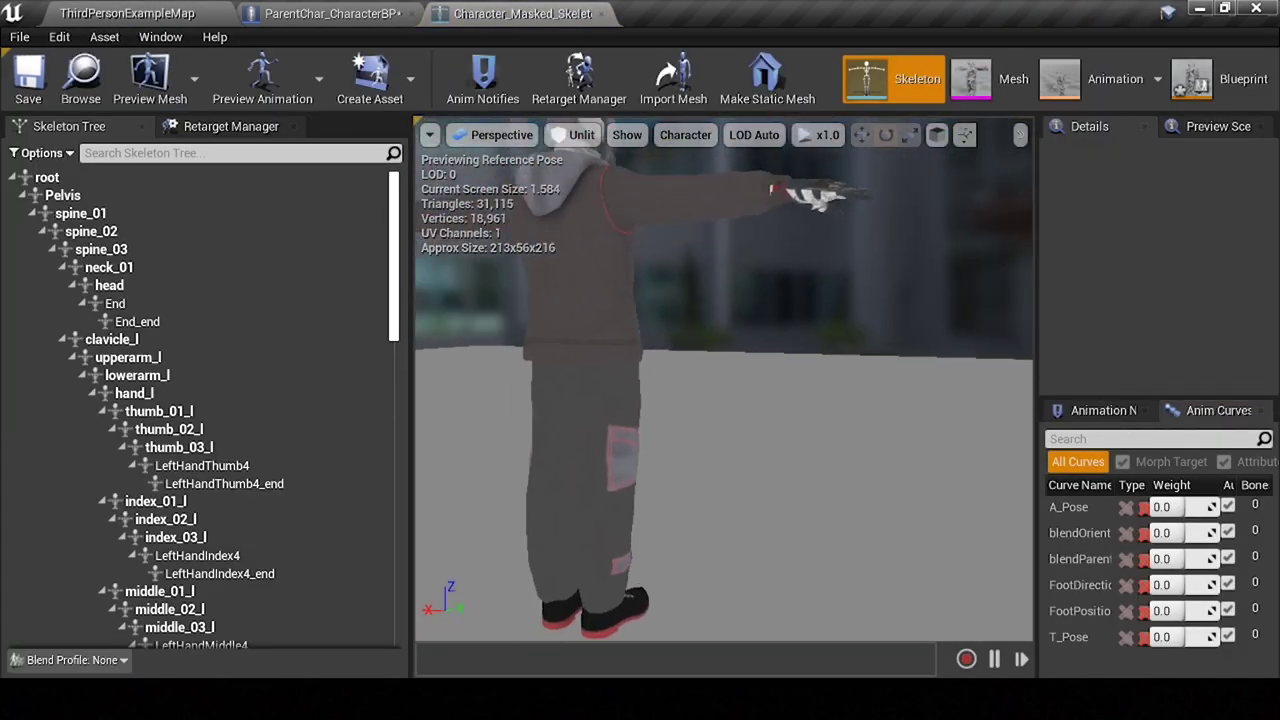
pyautogui.click(80, 180)
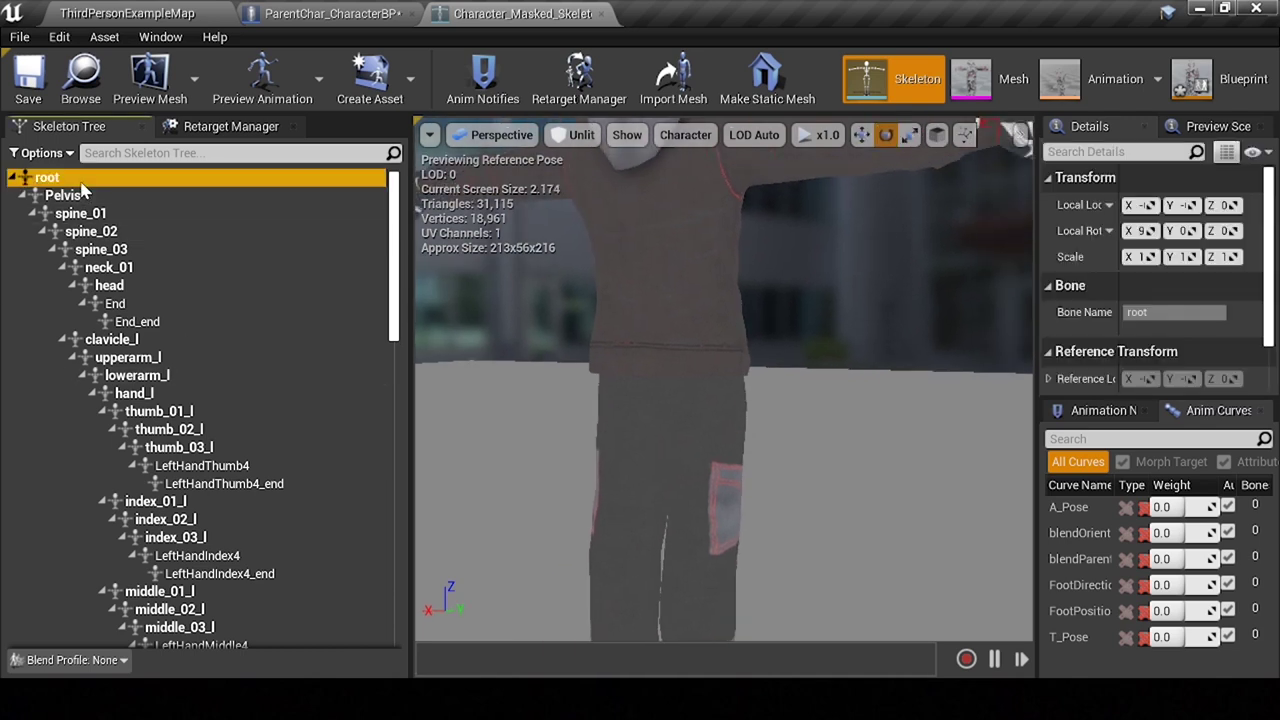
pyautogui.click(84, 197)
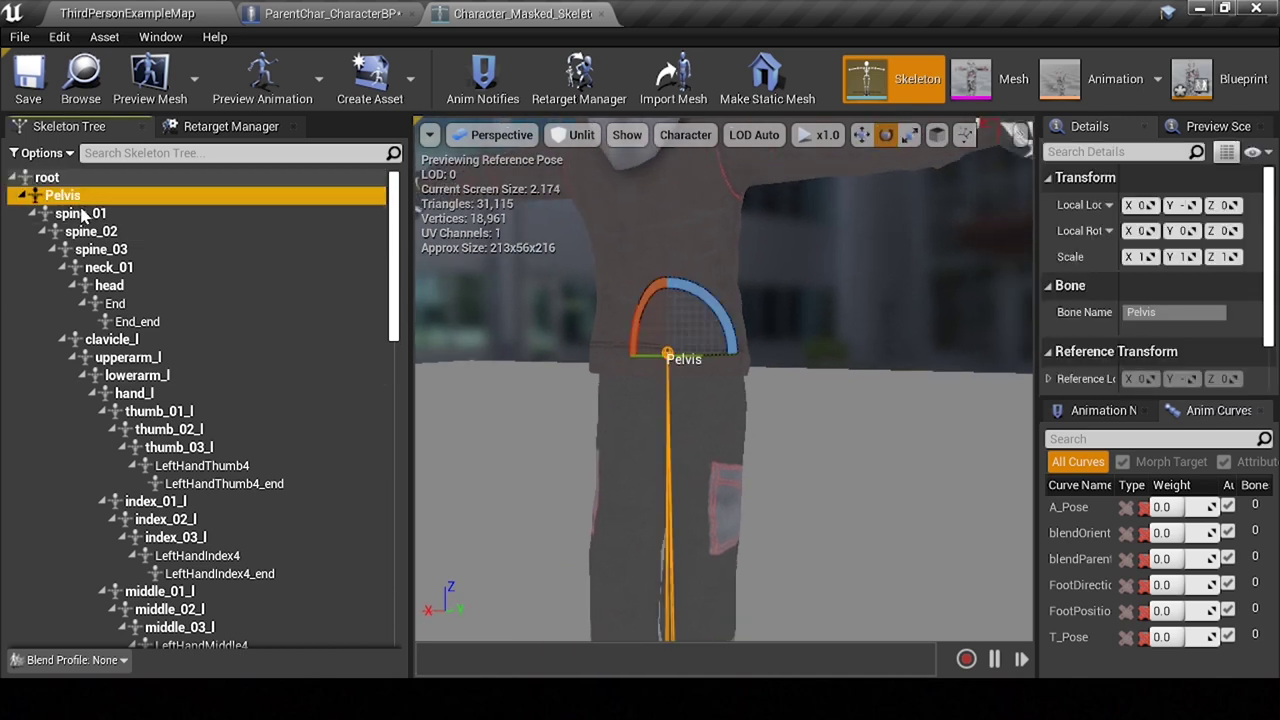
pyautogui.click(84, 215)
# Step: Filter the skeleton tree for 'thi' and inspect the thigh_l and thigh_r bones
pyautogui.click(83, 197)
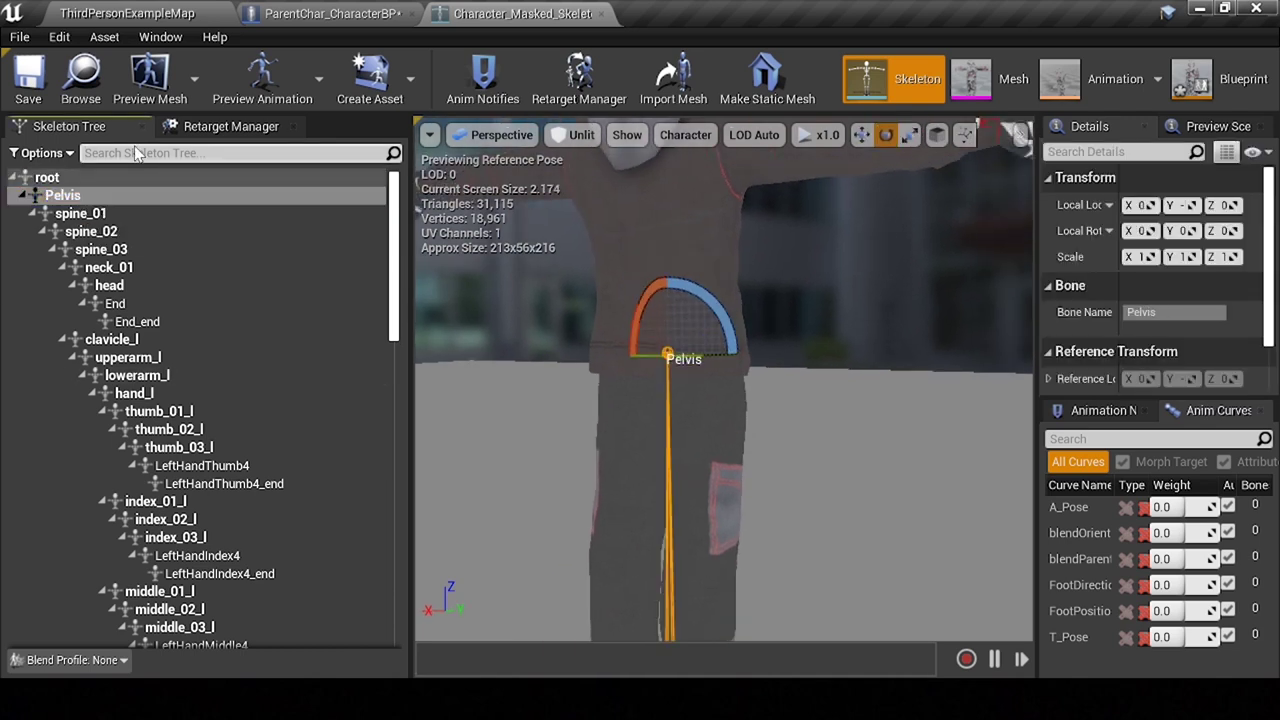
pyautogui.write('thi')
pyautogui.click(90, 213)
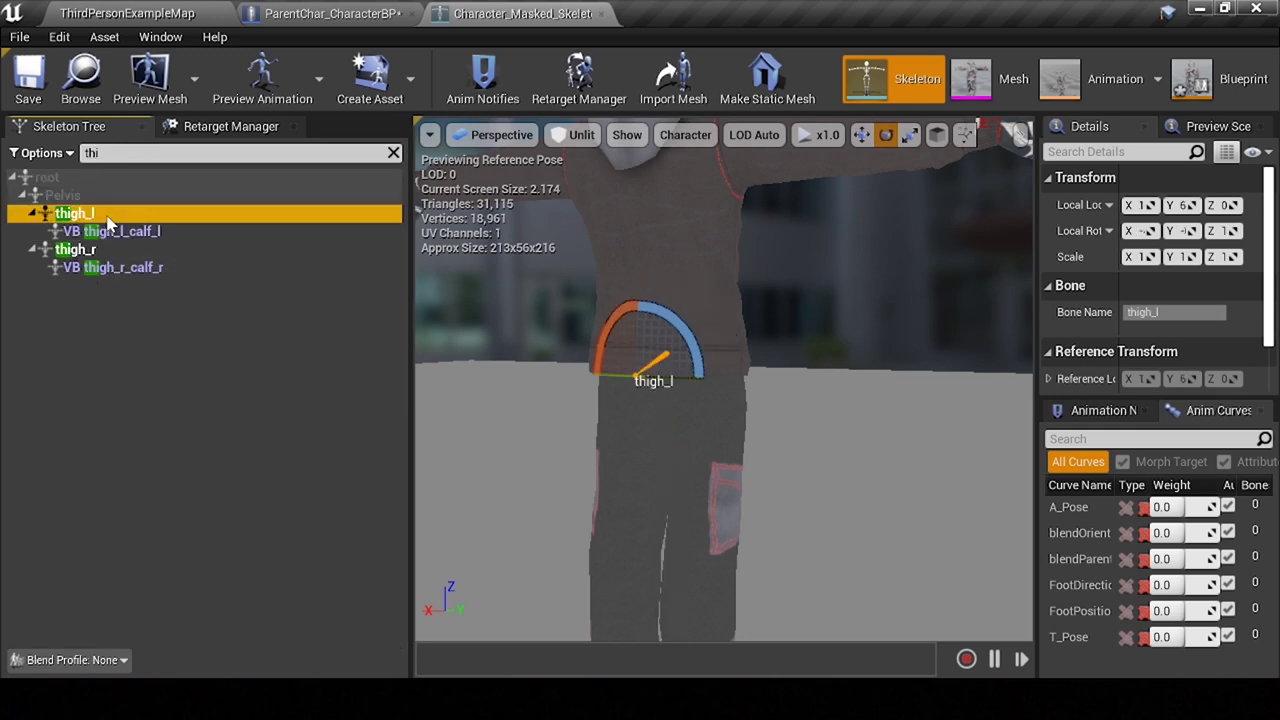
pyautogui.click(100, 250)
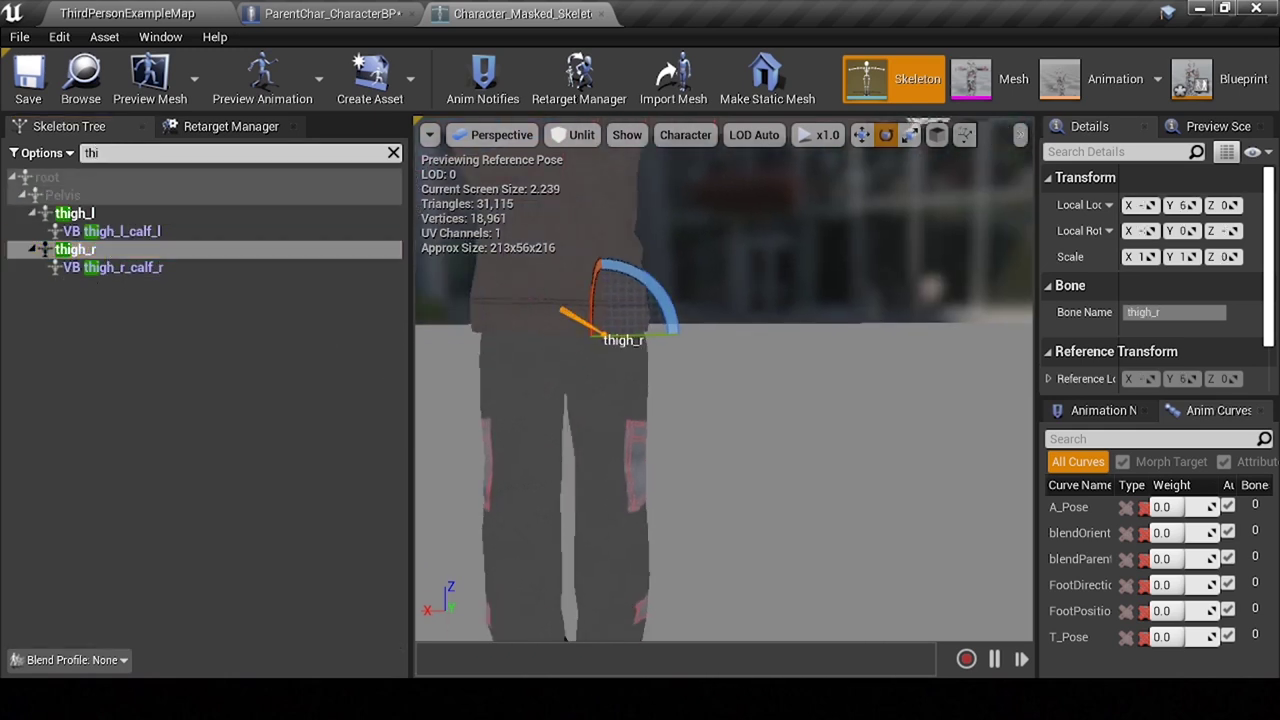
pyautogui.moveTo(720, 450); pyautogui.dragTo(800, 450)
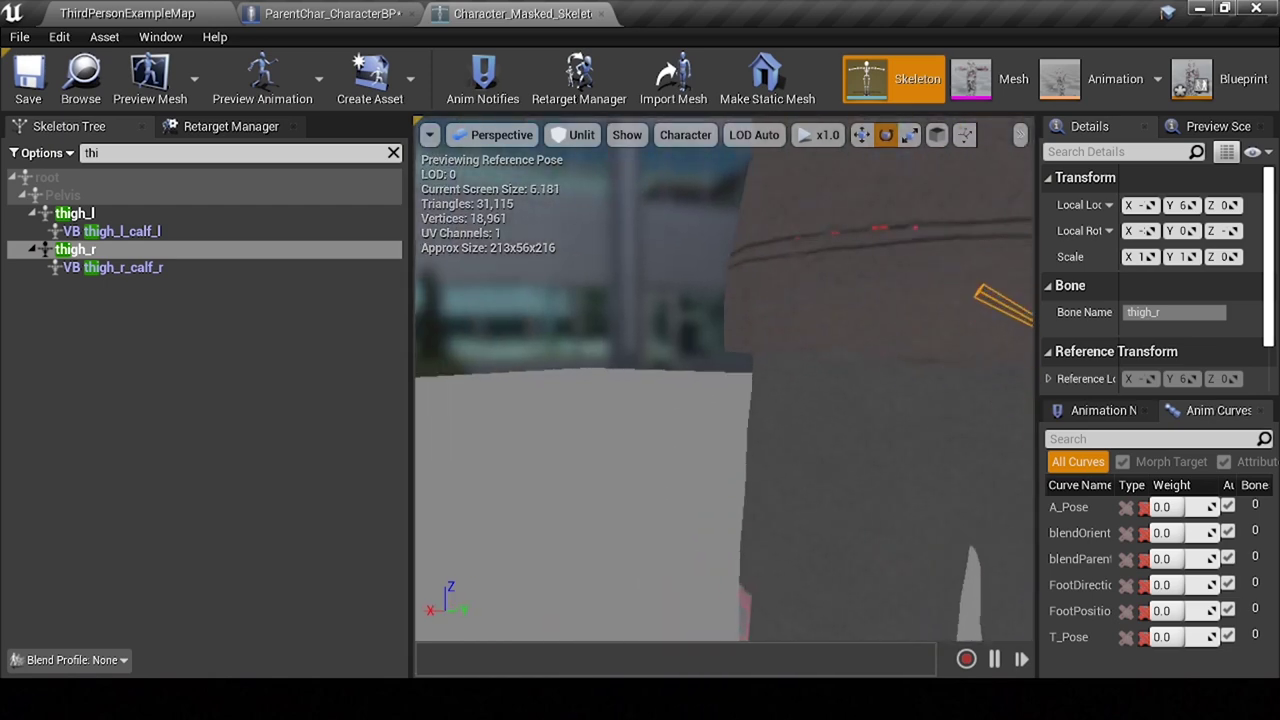
pyautogui.moveTo(720, 450); pyautogui.dragTo(800, 450)
pyautogui.keyDown('alt'); pyautogui.moveTo(820, 400); pyautogui.dragTo(560, 400); pyautogui.keyUp('alt')
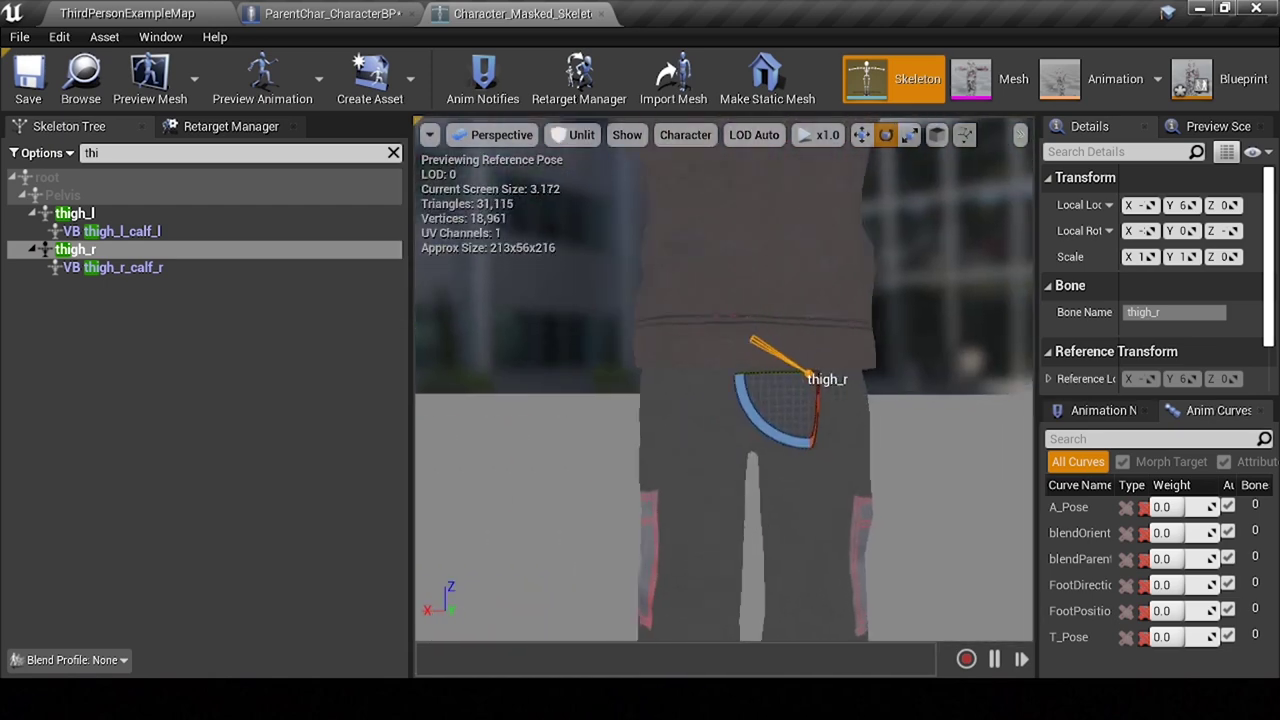
# Step: Clear the bone filter, save the skeleton, and return to ParentChar_CharacterBP
pyautogui.click(393, 152)
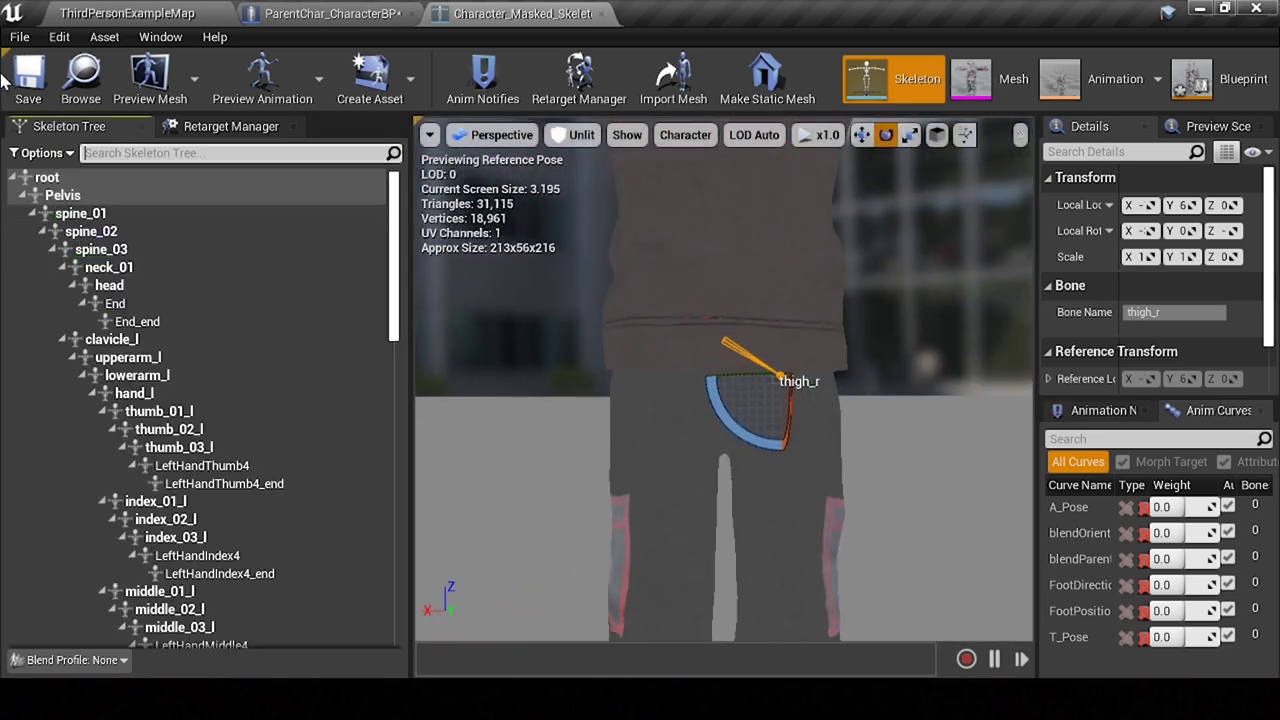
pyautogui.click(28, 88)
pyautogui.click(330, 13)
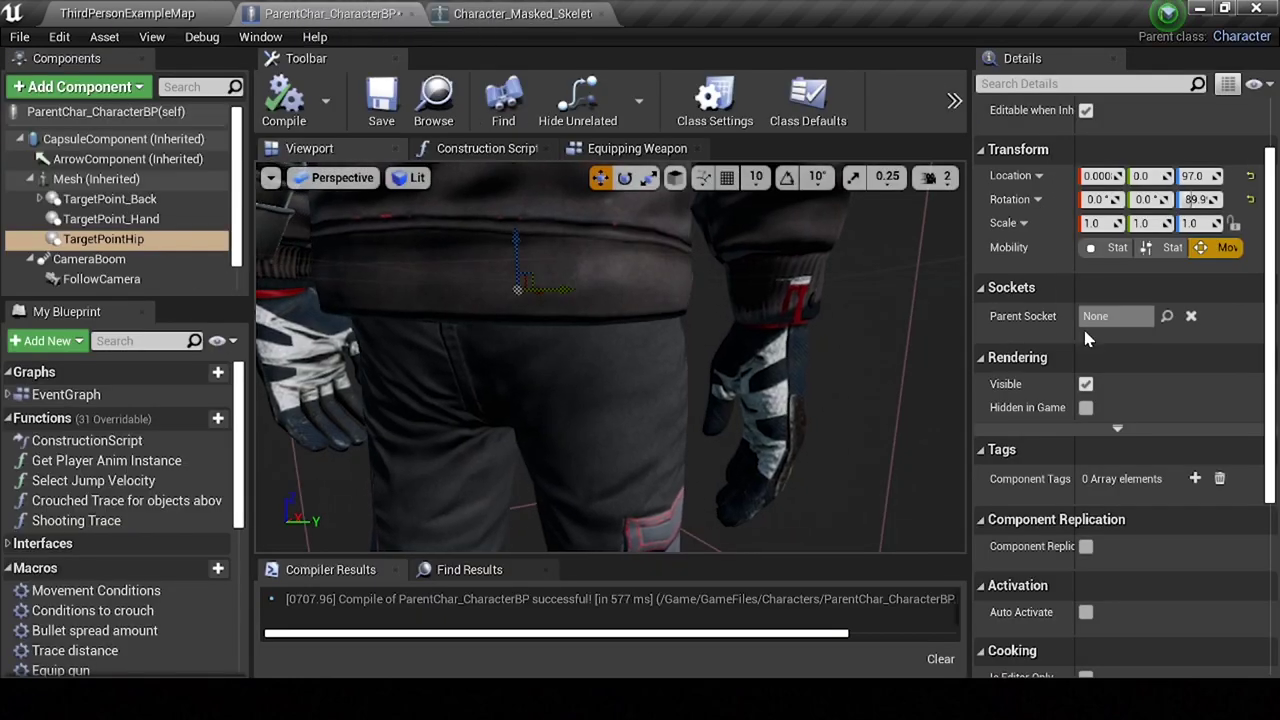
# Step: Set TargetPointHip's Parent Socket to the thigh_r bone
pyautogui.click(110, 239)
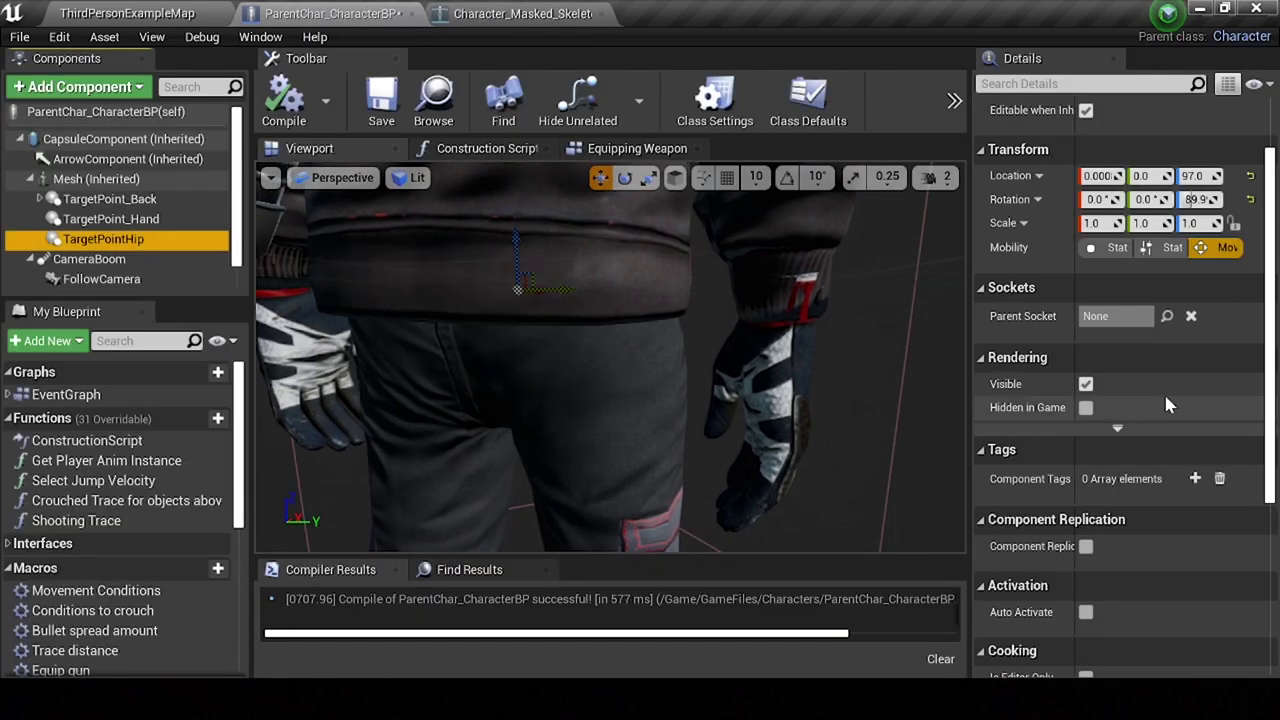
pyautogui.click(1167, 318)
pyautogui.write('thigh')
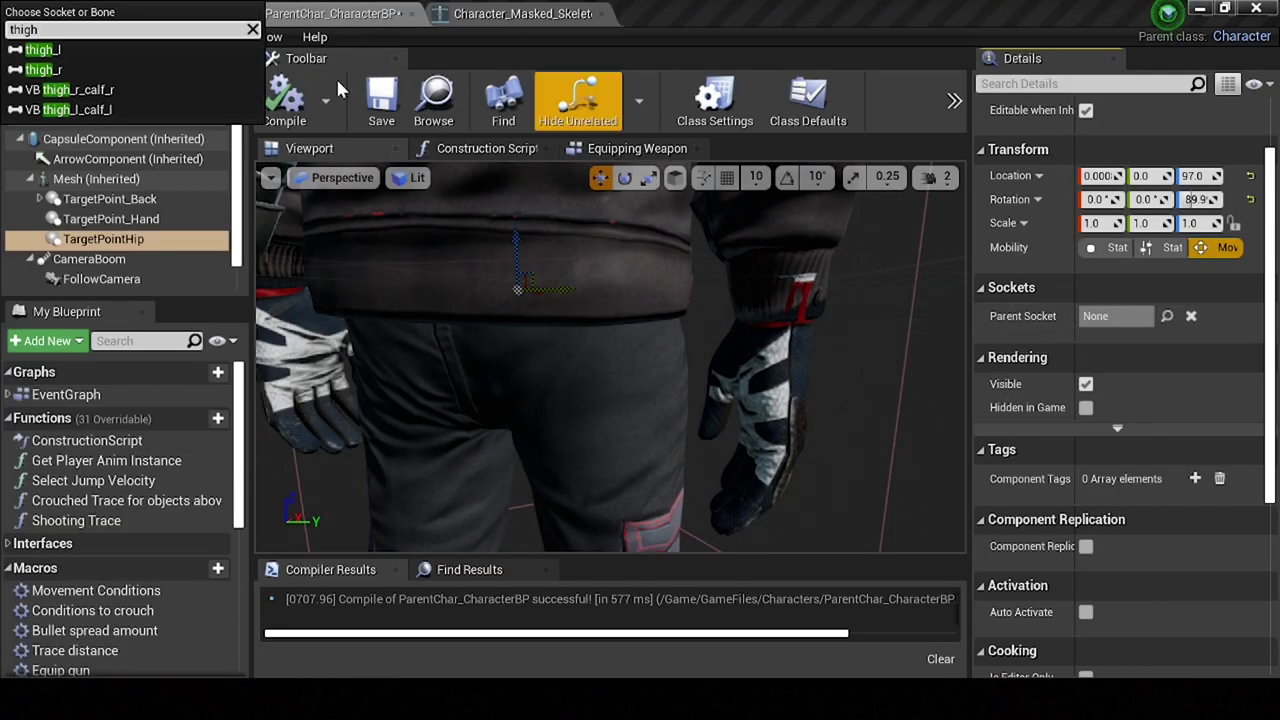
pyautogui.click(181, 84)
# Step: Switch the viewport shading from Lit to Unlit
pyautogui.click(270, 178)
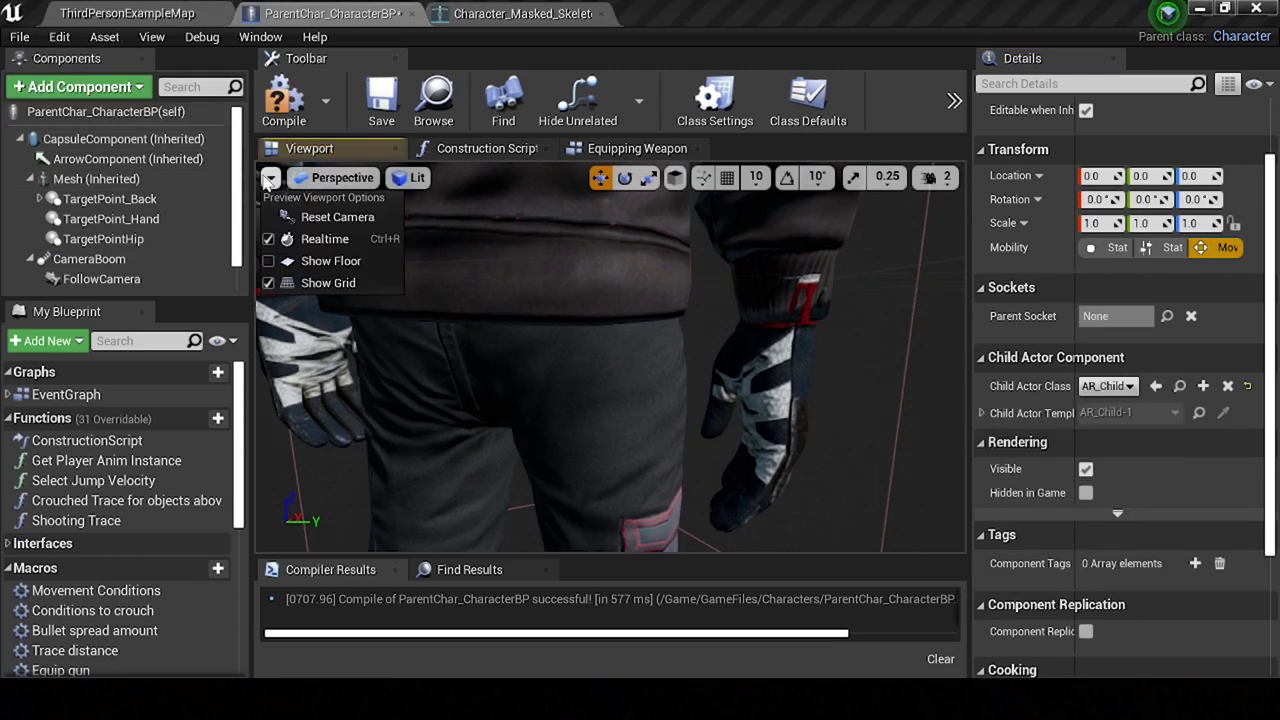
pyautogui.click(417, 177)
pyautogui.click(417, 177)
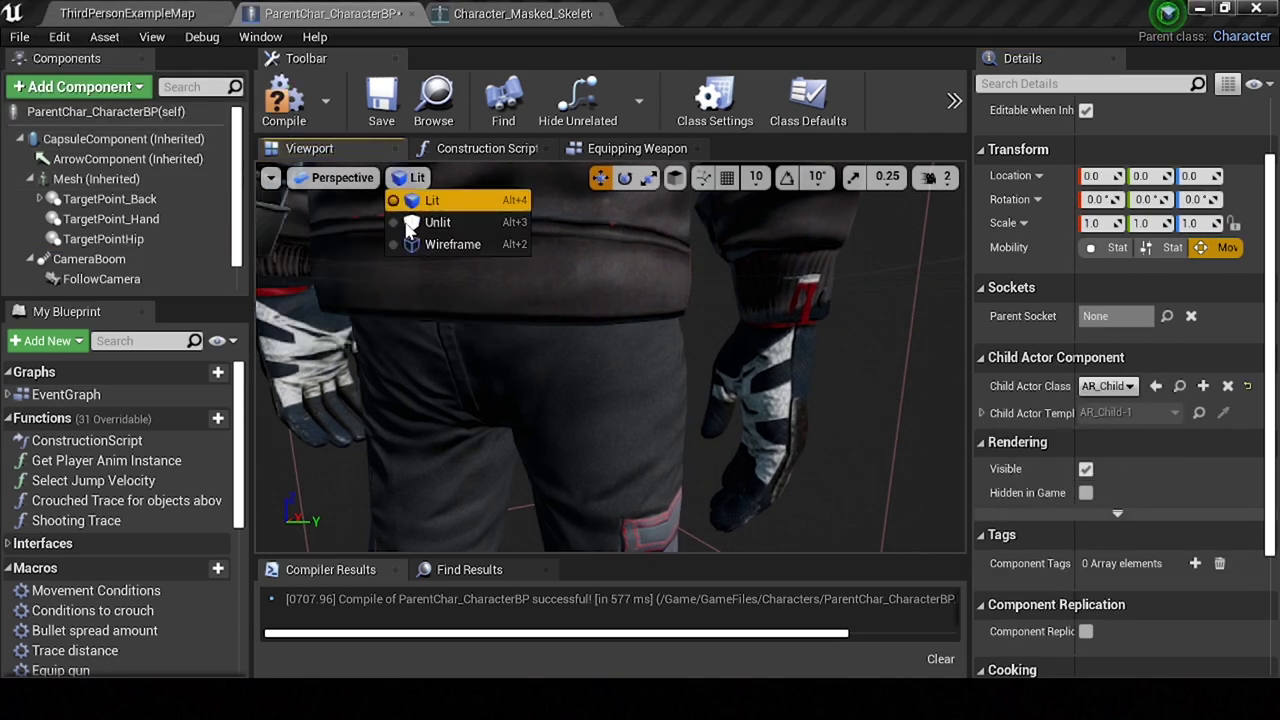
pyautogui.click(430, 213)
# Step: Reset TargetPointHip's location and view it up close
pyautogui.click(103, 239)
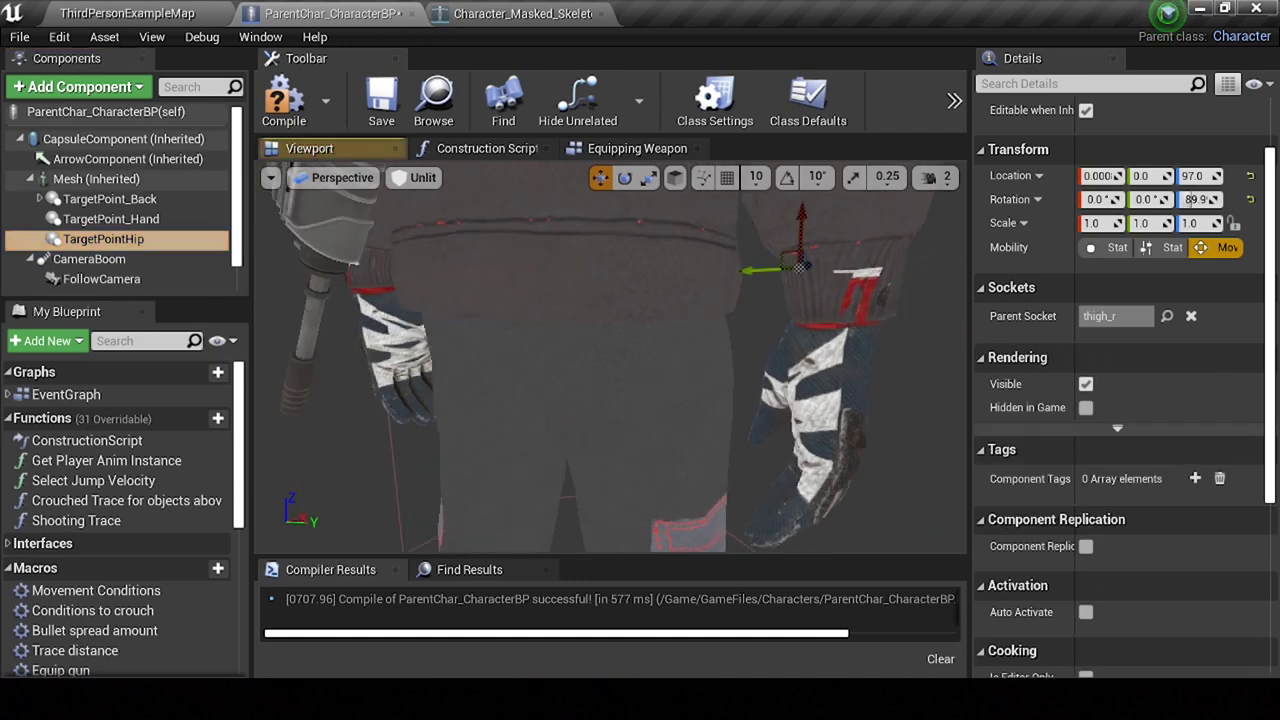
pyautogui.click(1248, 177)
pyautogui.moveTo(560, 380); pyautogui.dragTo(516, 316, button='right')
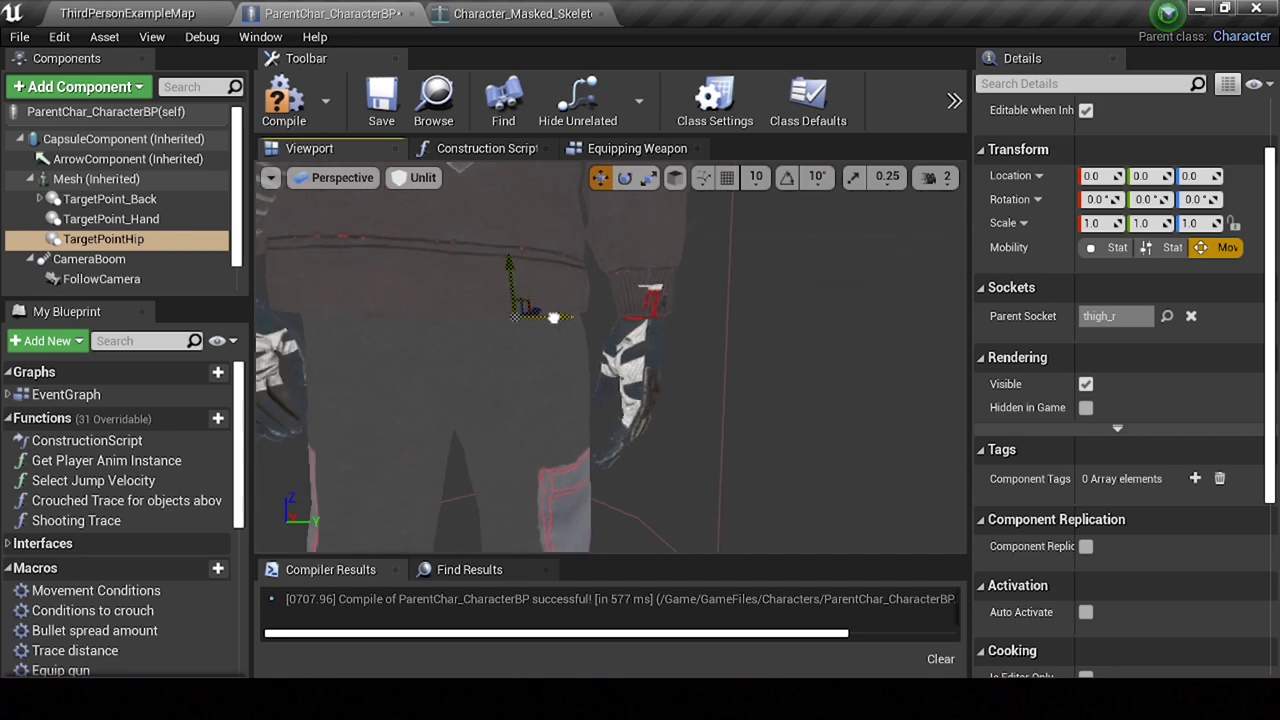
# Step: Add a Child Actor under TargetPointHip with Child Actor Class Pistol_Child
pyautogui.click(88, 90)
pyautogui.write('child')
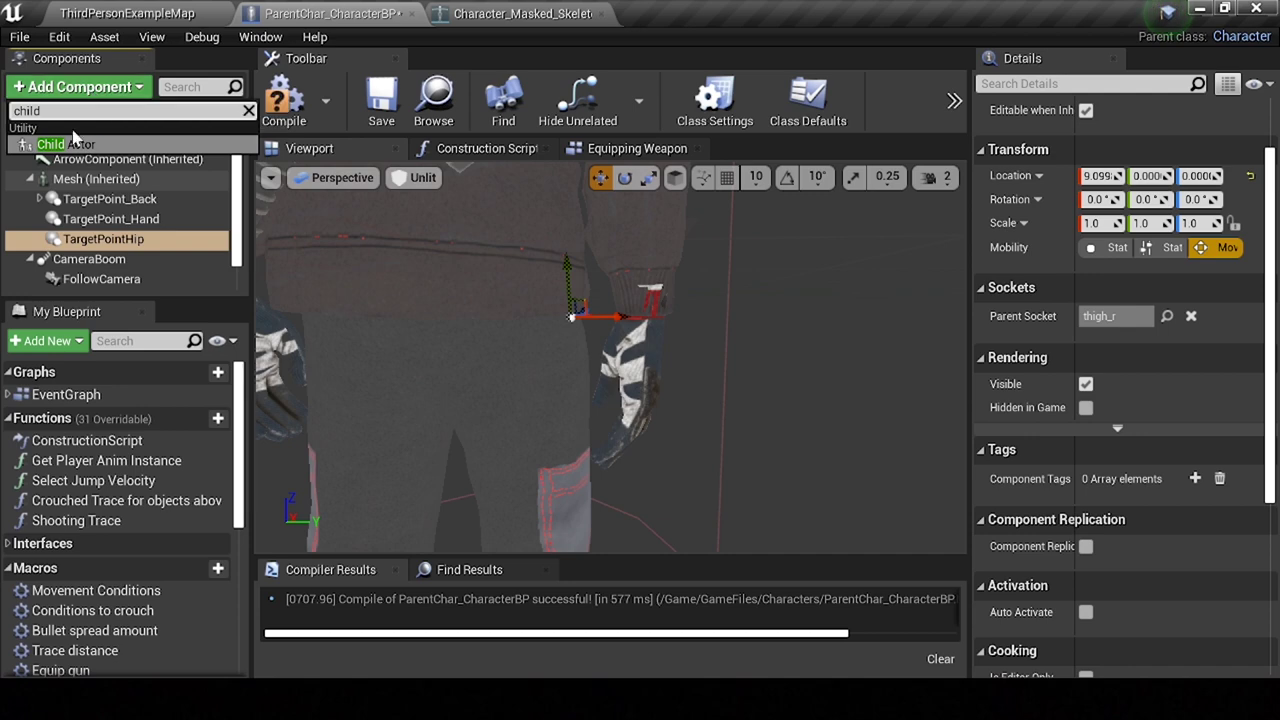
pyautogui.click(74, 142)
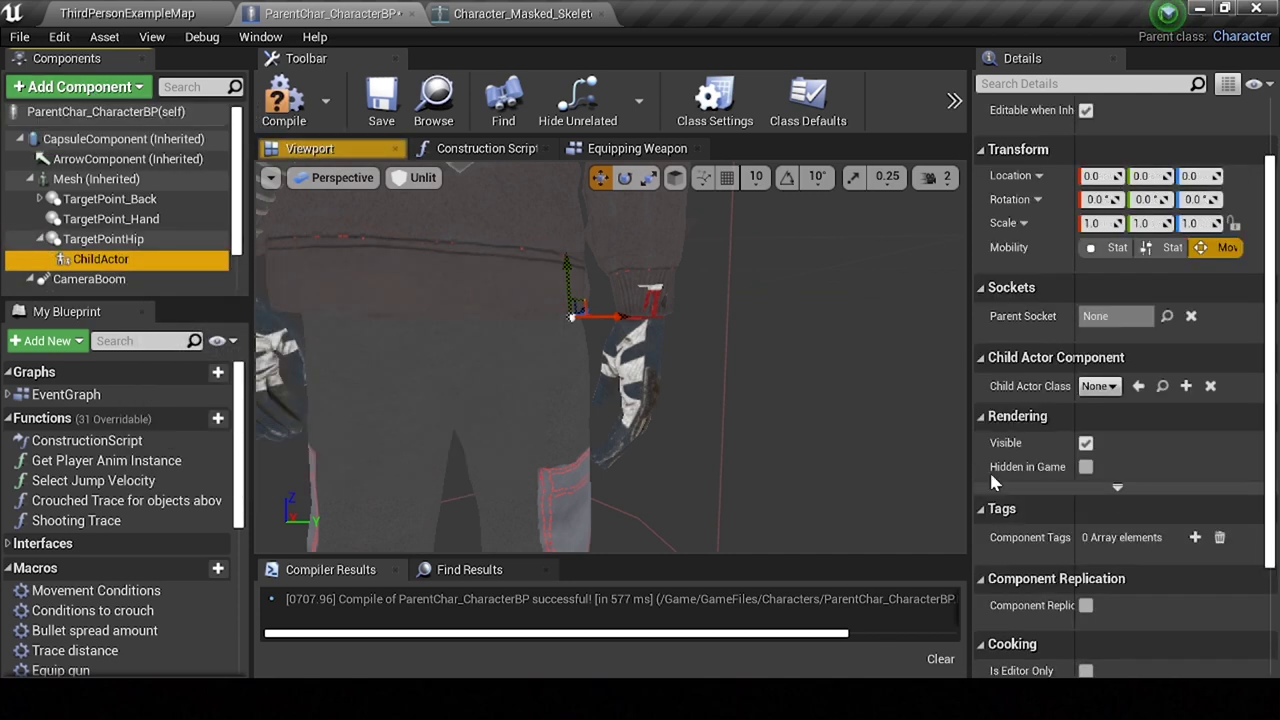
pyautogui.click(1095, 393)
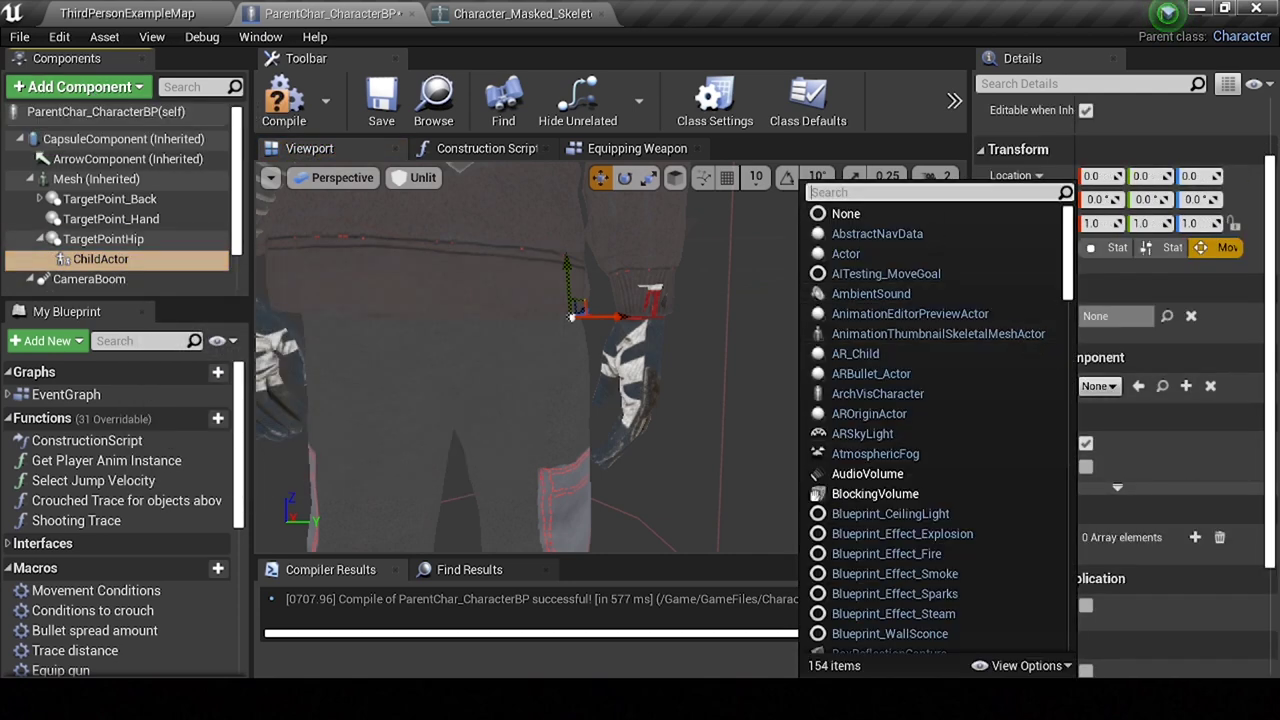
pyautogui.write('pistol')
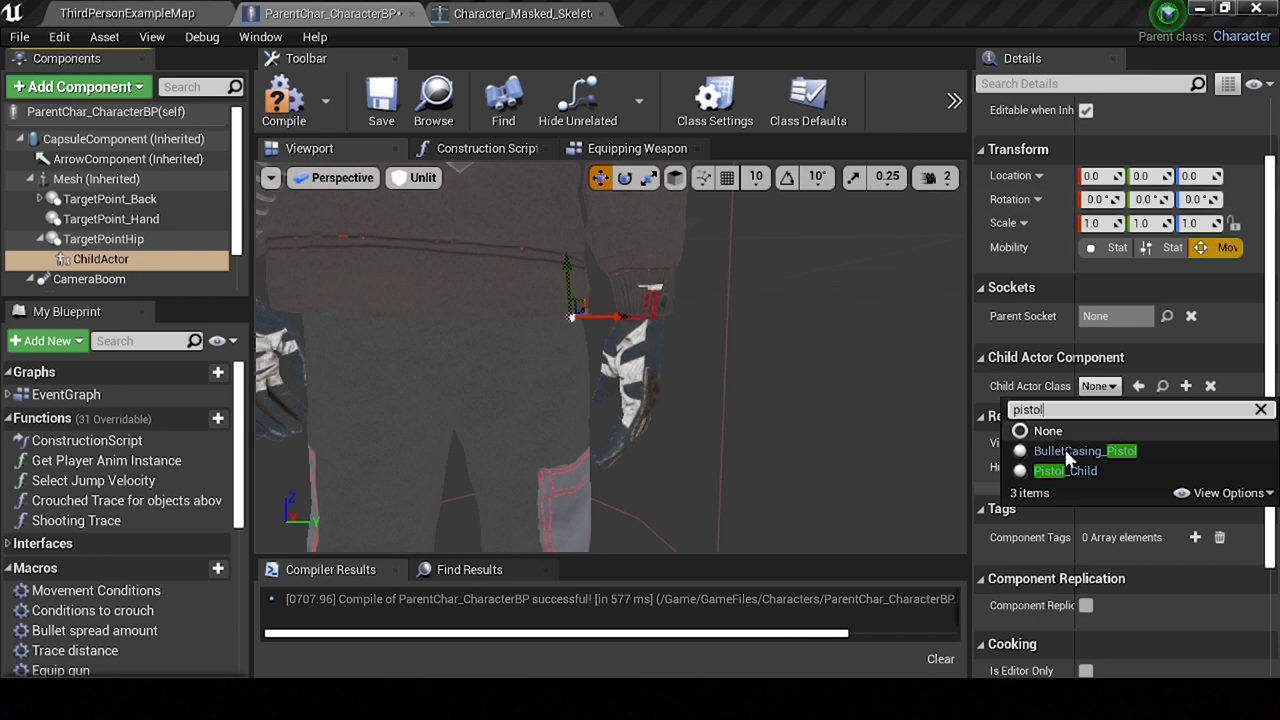
pyautogui.click(1065, 470)
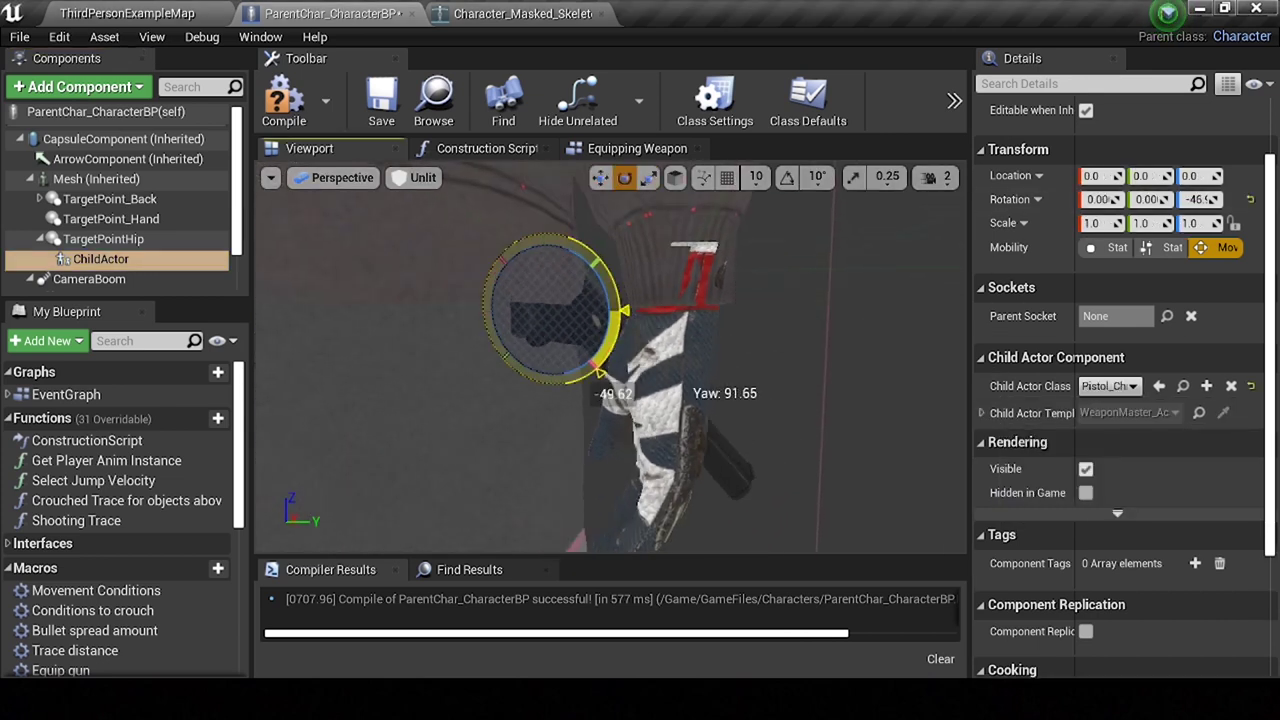
# Step: Nudge the pistol beside the right thigh and reset its rotation to zero
pyautogui.moveTo(616, 308); pyautogui.dragTo(560, 320, button='right')
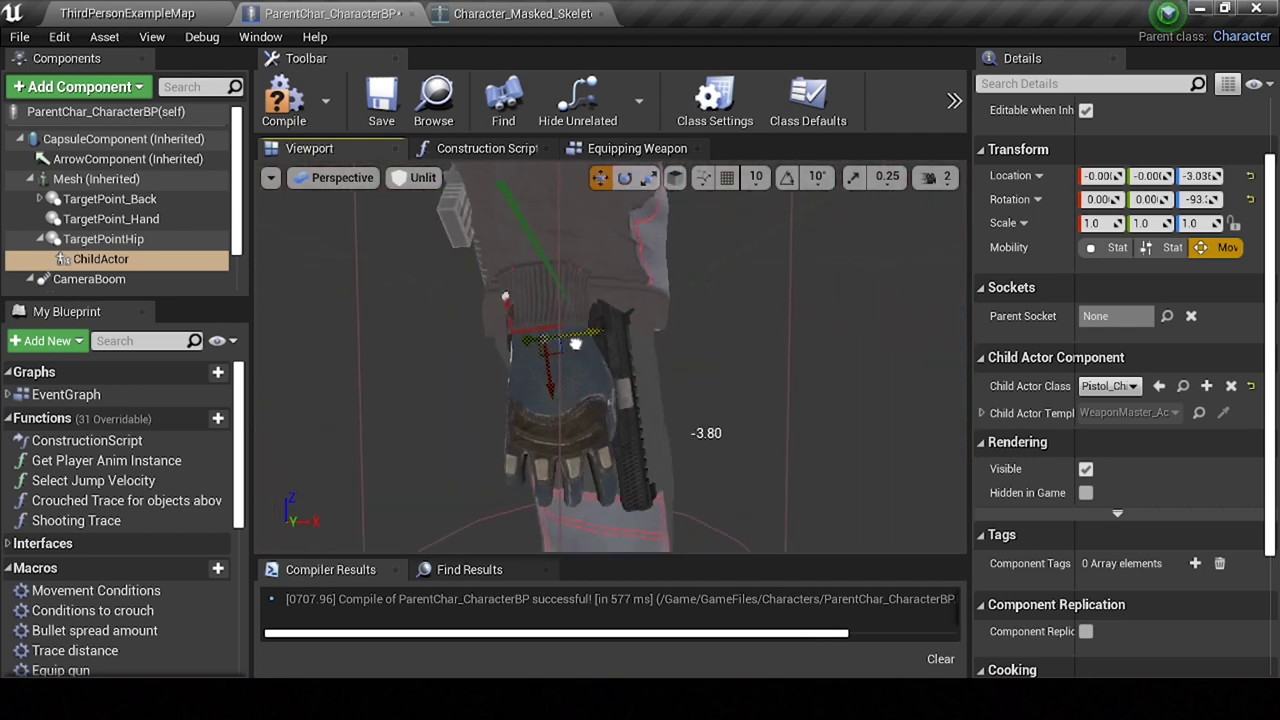
pyautogui.moveTo(560, 320)
pyautogui.mouseDown(button='right')
pyautogui.moveTo(500, 330)
pyautogui.moveTo(563, 350)
pyautogui.mouseUp(button='right')
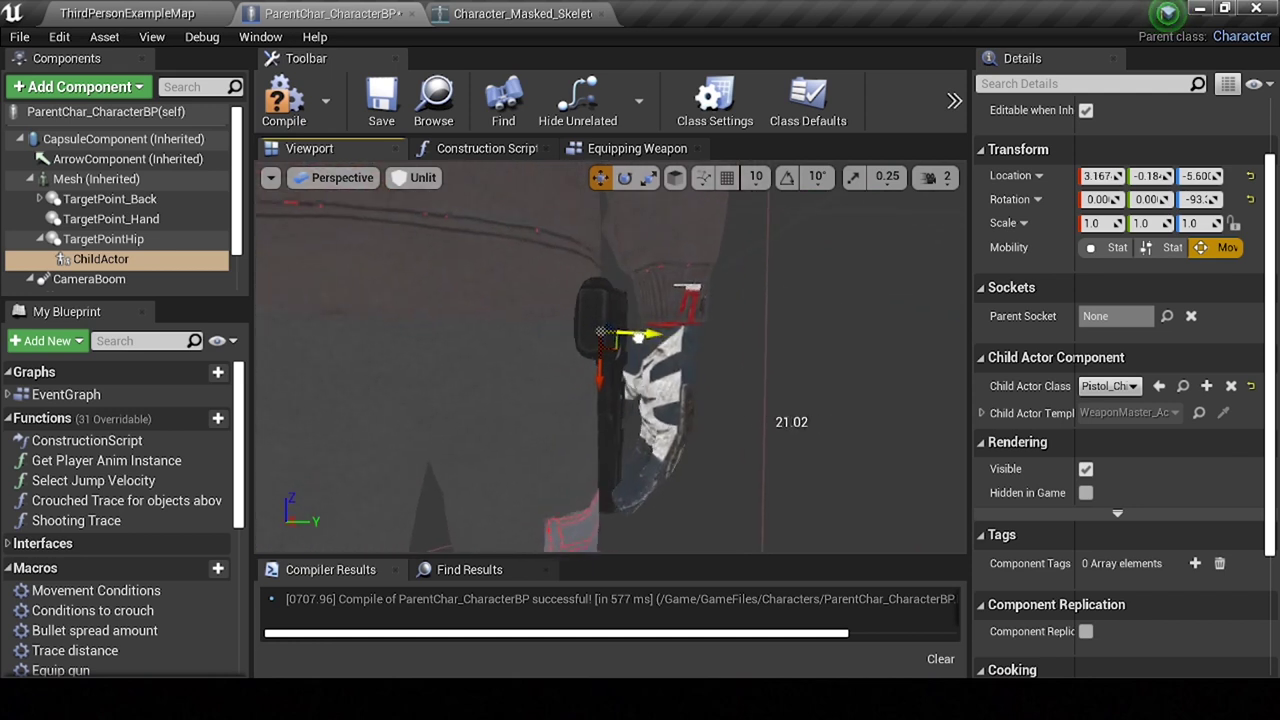
pyautogui.moveTo(640, 336); pyautogui.dragTo(600, 350, button='right')
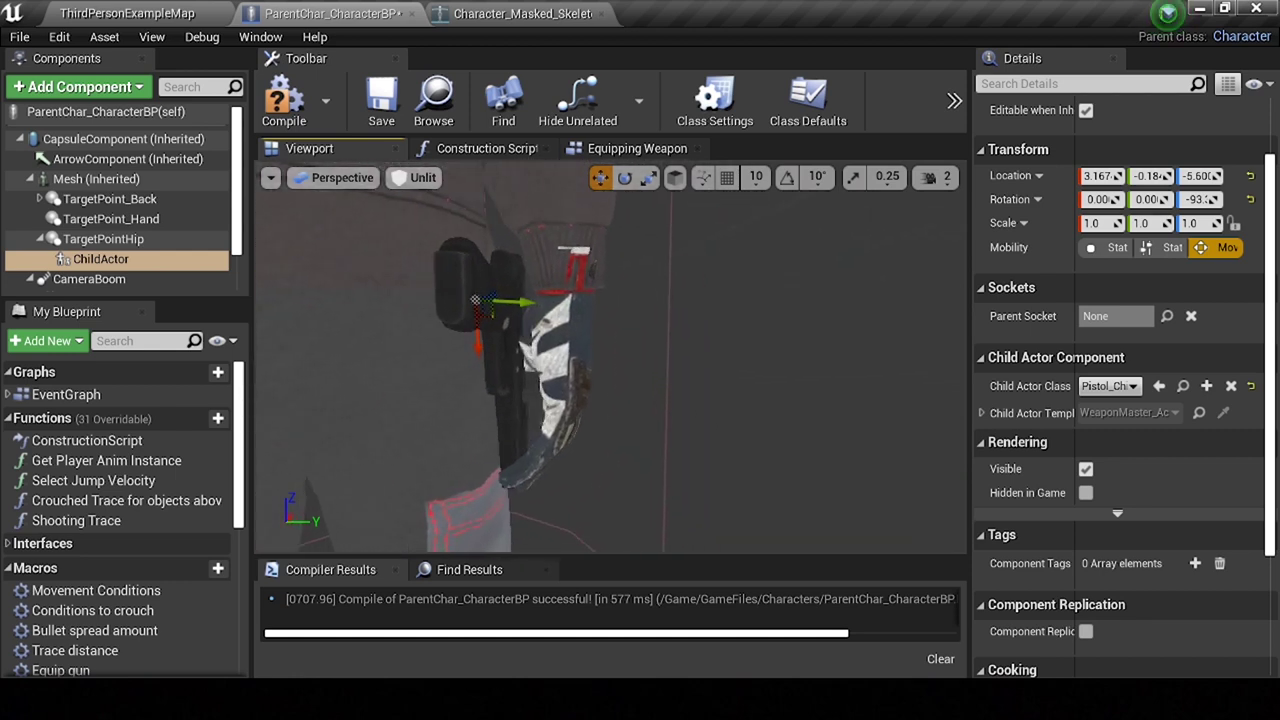
pyautogui.moveTo(600, 350); pyautogui.dragTo(705, 338, button='right')
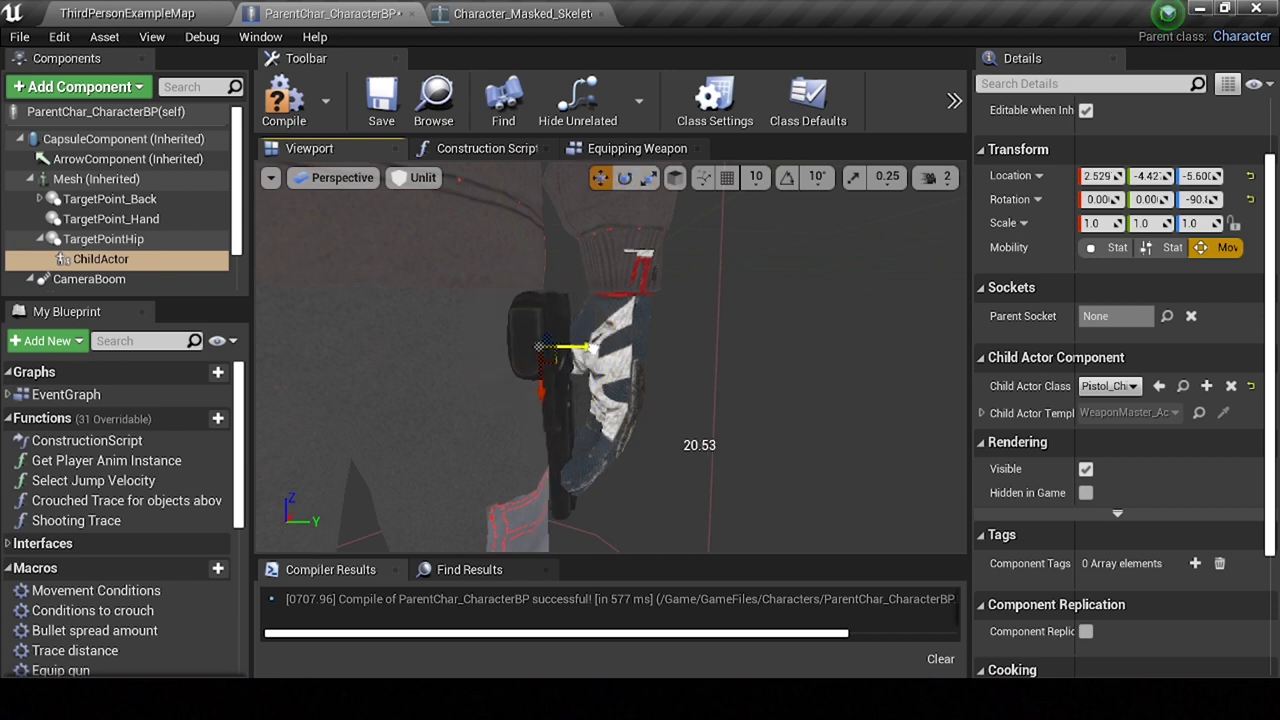
pyautogui.click(1249, 199)
# Step: Zero the pistol's location, then rotate TargetPointHip about -93 yaw and lower it onto the thigh
pyautogui.click(1249, 175)
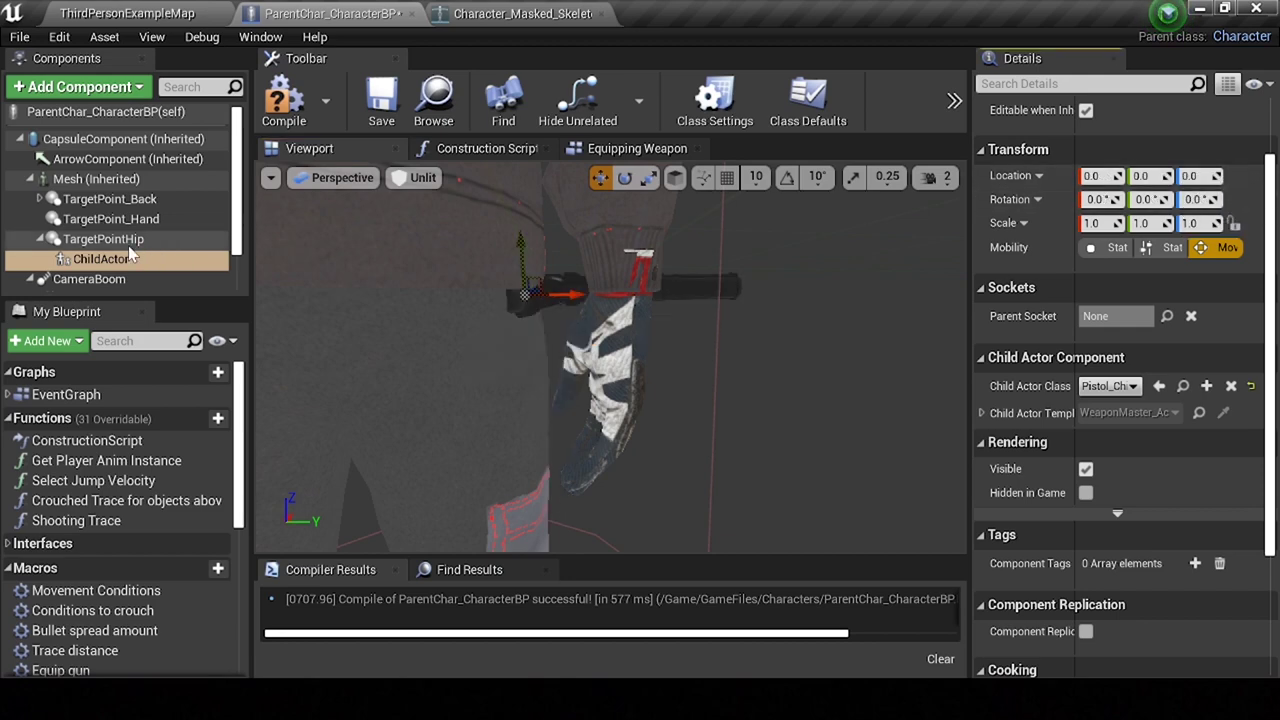
pyautogui.click(115, 240)
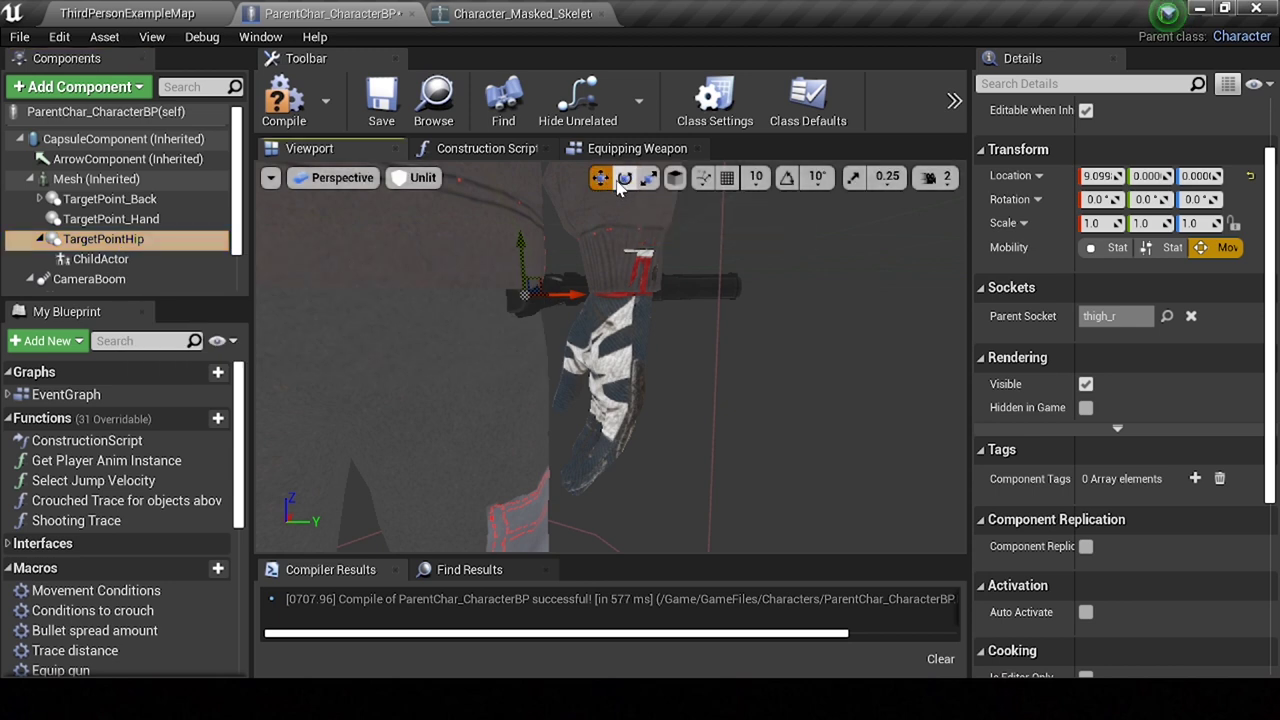
pyautogui.press('e')
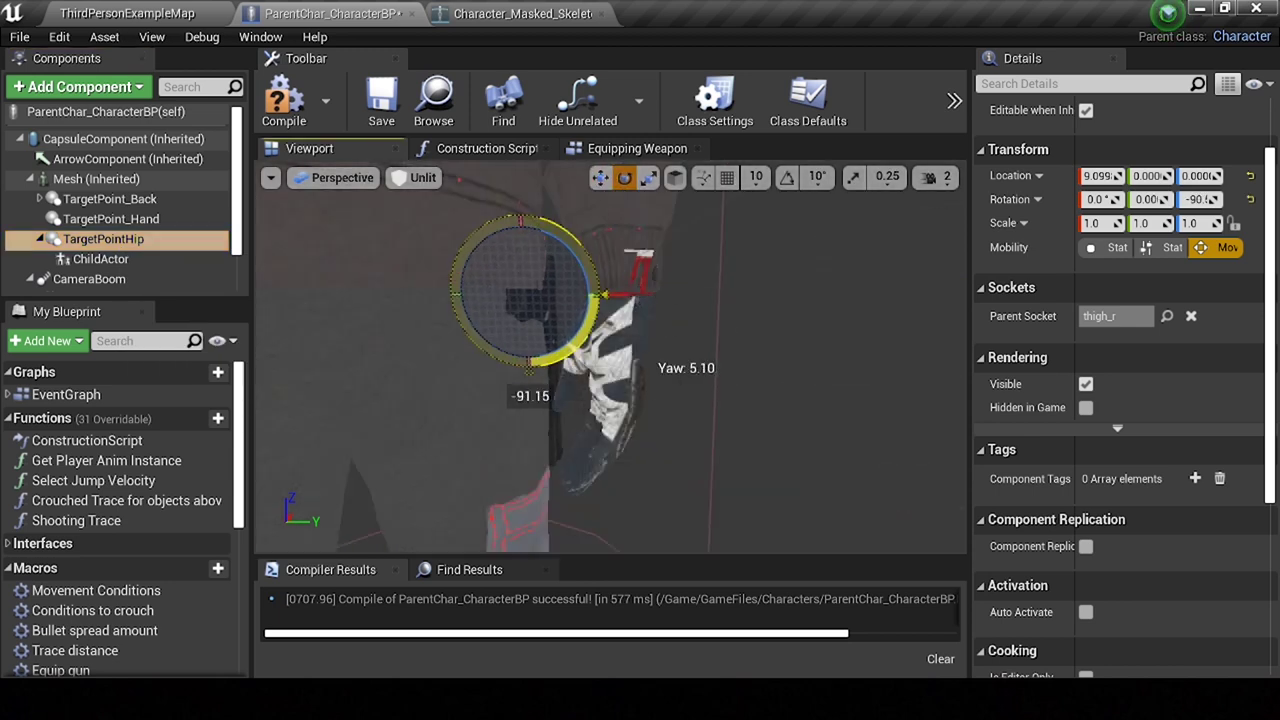
pyautogui.moveTo(648, 266); pyautogui.dragTo(648, 266, button='right')
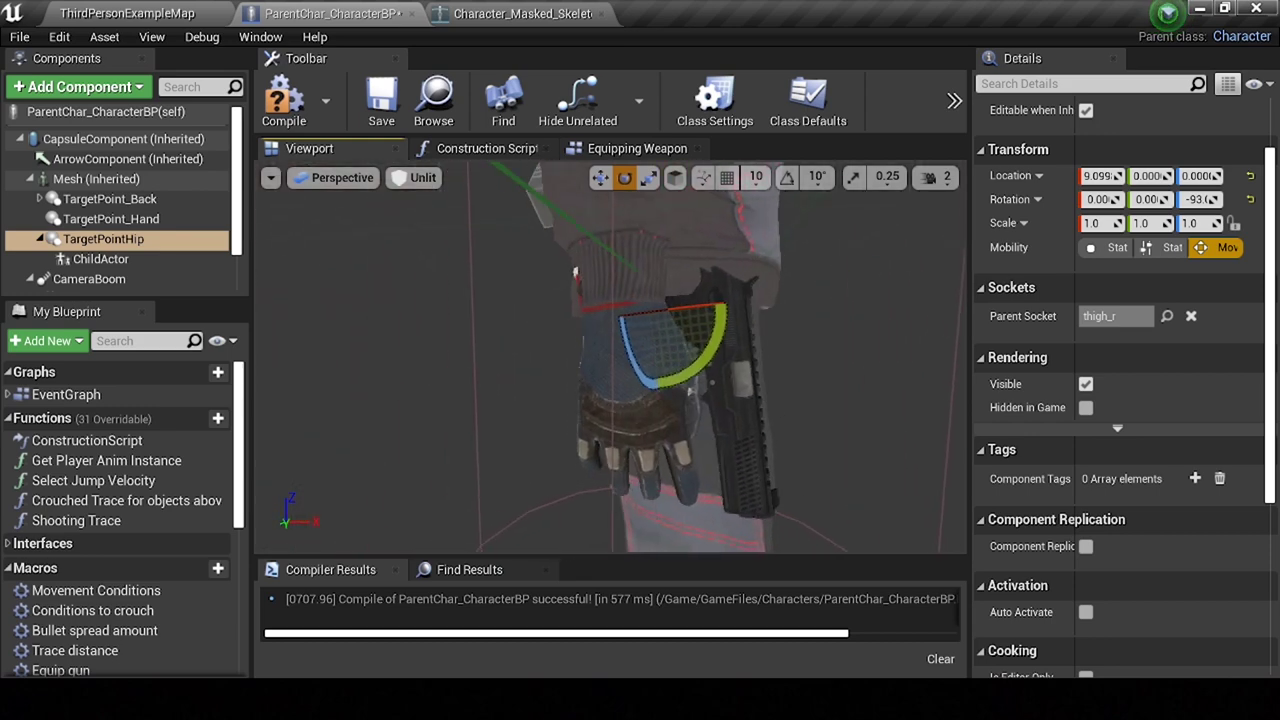
pyautogui.moveTo(698, 317); pyautogui.dragTo(658, 317)
pyautogui.moveTo(636, 317)
pyautogui.mouseDown(button='right')
pyautogui.moveTo(594, 300)
pyautogui.moveTo(660, 314)
pyautogui.moveTo(650, 300)
pyautogui.mouseUp(button='right')
pyautogui.press('e')
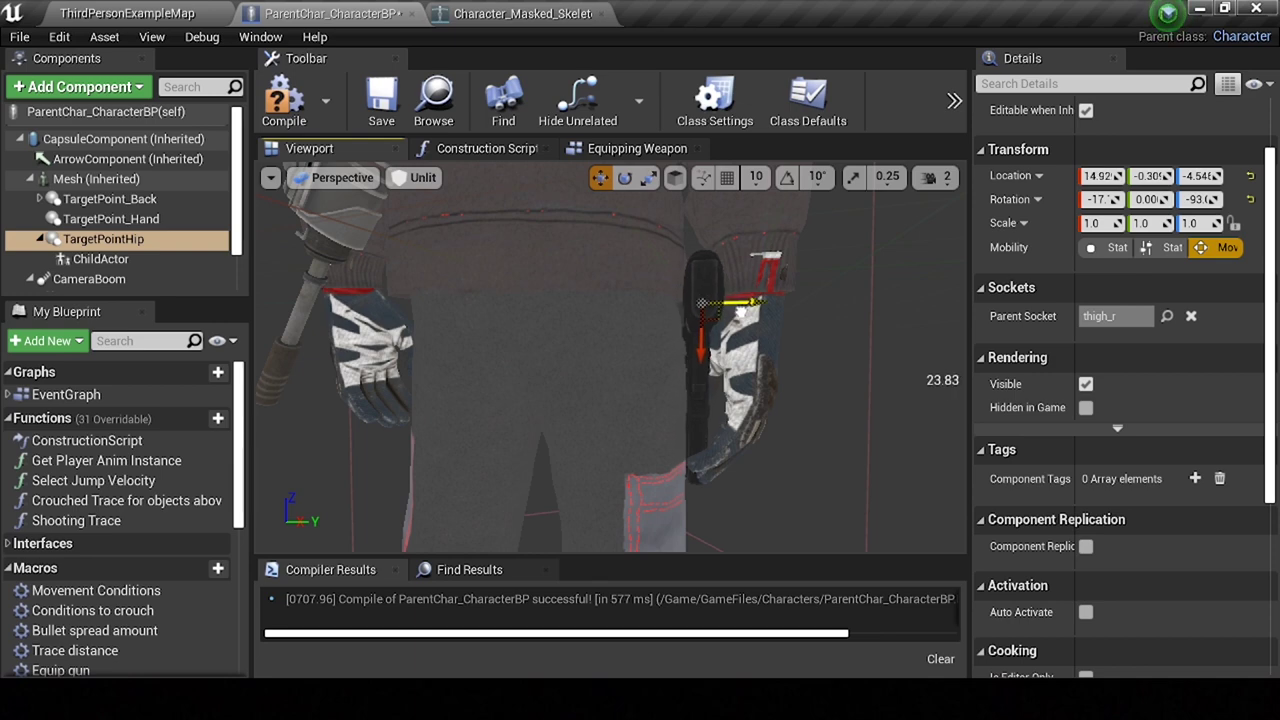
pyautogui.moveTo(650, 300)
pyautogui.mouseDown(button='right')
pyautogui.moveTo(600, 340)
pyautogui.moveTo(615, 338)
pyautogui.mouseUp(button='right')
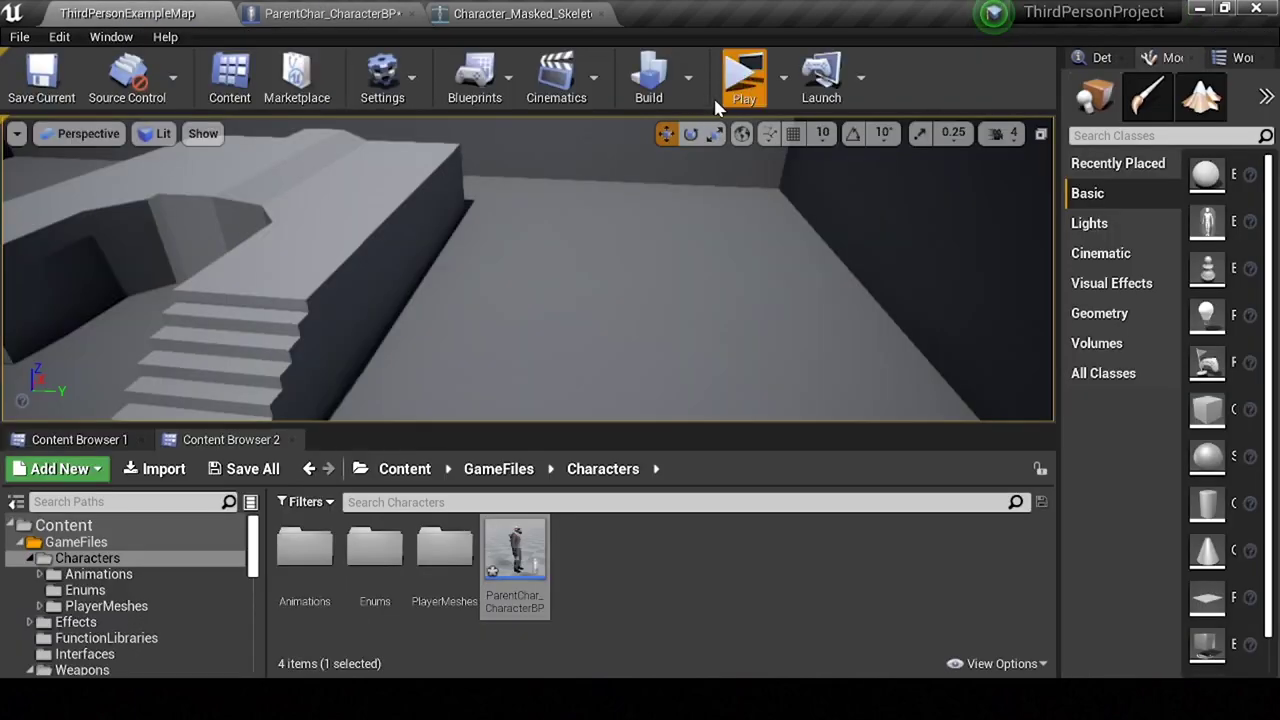
# Step: Run a standalone game preview, check the holstered pistol and weapon wheel, then exit
pyautogui.click(715, 100)
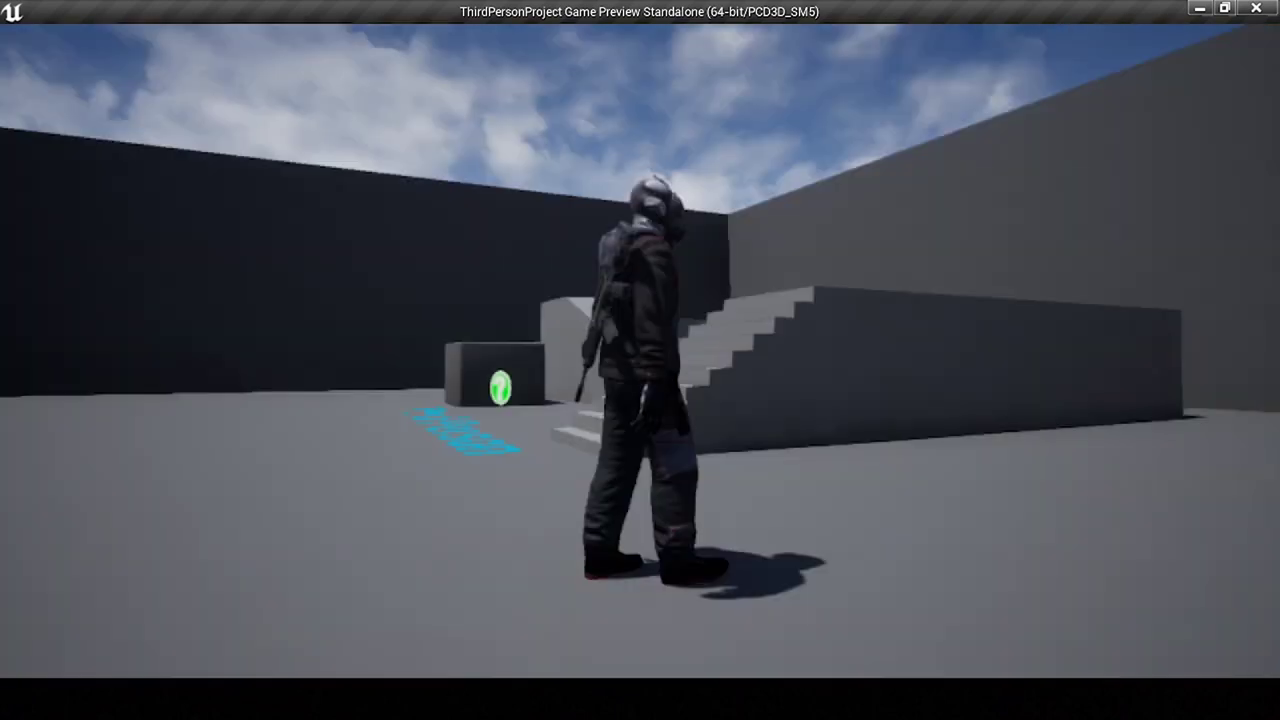
pyautogui.press('Tab')
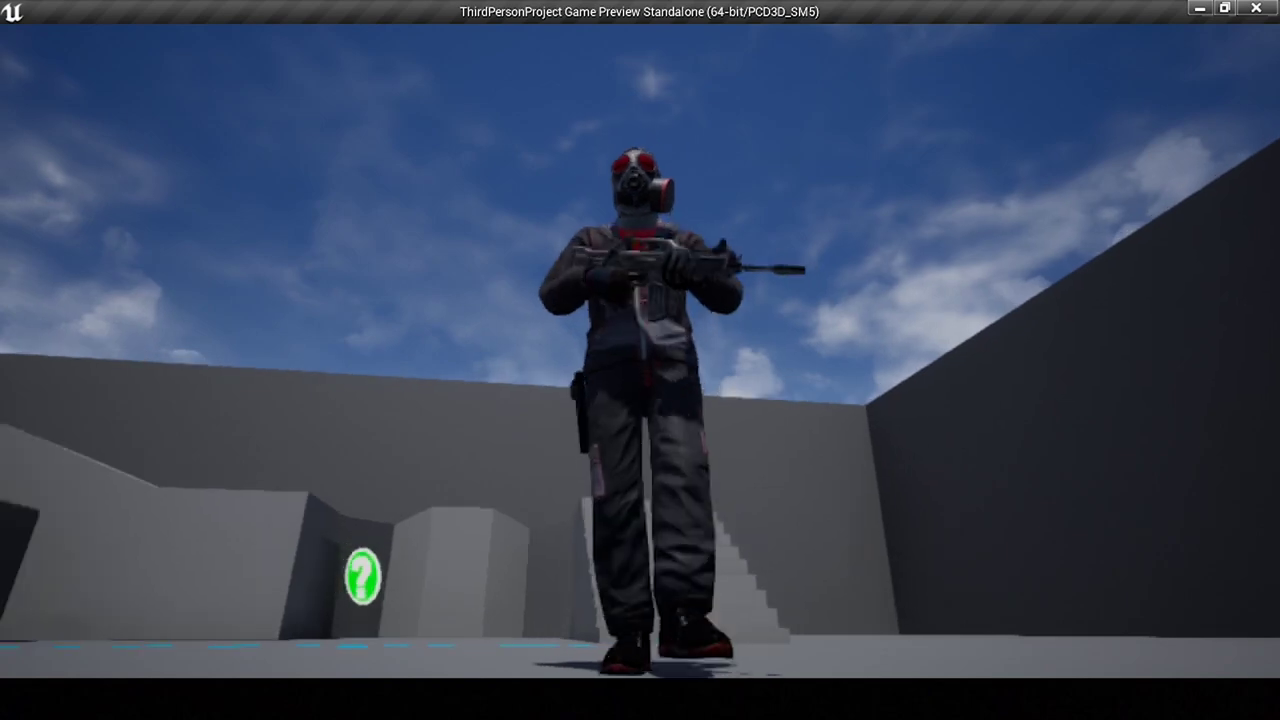
pyautogui.press('Escape')
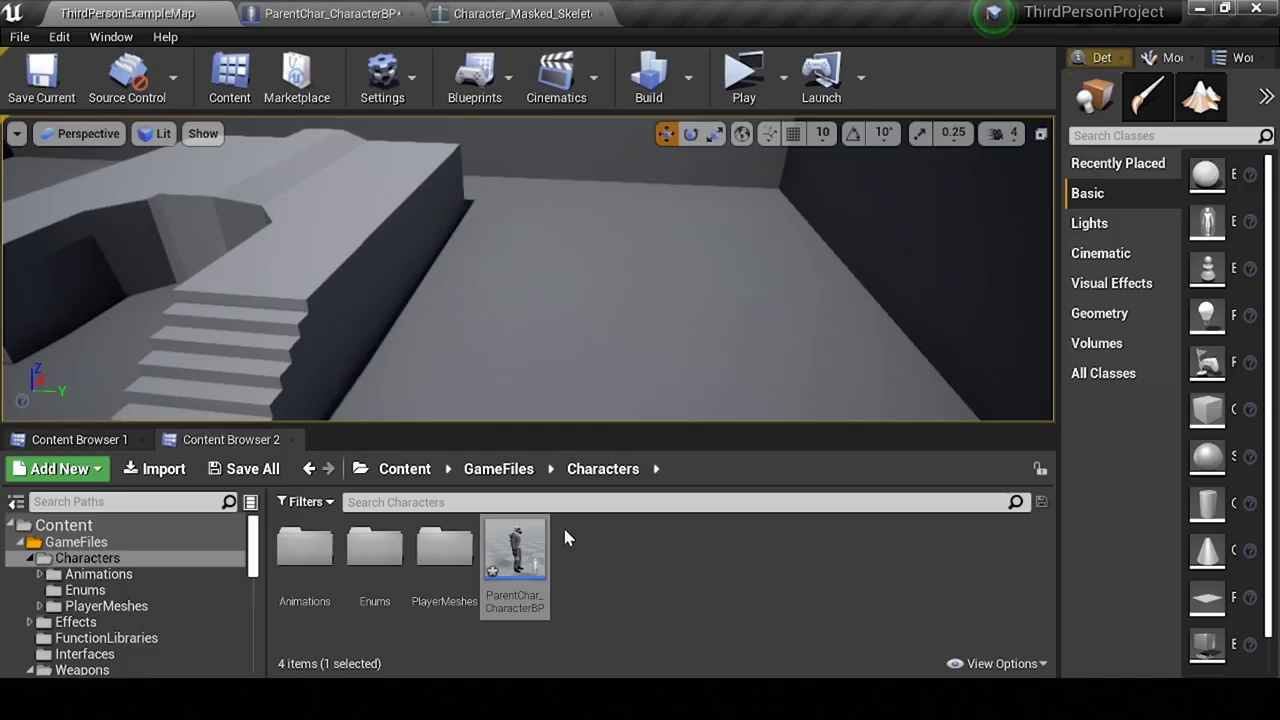
# Step: Open the ParentChar_CharacterBP blueprint, then go back to the level editor
pyautogui.doubleClick(562, 524)
pyautogui.scroll(3, 1078, 338)
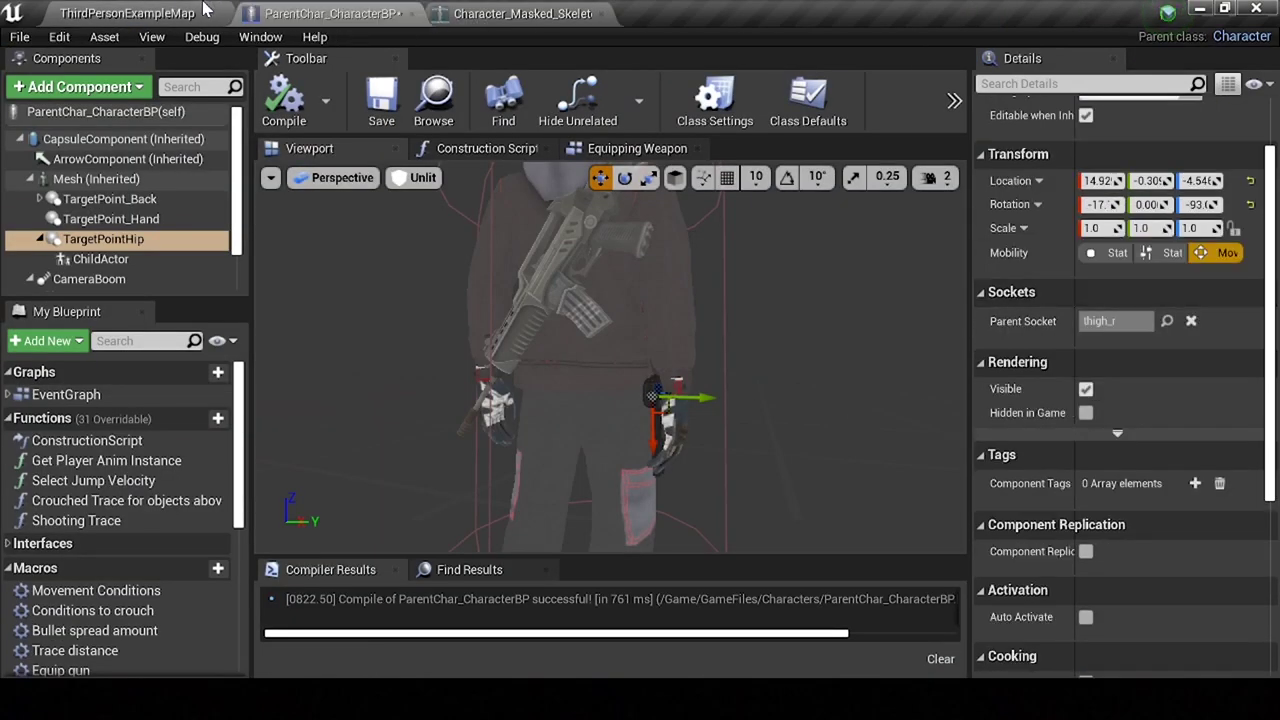
pyautogui.click(203, 9)
pyautogui.scroll(-3, 122, 600)
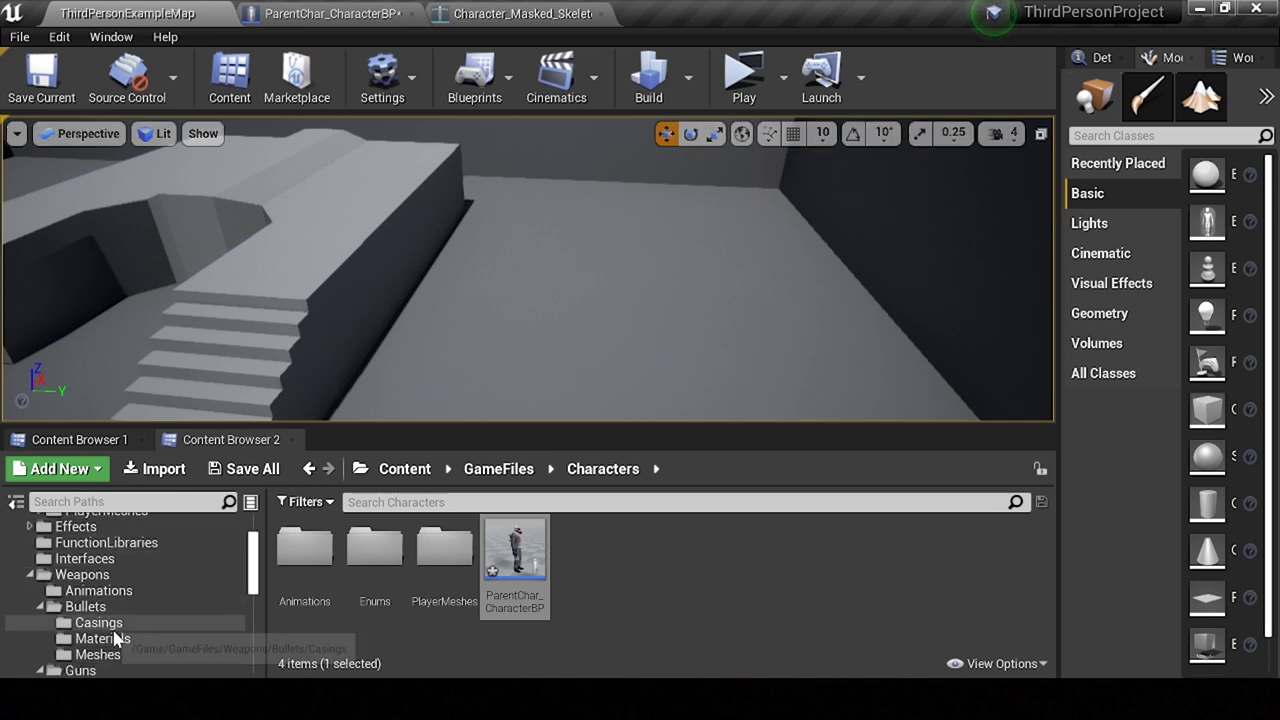
# Step: Move M_Pistol_01 from Bullets/Materials into the Meshes folder
pyautogui.click(100, 639)
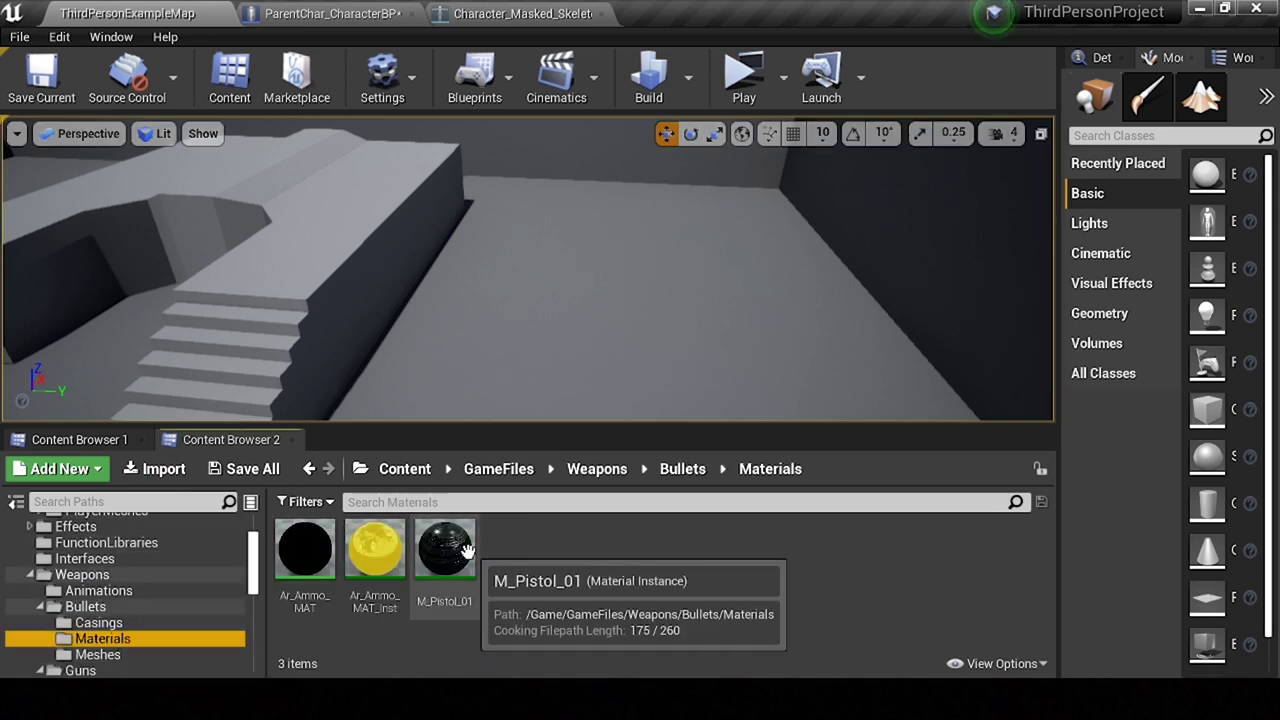
pyautogui.click(462, 553)
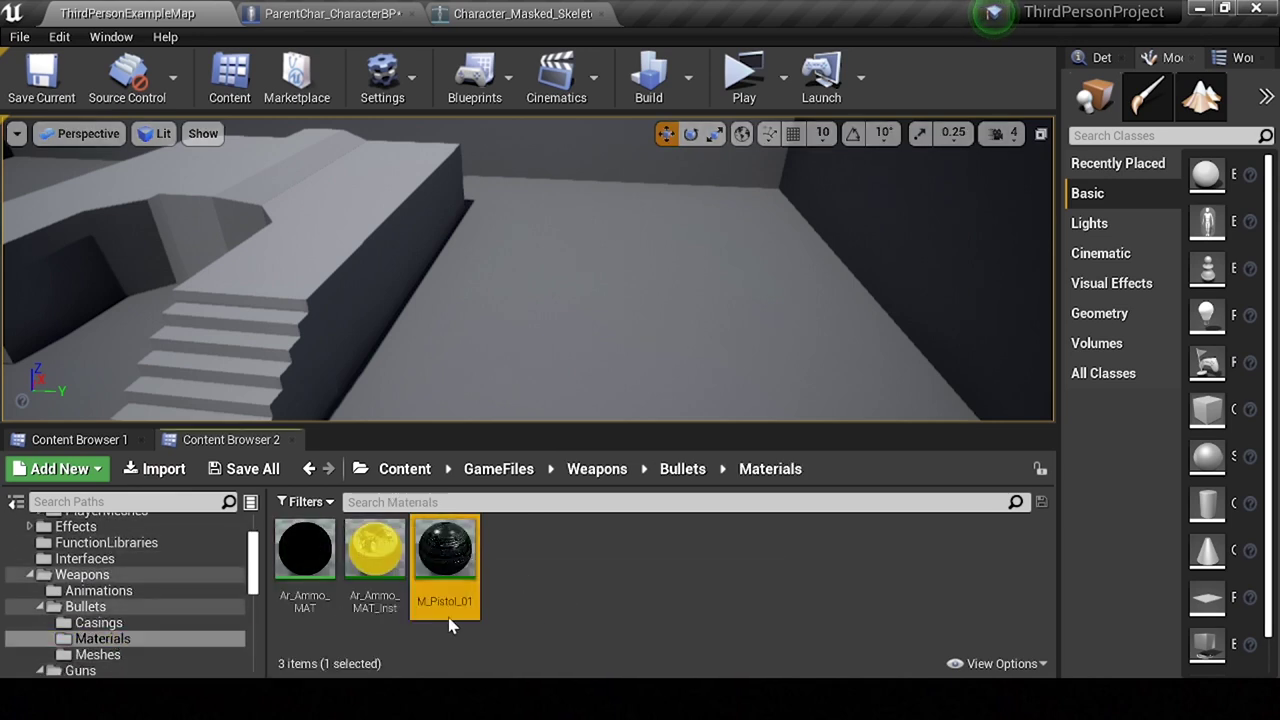
pyautogui.moveTo(435, 573); pyautogui.dragTo(116, 662)
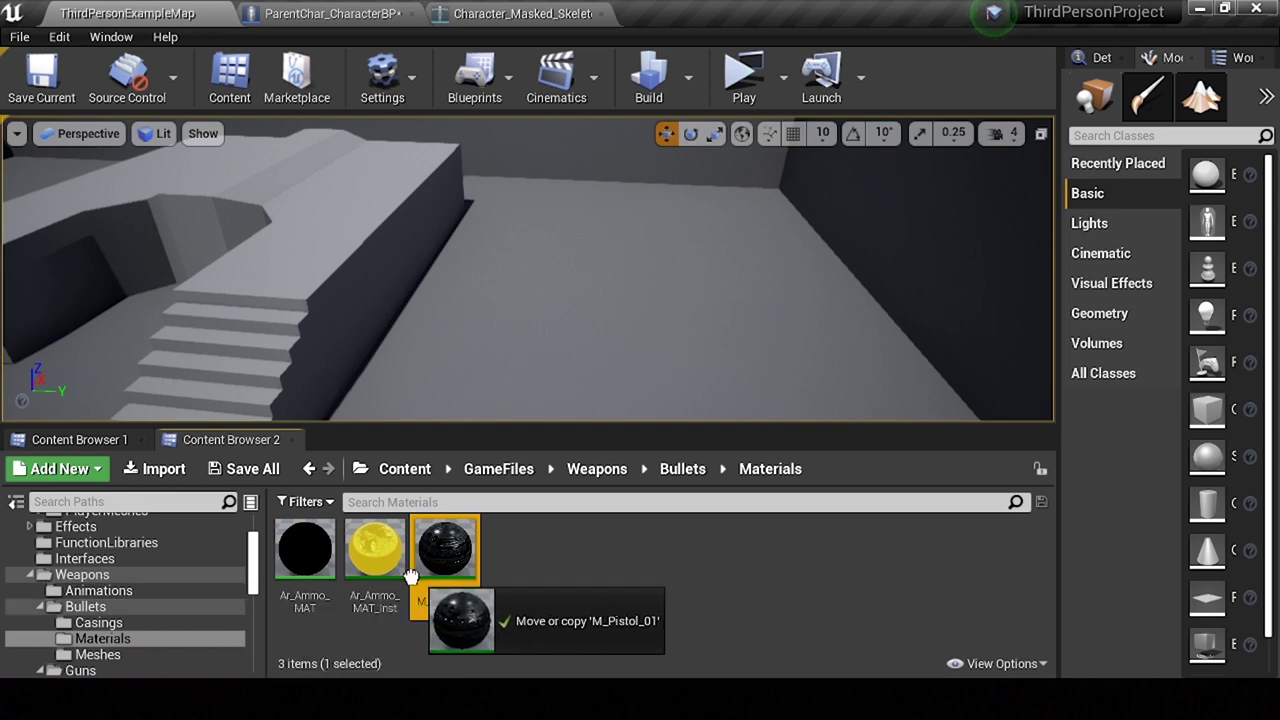
pyautogui.click(155, 603)
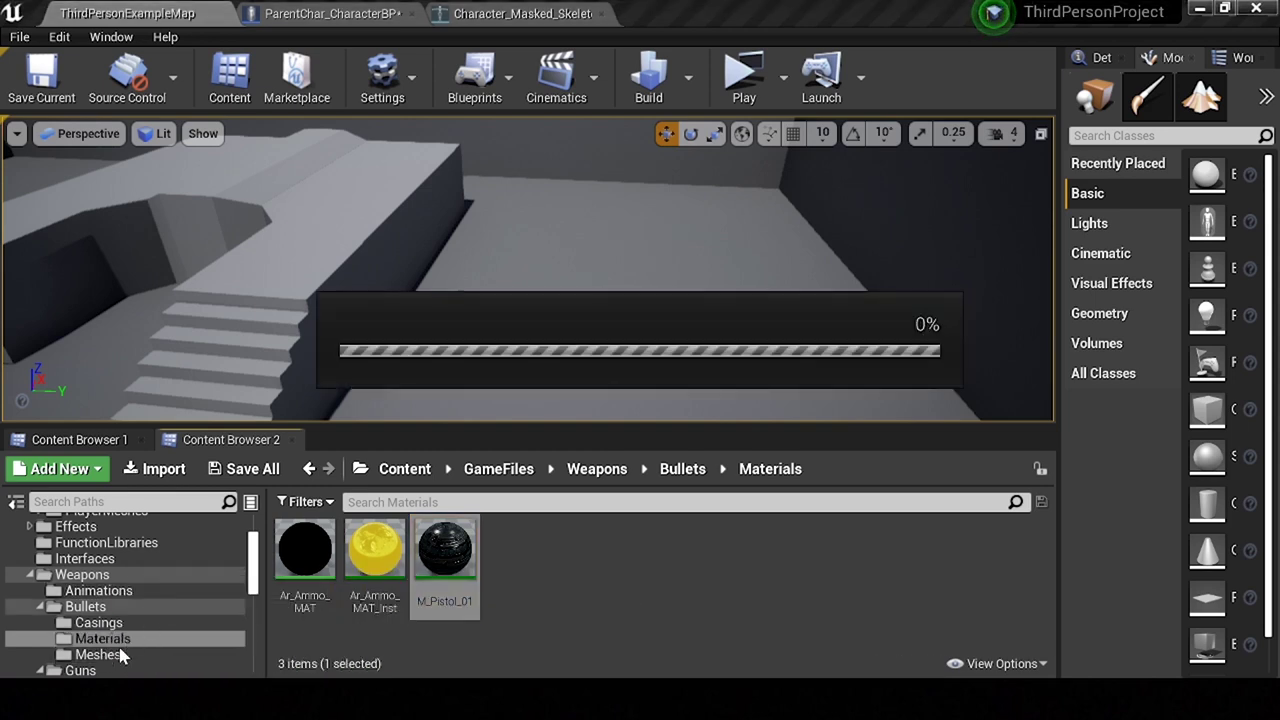
# Step: Move M_Pistol_01 on into Guns/Pistol and open it in a docked material editor
pyautogui.click(116, 623)
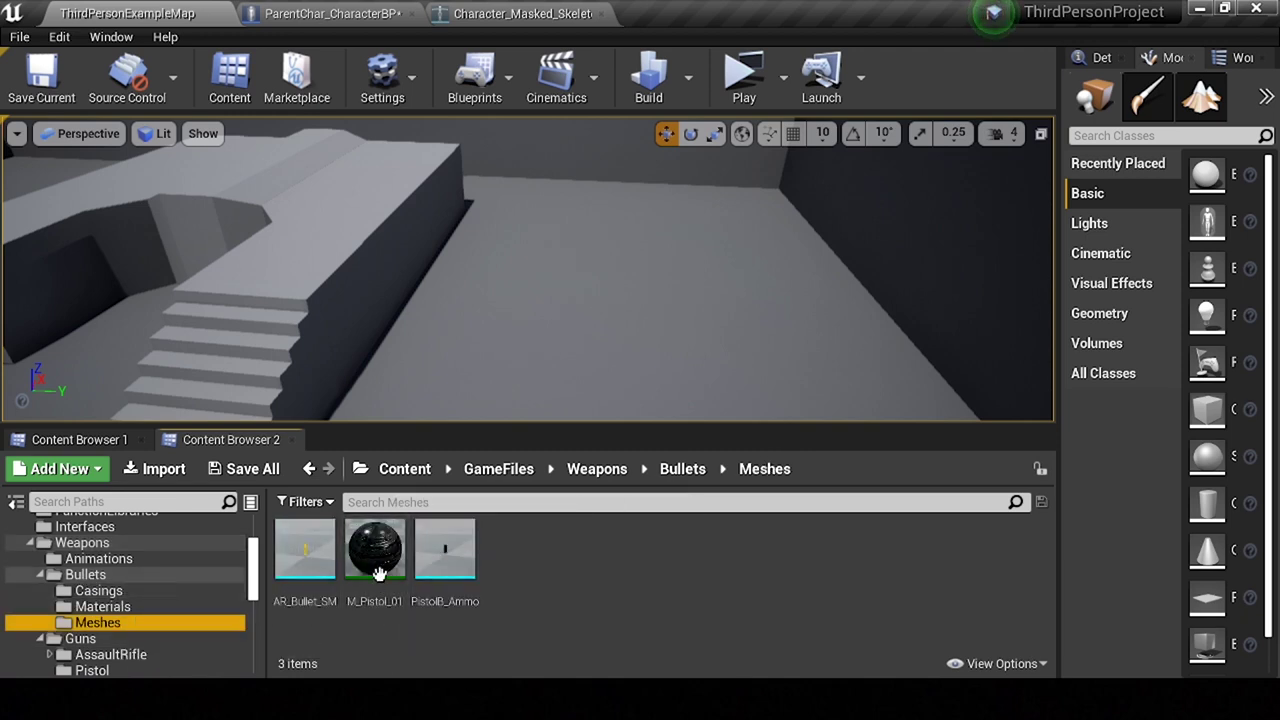
pyautogui.moveTo(378, 573)
pyautogui.mouseDown()
pyautogui.moveTo(113, 622)
pyautogui.moveTo(92, 607)
pyautogui.mouseUp()
pyautogui.click(160, 570)
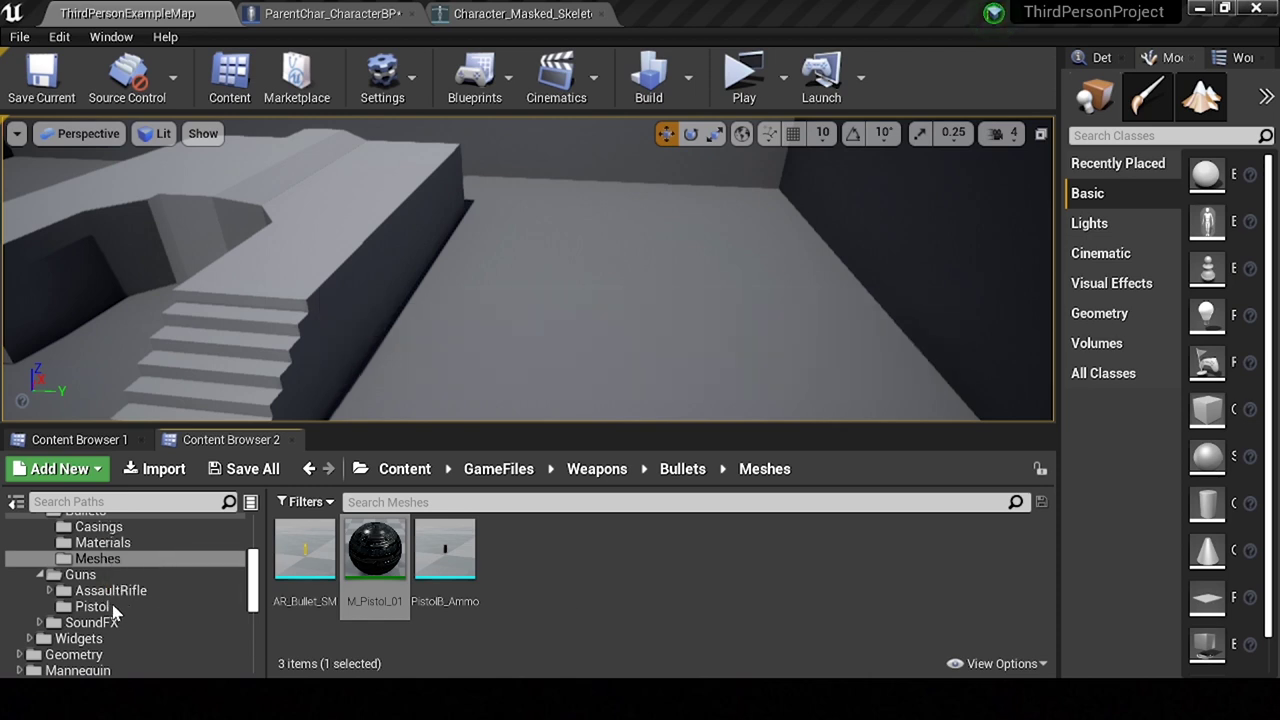
pyautogui.click(100, 607)
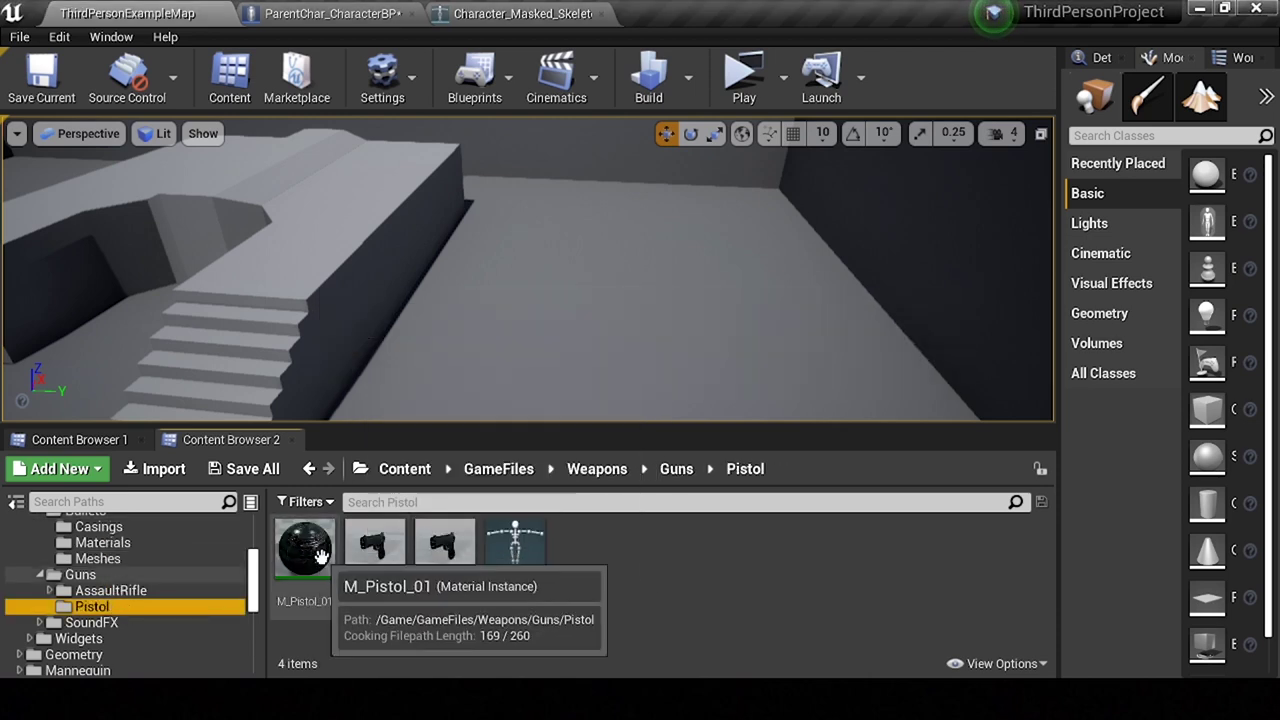
pyautogui.click(142, 592)
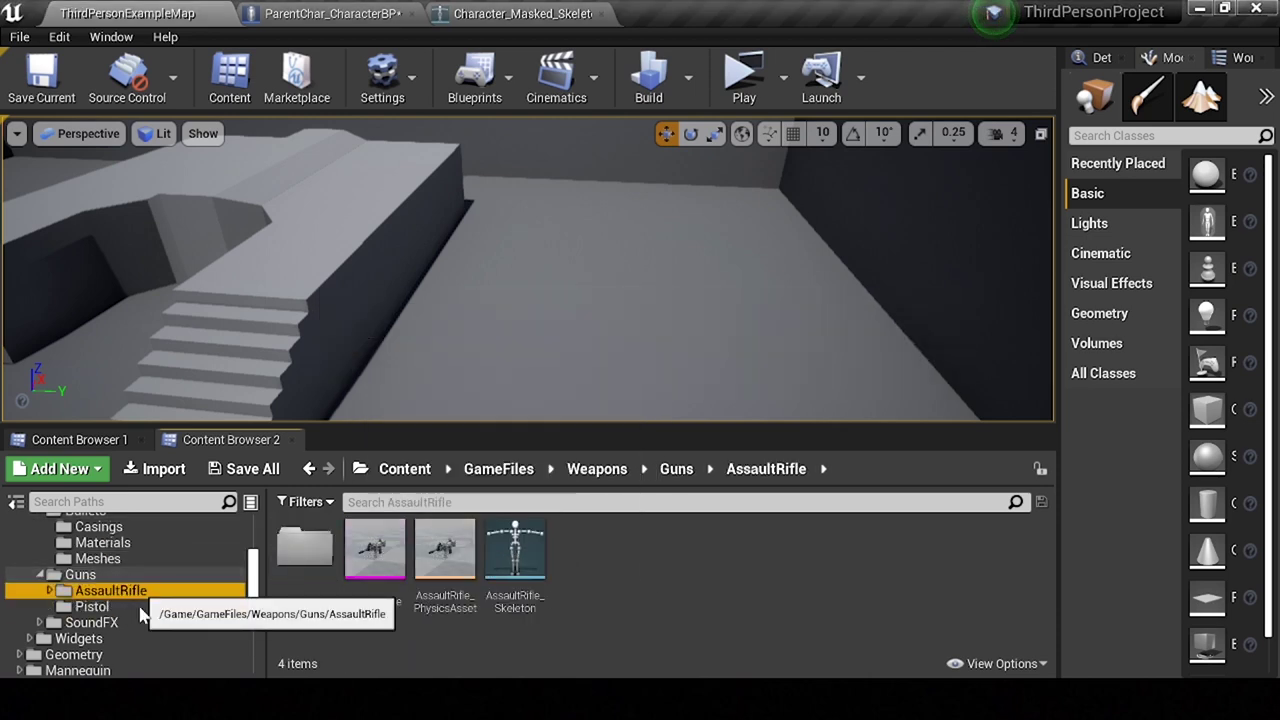
pyautogui.click(141, 608)
pyautogui.doubleClick(305, 552)
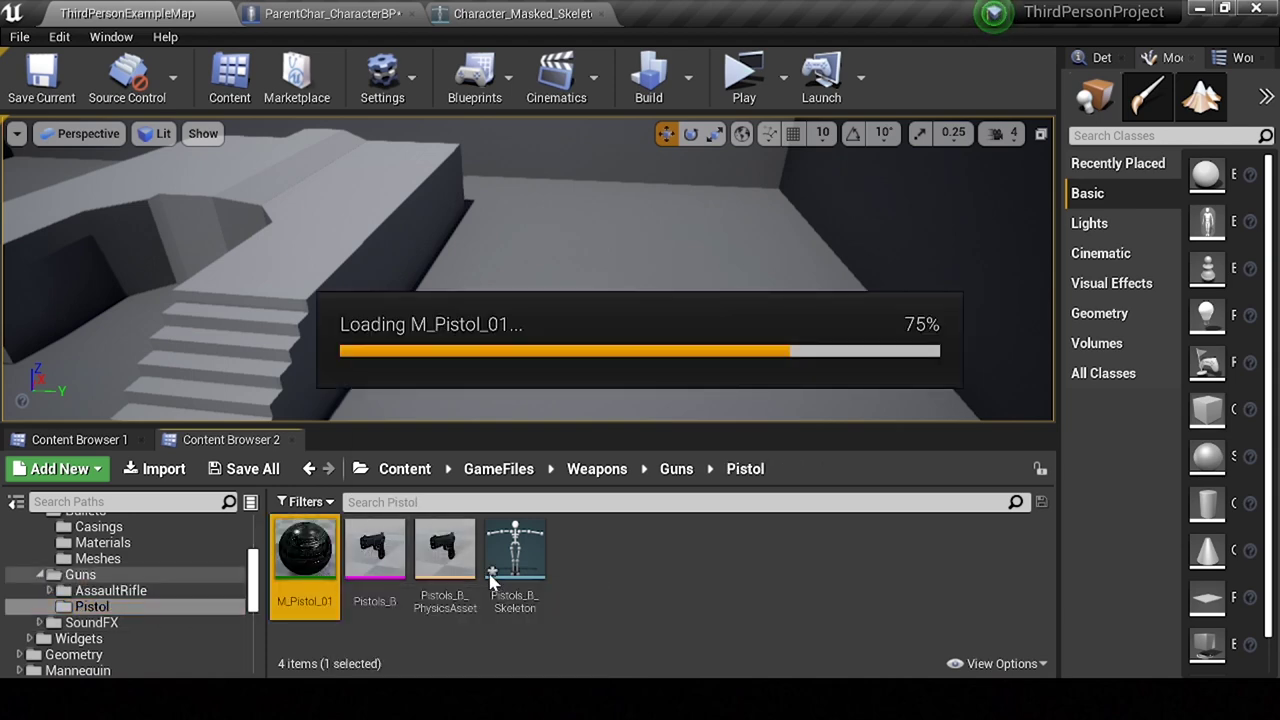
pyautogui.moveTo(433, 27); pyautogui.dragTo(290, 13)
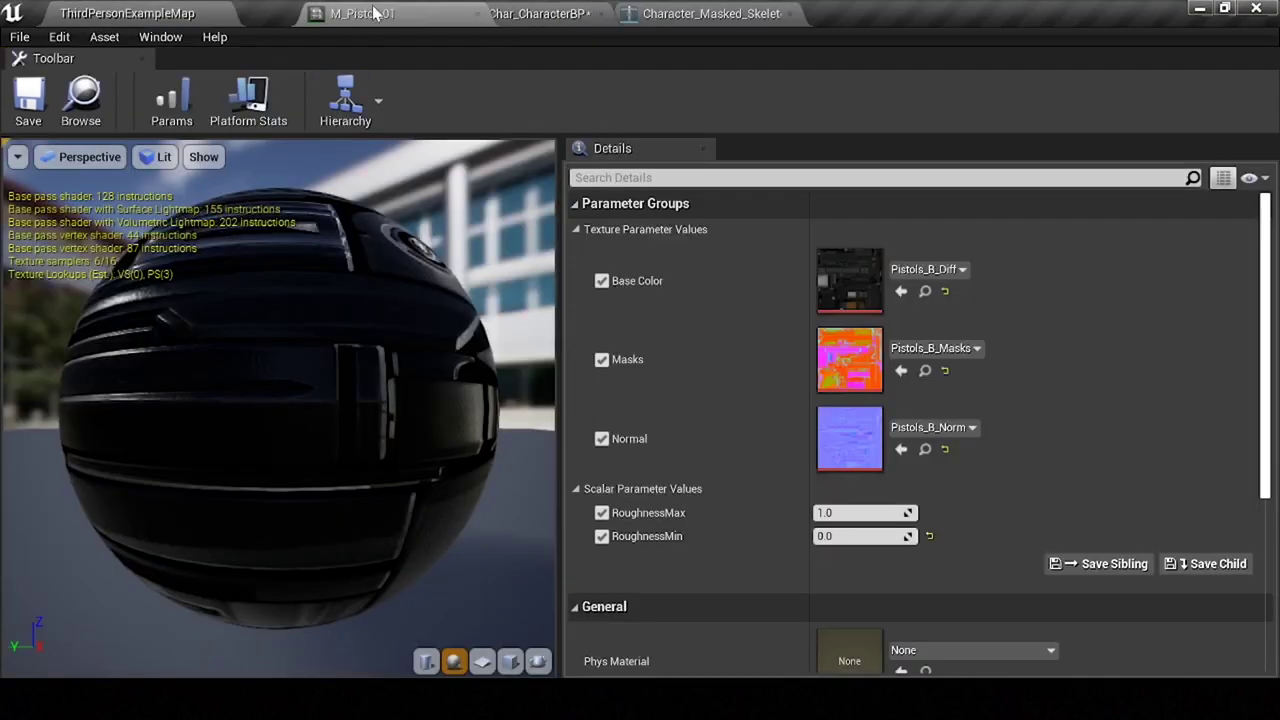
# Step: Rename M_Pistol_01 to Pistol_MAT and close its editor
pyautogui.click(127, 13)
pyautogui.click(320, 572)
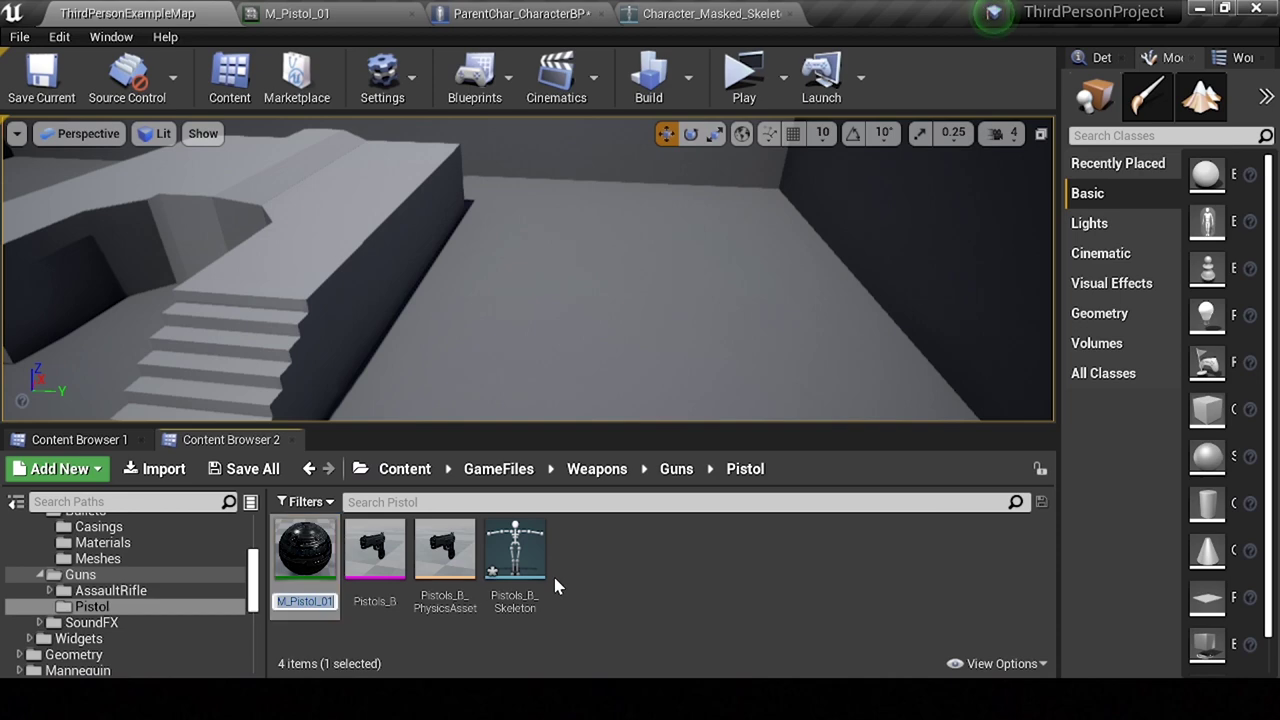
pyautogui.write('T')
pyautogui.press('Return')
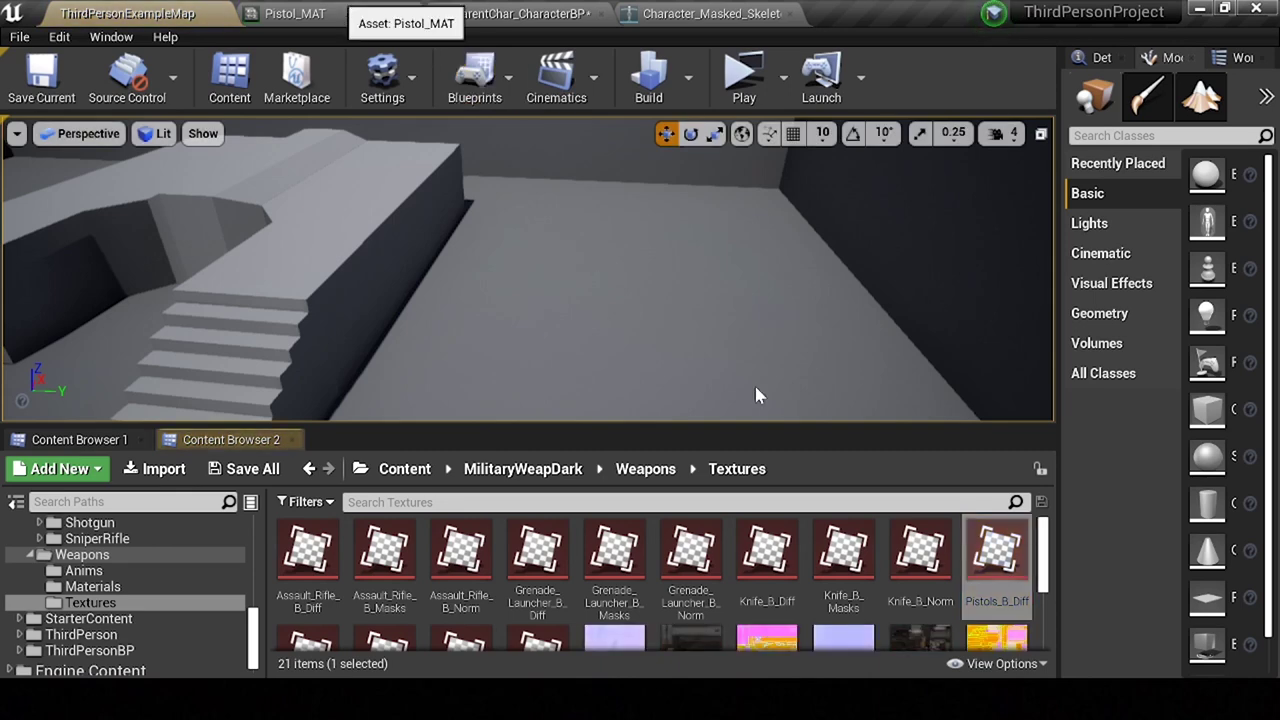
pyautogui.click(408, 13)
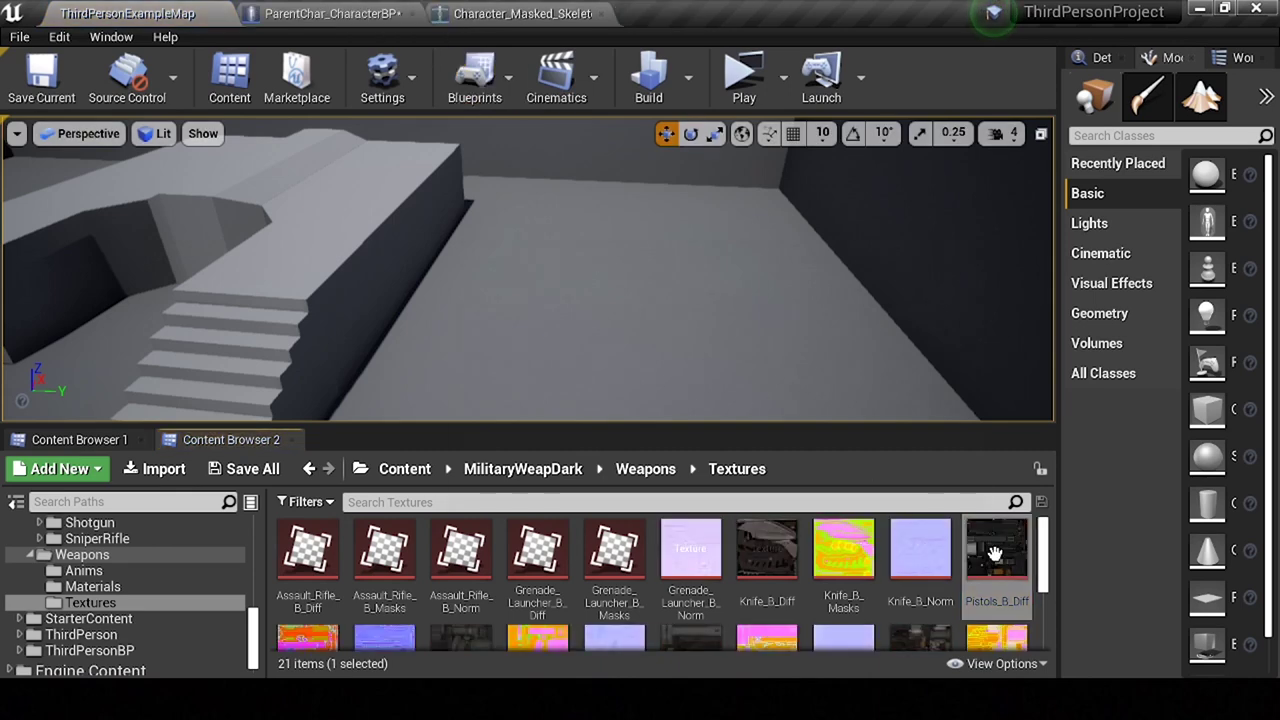
# Step: Move the three Pistols_B textures into Pistol and create a 'Materials' folder there
pyautogui.scroll(-1, 997, 548)
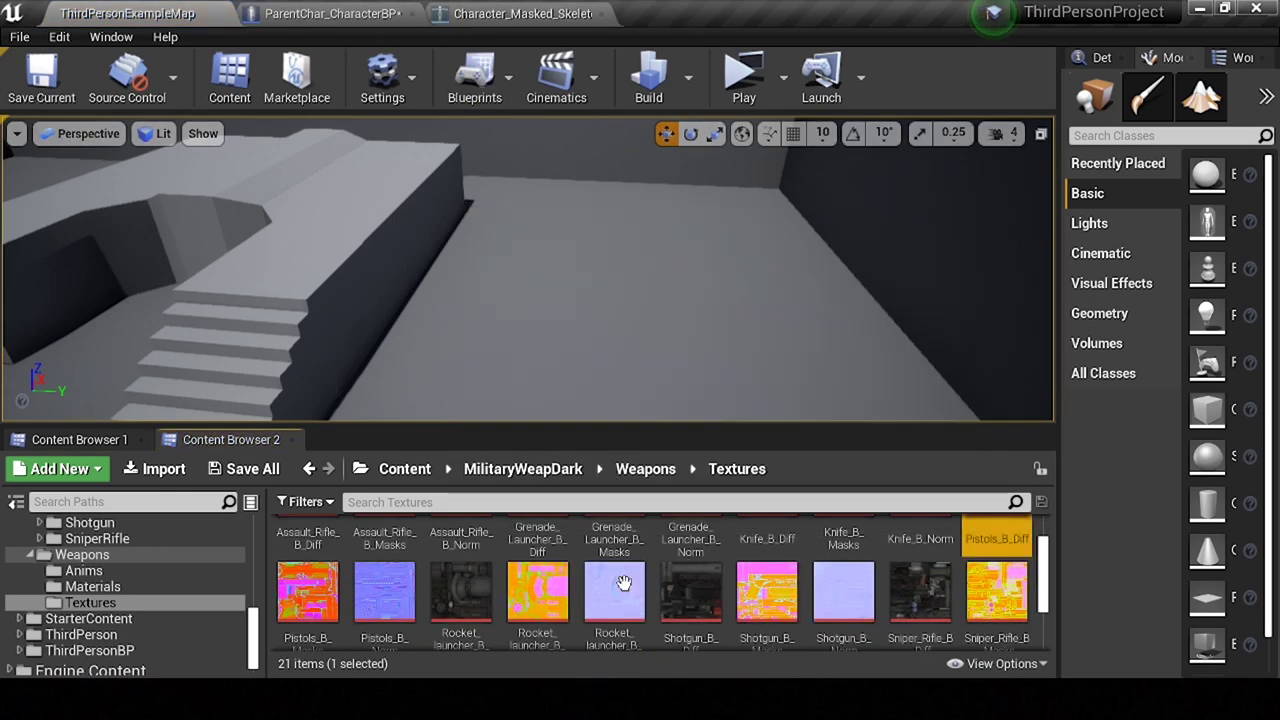
pyautogui.moveTo(967, 563)
pyautogui.mouseDown()
pyautogui.moveTo(166, 595)
pyautogui.moveTo(126, 633)
pyautogui.mouseUp()
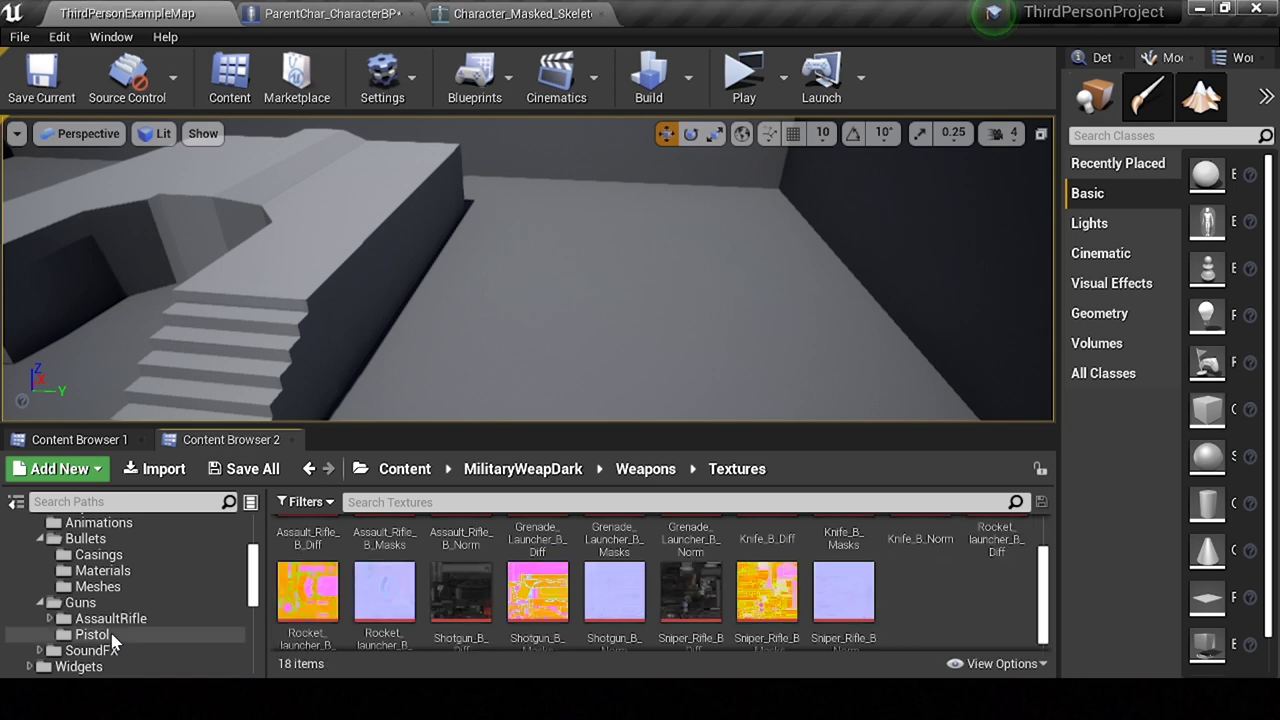
pyautogui.click(110, 636)
pyautogui.rightClick(843, 607)
pyautogui.click(927, 29)
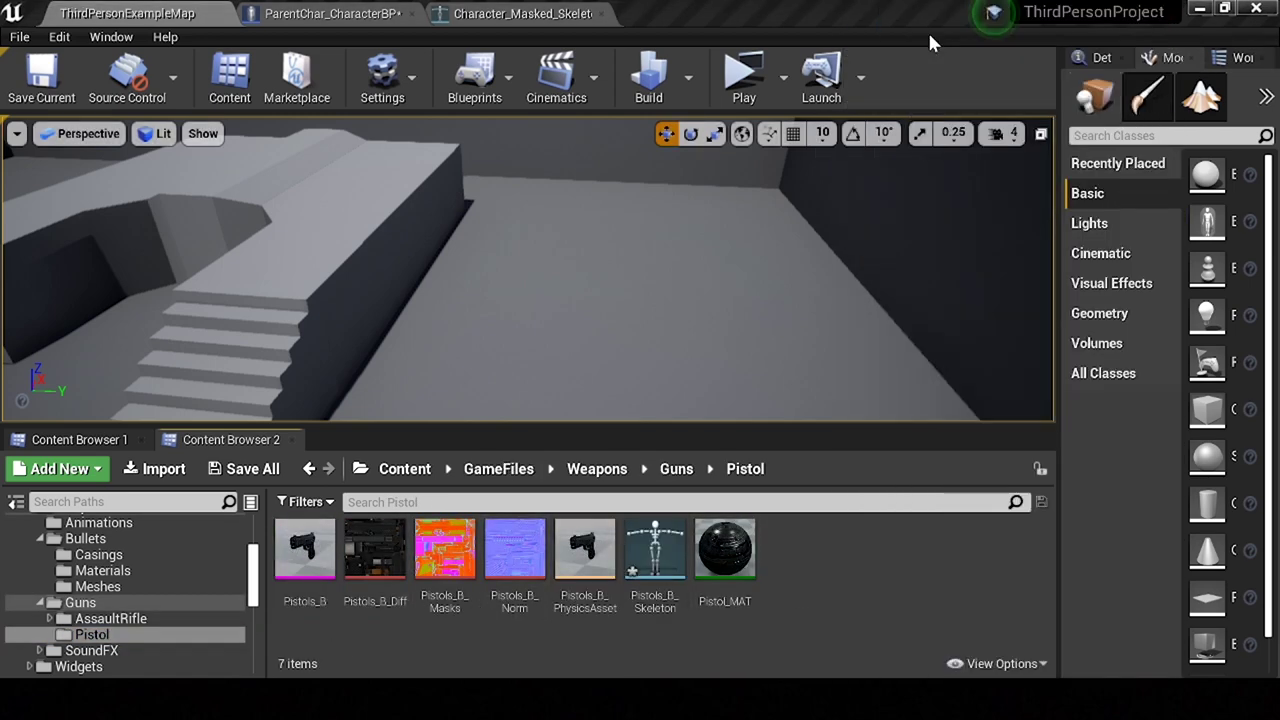
pyautogui.write('Materials')
pyautogui.press('Return')
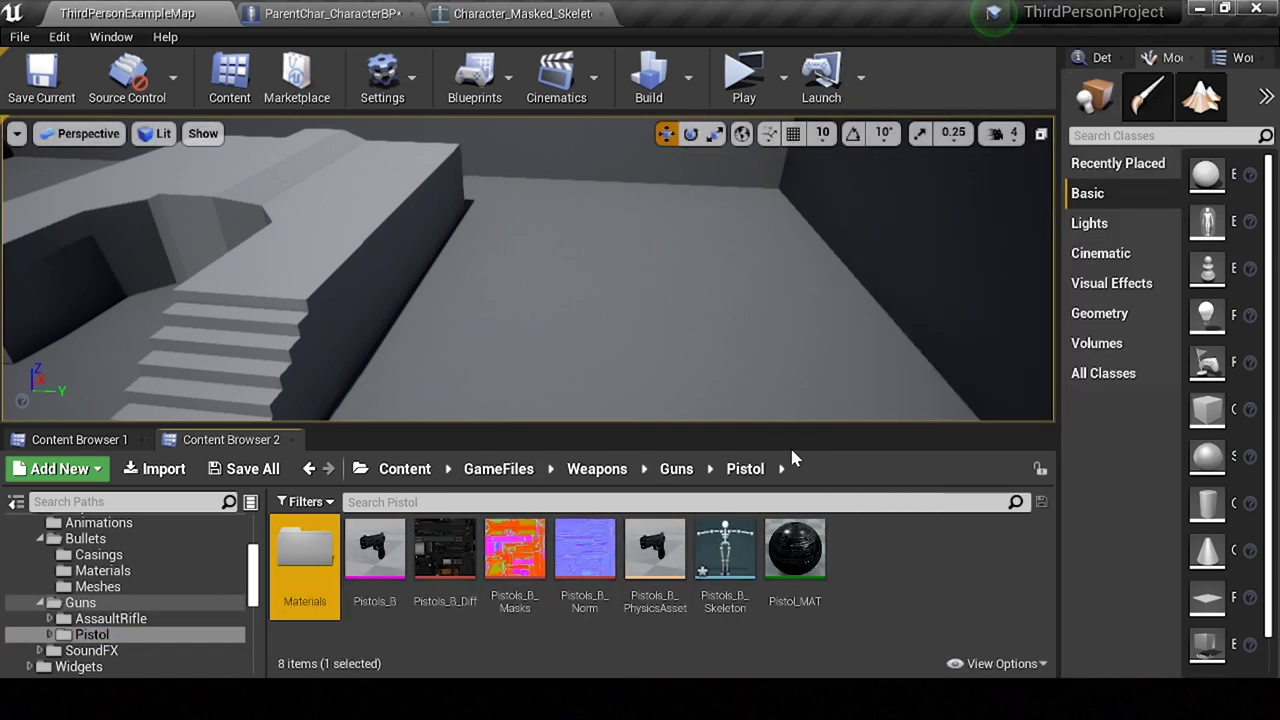
# Step: Move Pistol_MAT and the three Pistols_B textures into the Materials folder
pyautogui.click(795, 555)
pyautogui.keyDown('ctrl'); pyautogui.click(587, 560); pyautogui.keyUp('ctrl')
pyautogui.keyDown('ctrl'); pyautogui.click(515, 550); pyautogui.keyUp('ctrl')
pyautogui.keyDown('ctrl'); pyautogui.click(445, 550); pyautogui.keyUp('ctrl')
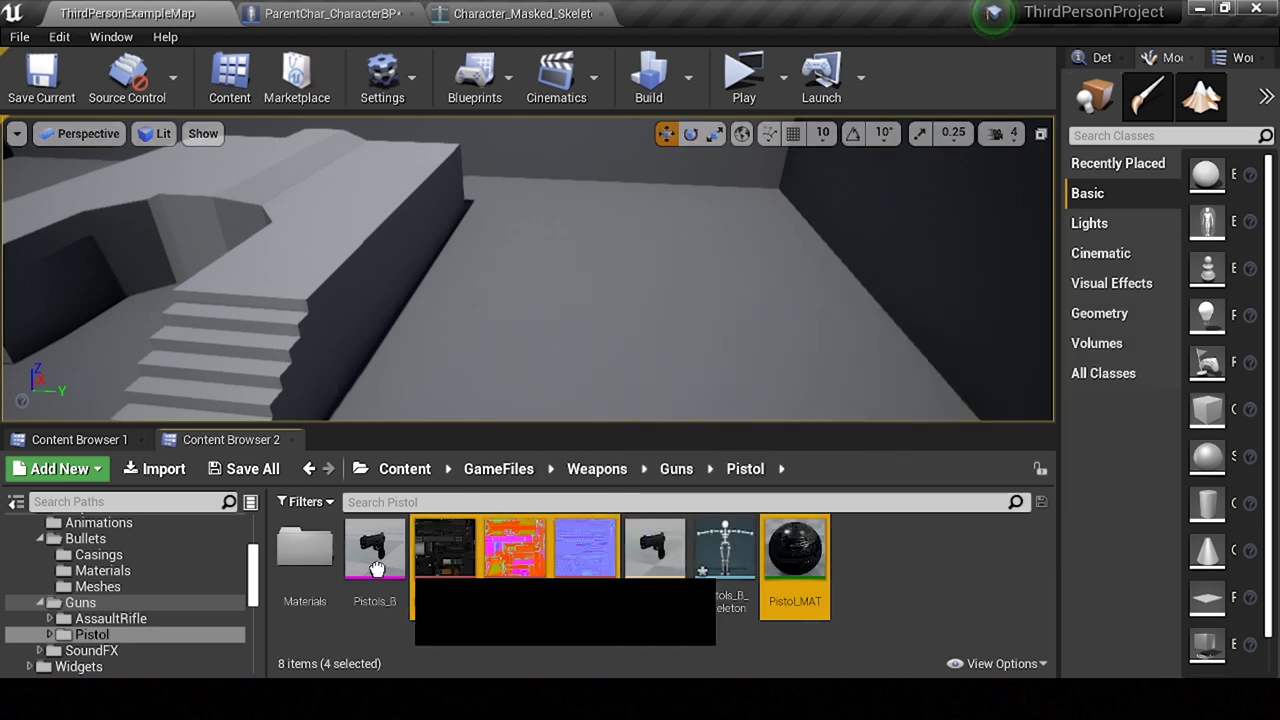
pyautogui.moveTo(445, 550); pyautogui.dragTo(305, 560)
pyautogui.click(337, 591)
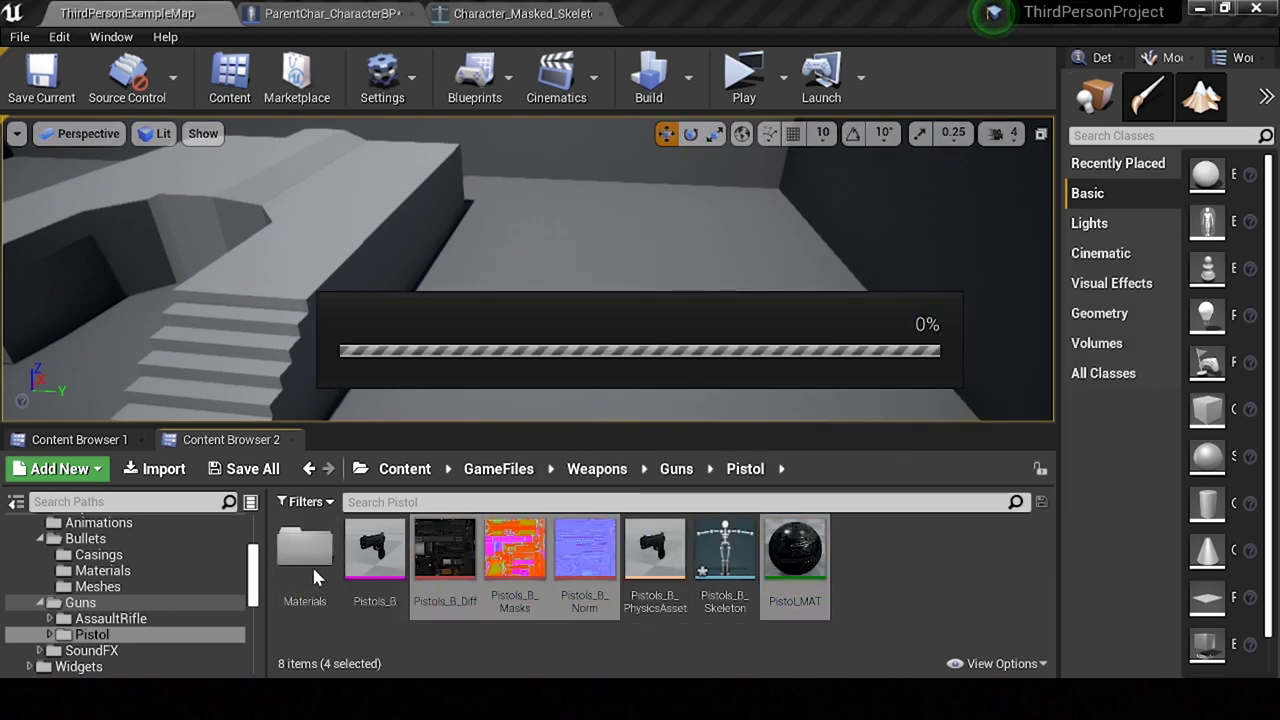
# Step: Open the Pistols_B_Diff texture from the Materials folder in the texture editor
pyautogui.doubleClick(313, 562)
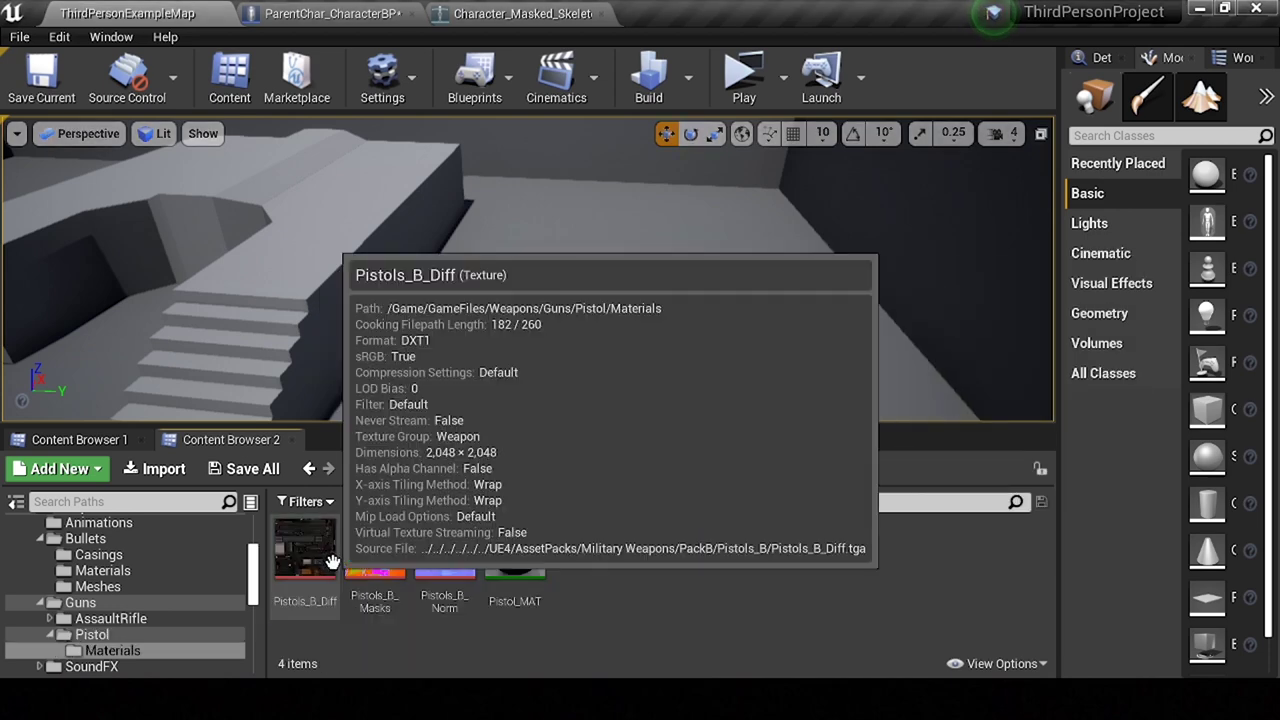
pyautogui.doubleClick(332, 562)
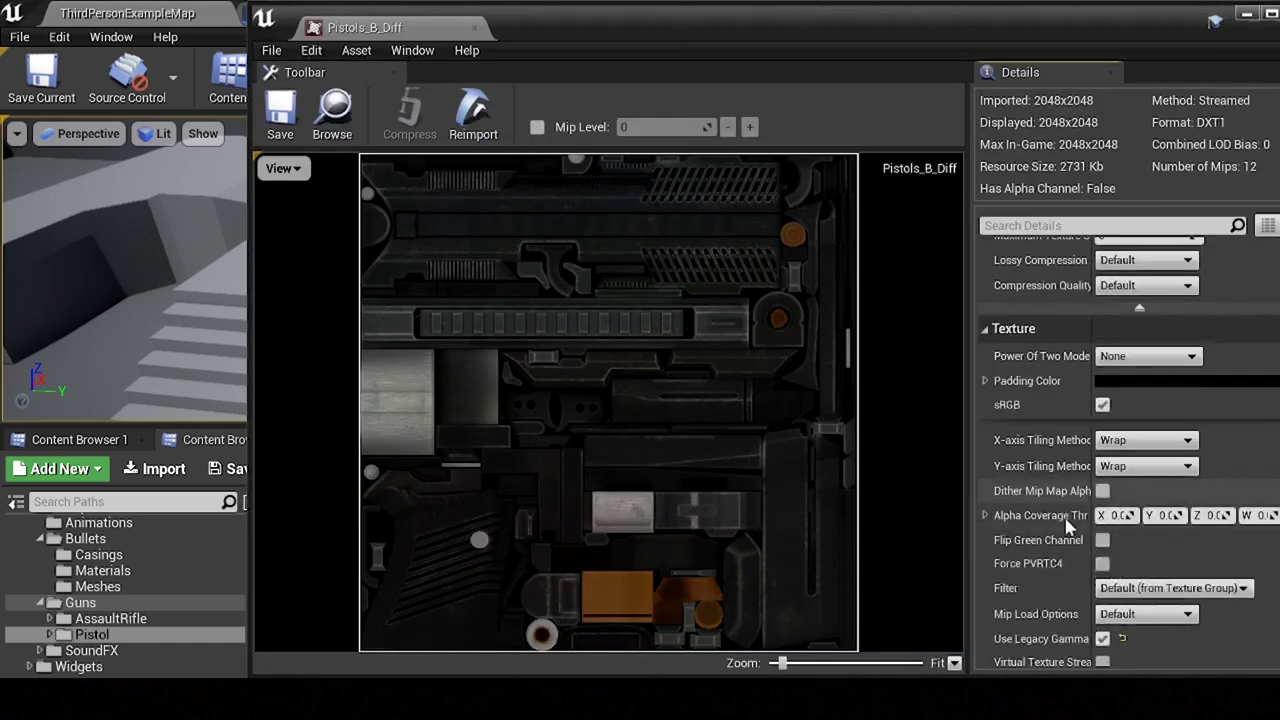
pyautogui.scroll(-3, 1075, 510)
pyautogui.scroll(-3, 1075, 510)
pyautogui.moveTo(404, 45); pyautogui.dragTo(320, 0)
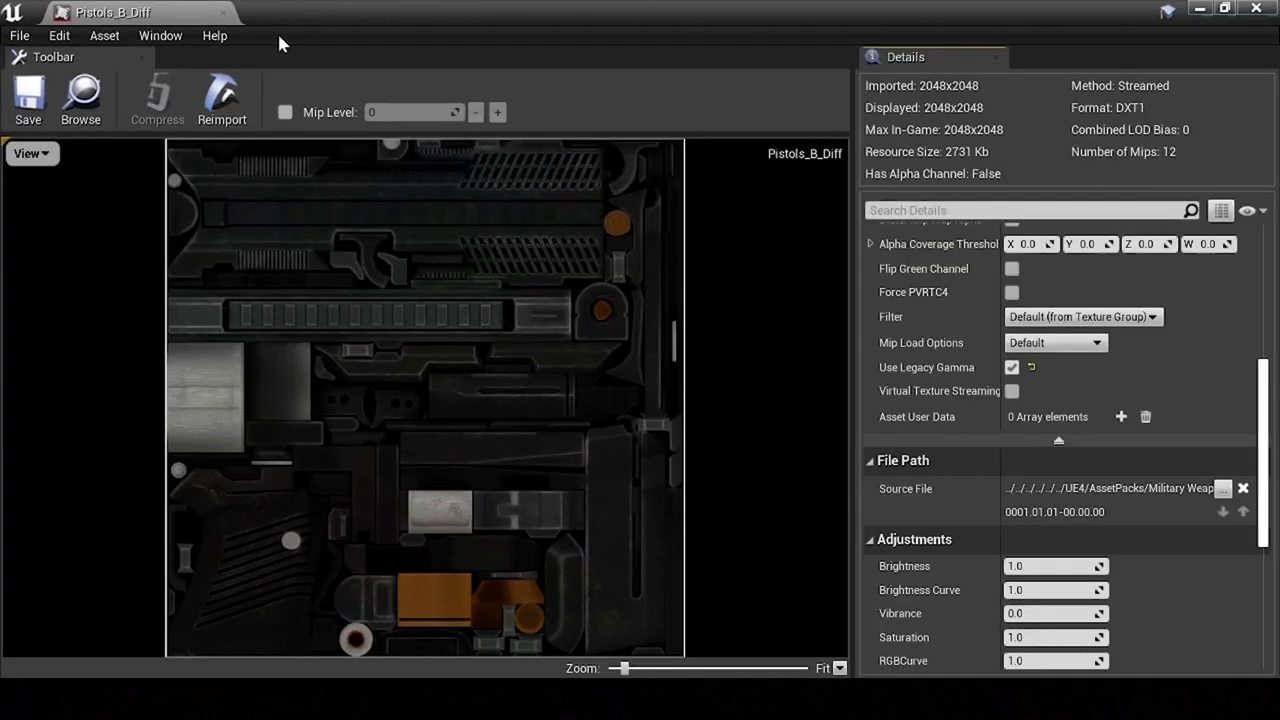
# Step: Set the Pistols_B_Diff texture's Brightness to 5.0 and save it
pyautogui.moveTo(232, 35); pyautogui.dragTo(284, 22)
pyautogui.scroll(-1, 1091, 456)
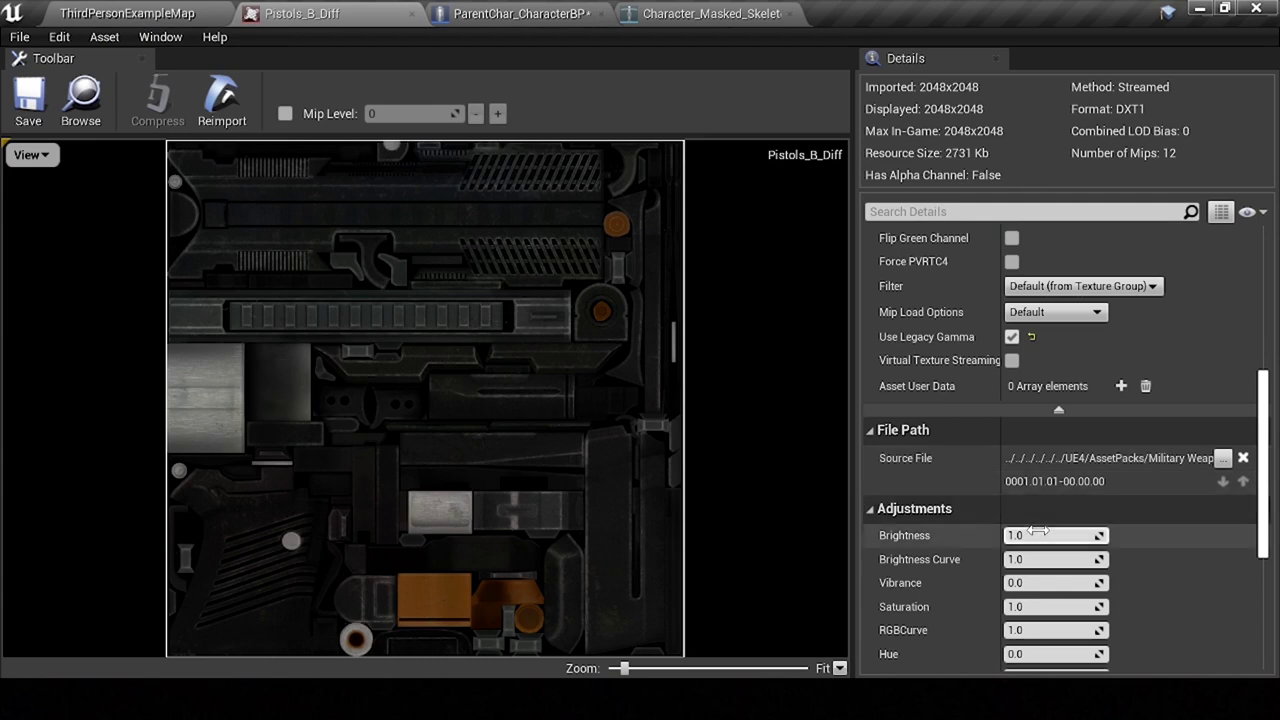
pyautogui.write('5')
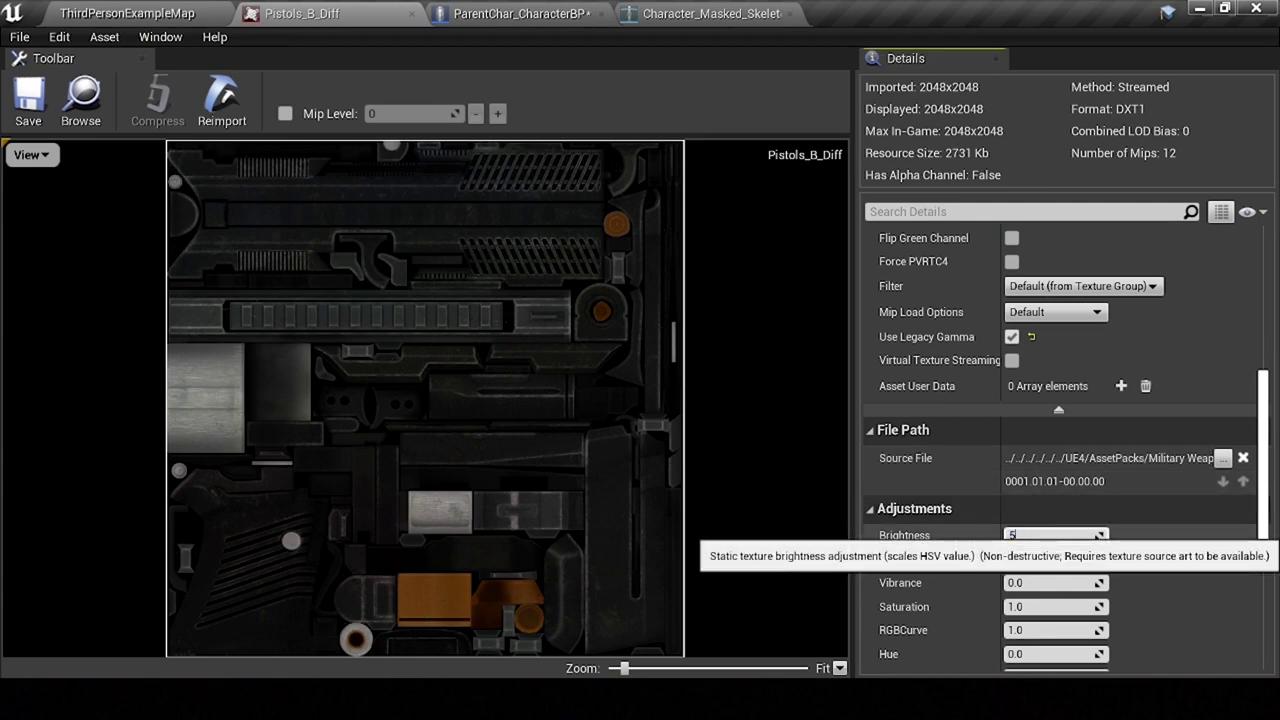
pyautogui.press('Return')
pyautogui.click(28, 100)
pyautogui.click(115, 12)
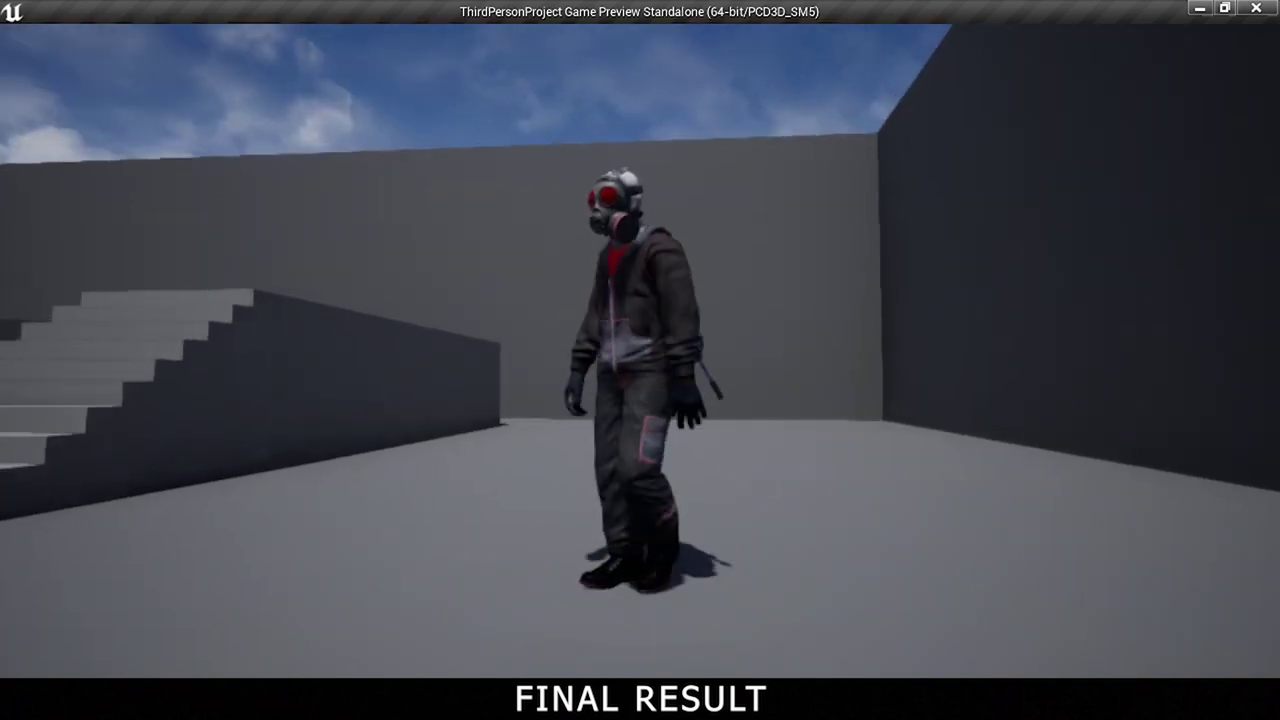
pyautogui.press('Escape')
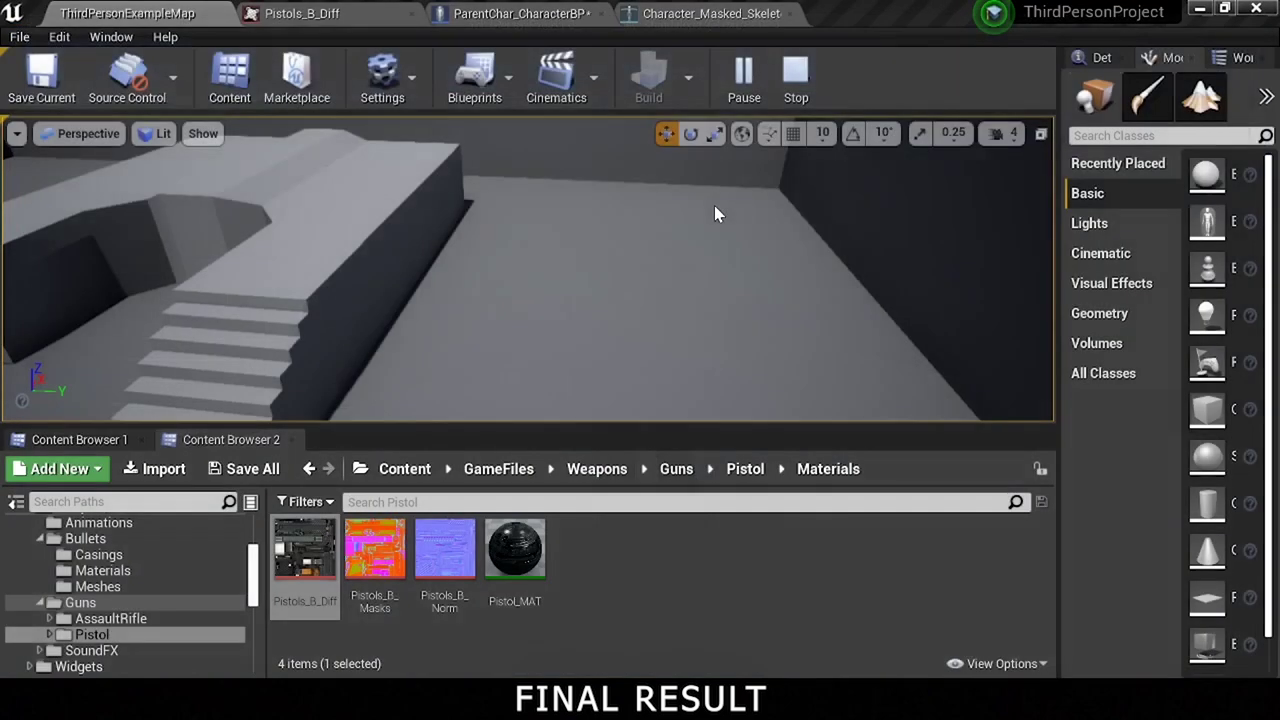